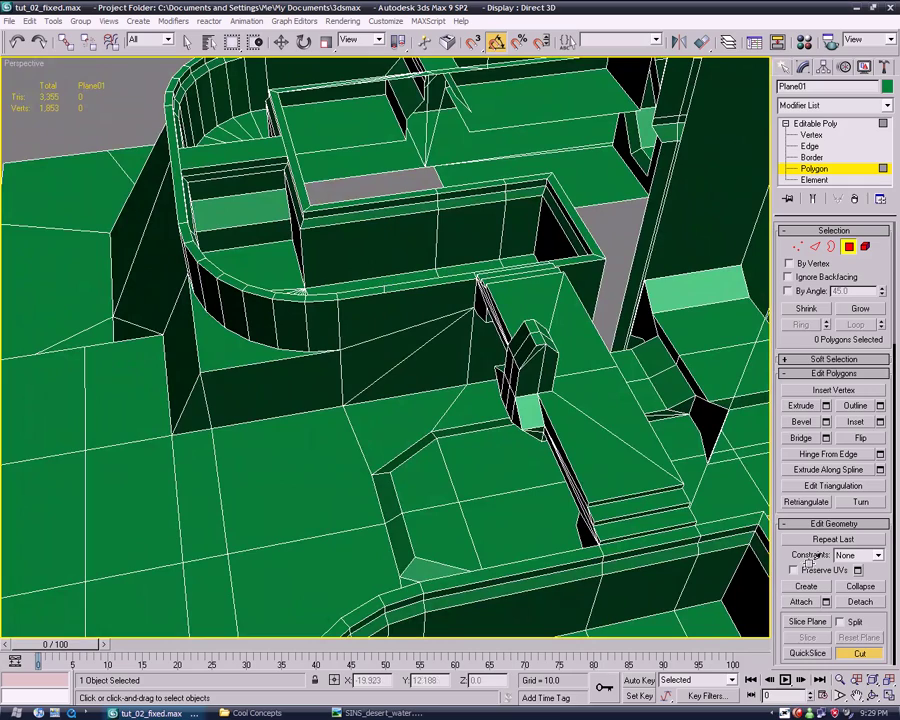
- Cut a new edge with extra vertices across the upper wall rim
{"action": "right_click", "coordinate": [605, 460]}
{"action": "left_click", "coordinate": [810, 135]}
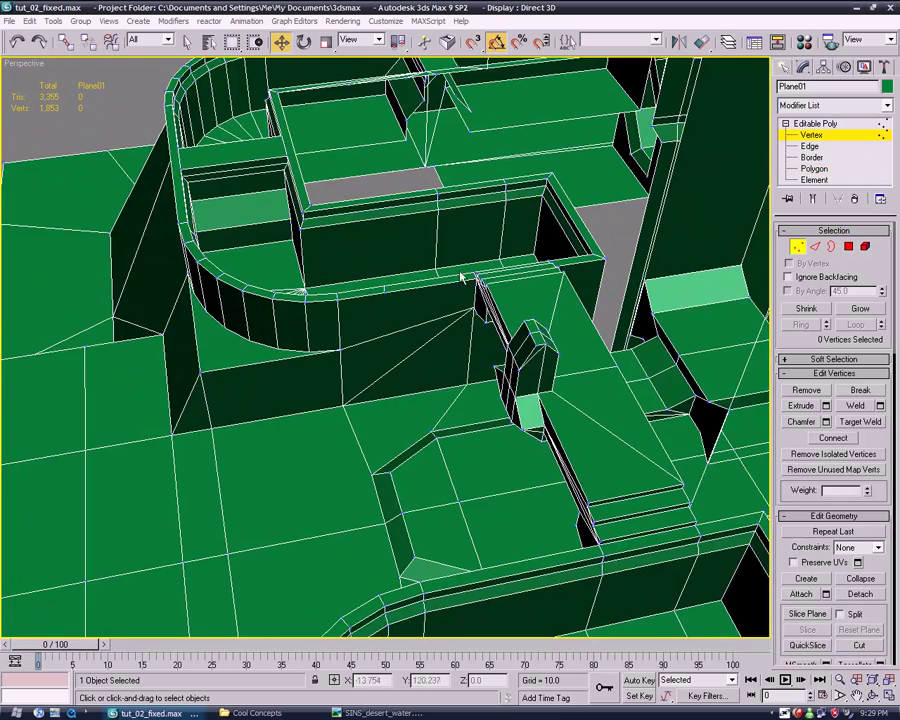
{"action": "mouse_move", "coordinate": [462, 277]}
{"action": "middle_mouse_down", "text": "alt"}
{"action": "mouse_move", "coordinate": [458, 346]}
{"action": "mouse_move", "coordinate": [476, 348]}
{"action": "mouse_move", "coordinate": [482, 391]}
{"action": "middle_mouse_up", "text": "alt"}
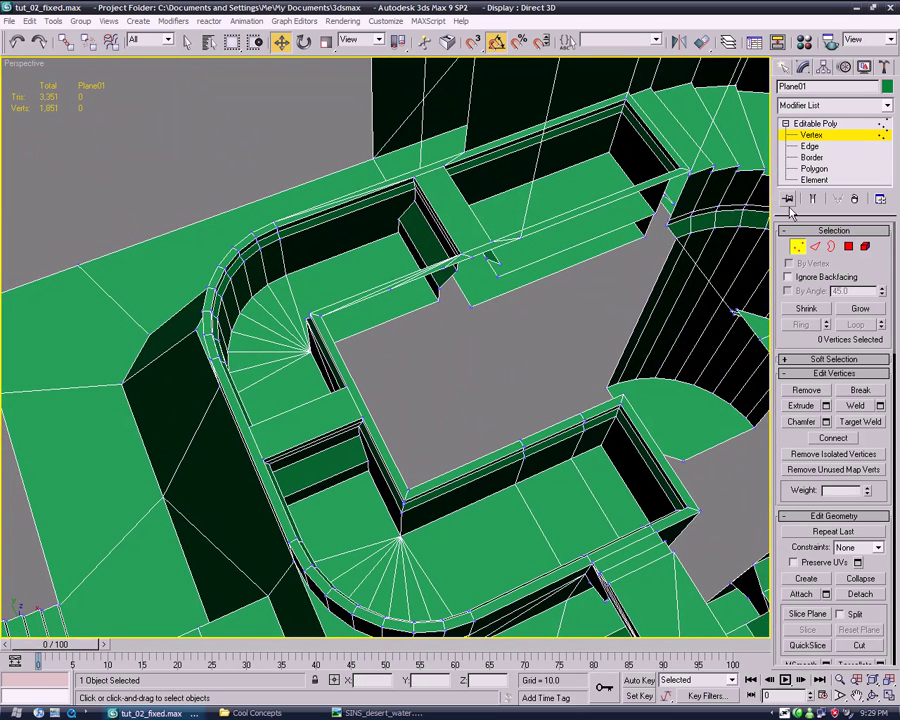
{"action": "key", "text": "4"}
{"action": "left_click", "coordinate": [812, 588]}
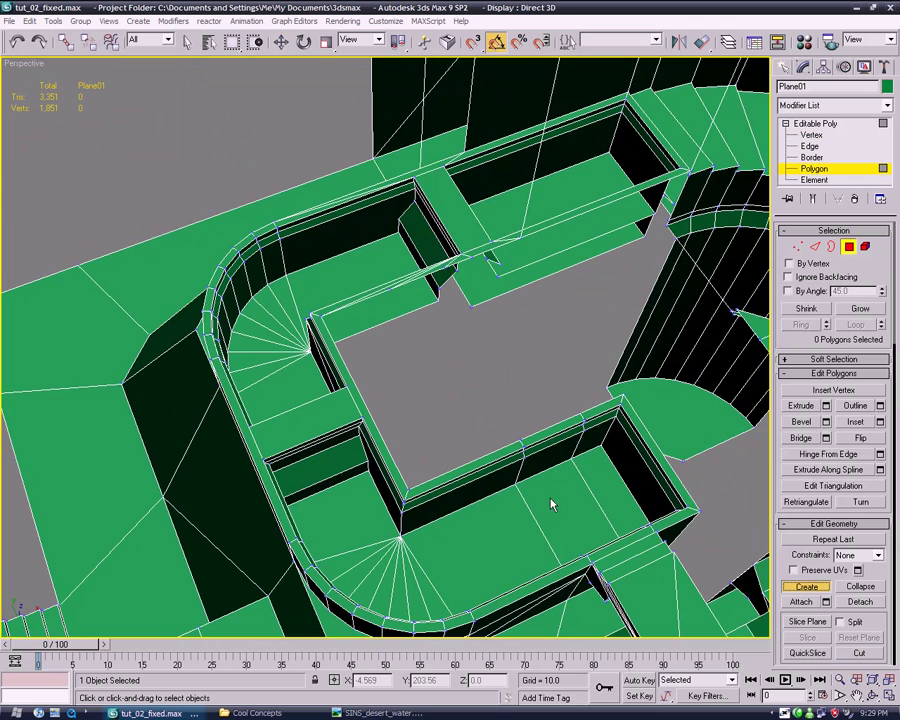
{"action": "middle_click_drag", "start_coordinate": [474, 477], "coordinate": [452, 429], "text": "alt"}
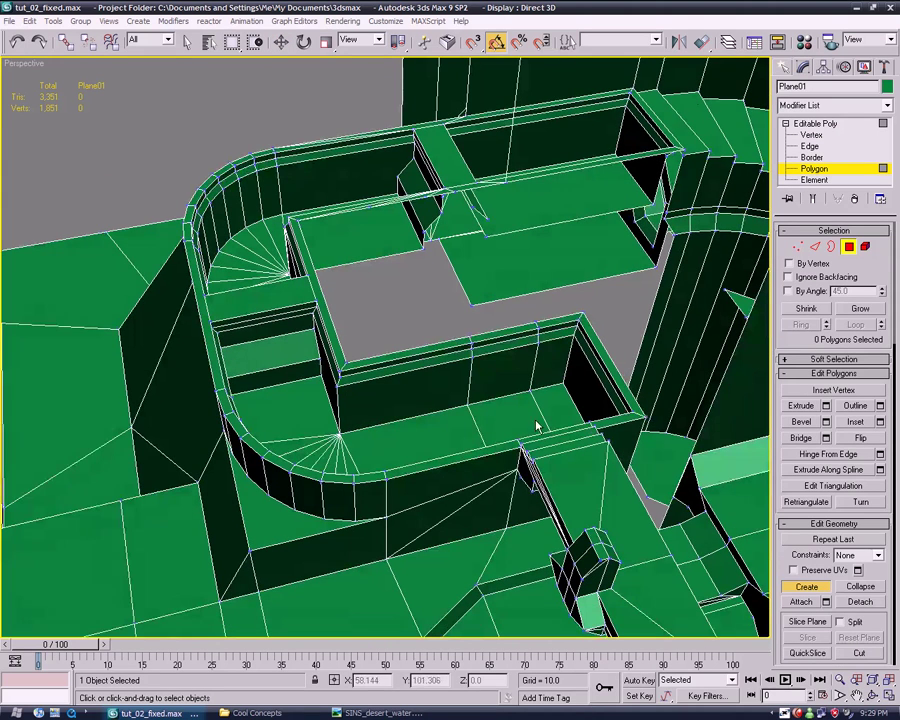
{"action": "key", "text": "alt+c"}
{"action": "left_click", "coordinate": [421, 342]}
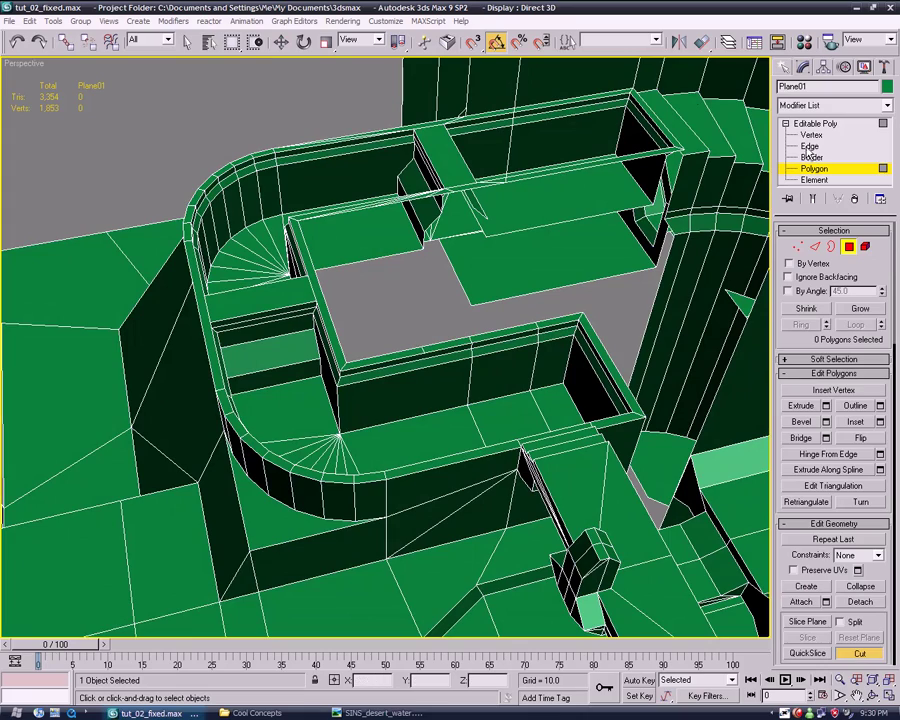
- Move the picked rim vertex to X = -45.79
{"action": "key", "text": "1"}
{"action": "scroll", "coordinate": [472, 350], "scroll_direction": "up", "scroll_amount": 2}
{"action": "scroll", "coordinate": [472, 348], "scroll_direction": "up", "scroll_amount": 3}
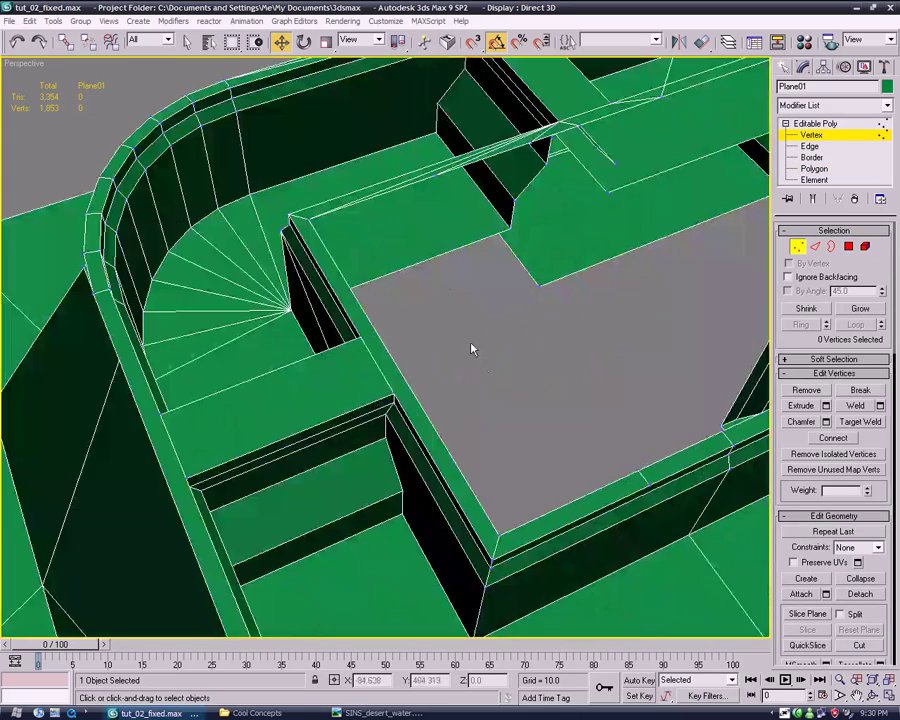
{"action": "left_click", "coordinate": [437, 175]}
{"action": "middle_click_drag", "start_coordinate": [545, 393], "coordinate": [516, 383]}
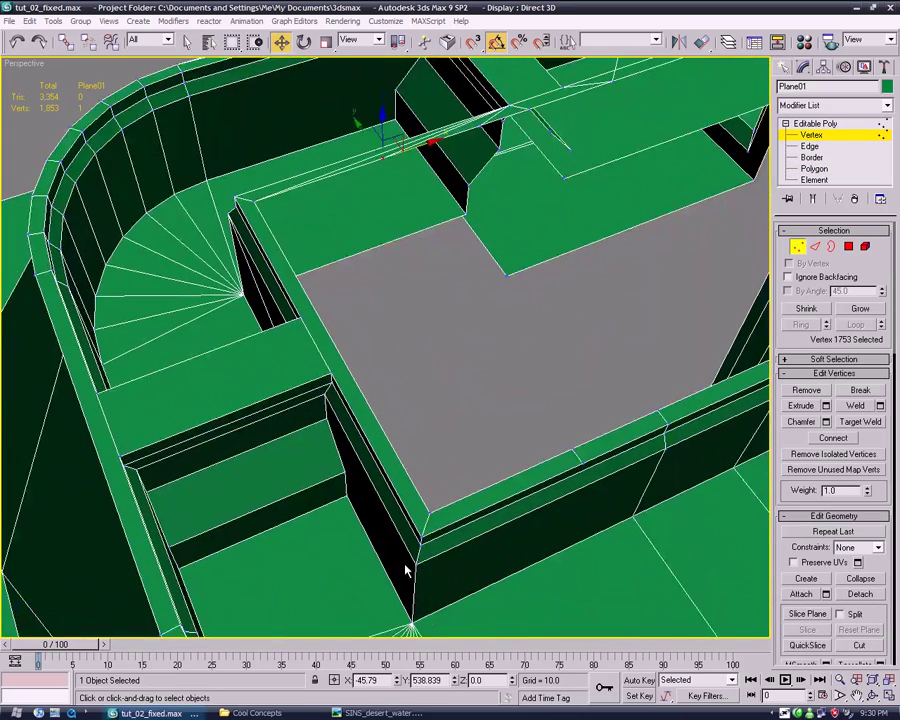
{"action": "left_click", "coordinate": [575, 450]}
{"action": "type", "text": "-45.79"}
{"action": "key", "text": "Return"}
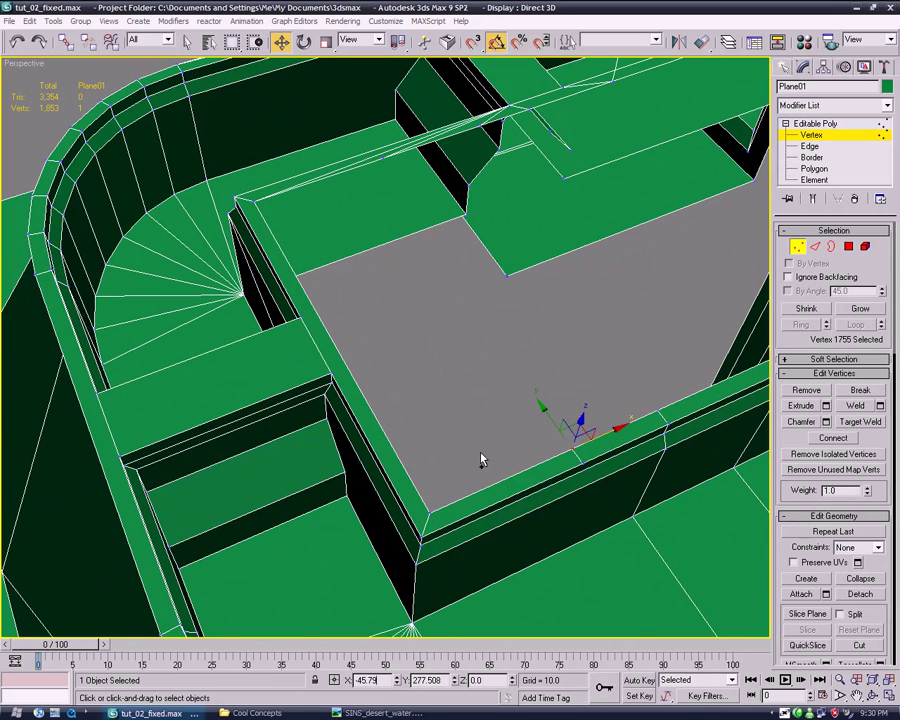
- Align the remaining wall vertices to the X values of reference rim vertices
{"action": "middle_click_drag", "start_coordinate": [480, 460], "coordinate": [446, 465]}
{"action": "left_click", "coordinate": [587, 423]}
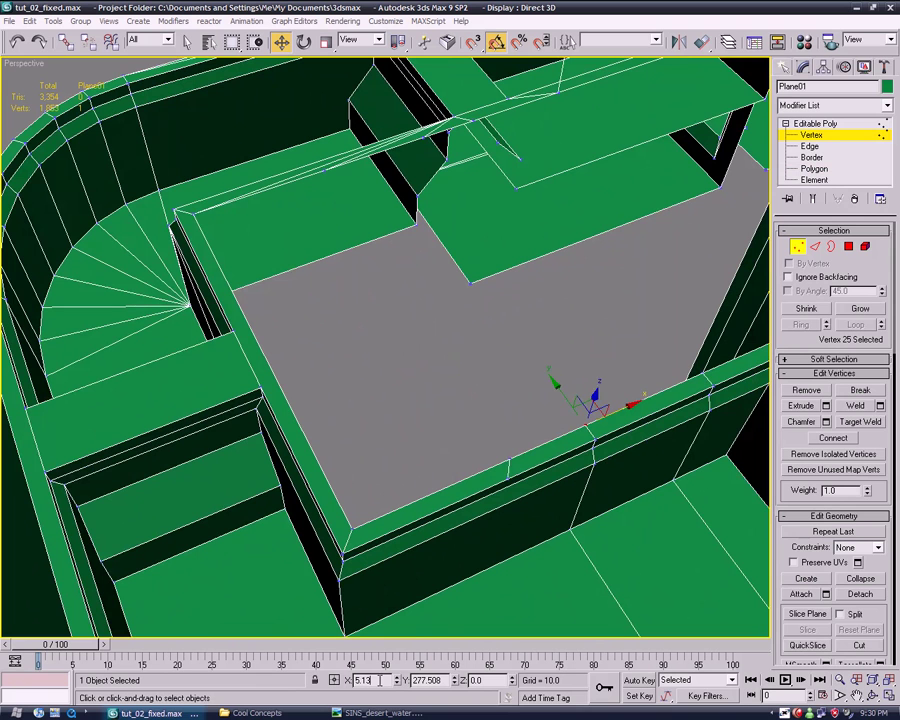
{"action": "left_click", "coordinate": [445, 127]}
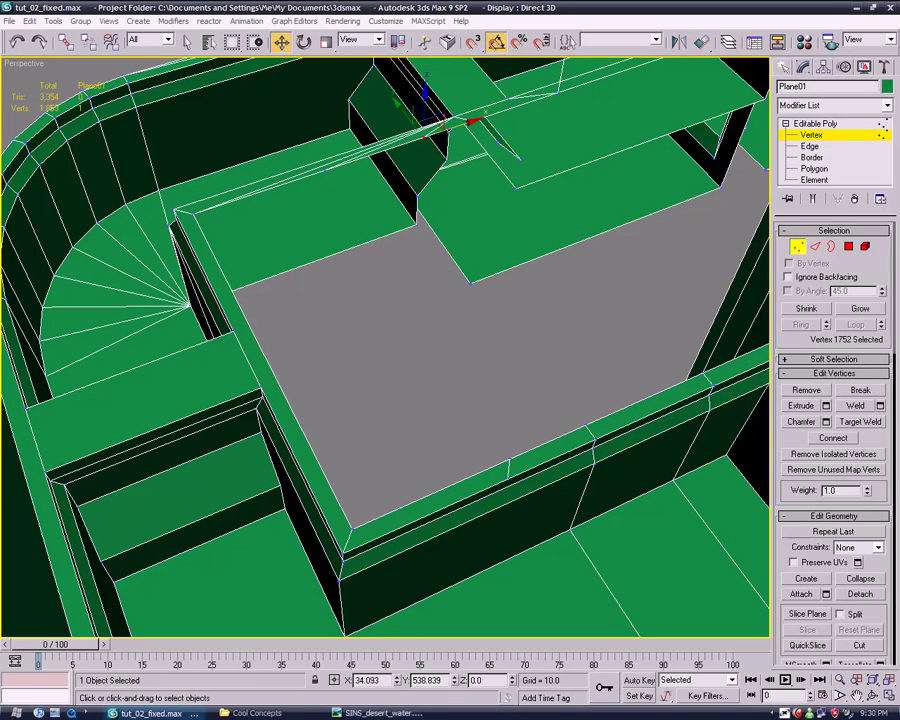
{"action": "middle_click_drag", "start_coordinate": [421, 510], "coordinate": [450, 462], "text": "alt"}
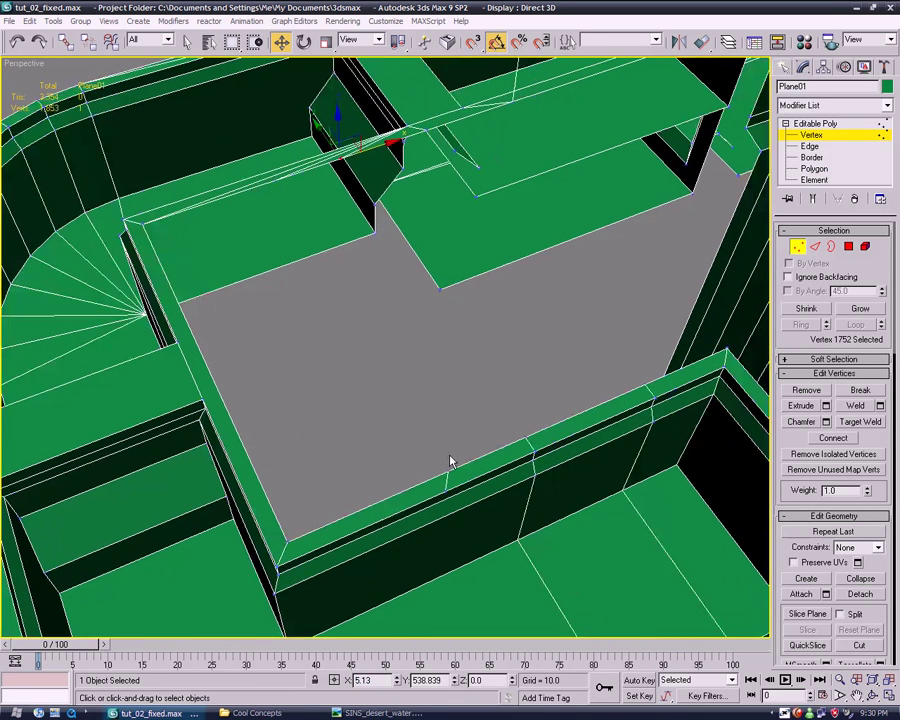
{"action": "left_click", "coordinate": [648, 386]}
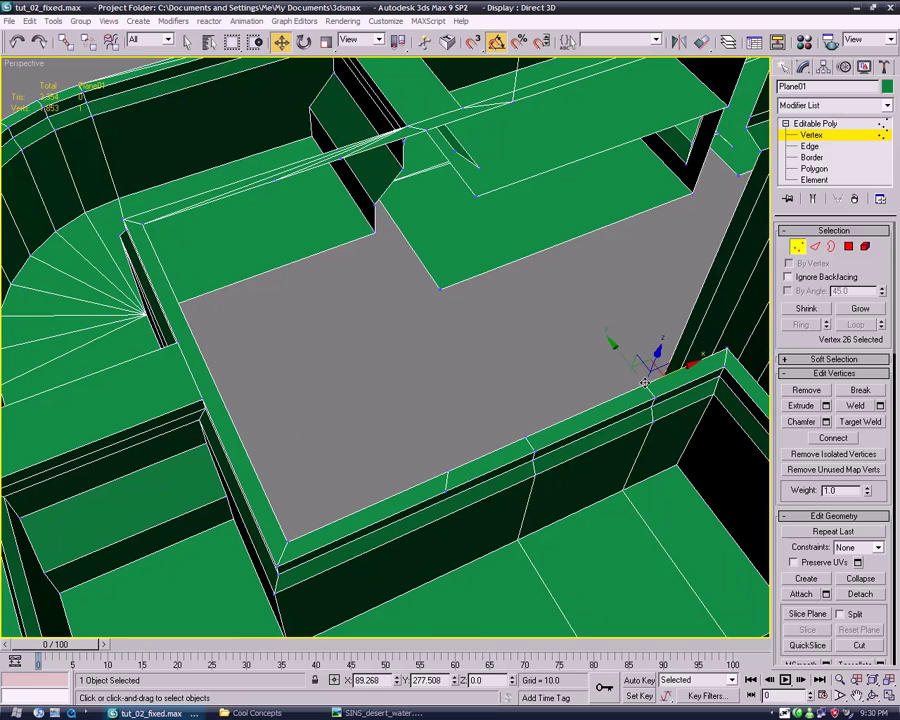
{"action": "double_click", "coordinate": [381, 680]}
{"action": "left_click", "coordinate": [428, 128]}
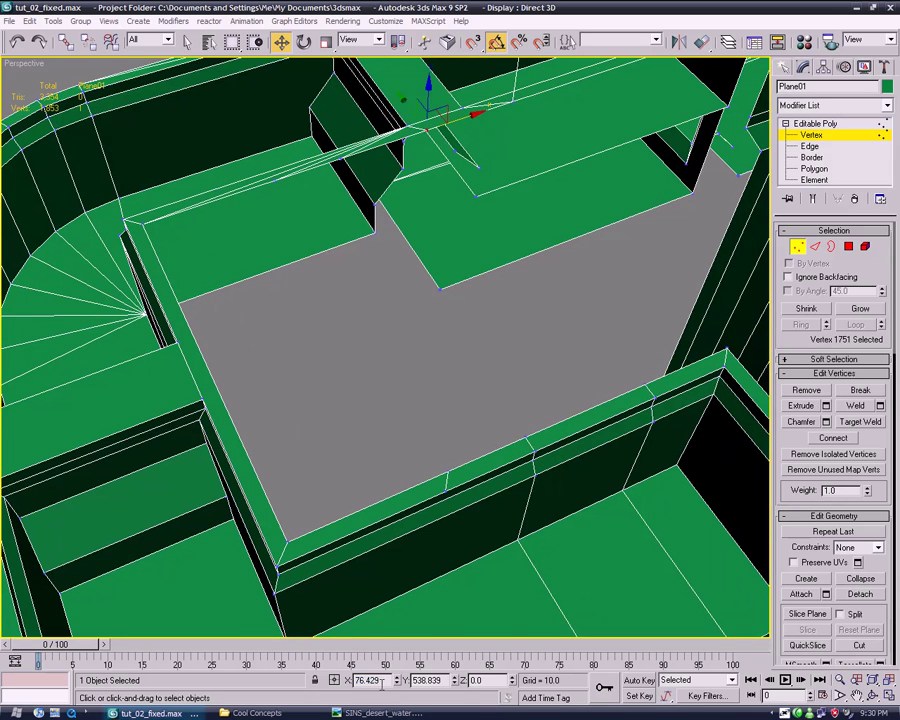
{"action": "mouse_move", "coordinate": [420, 393]}
{"action": "middle_mouse_down"}
{"action": "mouse_move", "coordinate": [370, 416]}
{"action": "mouse_move", "coordinate": [315, 475]}
{"action": "mouse_move", "coordinate": [340, 372]}
{"action": "mouse_move", "coordinate": [440, 360]}
{"action": "middle_mouse_up"}
- Build the first two polygons over the floor opening from its corner vertices
{"action": "left_click", "coordinate": [815, 169]}
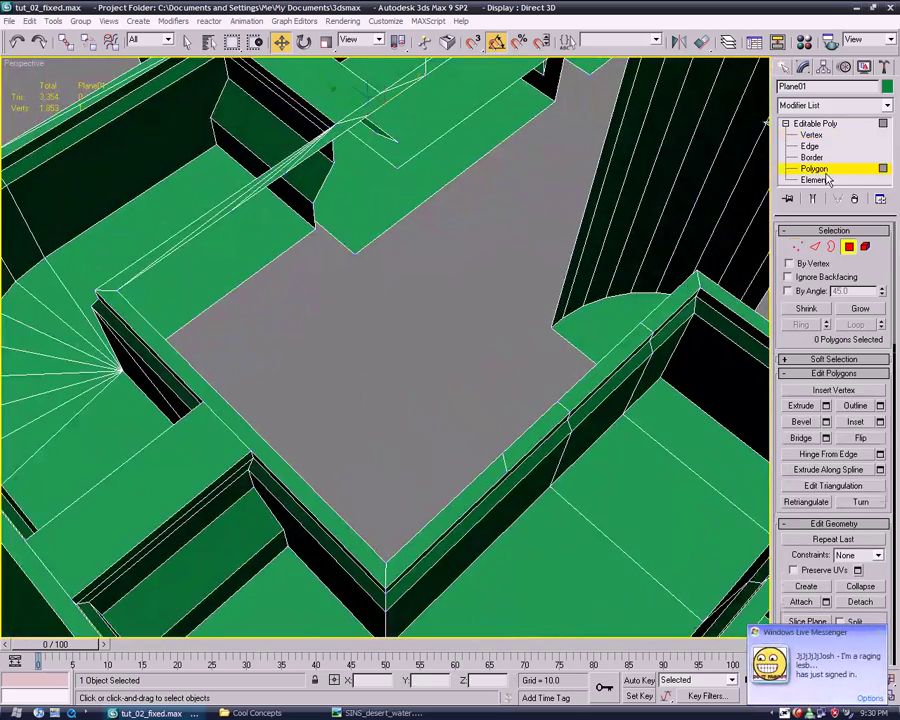
{"action": "left_click", "coordinate": [823, 590]}
{"action": "left_click", "coordinate": [386, 559]}
{"action": "left_click", "coordinate": [503, 456]}
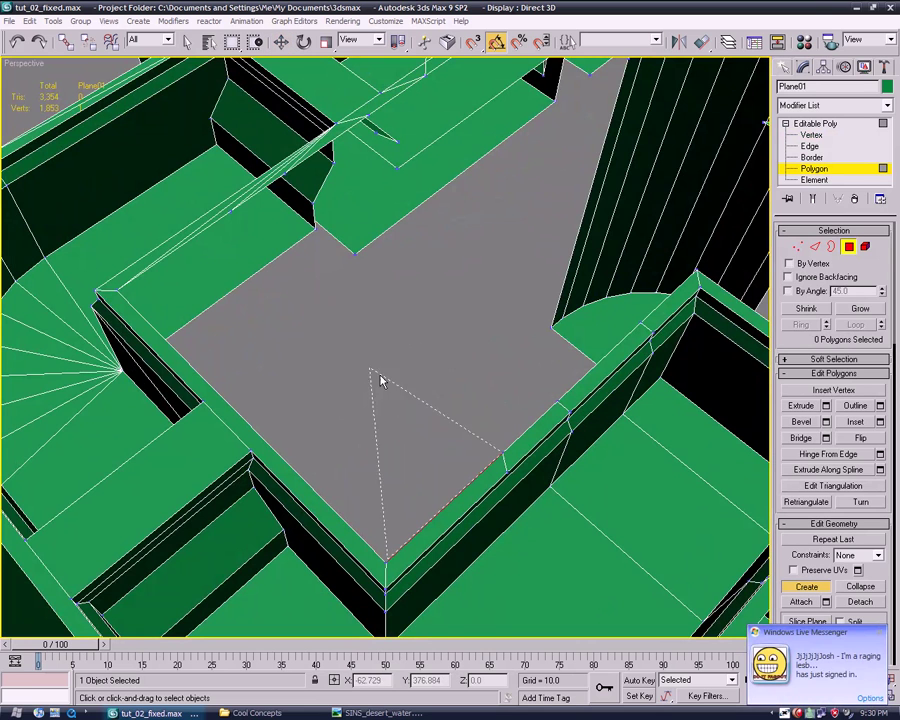
{"action": "left_click", "coordinate": [231, 211]}
{"action": "double_click", "coordinate": [119, 289]}
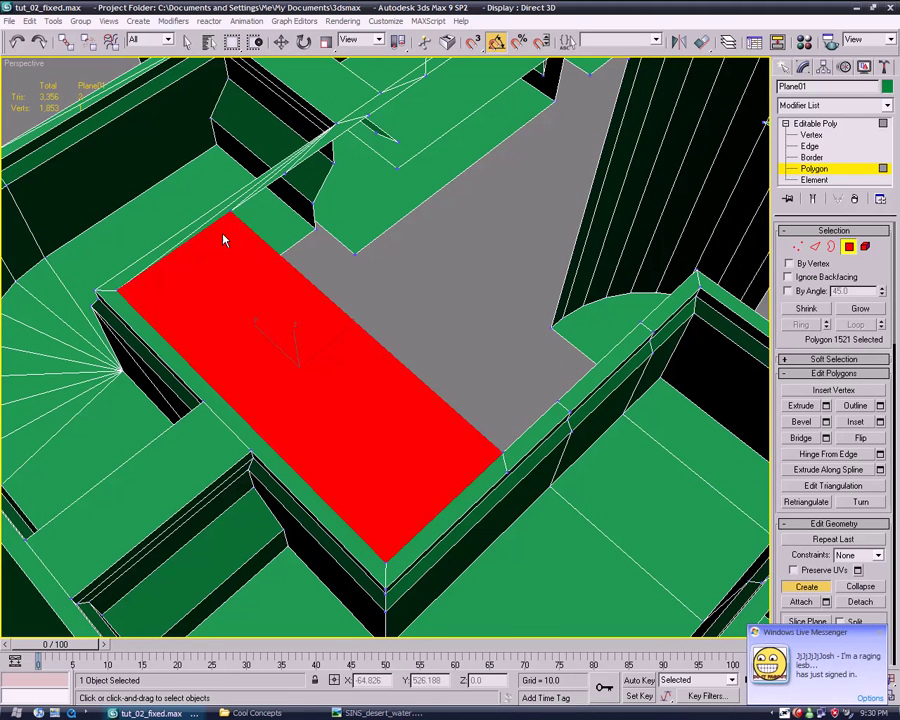
{"action": "left_click", "coordinate": [557, 400]}
{"action": "left_click", "coordinate": [315, 228]}
{"action": "double_click", "coordinate": [284, 172]}
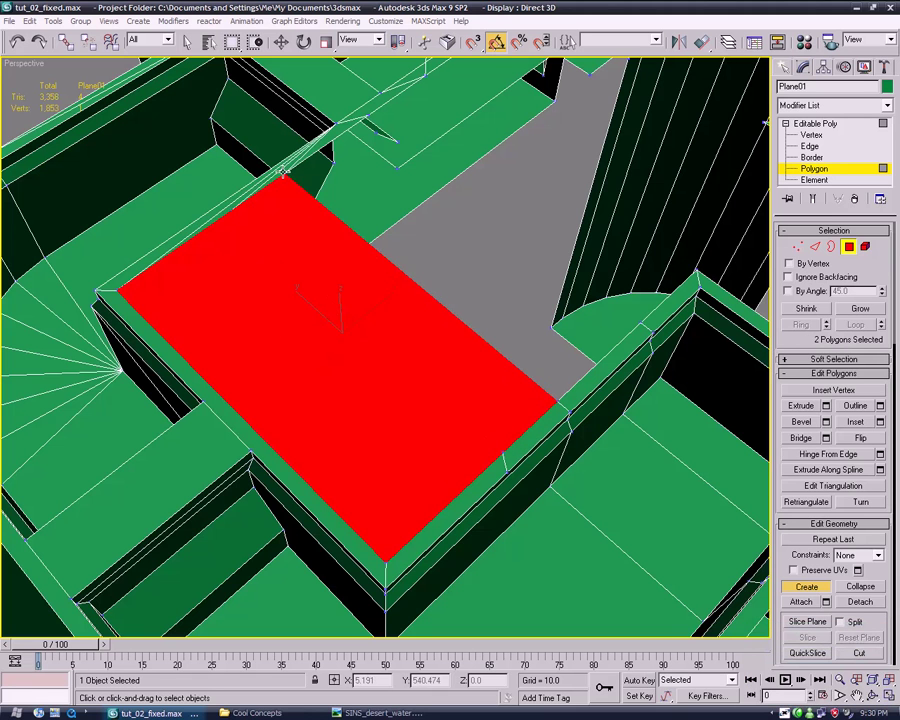
- Add the third and fourth polygons to close the opening, then view the desert reference image
{"action": "left_click", "coordinate": [558, 398]}
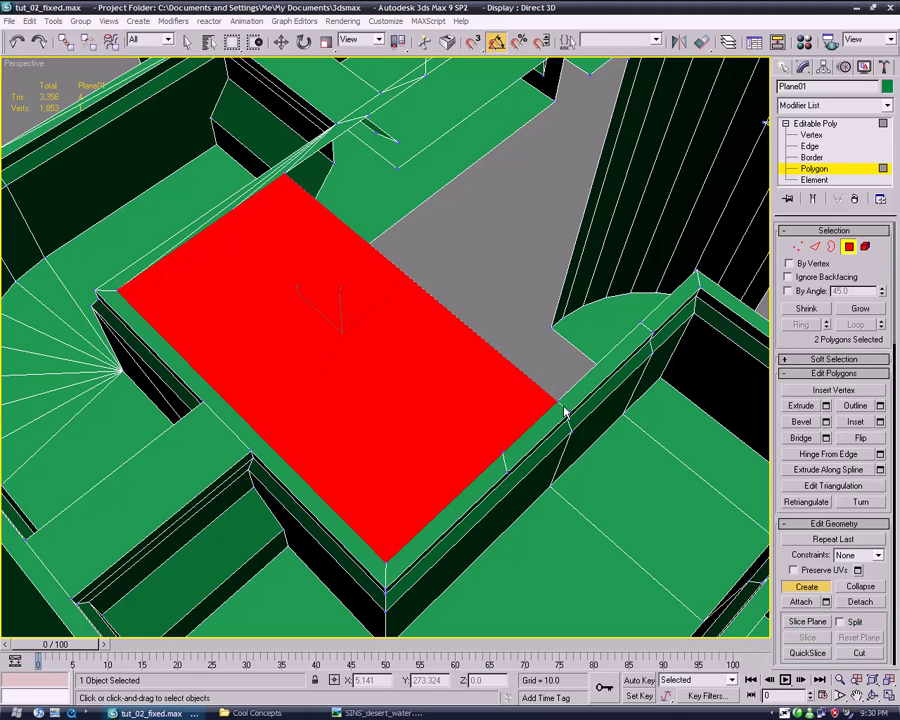
{"action": "left_click", "coordinate": [643, 318]}
{"action": "double_click", "coordinate": [369, 117]}
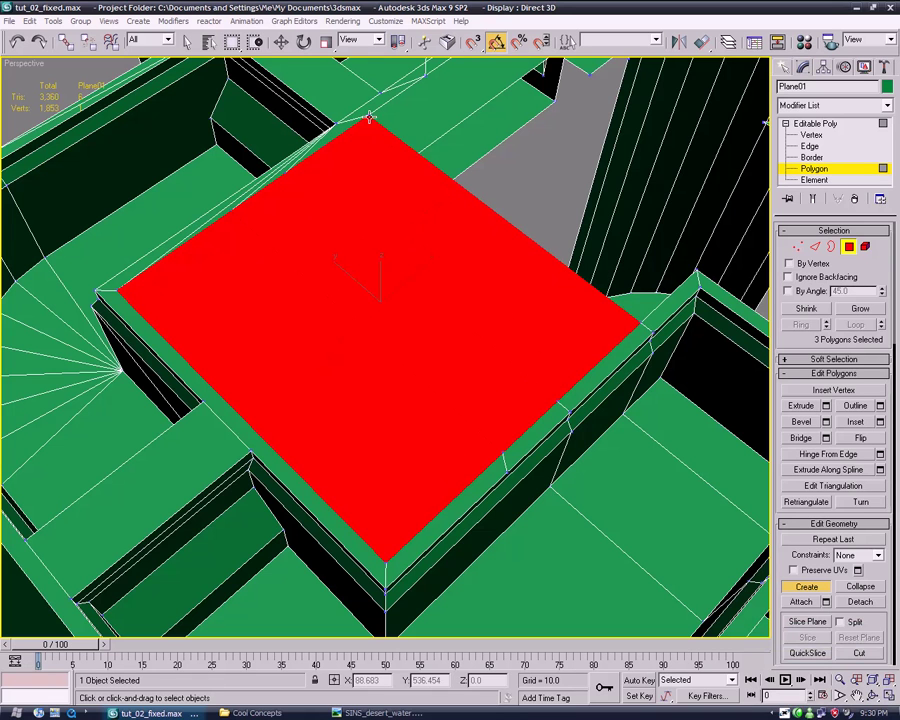
{"action": "left_click", "coordinate": [699, 277]}
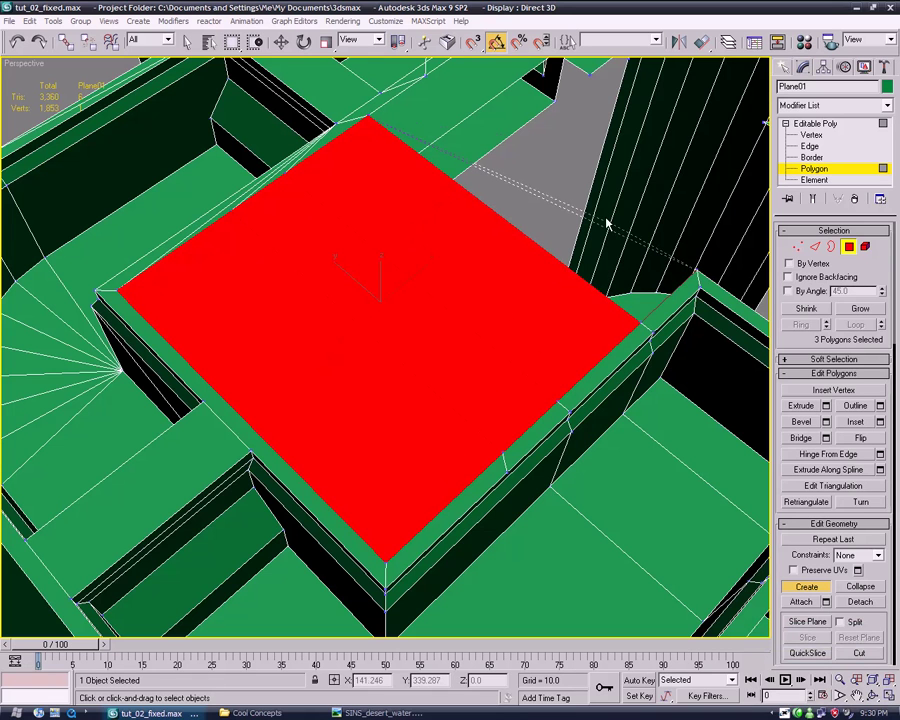
{"action": "left_click", "coordinate": [424, 76]}
{"action": "left_click", "coordinate": [425, 713]}
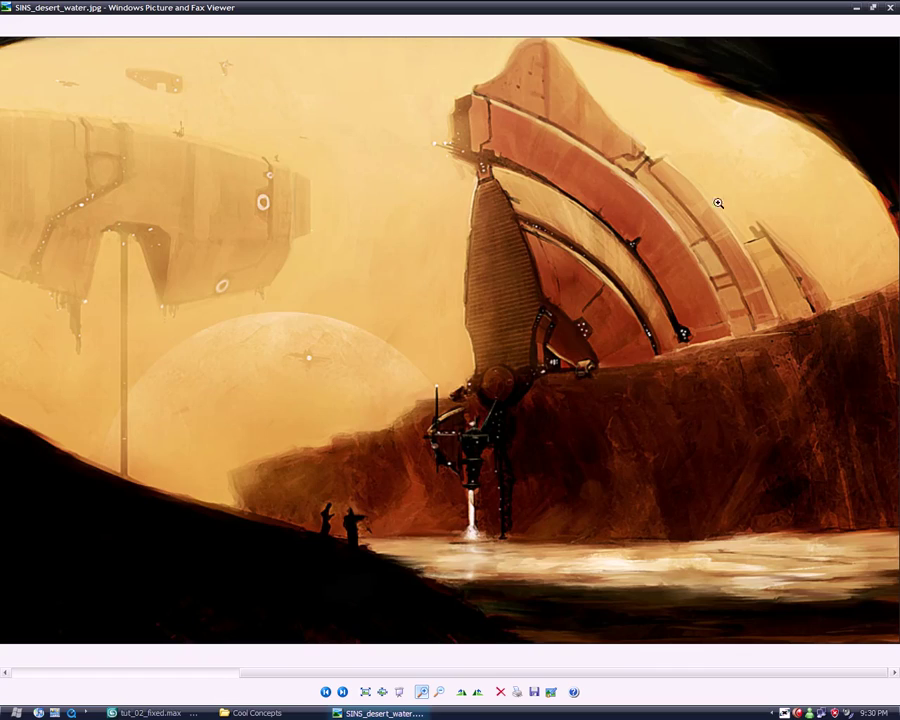
- Return to the scene and zoom in on the new red floor polygons
{"action": "left_click", "coordinate": [150, 713]}
{"action": "mouse_move", "coordinate": [200, 460]}
{"action": "middle_mouse_down", "text": "alt"}
{"action": "mouse_move", "coordinate": [315, 317]}
{"action": "mouse_move", "coordinate": [322, 323]}
{"action": "mouse_move", "coordinate": [282, 356]}
{"action": "mouse_move", "coordinate": [324, 326]}
{"action": "mouse_move", "coordinate": [334, 336]}
{"action": "middle_mouse_up", "text": "alt"}
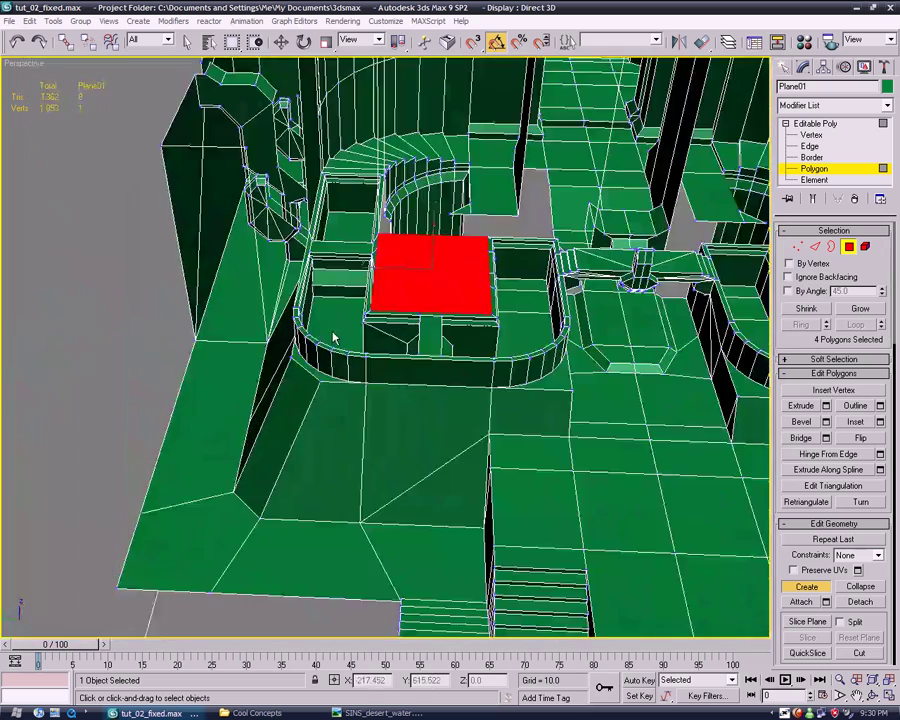
{"action": "scroll", "coordinate": [474, 362], "scroll_direction": "up", "scroll_amount": 2}
{"action": "scroll", "coordinate": [474, 370], "scroll_direction": "up", "scroll_amount": 2}
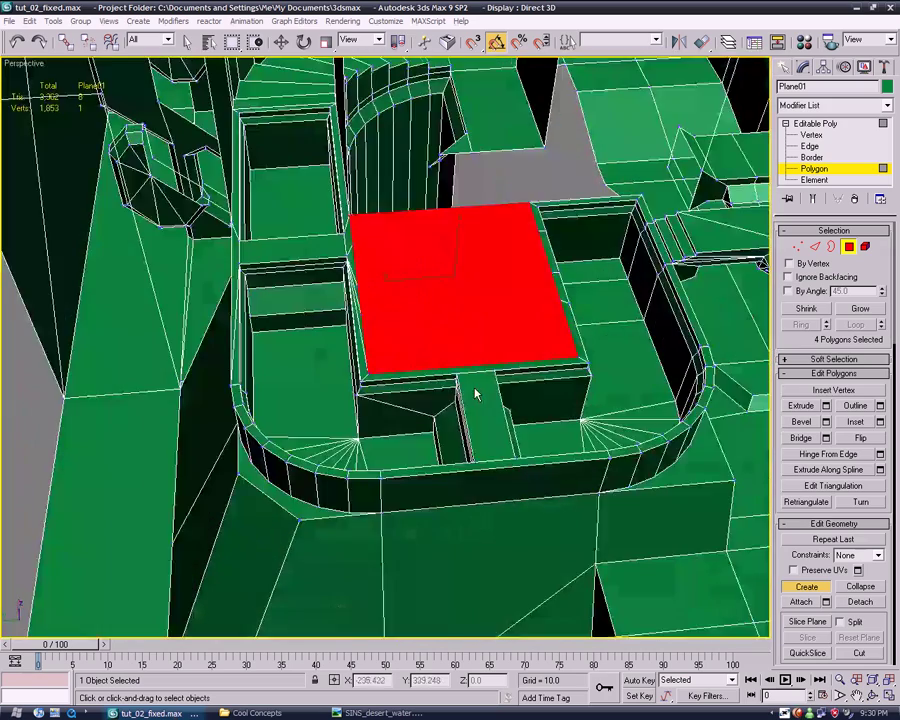
{"action": "scroll", "coordinate": [474, 392], "scroll_direction": "up", "scroll_amount": 1}
{"action": "scroll", "coordinate": [448, 388], "scroll_direction": "up", "scroll_amount": 3}
{"action": "scroll", "coordinate": [450, 392], "scroll_direction": "up", "scroll_amount": 1}
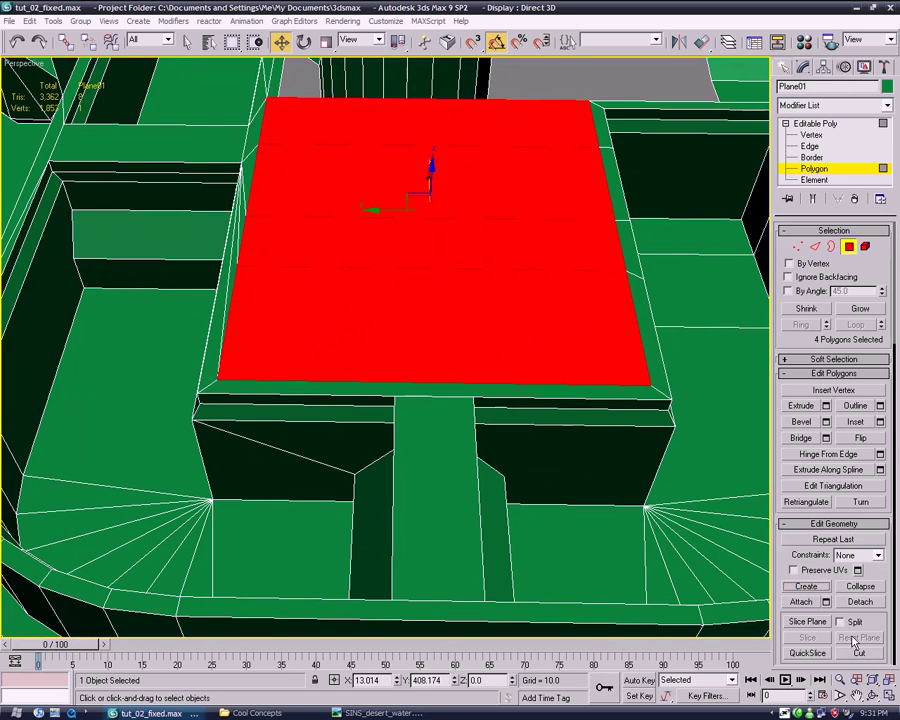
{"action": "left_click", "coordinate": [859, 653]}
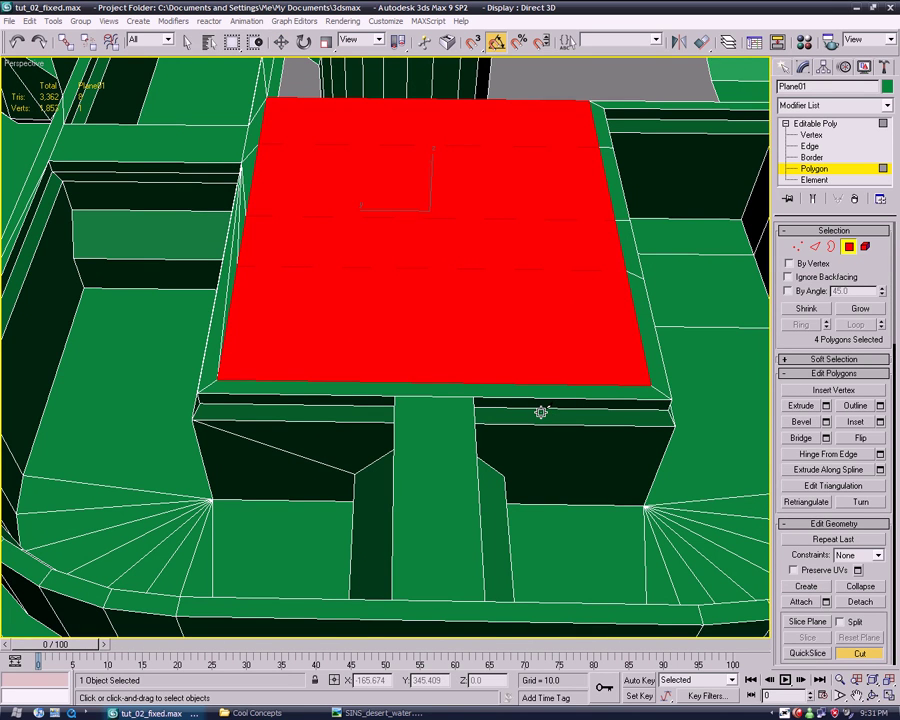
- Connect two opposite top-face edges with 2 segments
{"action": "left_click", "coordinate": [810, 146]}
{"action": "key", "text": "w"}
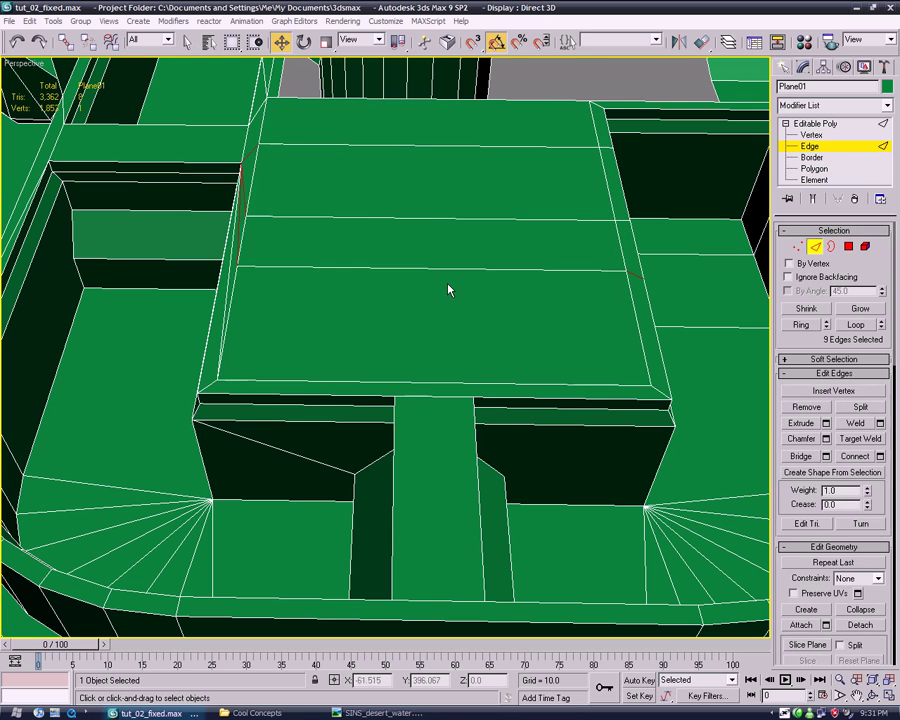
{"action": "left_click", "coordinate": [427, 271]}
{"action": "left_click", "coordinate": [474, 381], "text": "ctrl"}
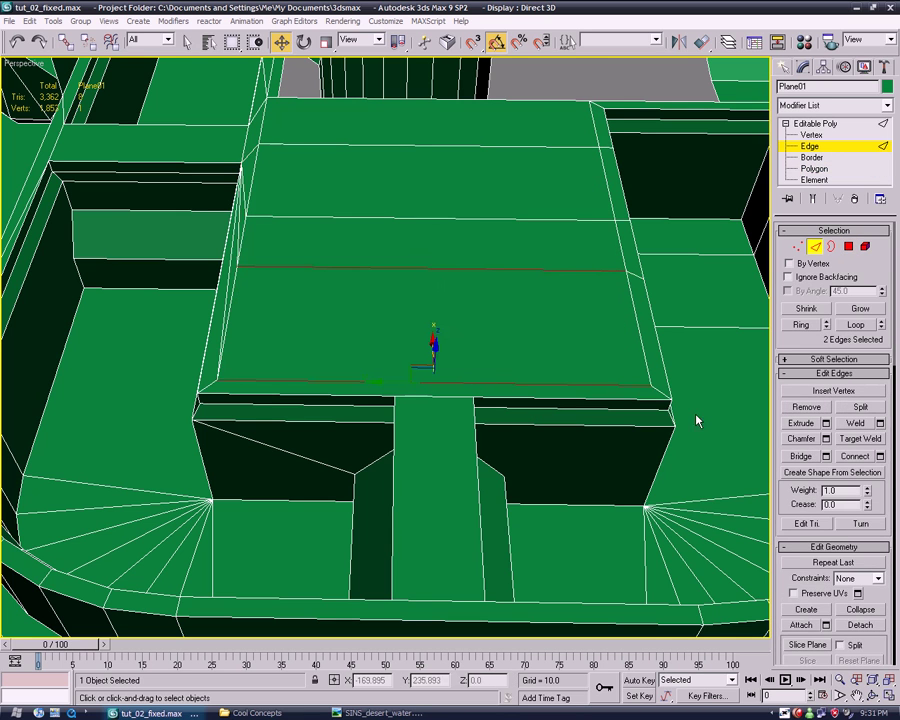
{"action": "left_click", "coordinate": [878, 456]}
{"action": "left_click", "coordinate": [573, 321]}
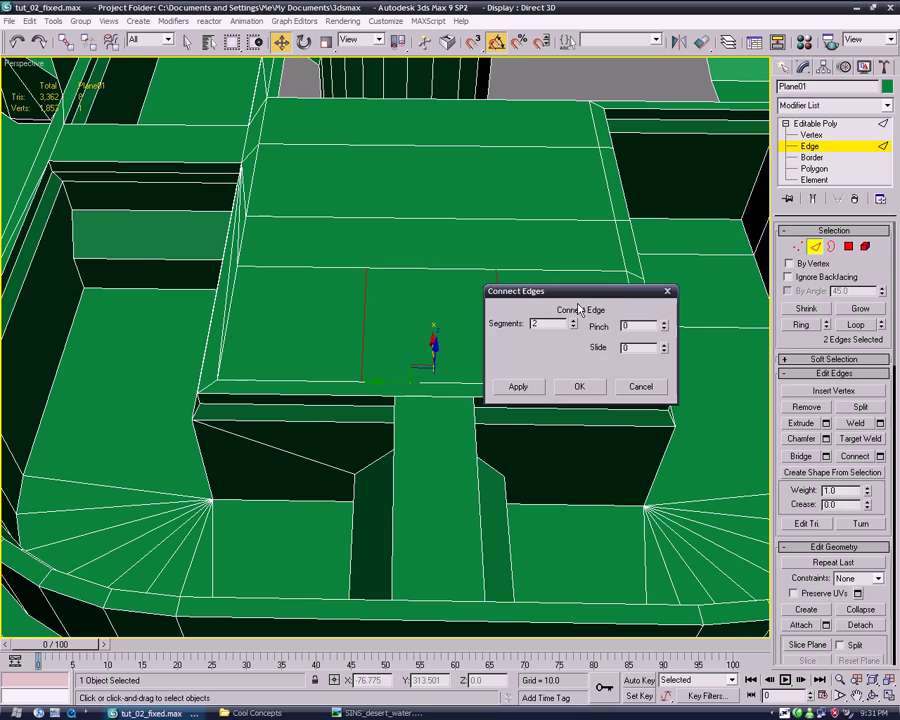
{"action": "left_click_drag", "start_coordinate": [577, 291], "coordinate": [645, 232]}
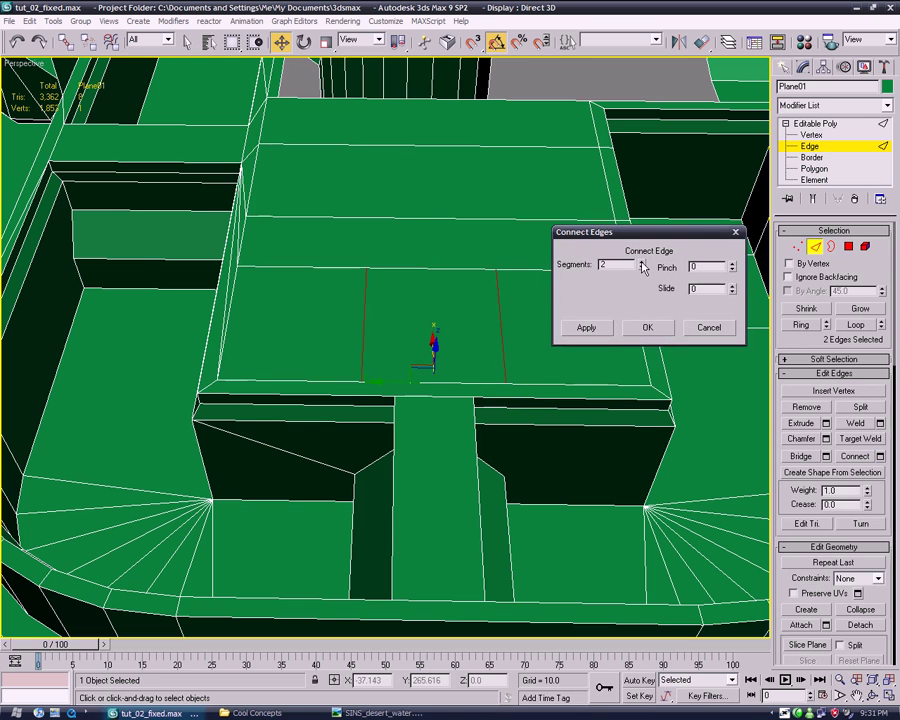
{"action": "left_click", "coordinate": [650, 327]}
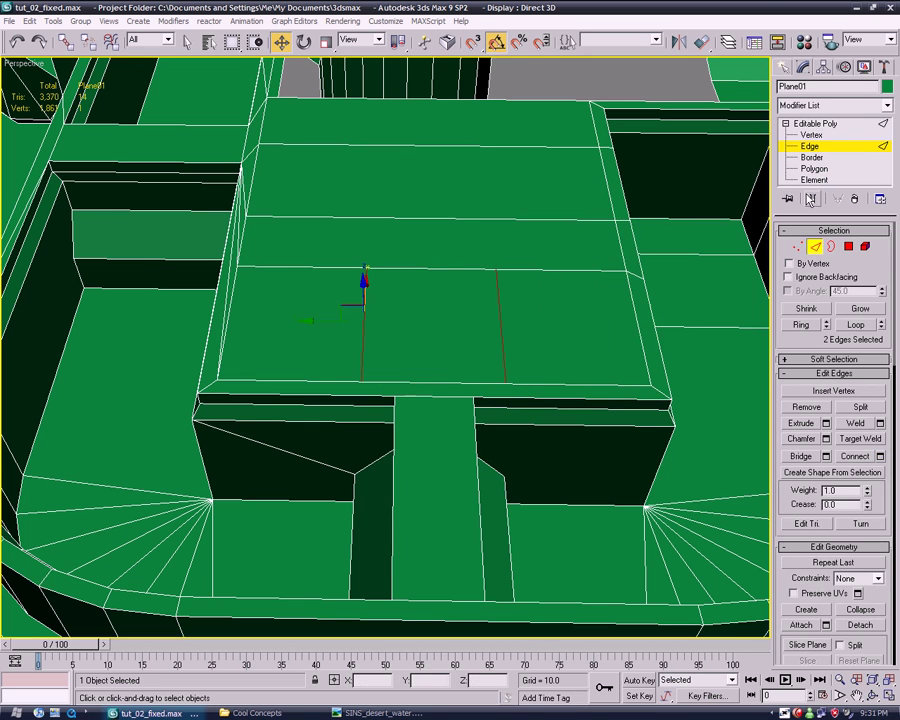
{"action": "left_click", "coordinate": [814, 170]}
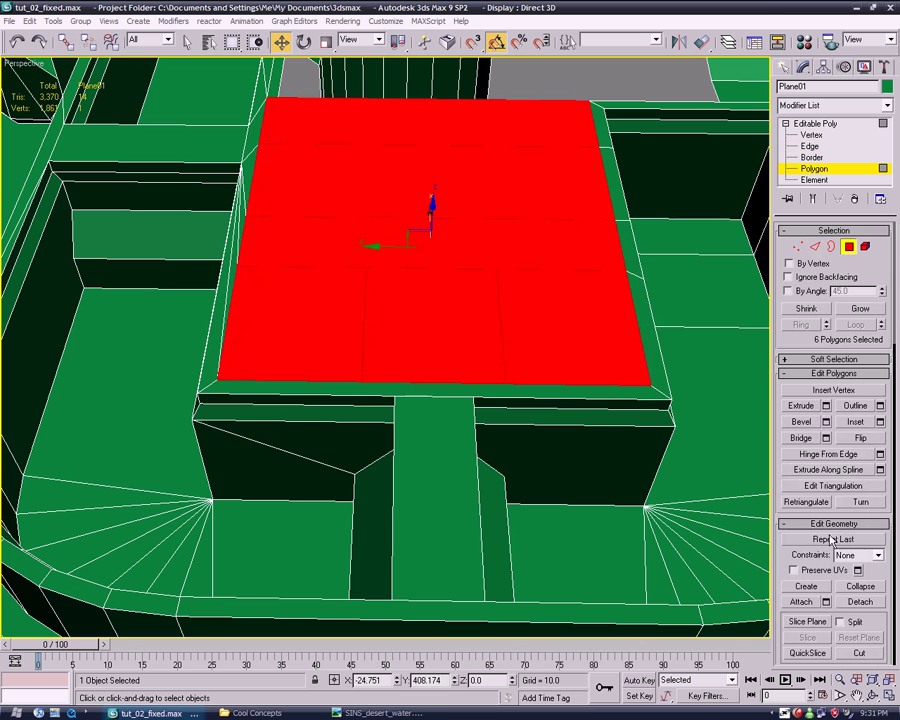
- Hinge the top faces from the top edge with 4 segments, then undo it
{"action": "left_click", "coordinate": [879, 454]}
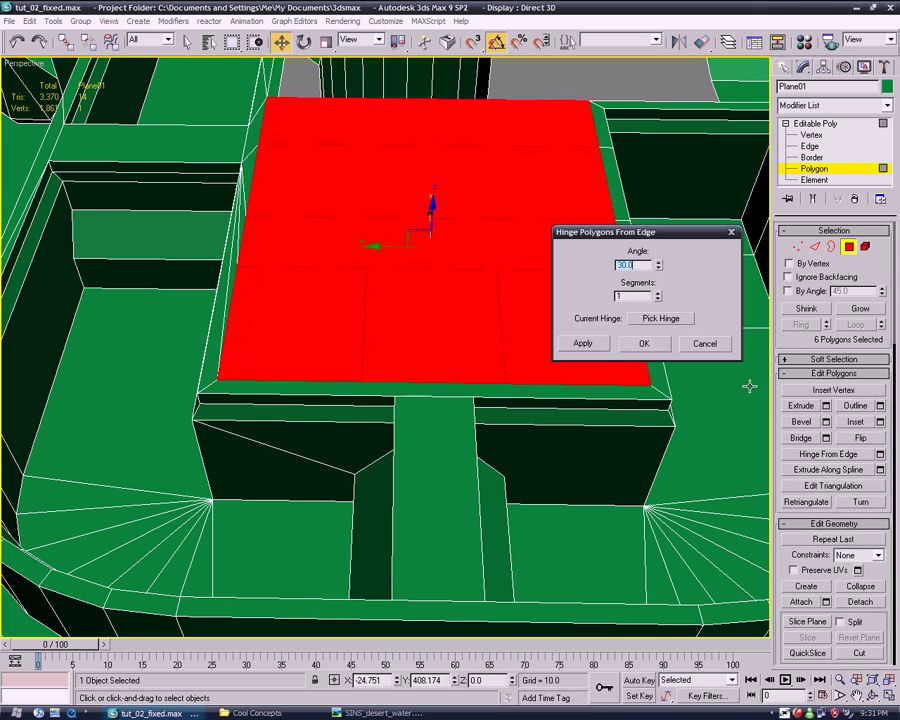
{"action": "left_click", "coordinate": [662, 318]}
{"action": "left_click", "coordinate": [458, 99]}
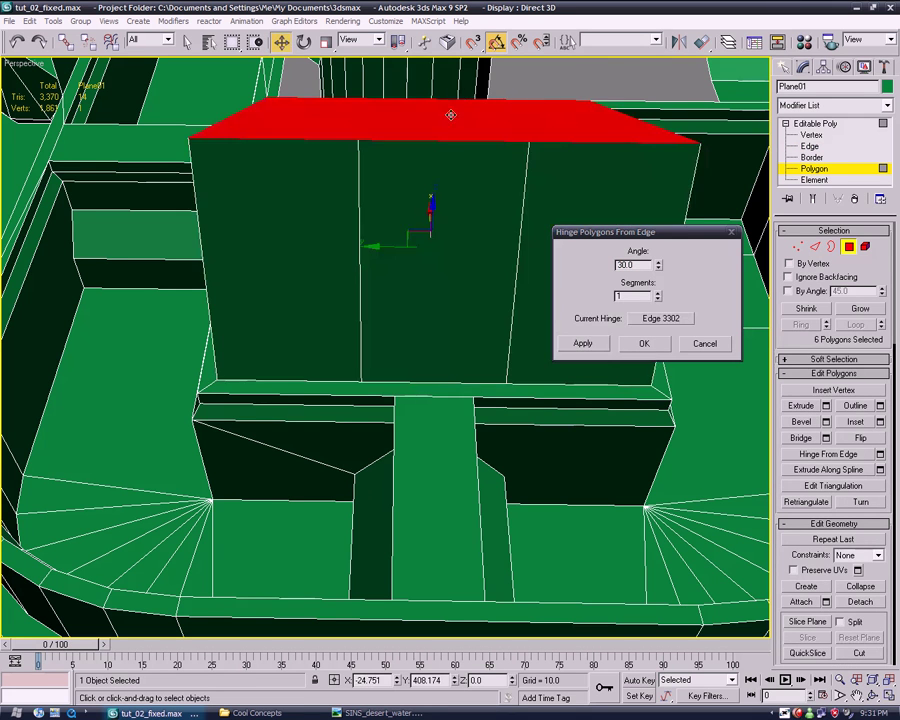
{"action": "mouse_move", "coordinate": [450, 114]}
{"action": "middle_mouse_down", "text": "alt"}
{"action": "mouse_move", "coordinate": [394, 270]}
{"action": "mouse_move", "coordinate": [327, 412]}
{"action": "mouse_move", "coordinate": [340, 405]}
{"action": "mouse_move", "coordinate": [354, 428]}
{"action": "mouse_move", "coordinate": [632, 287]}
{"action": "middle_mouse_up", "text": "alt"}
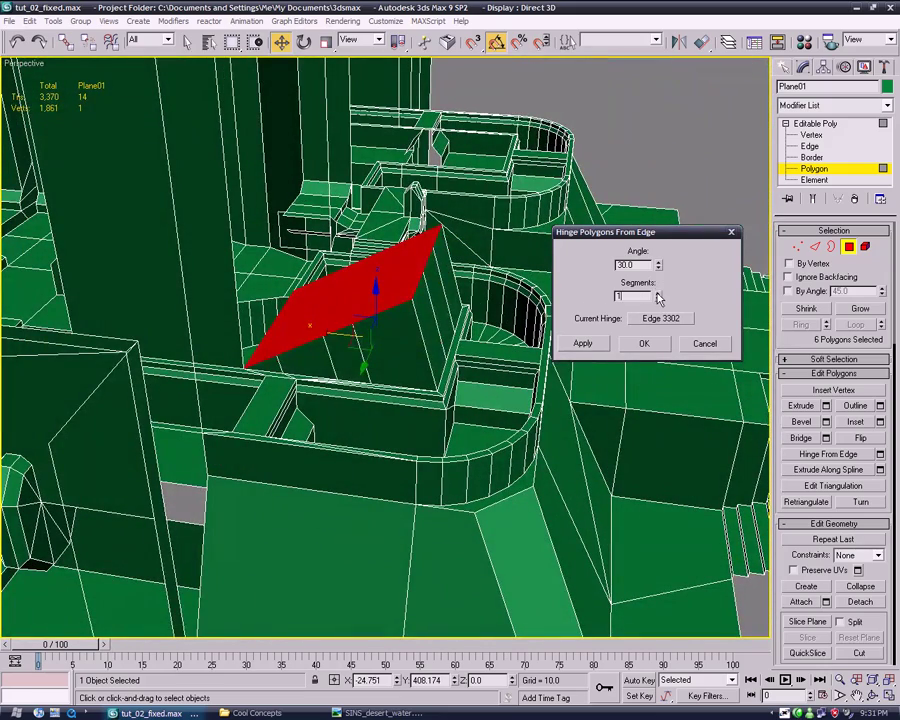
{"action": "left_click", "coordinate": [658, 294]}
{"action": "left_click", "coordinate": [658, 294]}
{"action": "left_click", "coordinate": [658, 299]}
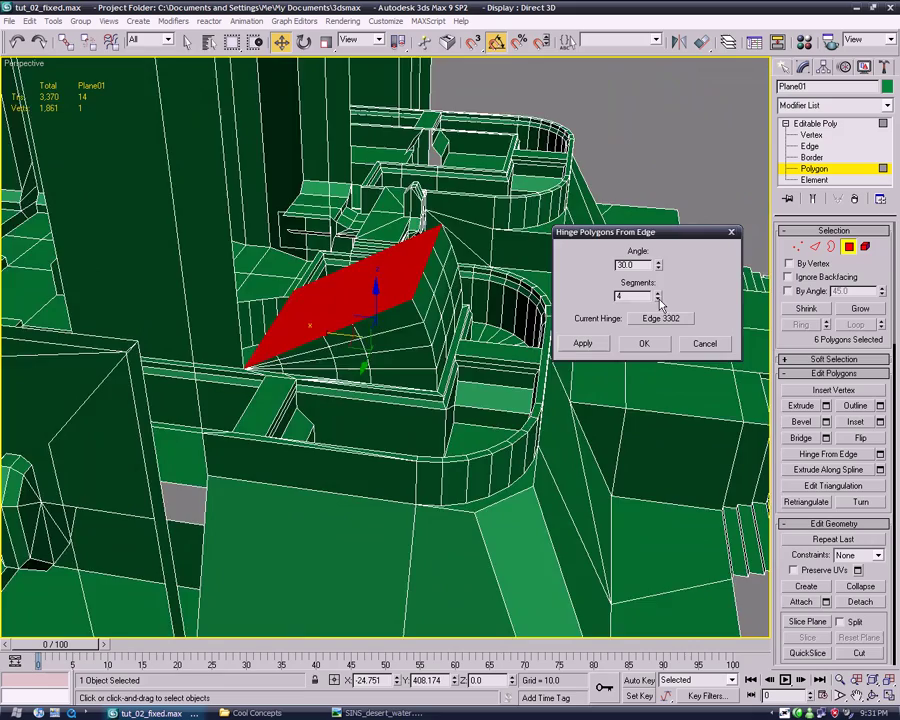
{"action": "mouse_move", "coordinate": [465, 216]}
{"action": "middle_mouse_down", "text": "alt"}
{"action": "mouse_move", "coordinate": [368, 291]}
{"action": "mouse_move", "coordinate": [317, 297]}
{"action": "mouse_move", "coordinate": [381, 322]}
{"action": "mouse_move", "coordinate": [365, 357]}
{"action": "mouse_move", "coordinate": [472, 388]}
{"action": "mouse_move", "coordinate": [394, 394]}
{"action": "mouse_move", "coordinate": [403, 399]}
{"action": "middle_mouse_up", "text": "alt"}
{"action": "left_click", "coordinate": [664, 345]}
{"action": "mouse_move", "coordinate": [664, 345]}
{"action": "middle_mouse_down", "text": "alt"}
{"action": "mouse_move", "coordinate": [490, 344]}
{"action": "mouse_move", "coordinate": [510, 372]}
{"action": "mouse_move", "coordinate": [575, 396]}
{"action": "mouse_move", "coordinate": [526, 422]}
{"action": "mouse_move", "coordinate": [464, 402]}
{"action": "mouse_move", "coordinate": [465, 386]}
{"action": "mouse_move", "coordinate": [588, 402]}
{"action": "middle_mouse_up", "text": "alt"}
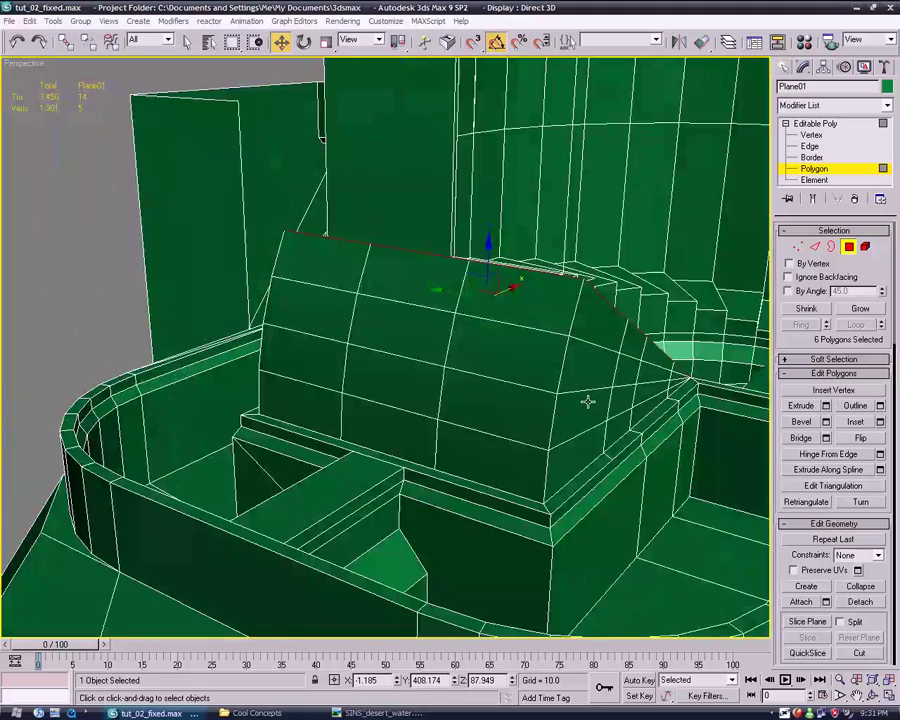
{"action": "key", "text": "ctrl+z"}
- Trial a hinge from another edge at 3 and 4 segments, then cancel it
{"action": "left_click", "coordinate": [880, 456]}
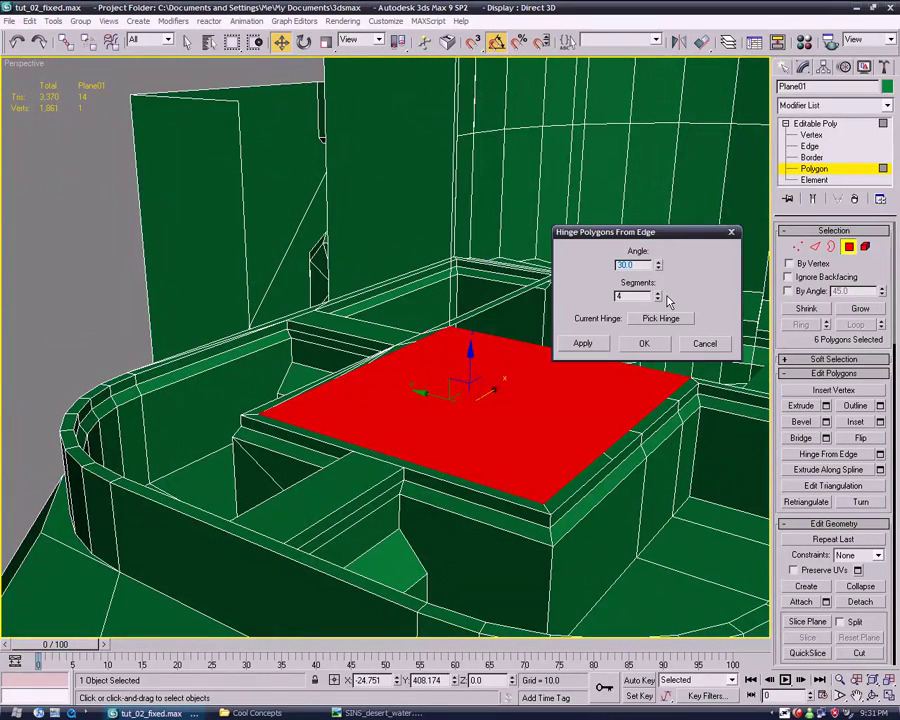
{"action": "left_click", "coordinate": [648, 319]}
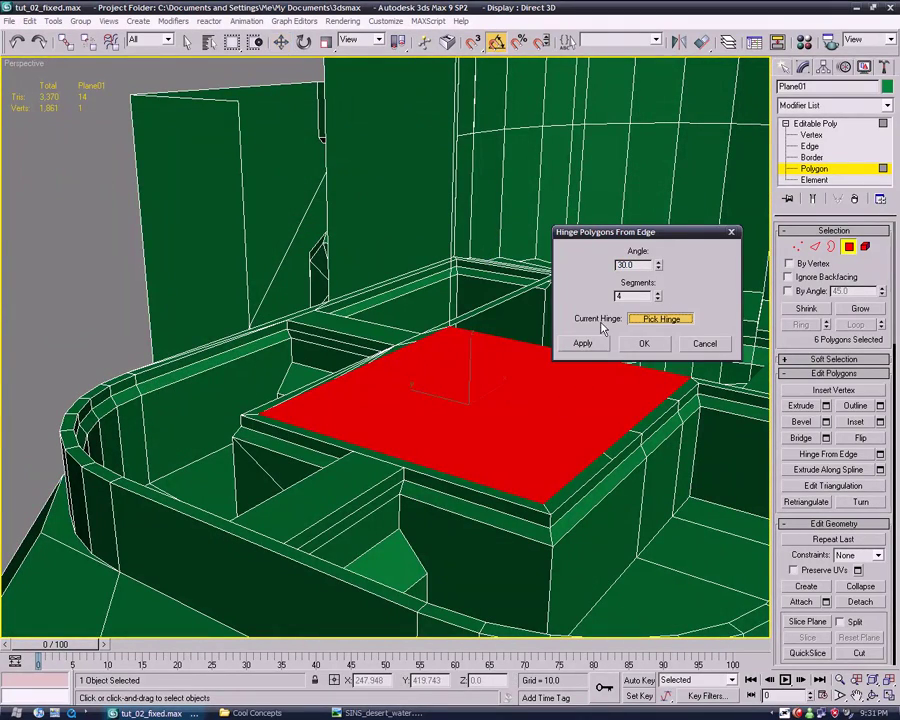
{"action": "left_click", "coordinate": [527, 343]}
{"action": "middle_click_drag", "start_coordinate": [527, 372], "coordinate": [481, 393]}
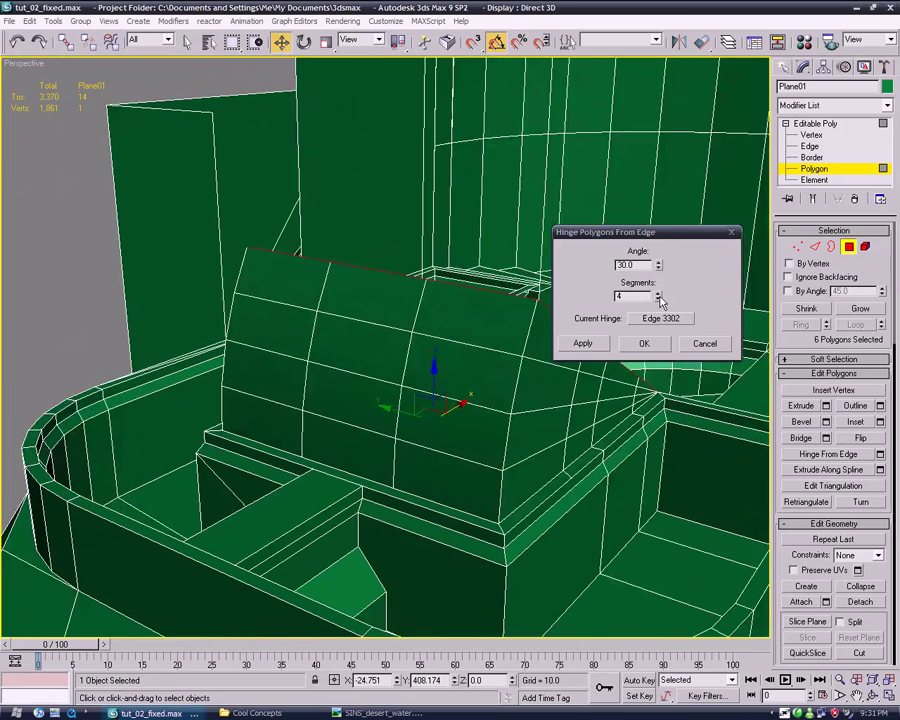
{"action": "left_click", "coordinate": [658, 300]}
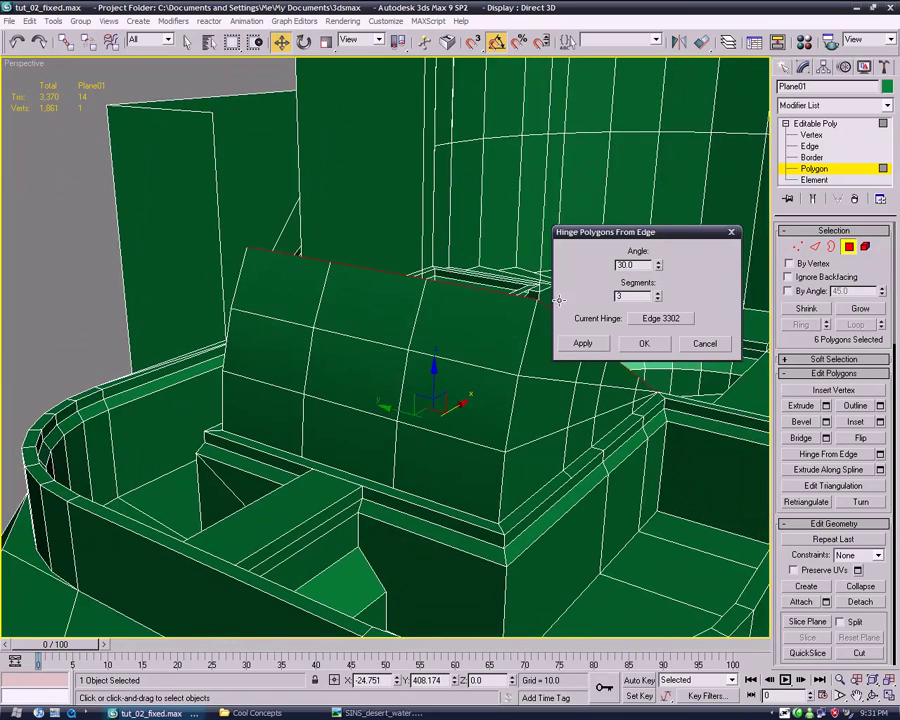
{"action": "mouse_move", "coordinate": [559, 299]}
{"action": "middle_mouse_down", "text": "alt"}
{"action": "mouse_move", "coordinate": [420, 295]}
{"action": "mouse_move", "coordinate": [396, 283]}
{"action": "mouse_move", "coordinate": [387, 294]}
{"action": "middle_mouse_up", "text": "alt"}
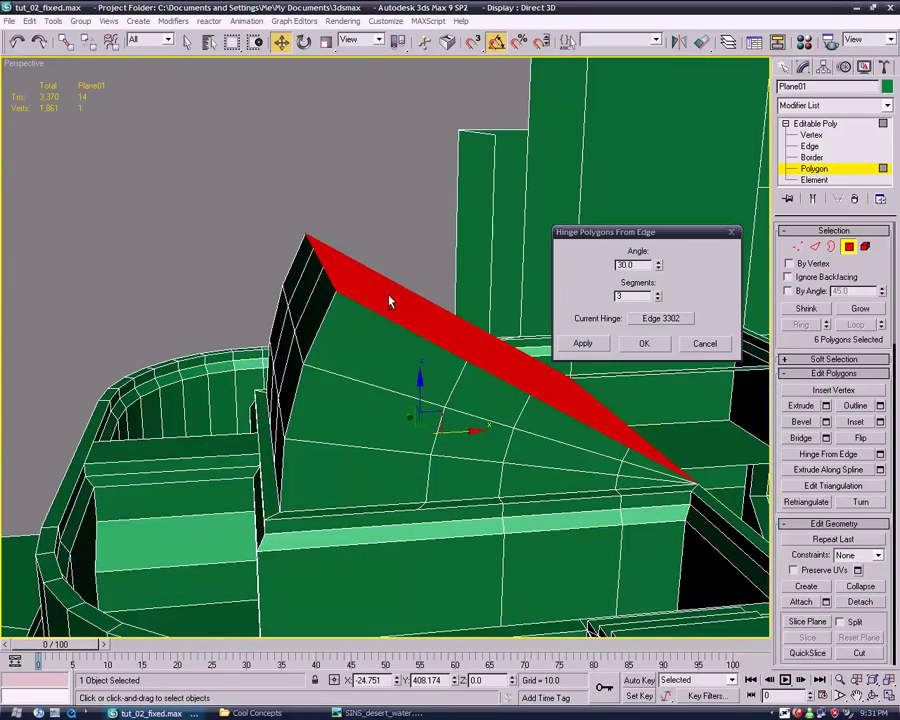
{"action": "left_click", "coordinate": [658, 292]}
{"action": "left_click", "coordinate": [705, 344]}
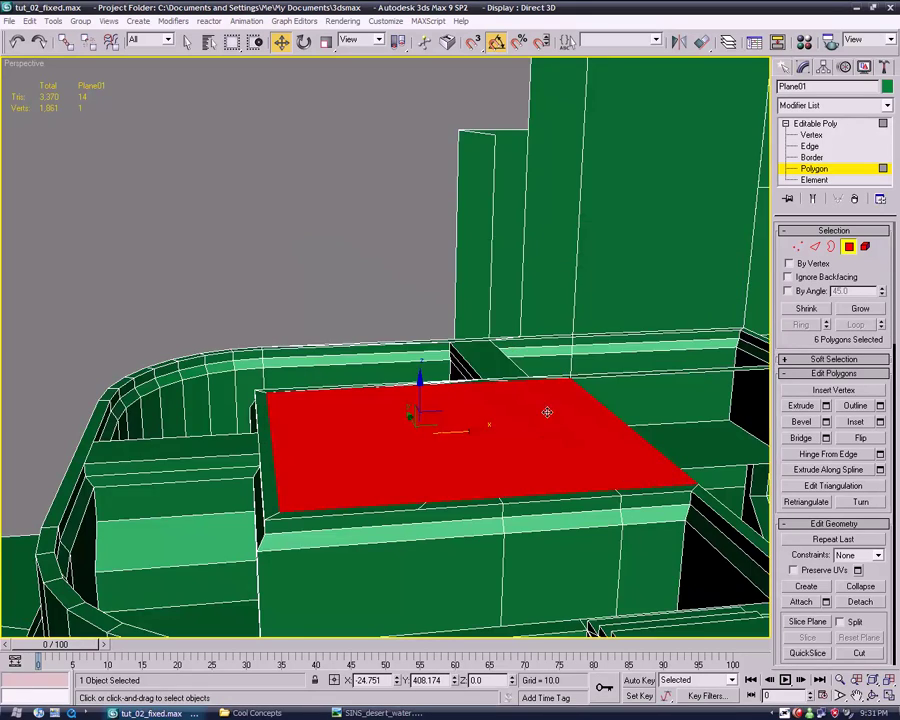
{"action": "middle_click_drag", "start_coordinate": [544, 410], "coordinate": [515, 280], "text": "alt"}
- Select the edge line on the roof plane and slide it left
{"action": "left_click", "coordinate": [810, 146]}
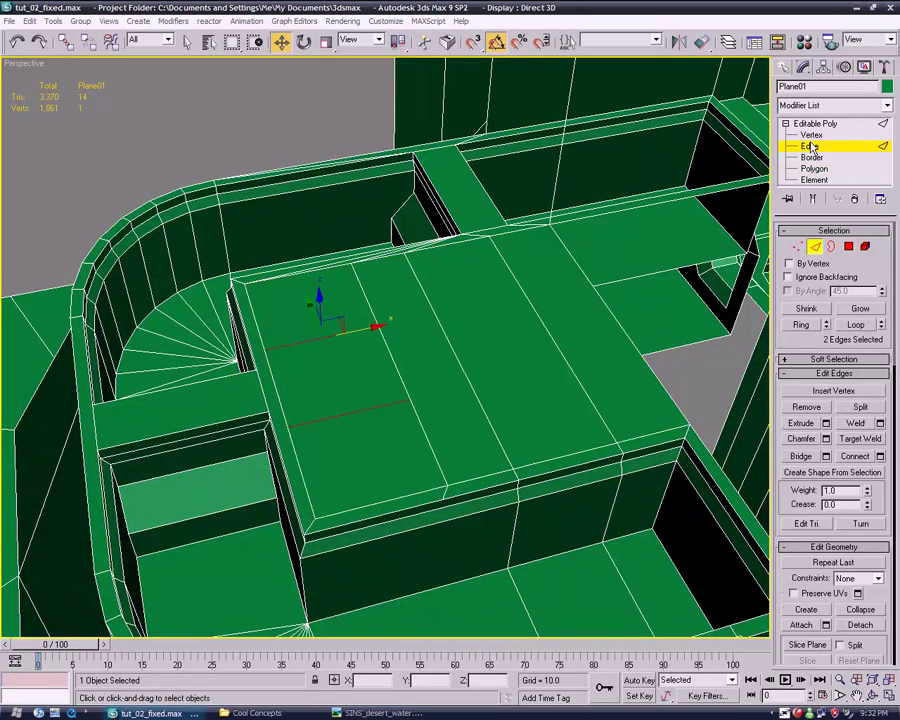
{"action": "left_click", "coordinate": [358, 262]}
{"action": "left_click", "coordinate": [417, 398], "text": "ctrl"}
{"action": "left_click", "coordinate": [425, 436], "text": "ctrl"}
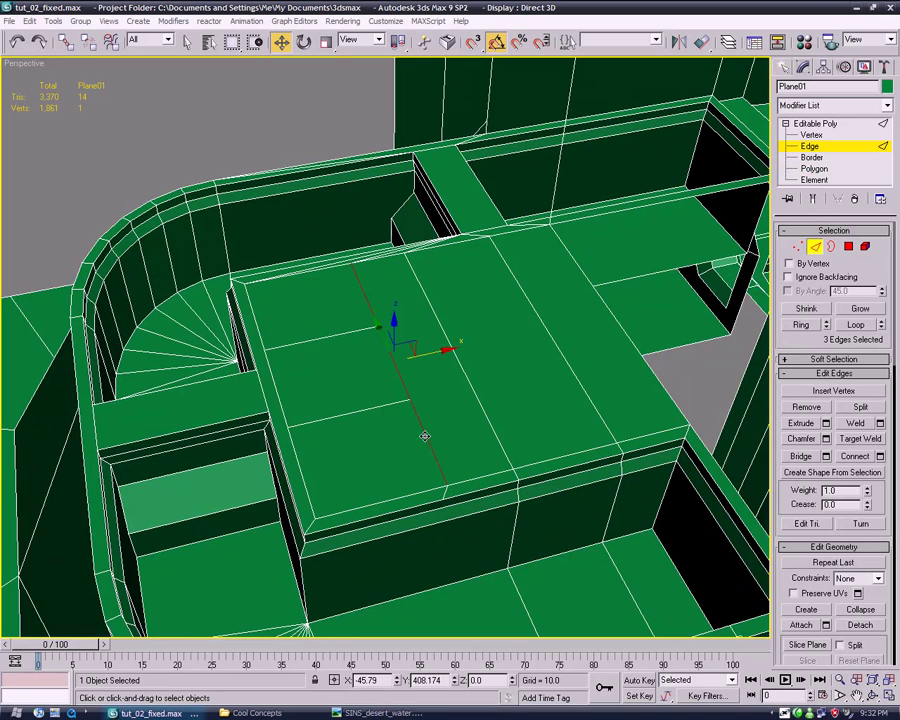
{"action": "mouse_move", "coordinate": [440, 373]}
{"action": "left_mouse_down"}
{"action": "mouse_move", "coordinate": [380, 355]}
{"action": "mouse_move", "coordinate": [410, 356]}
{"action": "left_mouse_up"}
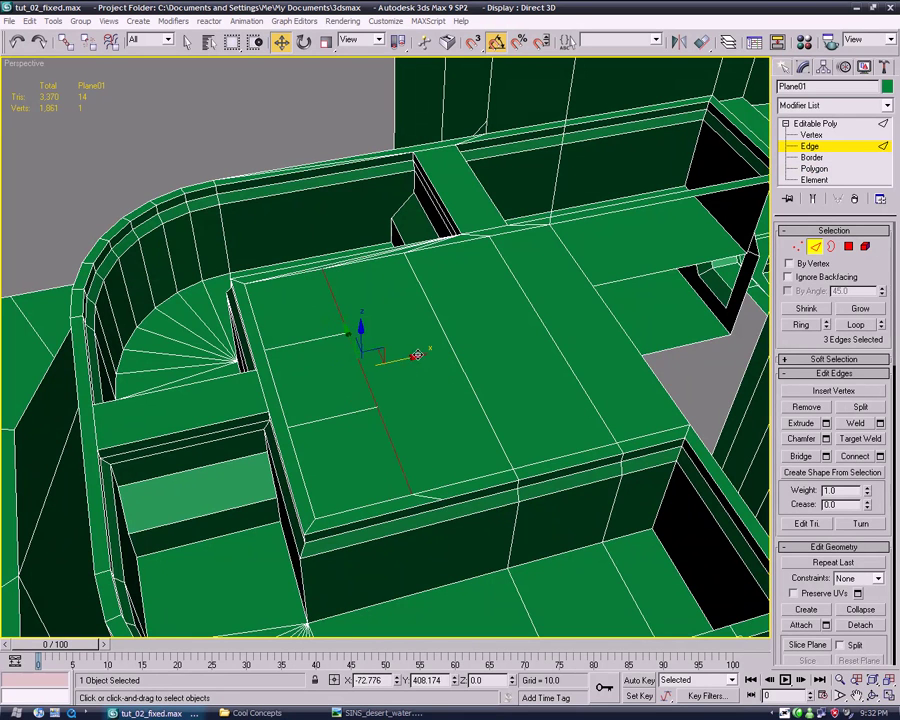
{"action": "left_click", "coordinate": [814, 170]}
- Hinge the roof faces from the picked wall edge
{"action": "left_click", "coordinate": [880, 455]}
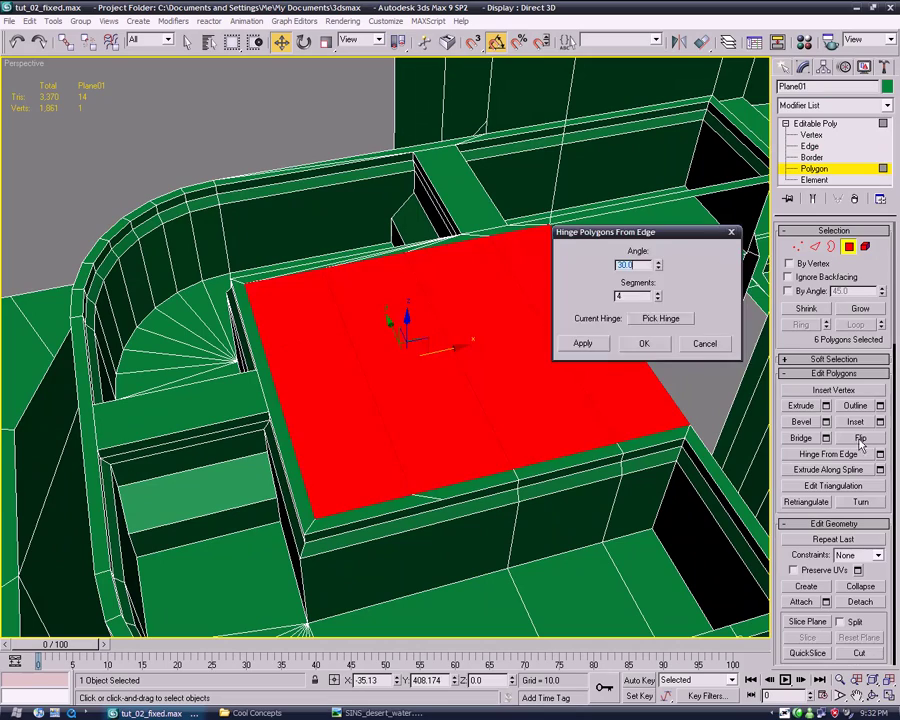
{"action": "left_click", "coordinate": [662, 318]}
{"action": "left_click", "coordinate": [679, 410]}
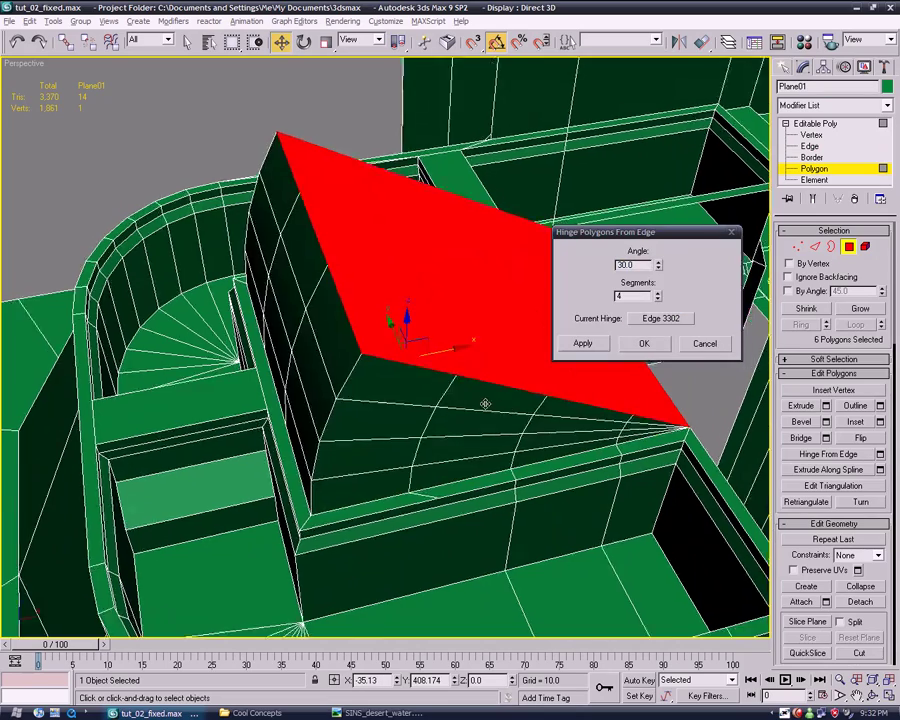
{"action": "mouse_move", "coordinate": [484, 458]}
{"action": "middle_mouse_down", "text": "alt"}
{"action": "mouse_move", "coordinate": [481, 346]}
{"action": "mouse_move", "coordinate": [488, 414]}
{"action": "mouse_move", "coordinate": [504, 358]}
{"action": "mouse_move", "coordinate": [514, 381]}
{"action": "mouse_move", "coordinate": [504, 414]}
{"action": "mouse_move", "coordinate": [506, 406]}
{"action": "mouse_move", "coordinate": [612, 390]}
{"action": "middle_mouse_up", "text": "alt"}
{"action": "left_click", "coordinate": [644, 344]}
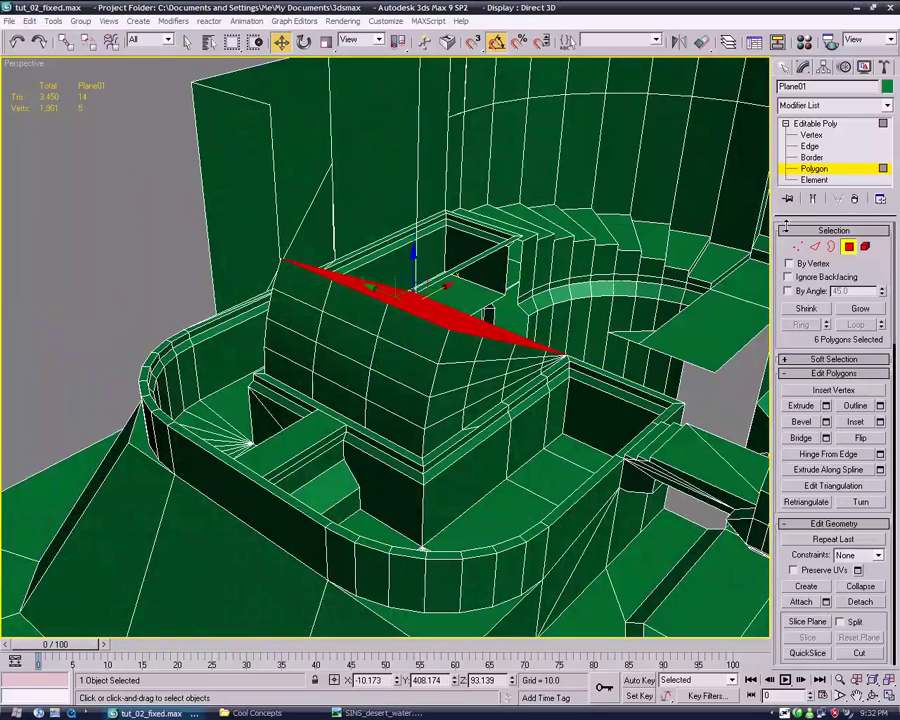
- Select several inner faces of the hinged roof
{"action": "left_click", "coordinate": [423, 355]}
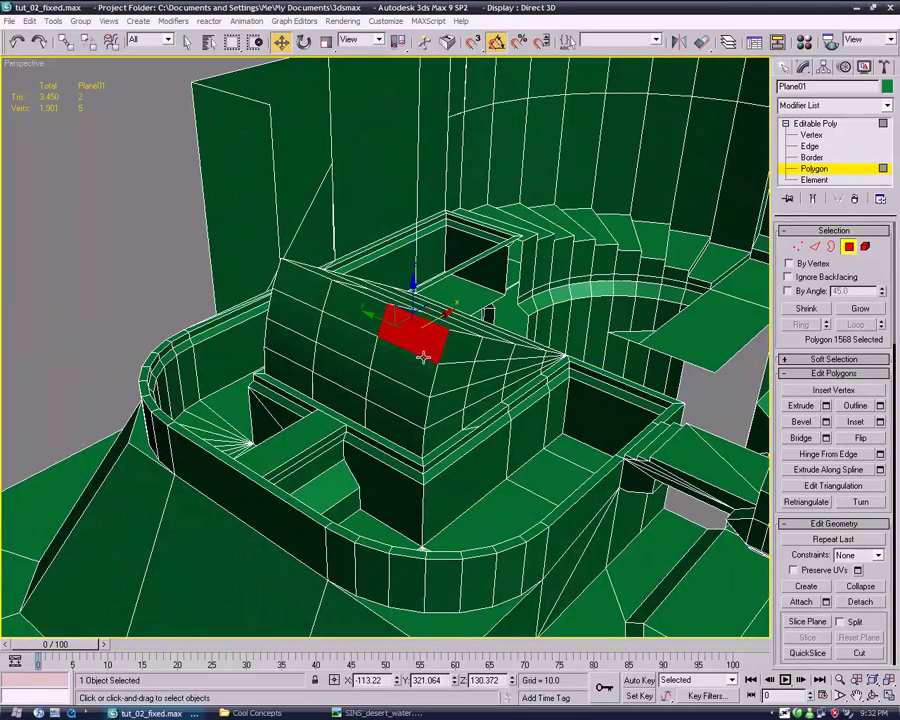
{"action": "scroll", "coordinate": [362, 335], "scroll_direction": "up", "scroll_amount": 2}
{"action": "middle_click_drag", "start_coordinate": [362, 335], "coordinate": [374, 381], "text": "alt"}
{"action": "left_click", "coordinate": [374, 360]}
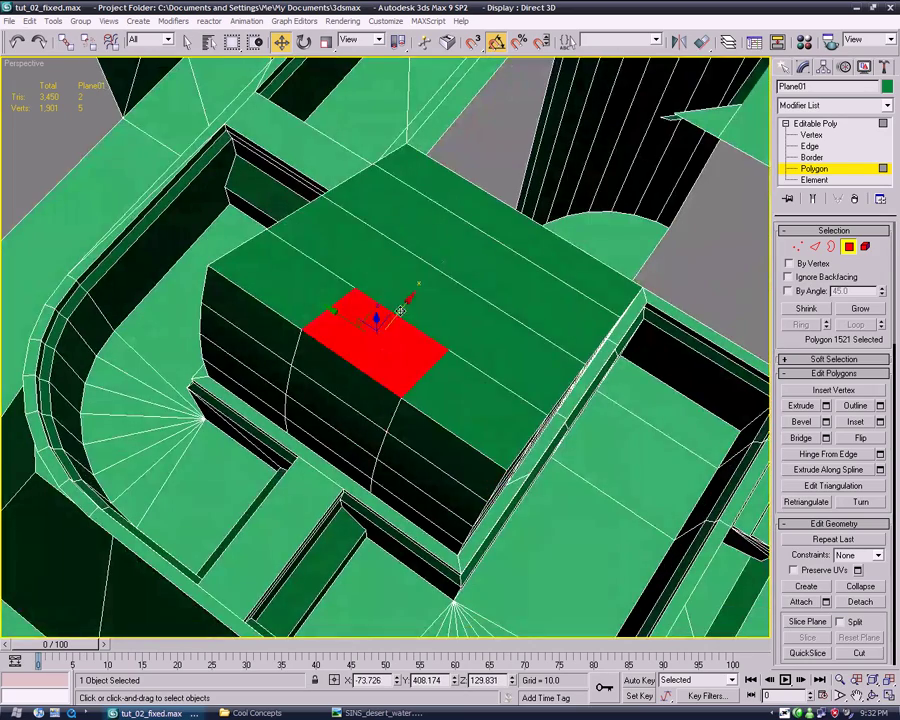
{"action": "left_click", "coordinate": [450, 300], "text": "ctrl"}
{"action": "left_click", "coordinate": [533, 288], "text": "ctrl"}
{"action": "middle_click_drag", "start_coordinate": [533, 288], "coordinate": [584, 310], "text": "alt"}
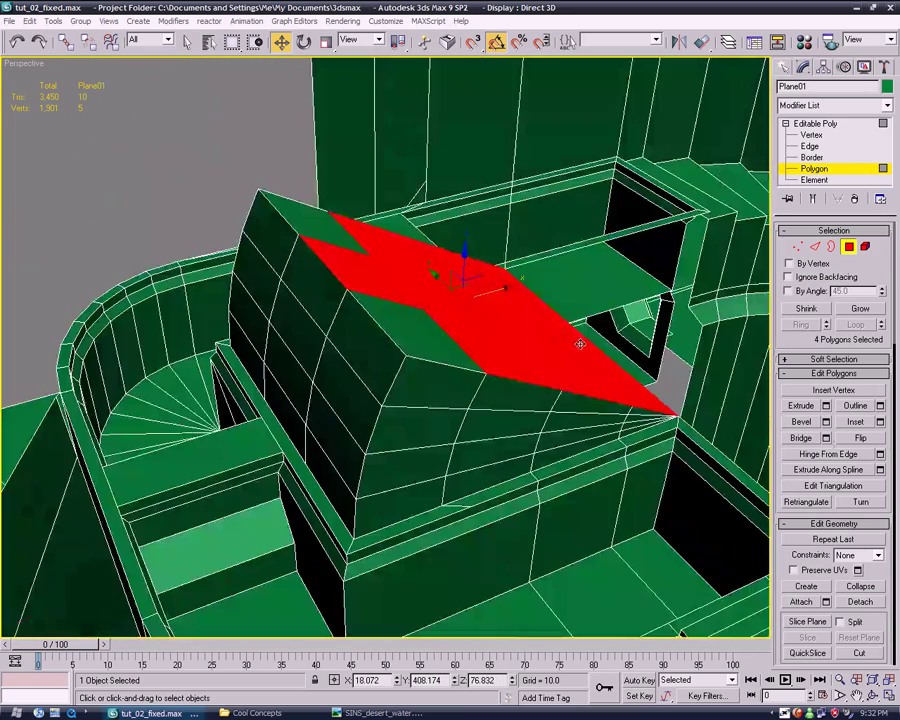
- Hinge the selected inner faces from the picked edge
{"action": "left_click", "coordinate": [880, 455]}
{"action": "left_click", "coordinate": [661, 318]}
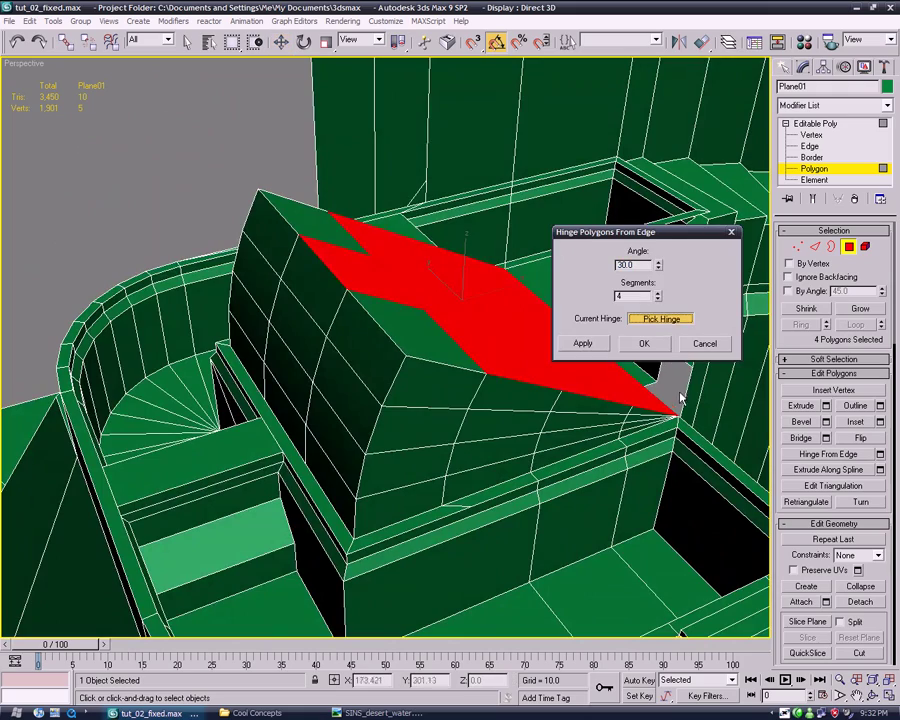
{"action": "left_click", "coordinate": [664, 400]}
{"action": "mouse_move", "coordinate": [664, 400]}
{"action": "middle_mouse_down", "text": "alt"}
{"action": "mouse_move", "coordinate": [494, 456]}
{"action": "mouse_move", "coordinate": [340, 290]}
{"action": "middle_mouse_up", "text": "alt"}
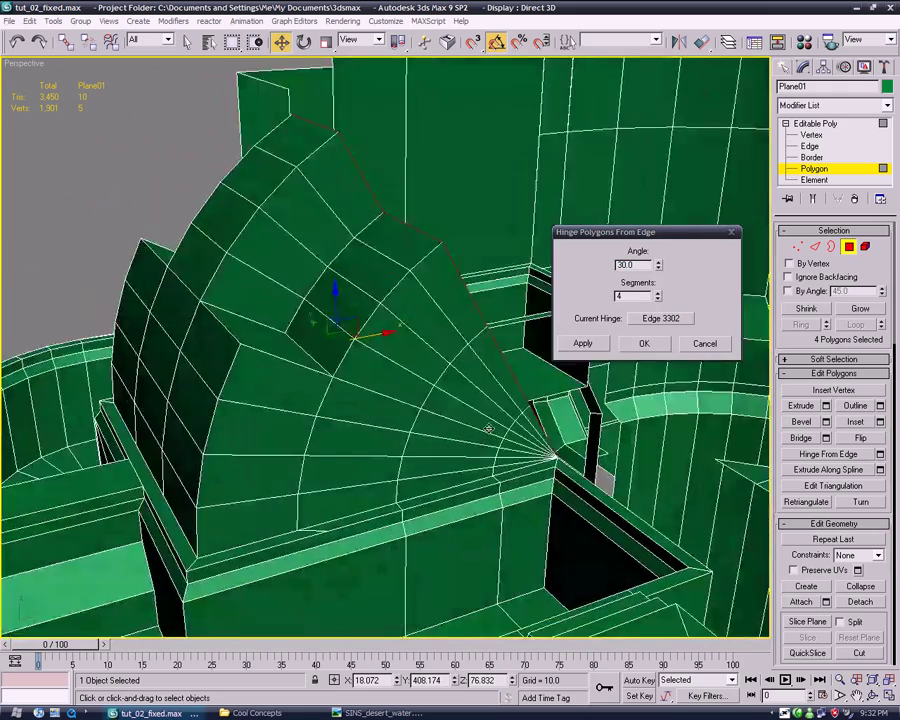
{"action": "left_click", "coordinate": [645, 344]}
{"action": "middle_click_drag", "start_coordinate": [645, 350], "coordinate": [526, 420], "text": "alt"}
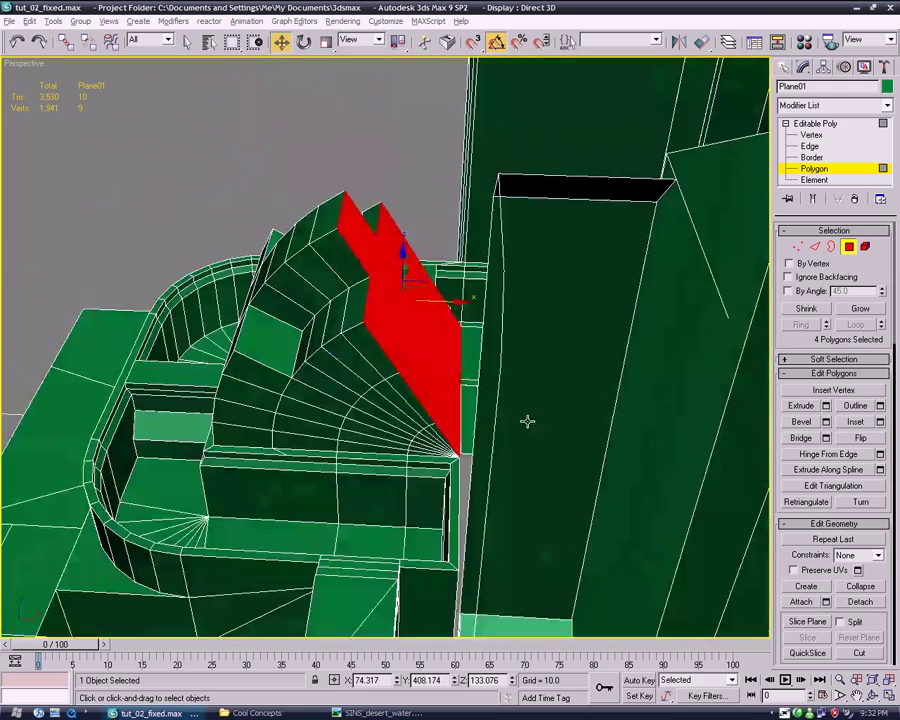
- Hinge three selected roof strips from the same edge, then clear the selection
{"action": "left_click", "coordinate": [880, 455]}
{"action": "mouse_move", "coordinate": [460, 417]}
{"action": "middle_mouse_down", "text": "alt"}
{"action": "mouse_move", "coordinate": [400, 398]}
{"action": "mouse_move", "coordinate": [354, 416]}
{"action": "mouse_move", "coordinate": [342, 452]}
{"action": "middle_mouse_up", "text": "alt"}
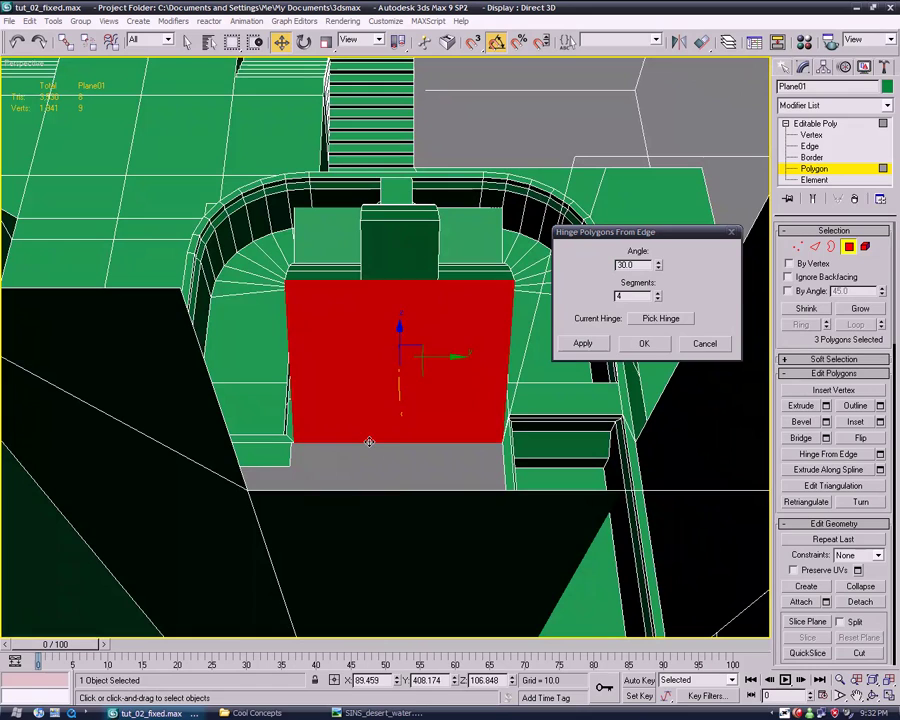
{"action": "left_click", "coordinate": [369, 438]}
{"action": "left_click", "coordinate": [455, 305], "text": "ctrl"}
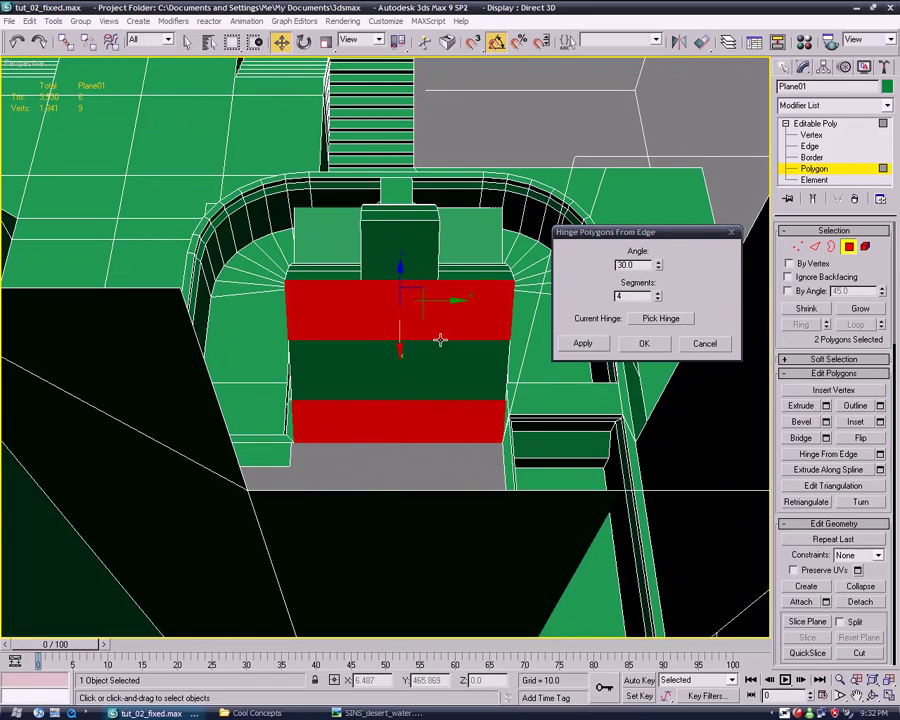
{"action": "left_click", "coordinate": [435, 365], "text": "ctrl"}
{"action": "left_click", "coordinate": [661, 318]}
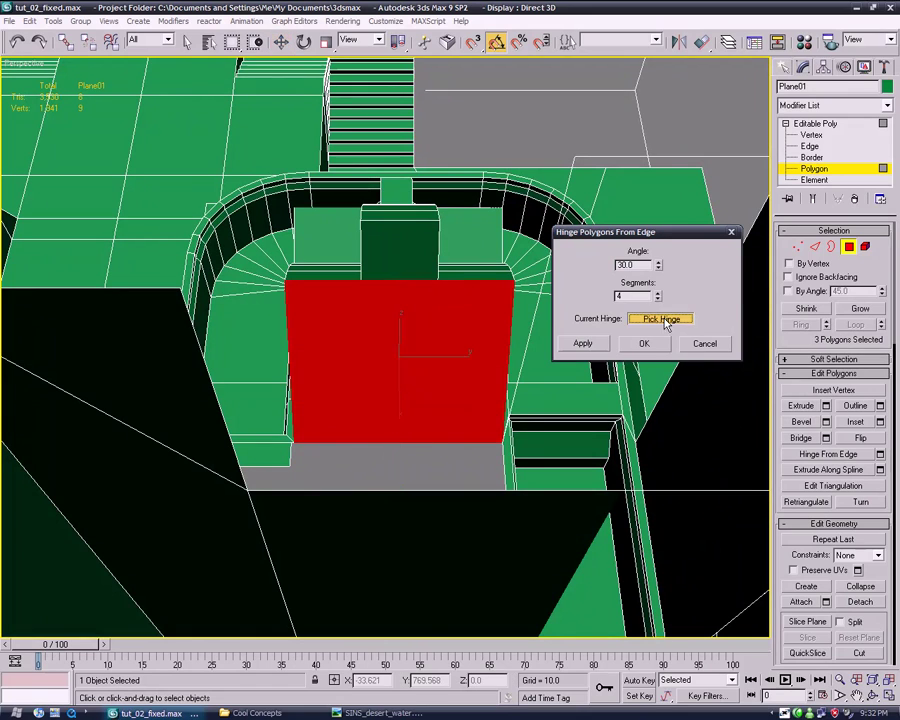
{"action": "left_click", "coordinate": [460, 441]}
{"action": "middle_click_drag", "start_coordinate": [460, 441], "coordinate": [535, 375], "text": "alt"}
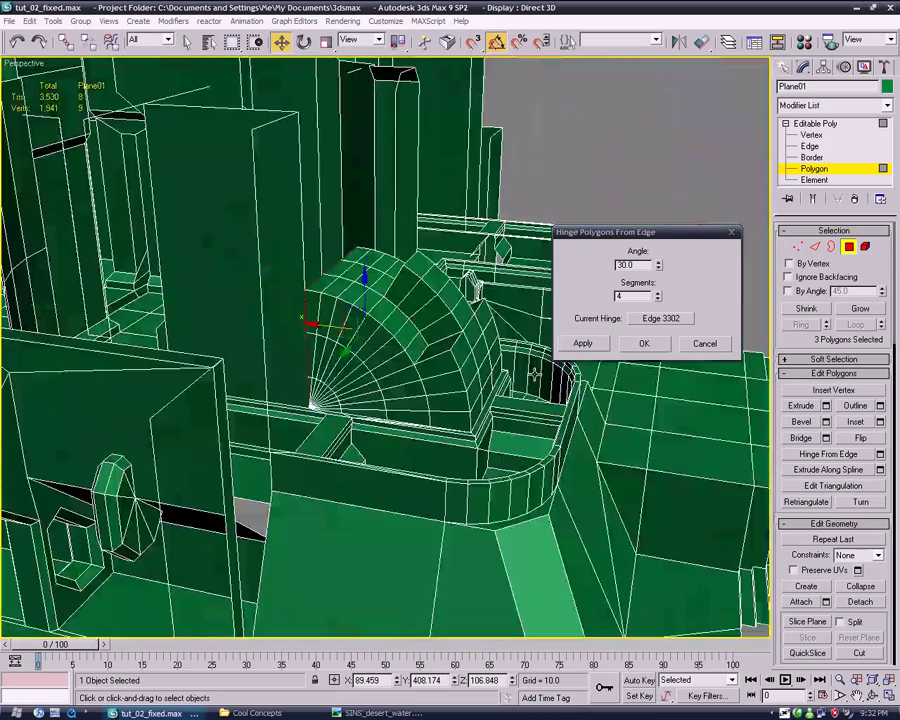
{"action": "left_click", "coordinate": [644, 343]}
{"action": "left_click", "coordinate": [669, 229]}
{"action": "mouse_move", "coordinate": [669, 229]}
{"action": "middle_mouse_down", "text": "alt"}
{"action": "mouse_move", "coordinate": [399, 314]}
{"action": "mouse_move", "coordinate": [311, 324]}
{"action": "mouse_move", "coordinate": [315, 299]}
{"action": "mouse_move", "coordinate": [400, 370]}
{"action": "mouse_move", "coordinate": [410, 324]}
{"action": "mouse_move", "coordinate": [373, 326]}
{"action": "middle_mouse_up", "text": "alt"}
{"action": "scroll", "coordinate": [406, 372], "scroll_direction": "up", "scroll_amount": 3}
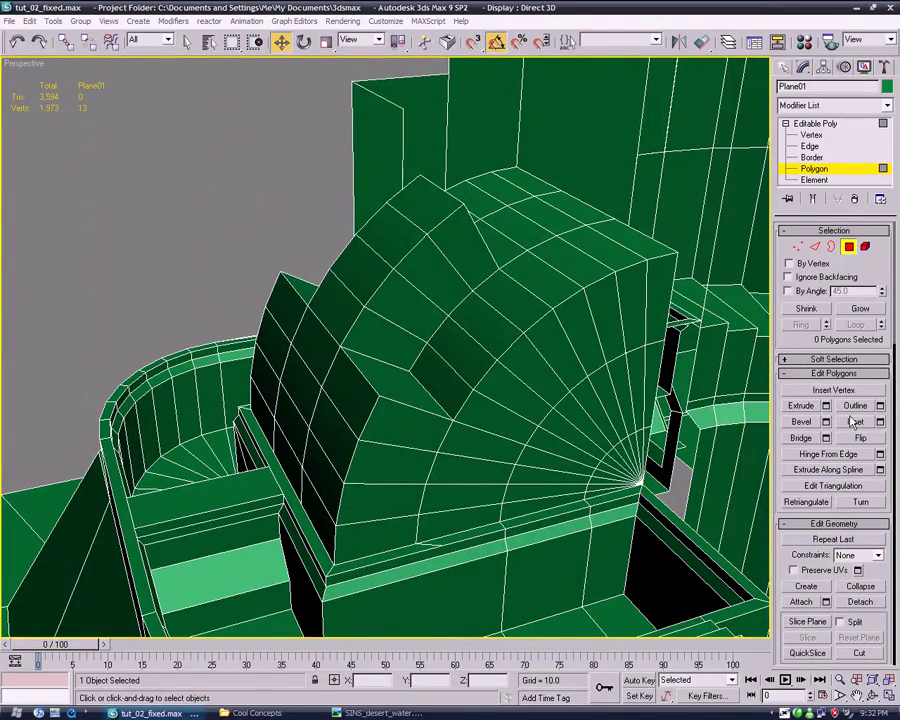
- Target-weld a first stray roof vertex onto its neighbour
{"action": "left_click", "coordinate": [810, 135]}
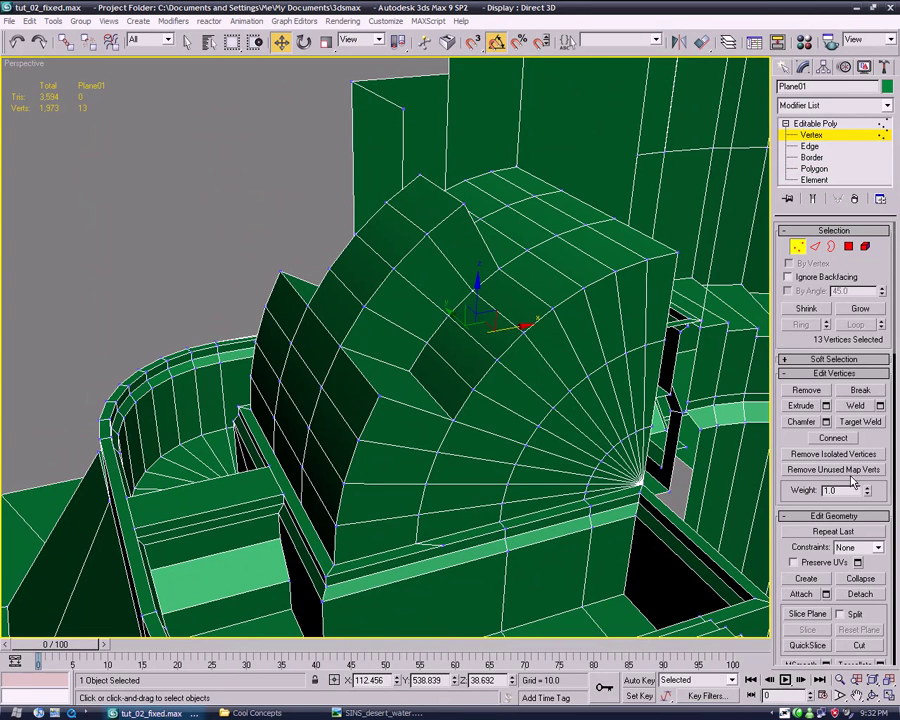
{"action": "left_click", "coordinate": [860, 421]}
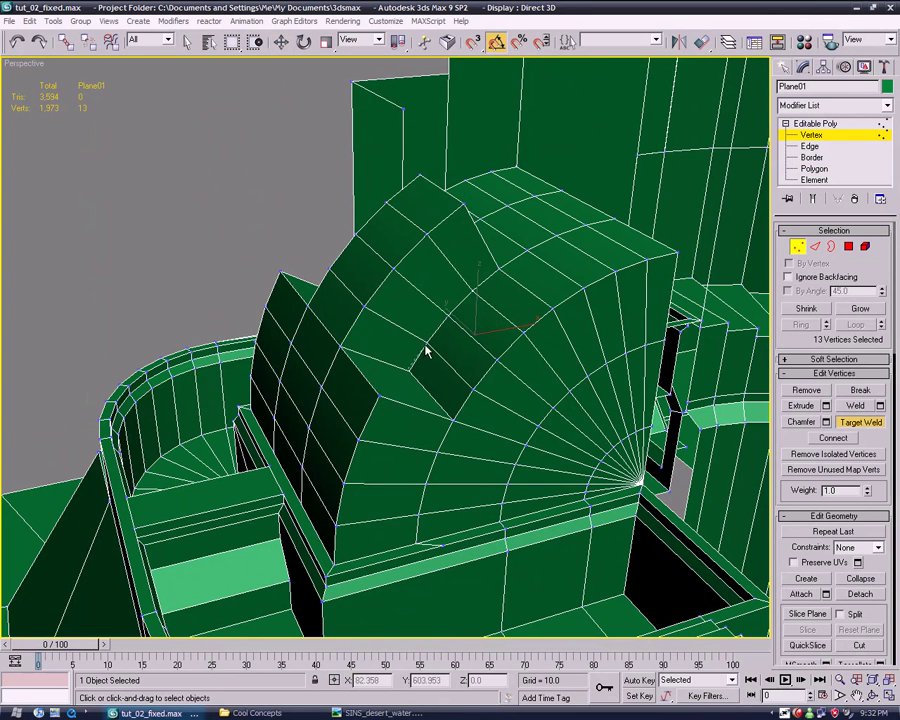
{"action": "left_click_drag", "start_coordinate": [410, 368], "coordinate": [342, 347]}
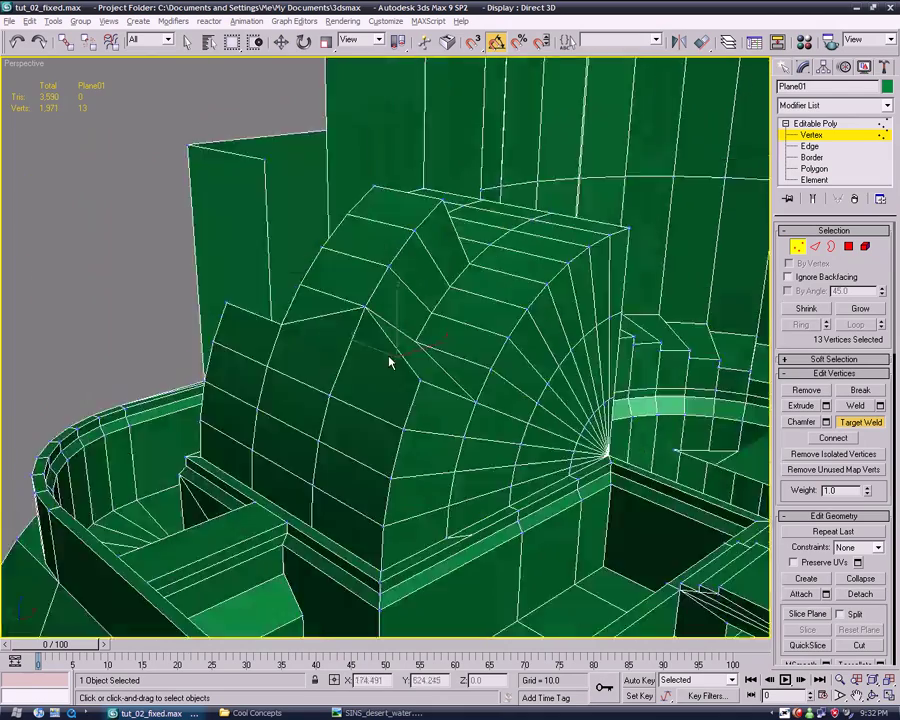
{"action": "middle_click_drag", "start_coordinate": [364, 307], "coordinate": [306, 423], "text": "alt"}
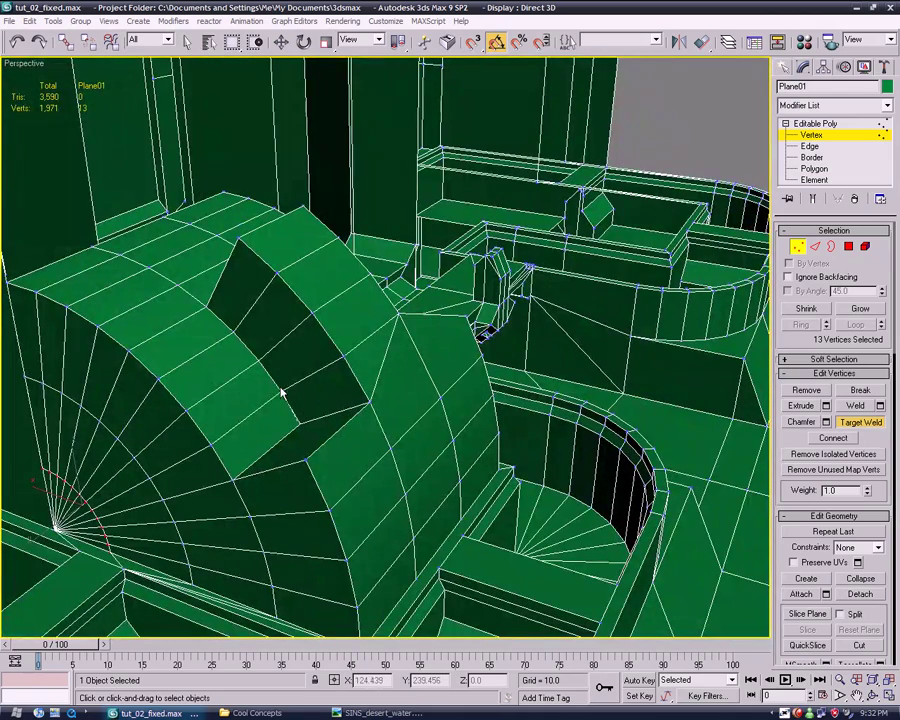
- Weld further stray arch vertices into neighbours, leaving 1,969 vertices
{"action": "key", "text": "w"}
{"action": "left_click", "coordinate": [369, 401]}
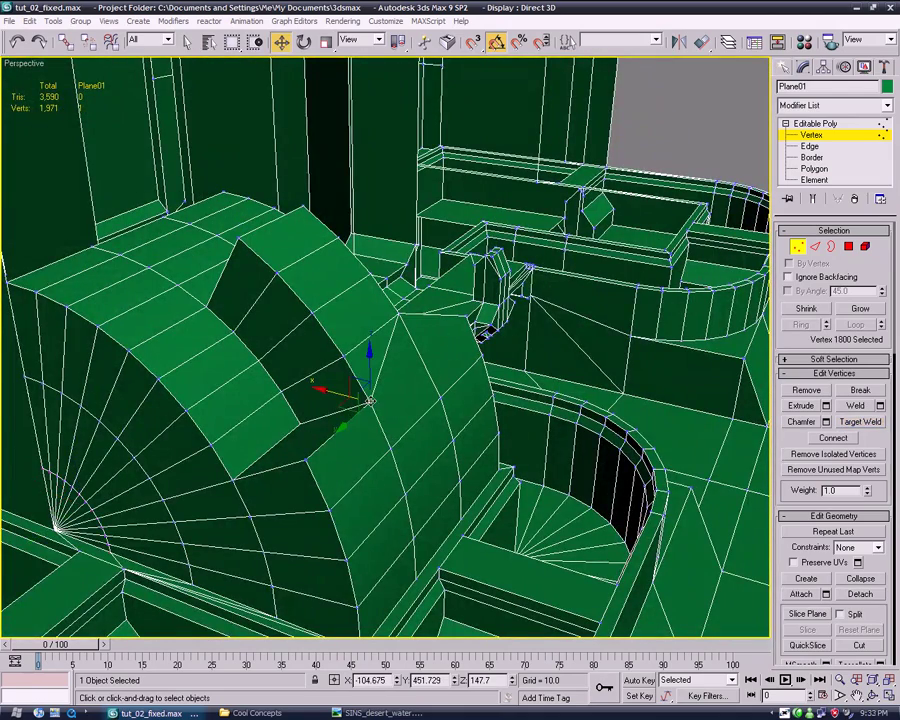
{"action": "left_click", "coordinate": [860, 421]}
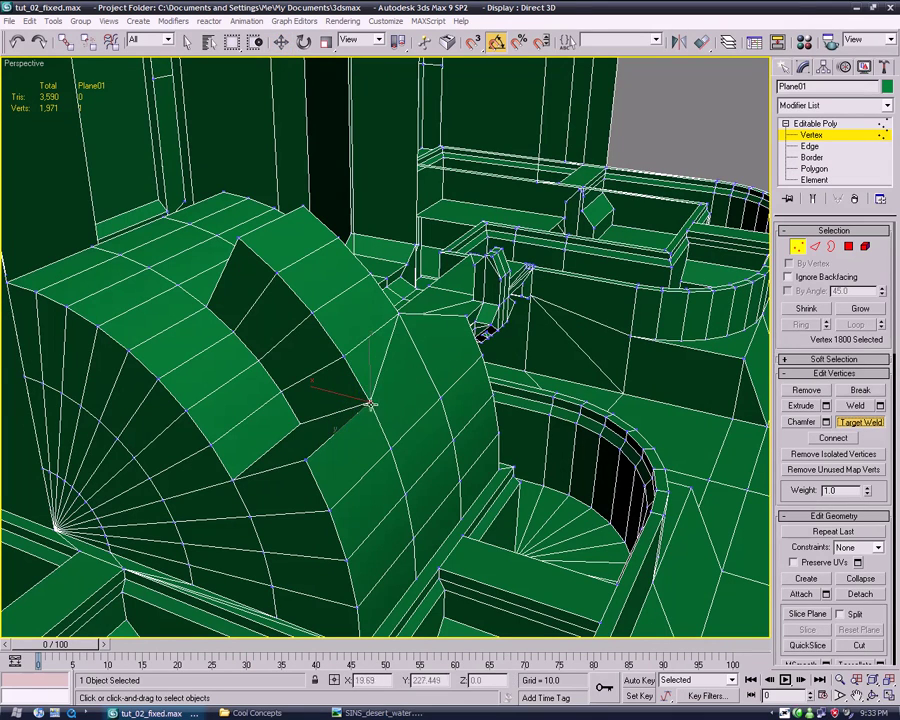
{"action": "left_click", "coordinate": [344, 357]}
{"action": "middle_click_drag", "start_coordinate": [295, 414], "coordinate": [347, 441], "text": "alt"}
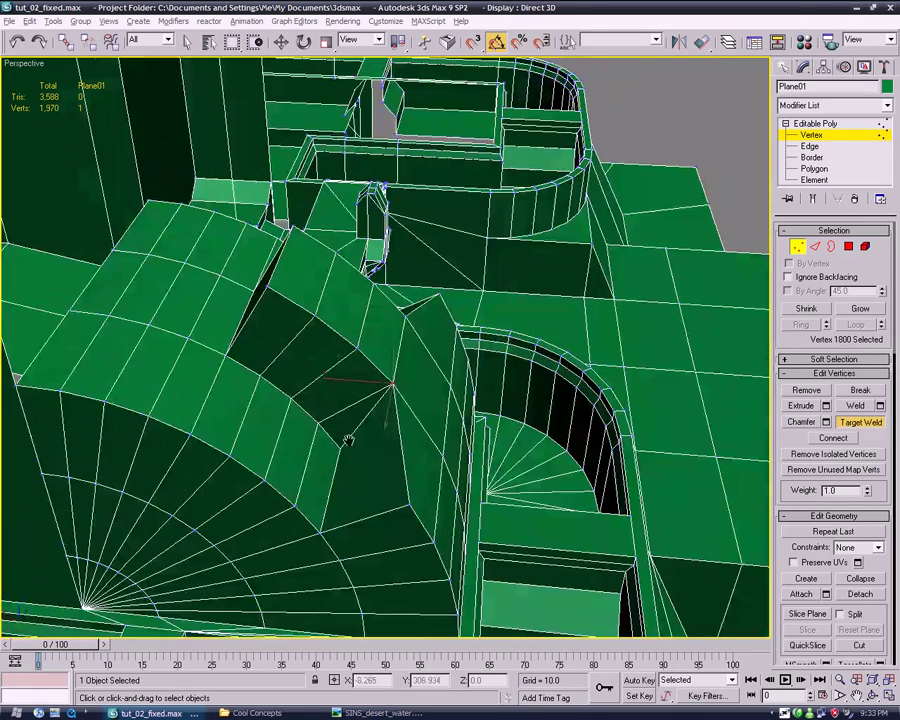
{"action": "left_click_drag", "start_coordinate": [325, 432], "coordinate": [316, 420]}
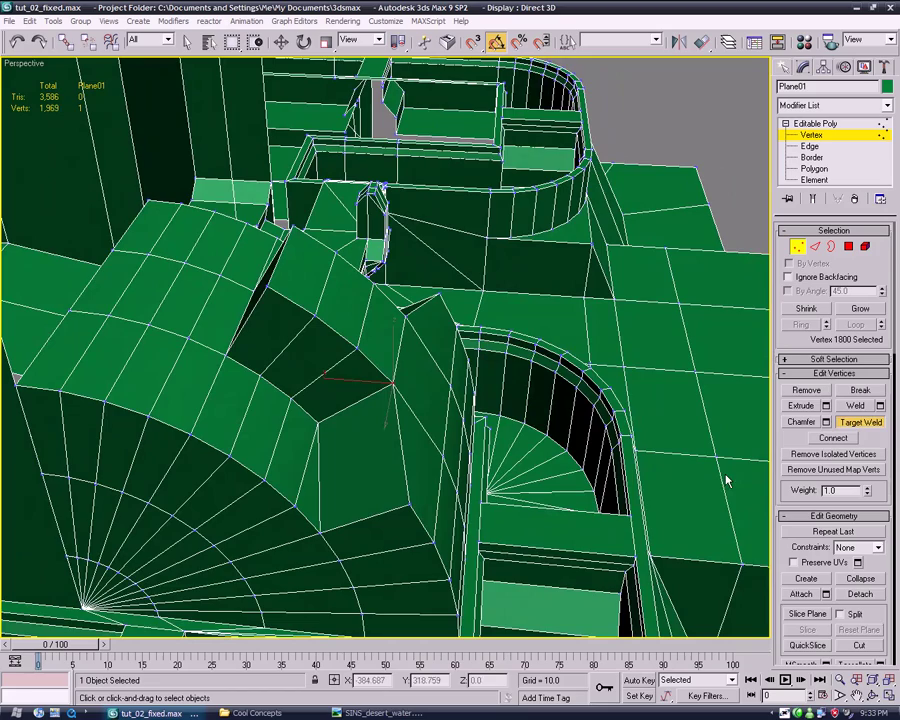
{"action": "mouse_move", "coordinate": [530, 360]}
{"action": "middle_mouse_down", "text": "alt"}
{"action": "mouse_move", "coordinate": [548, 388]}
{"action": "mouse_move", "coordinate": [440, 407]}
{"action": "mouse_move", "coordinate": [412, 427]}
{"action": "mouse_move", "coordinate": [382, 422]}
{"action": "mouse_move", "coordinate": [565, 578]}
{"action": "mouse_move", "coordinate": [406, 551]}
{"action": "mouse_move", "coordinate": [479, 447]}
{"action": "middle_mouse_up", "text": "alt"}
{"action": "scroll", "coordinate": [440, 407], "scroll_direction": "up", "scroll_amount": 5}
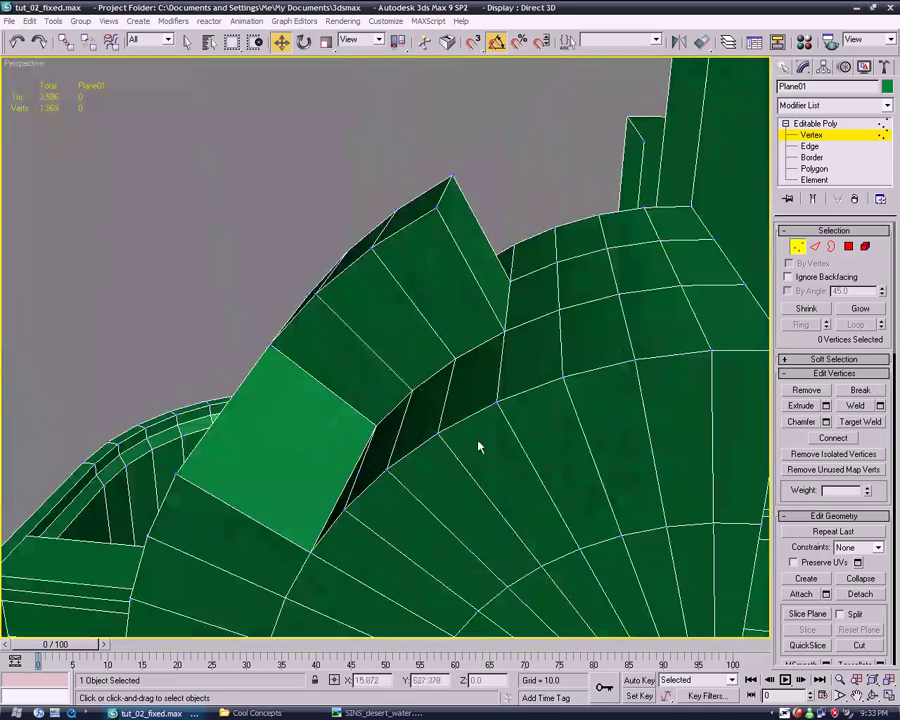
- Select three roof polygons beside the wall and inset them
{"action": "left_click", "coordinate": [814, 169]}
{"action": "left_click", "coordinate": [490, 290]}
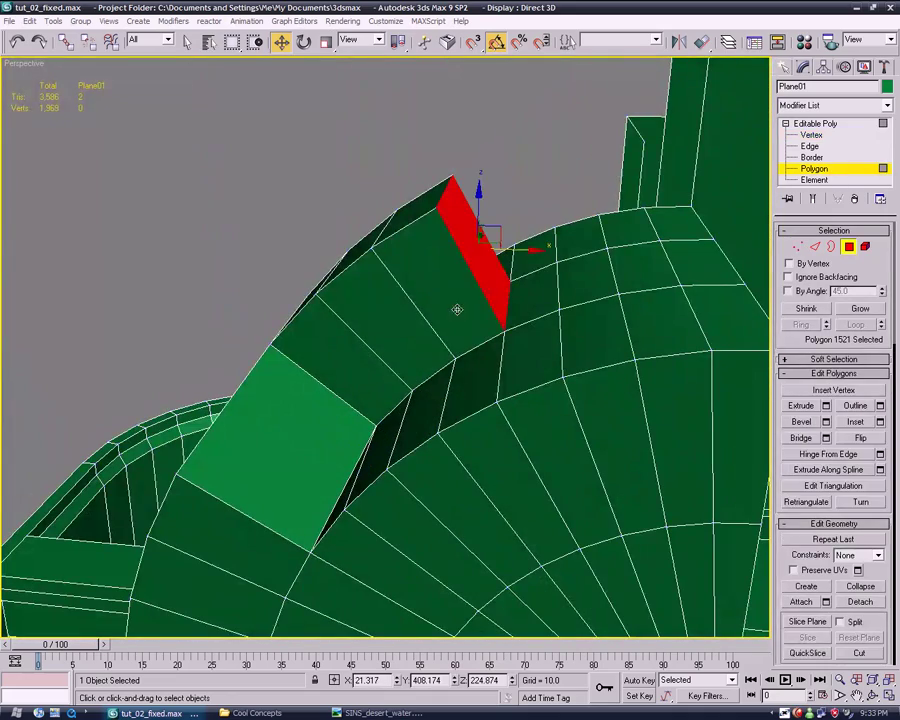
{"action": "left_click", "coordinate": [416, 330], "text": "ctrl"}
{"action": "left_click", "coordinate": [362, 372], "text": "ctrl"}
{"action": "mouse_move", "coordinate": [425, 412]}
{"action": "middle_mouse_down", "text": "alt"}
{"action": "mouse_move", "coordinate": [488, 396]}
{"action": "mouse_move", "coordinate": [444, 393]}
{"action": "mouse_move", "coordinate": [438, 428]}
{"action": "mouse_move", "coordinate": [404, 430]}
{"action": "middle_mouse_up", "text": "alt"}
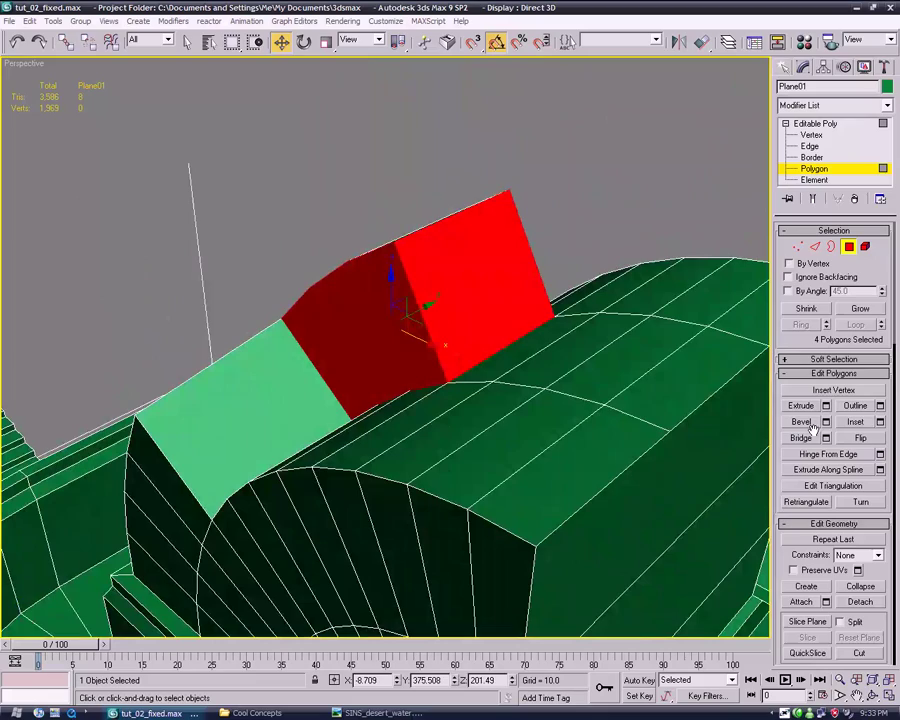
{"action": "left_click", "coordinate": [855, 421]}
{"action": "left_click_drag", "start_coordinate": [498, 274], "coordinate": [523, 309]}
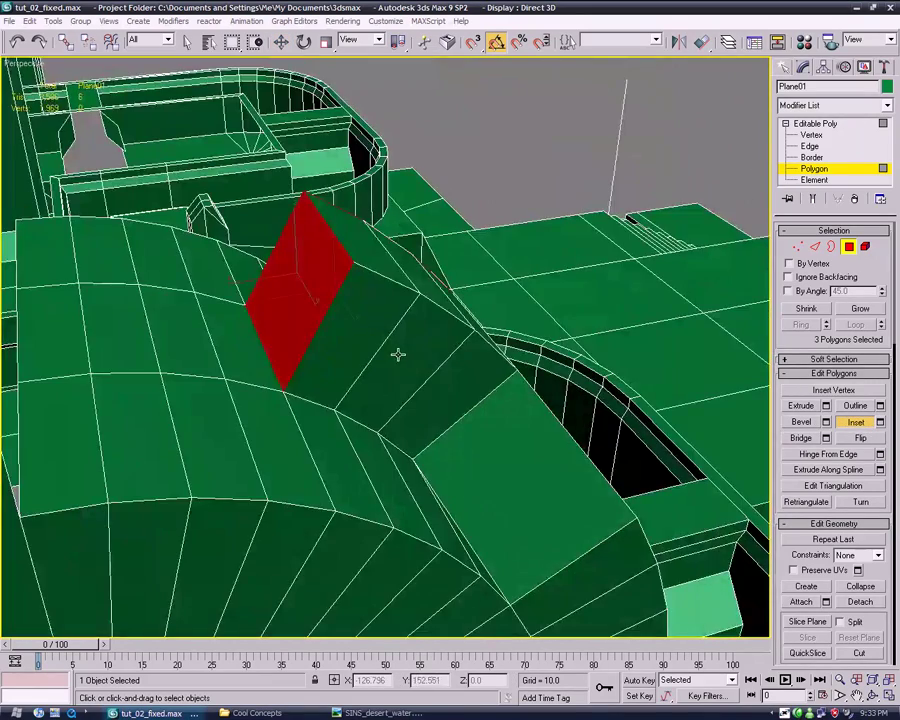
- Add the narrow strip faces and inset all seven selected polygons
{"action": "mouse_move", "coordinate": [397, 354]}
{"action": "middle_mouse_down", "text": "alt"}
{"action": "mouse_move", "coordinate": [406, 400]}
{"action": "mouse_move", "coordinate": [454, 430]}
{"action": "middle_mouse_up", "text": "alt"}
{"action": "left_click", "coordinate": [430, 424], "text": "ctrl"}
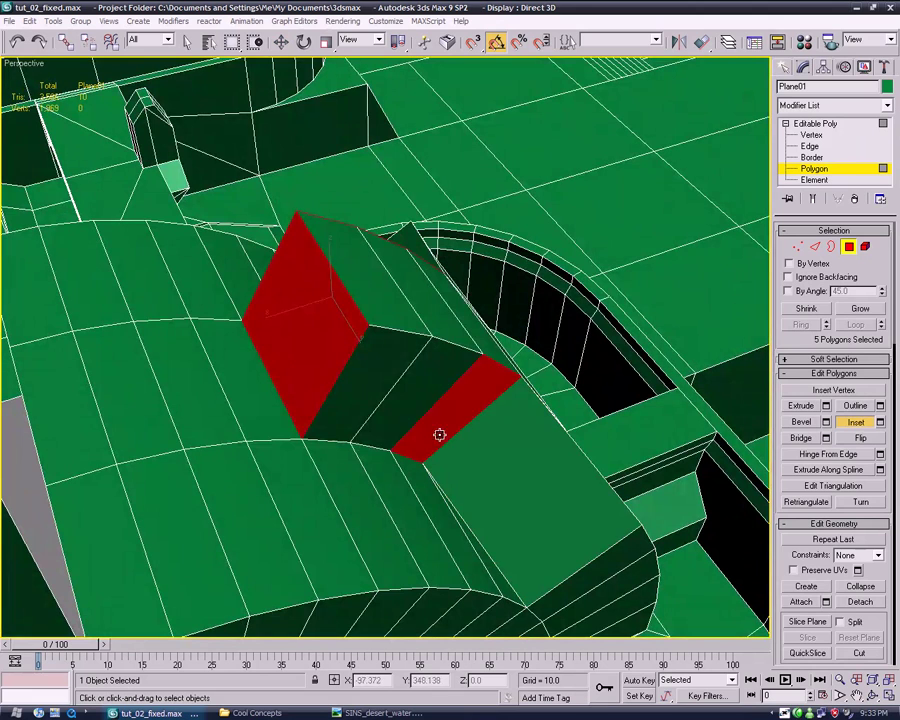
{"action": "left_click", "coordinate": [396, 410], "text": "ctrl"}
{"action": "left_click", "coordinate": [368, 398], "text": "ctrl"}
{"action": "mouse_move", "coordinate": [368, 398]}
{"action": "left_mouse_down"}
{"action": "mouse_move", "coordinate": [358, 414]}
{"action": "mouse_move", "coordinate": [357, 465]}
{"action": "left_mouse_up"}
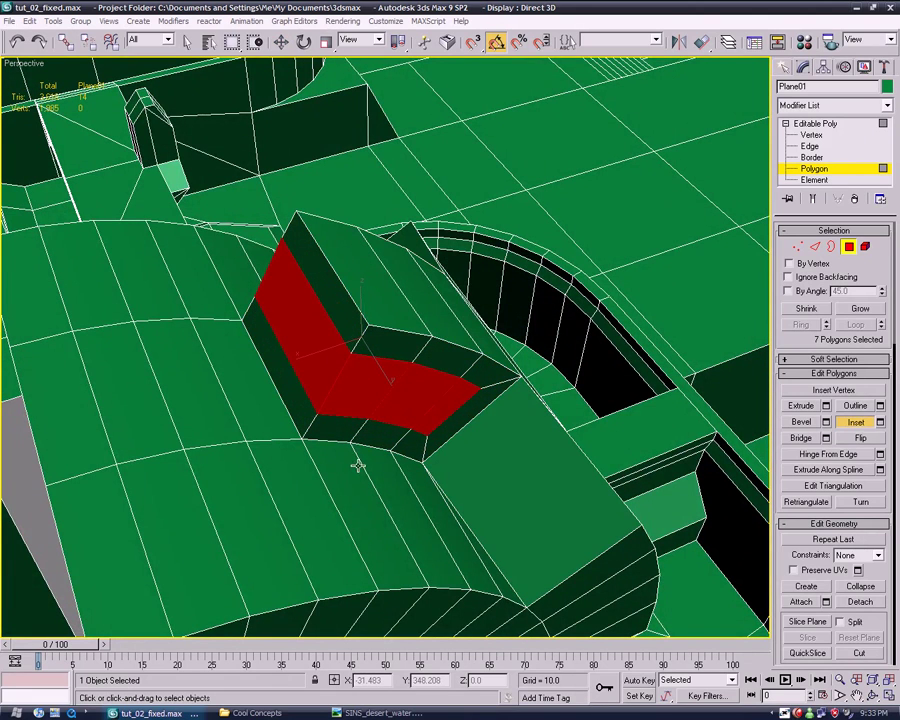
{"action": "mouse_move", "coordinate": [357, 466]}
{"action": "middle_mouse_down", "text": "alt"}
{"action": "mouse_move", "coordinate": [418, 411]}
{"action": "mouse_move", "coordinate": [376, 366]}
{"action": "mouse_move", "coordinate": [375, 349]}
{"action": "mouse_move", "coordinate": [392, 357]}
{"action": "mouse_move", "coordinate": [386, 383]}
{"action": "mouse_move", "coordinate": [400, 421]}
{"action": "middle_mouse_up", "text": "alt"}
{"action": "scroll", "coordinate": [386, 383], "scroll_direction": "up", "scroll_amount": 2}
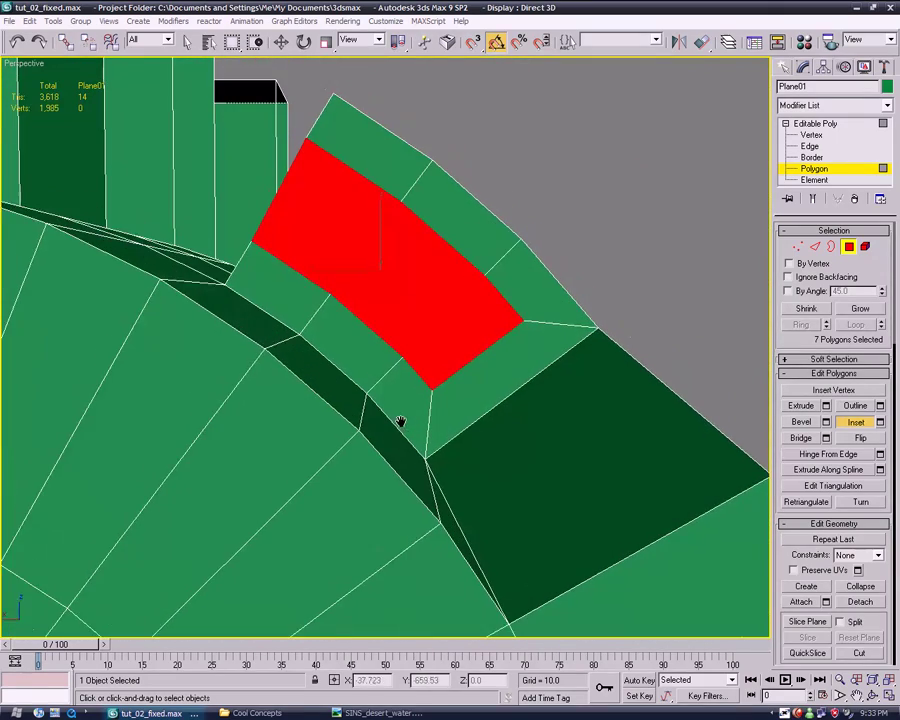
- With Edge constraint on, slide the inset roof faces along their edges up toward the wall
{"action": "left_click", "coordinate": [282, 42]}
{"action": "left_click", "coordinate": [878, 556]}
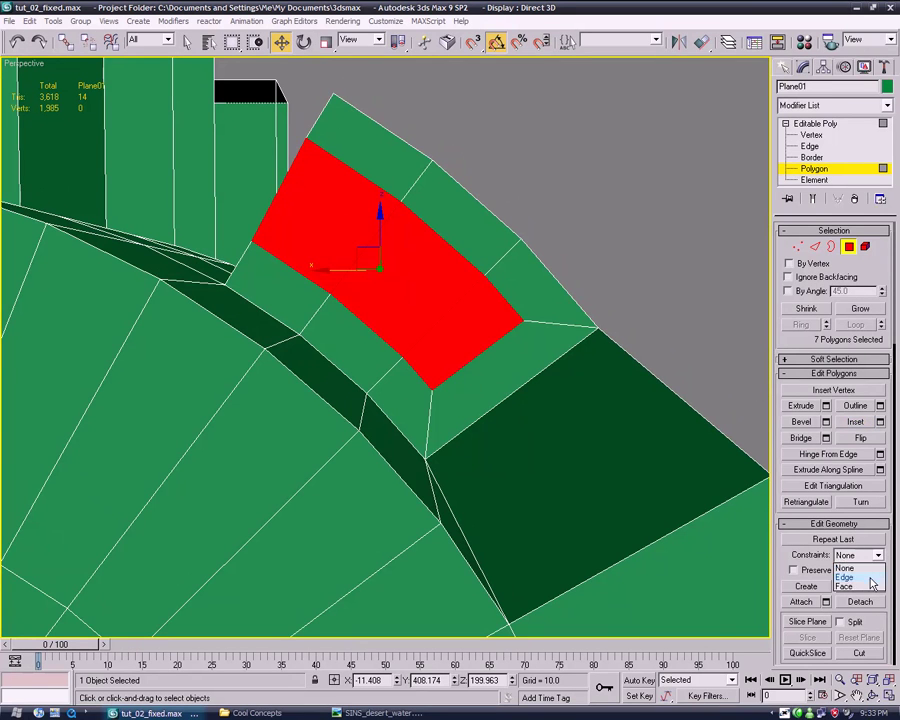
{"action": "left_click", "coordinate": [850, 578]}
{"action": "left_click_drag", "start_coordinate": [382, 225], "coordinate": [334, 261]}
{"action": "right_click", "coordinate": [363, 251]}
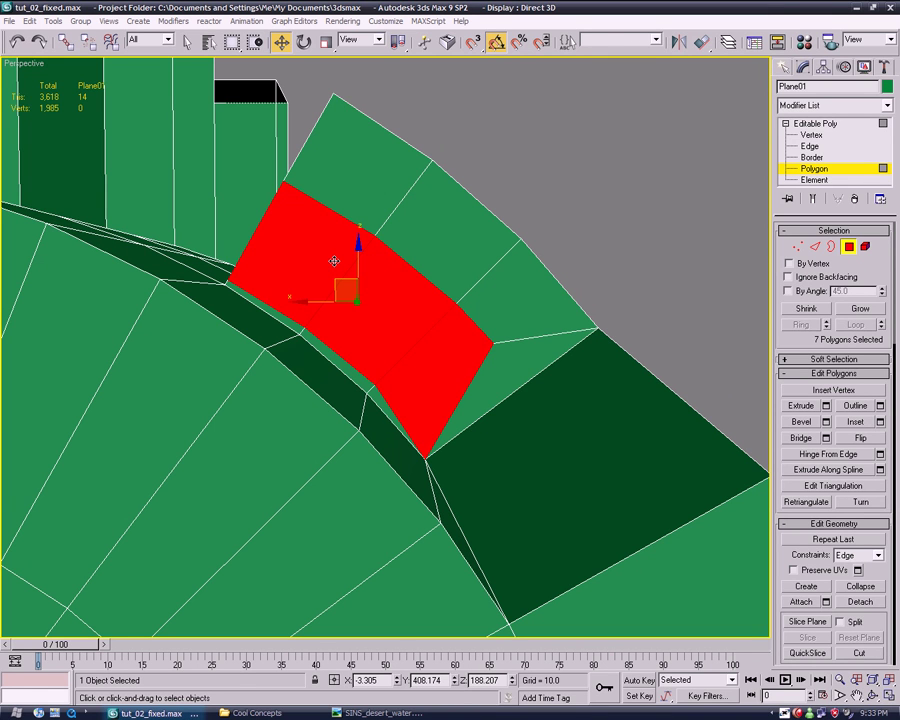
{"action": "mouse_move", "coordinate": [340, 277]}
{"action": "left_mouse_down"}
{"action": "mouse_move", "coordinate": [313, 259]}
{"action": "mouse_move", "coordinate": [366, 258]}
{"action": "mouse_move", "coordinate": [314, 262]}
{"action": "mouse_move", "coordinate": [333, 263]}
{"action": "left_mouse_up"}
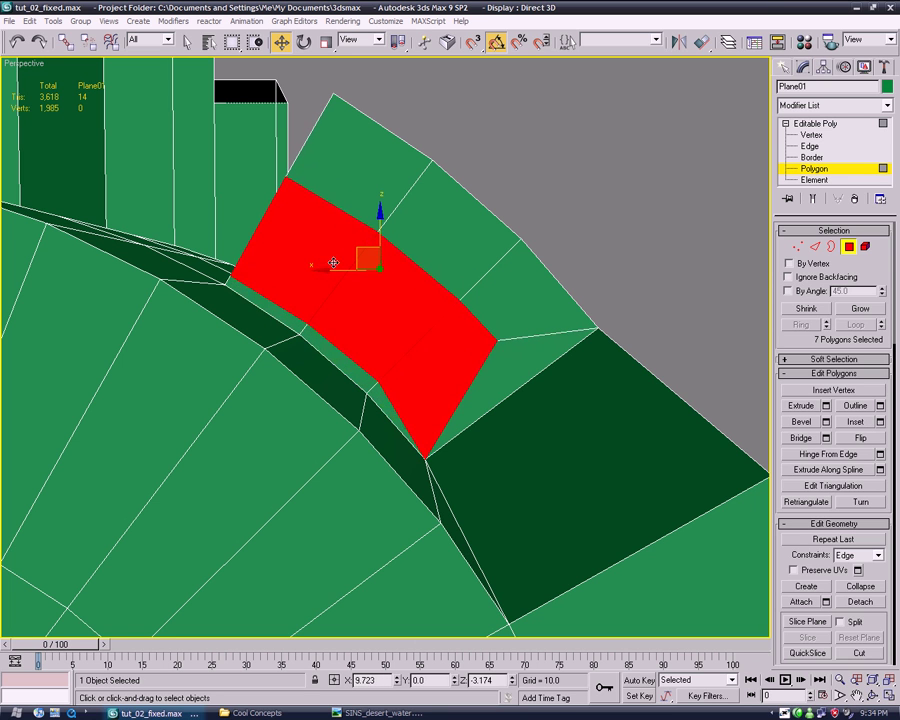
- Delete the seven inset faces and the strip of polygons along the wall
{"action": "key", "text": "Delete"}
{"action": "left_click", "coordinate": [388, 395]}
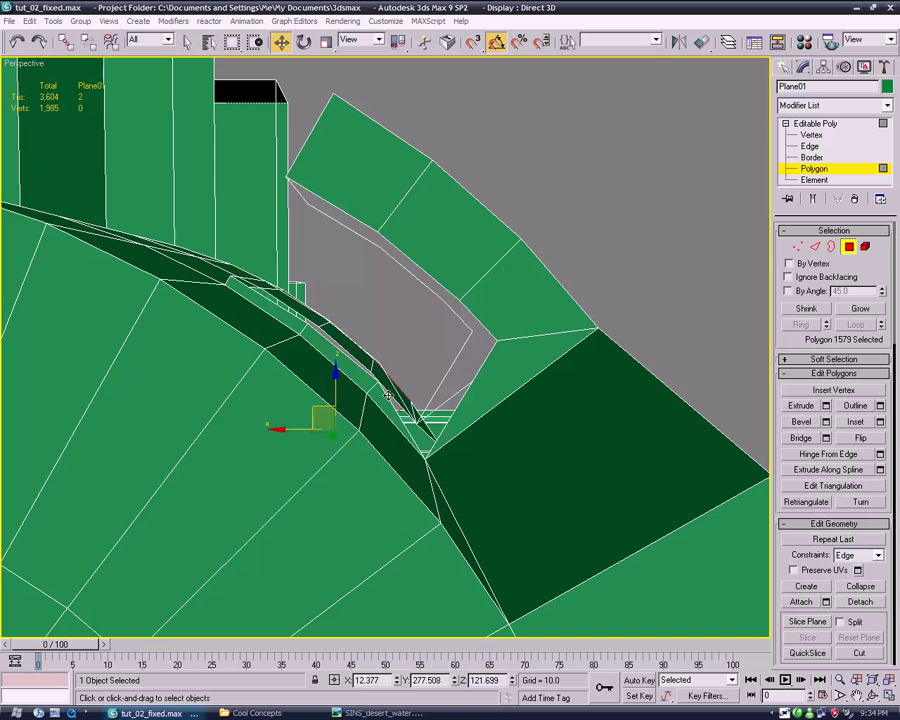
{"action": "left_click", "coordinate": [377, 397]}
{"action": "middle_click_drag", "start_coordinate": [702, 262], "coordinate": [600, 422], "text": "alt"}
{"action": "left_click", "coordinate": [862, 556]}
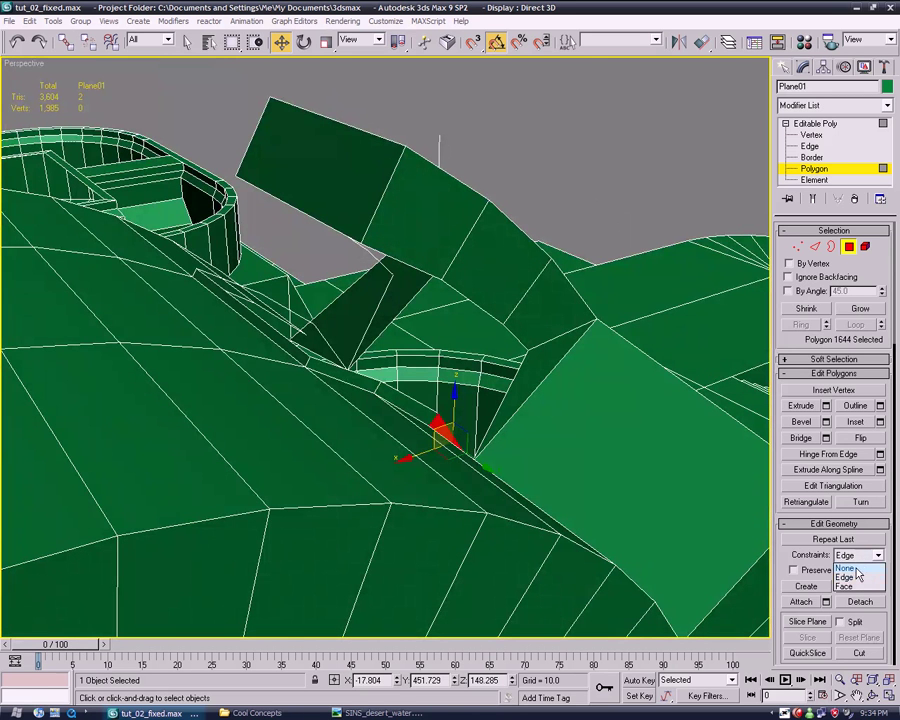
{"action": "left_click", "coordinate": [395, 415], "text": "ctrl"}
{"action": "left_click", "coordinate": [320, 368], "text": "ctrl"}
{"action": "left_click", "coordinate": [289, 346], "text": "ctrl"}
{"action": "mouse_move", "coordinate": [289, 346]}
{"action": "middle_mouse_down", "text": "alt"}
{"action": "mouse_move", "coordinate": [356, 362]}
{"action": "mouse_move", "coordinate": [472, 356]}
{"action": "middle_mouse_up", "text": "alt"}
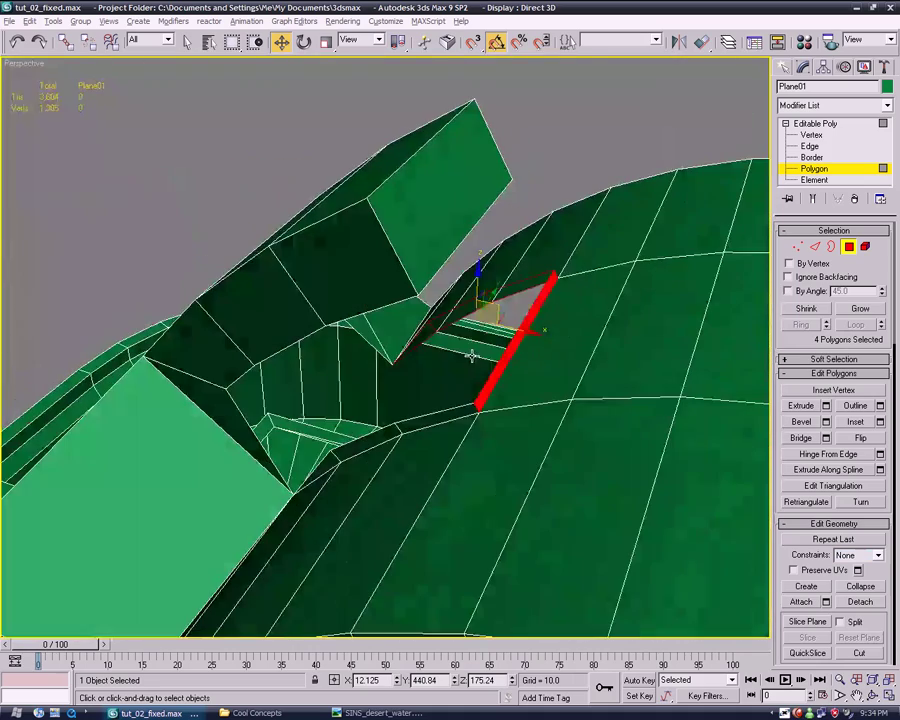
{"action": "left_click", "coordinate": [400, 428], "text": "ctrl"}
{"action": "left_click", "coordinate": [335, 455], "text": "ctrl"}
{"action": "left_click", "coordinate": [308, 474], "text": "ctrl"}
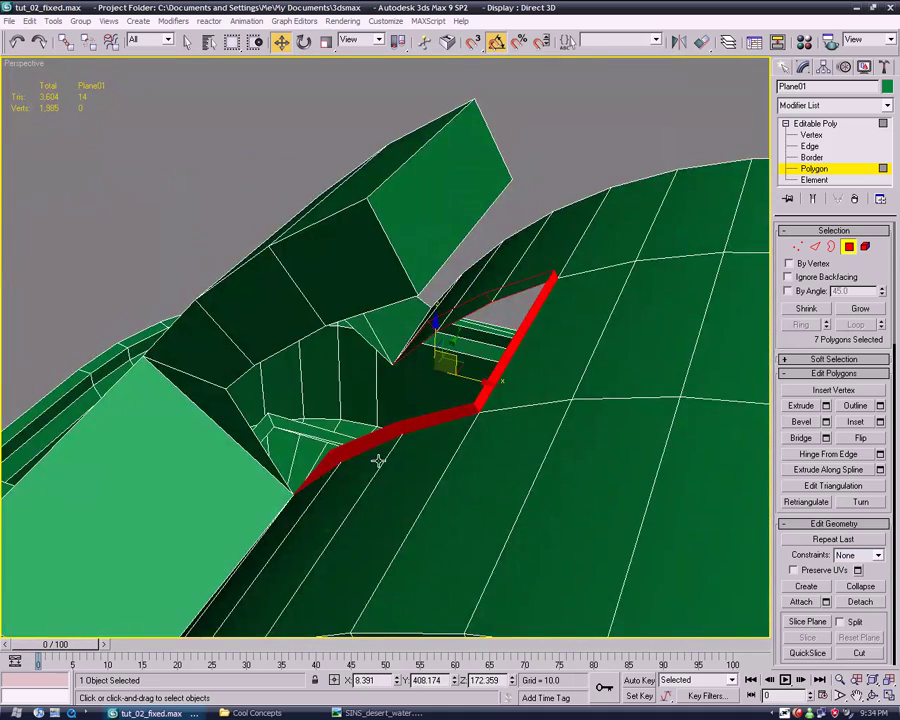
{"action": "key", "text": "Delete"}
- Build two new triangular polygons across the gap between roof and wall
{"action": "mouse_move", "coordinate": [351, 447]}
{"action": "middle_mouse_down", "text": "alt"}
{"action": "mouse_move", "coordinate": [416, 335]}
{"action": "mouse_move", "coordinate": [456, 388]}
{"action": "mouse_move", "coordinate": [455, 405]}
{"action": "middle_mouse_up", "text": "alt"}
{"action": "scroll", "coordinate": [455, 405], "scroll_direction": "down", "scroll_amount": 10}
{"action": "scroll", "coordinate": [474, 418], "scroll_direction": "down", "scroll_amount": 5}
{"action": "mouse_move", "coordinate": [538, 462]}
{"action": "middle_mouse_down", "text": "alt"}
{"action": "mouse_move", "coordinate": [322, 395]}
{"action": "mouse_move", "coordinate": [507, 406]}
{"action": "middle_mouse_up", "text": "alt"}
{"action": "scroll", "coordinate": [322, 395], "scroll_direction": "up", "scroll_amount": 3}
{"action": "scroll", "coordinate": [322, 394], "scroll_direction": "up", "scroll_amount": 3}
{"action": "scroll", "coordinate": [400, 406], "scroll_direction": "down", "scroll_amount": 3}
{"action": "scroll", "coordinate": [507, 406], "scroll_direction": "up", "scroll_amount": 3}
{"action": "scroll", "coordinate": [534, 400], "scroll_direction": "up", "scroll_amount": 2}
{"action": "scroll", "coordinate": [538, 412], "scroll_direction": "up", "scroll_amount": 2}
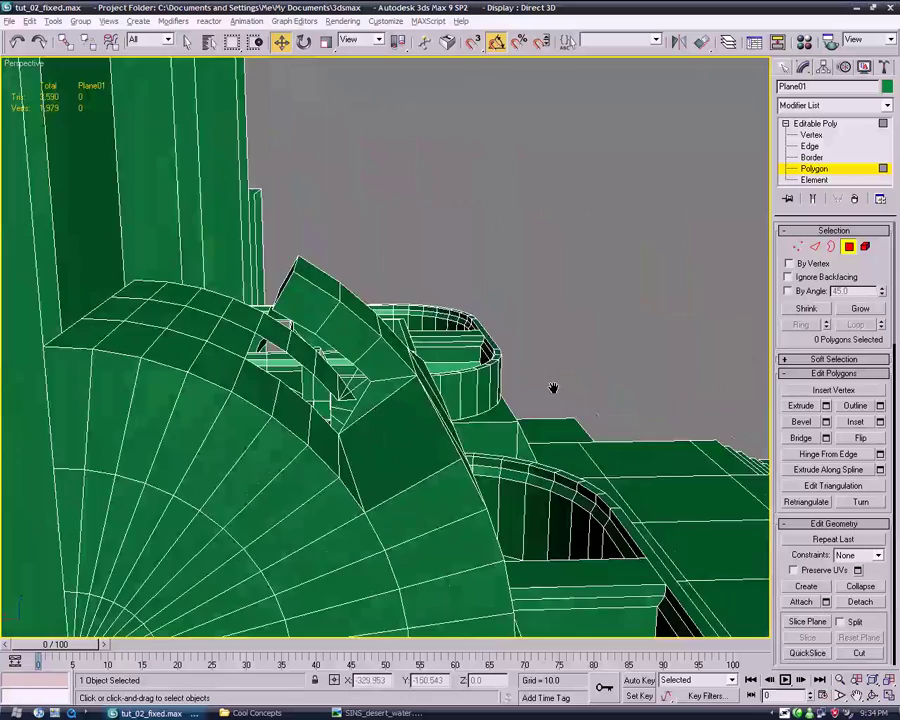
{"action": "scroll", "coordinate": [554, 390], "scroll_direction": "up", "scroll_amount": 2}
{"action": "mouse_move", "coordinate": [578, 378]}
{"action": "middle_mouse_down", "text": "alt"}
{"action": "mouse_move", "coordinate": [604, 368]}
{"action": "mouse_move", "coordinate": [596, 397]}
{"action": "middle_mouse_up", "text": "alt"}
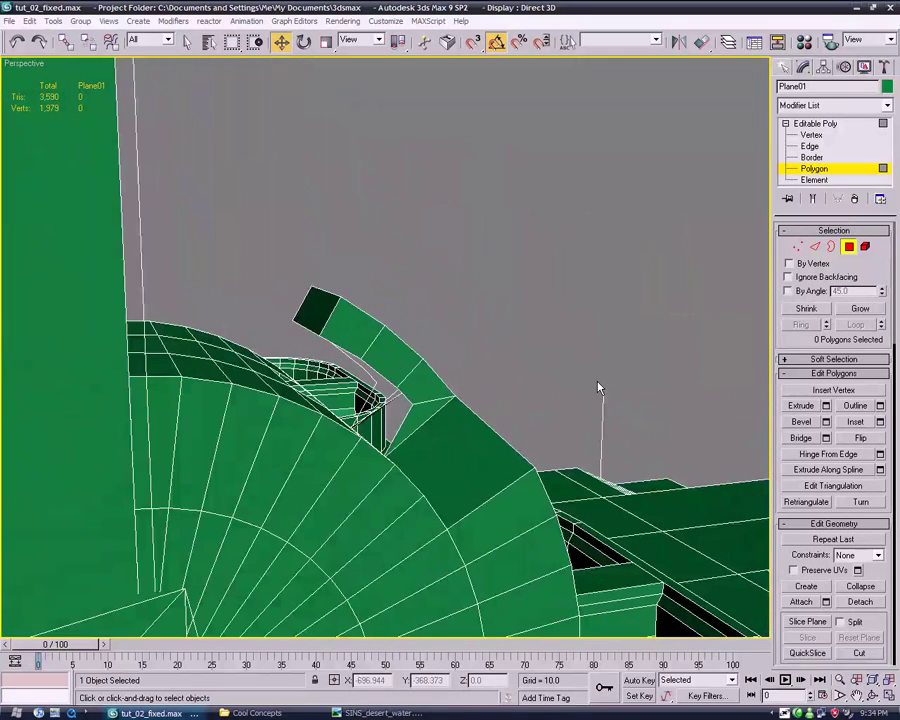
{"action": "left_click", "coordinate": [808, 590]}
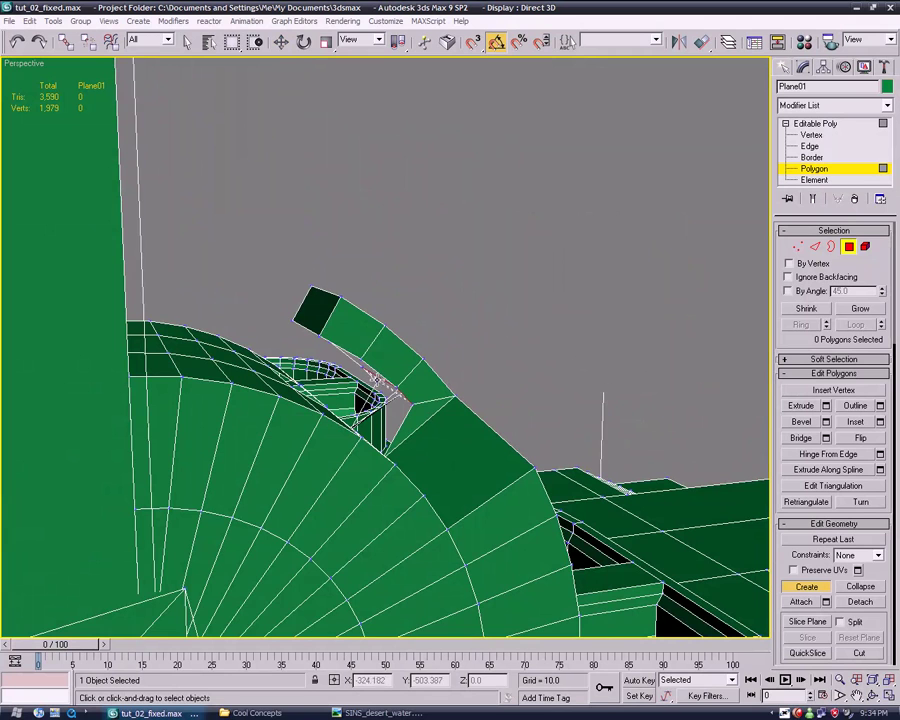
{"action": "left_click", "coordinate": [376, 381]}
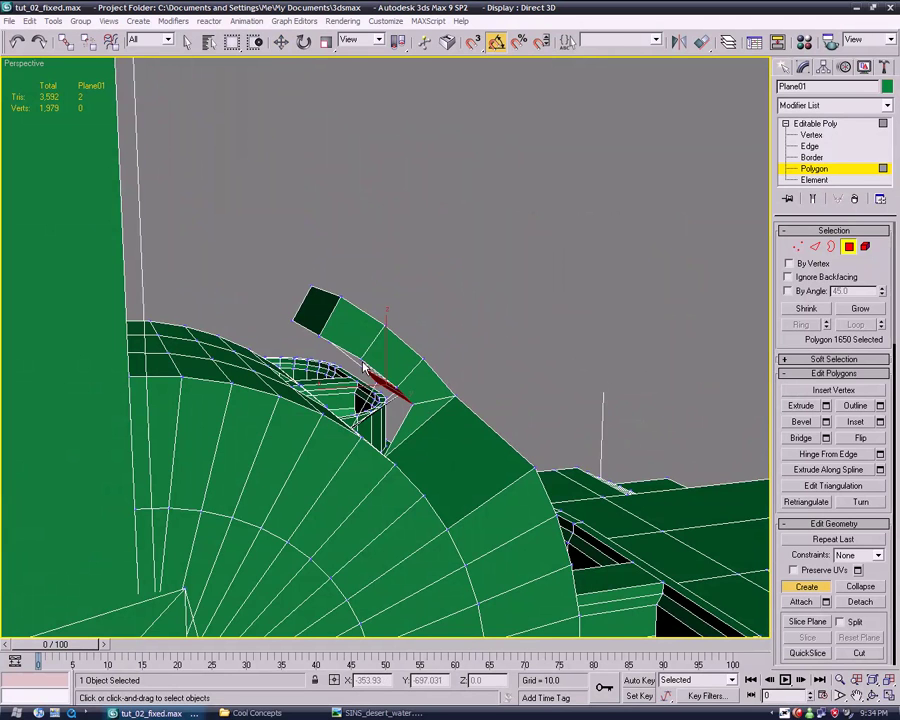
{"action": "left_click", "coordinate": [330, 343]}
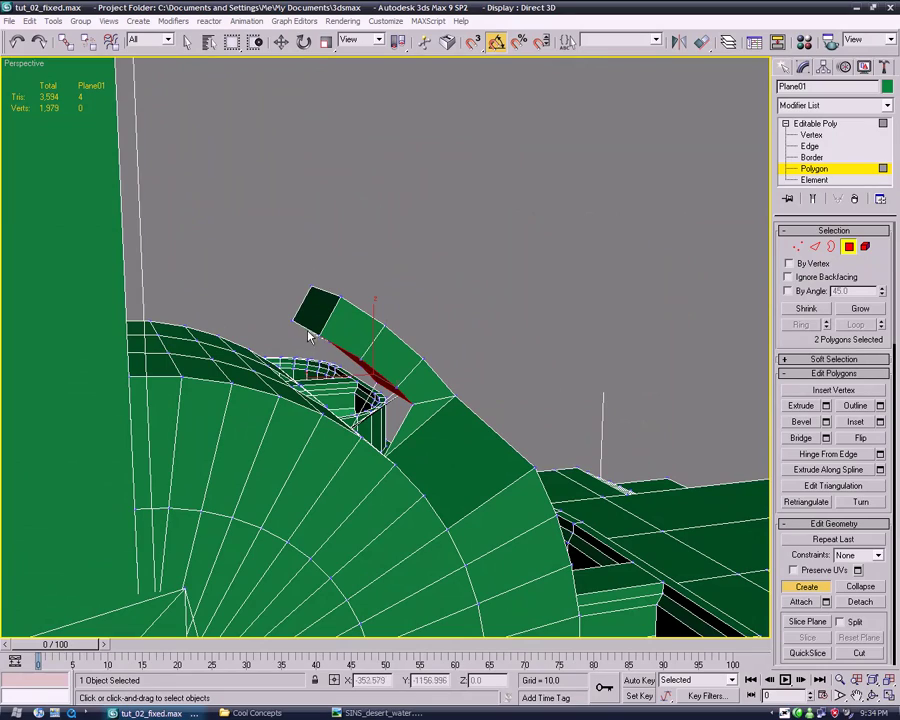
{"action": "mouse_move", "coordinate": [351, 371]}
{"action": "middle_mouse_down", "text": "alt"}
{"action": "mouse_move", "coordinate": [333, 331]}
{"action": "mouse_move", "coordinate": [327, 357]}
{"action": "mouse_move", "coordinate": [341, 361]}
{"action": "mouse_move", "coordinate": [318, 287]}
{"action": "mouse_move", "coordinate": [362, 310]}
{"action": "mouse_move", "coordinate": [454, 310]}
{"action": "middle_mouse_up", "text": "alt"}
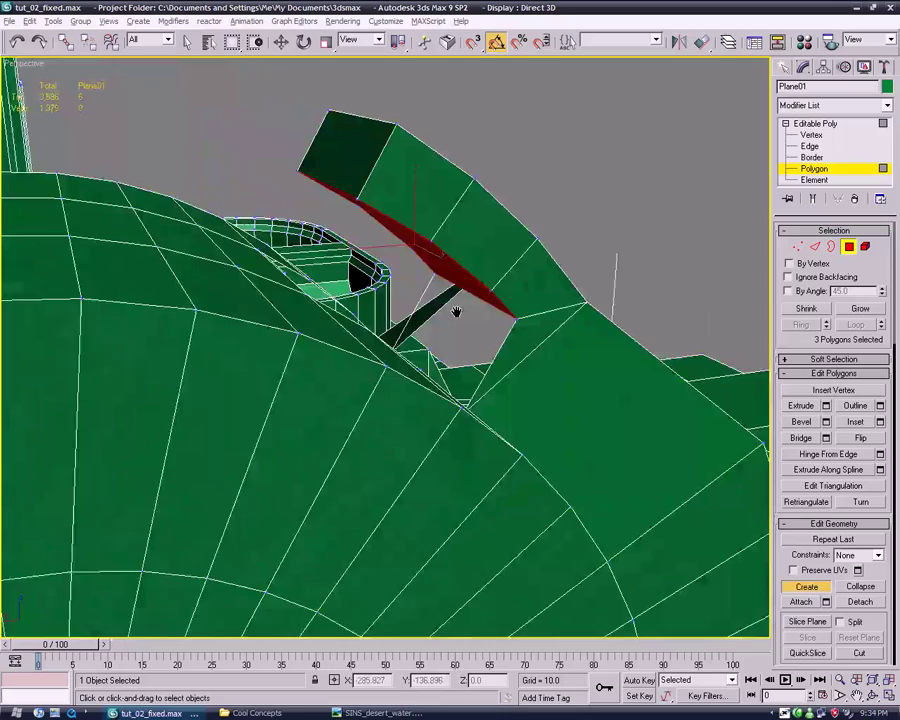
- Inspect the new patch by selecting one of its edges and a new triangle
{"action": "key", "text": "w"}
{"action": "left_click", "coordinate": [810, 146]}
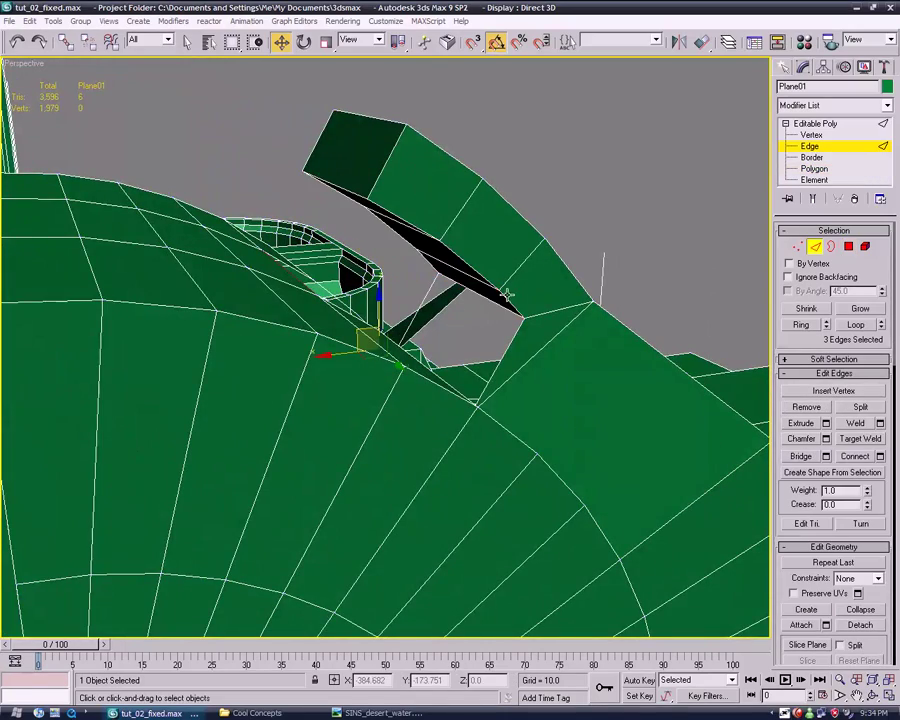
{"action": "left_click", "coordinate": [490, 297]}
{"action": "scroll", "coordinate": [480, 344], "scroll_direction": "up", "scroll_amount": 3}
{"action": "mouse_move", "coordinate": [448, 316]}
{"action": "middle_mouse_down"}
{"action": "mouse_move", "coordinate": [524, 316]}
{"action": "mouse_move", "coordinate": [548, 330]}
{"action": "middle_mouse_up"}
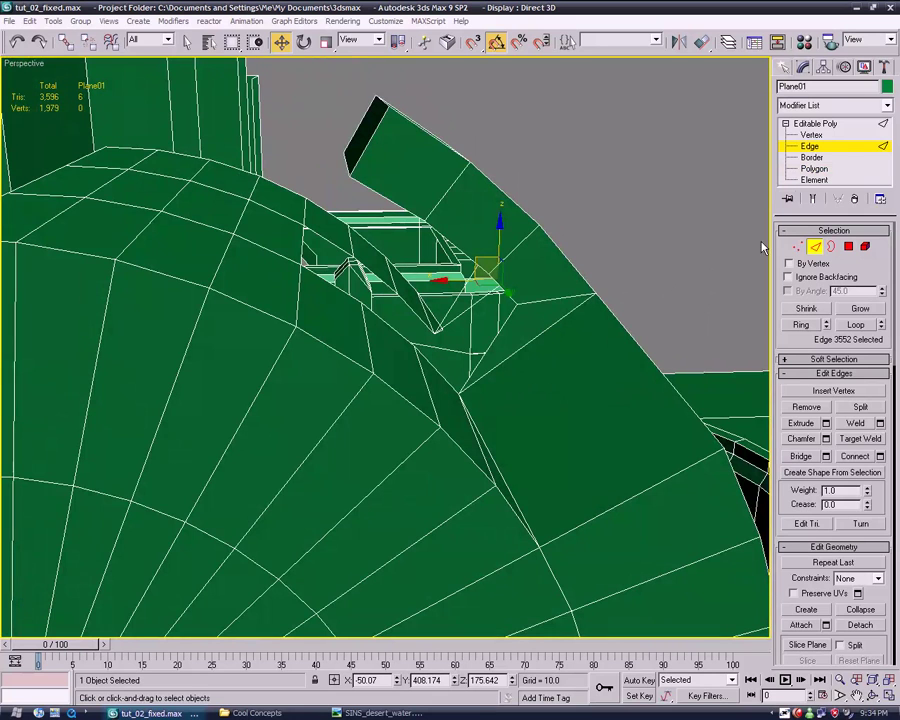
{"action": "left_click", "coordinate": [812, 169]}
{"action": "left_click", "coordinate": [553, 320]}
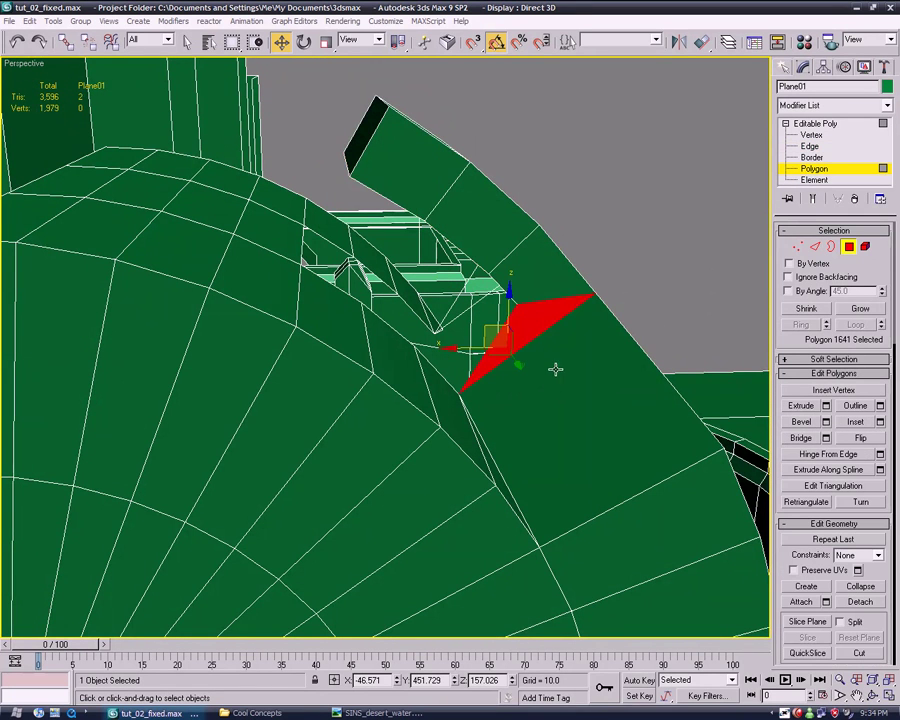
{"action": "mouse_move", "coordinate": [486, 310]}
{"action": "middle_mouse_down", "text": "alt"}
{"action": "mouse_move", "coordinate": [508, 375]}
{"action": "mouse_move", "coordinate": [520, 380]}
{"action": "middle_mouse_up", "text": "alt"}
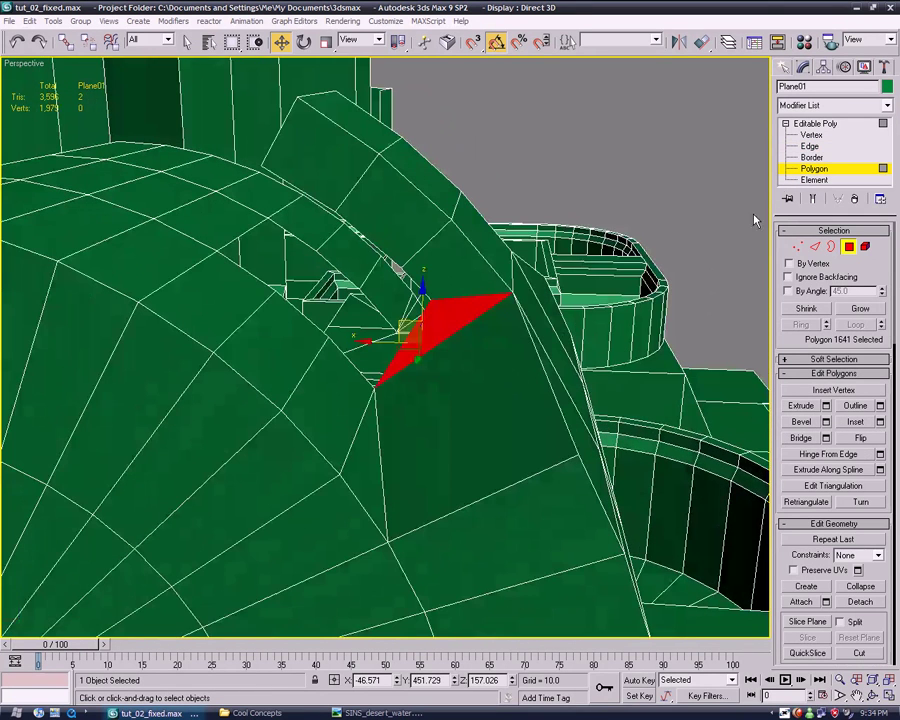
{"action": "left_click", "coordinate": [810, 146]}
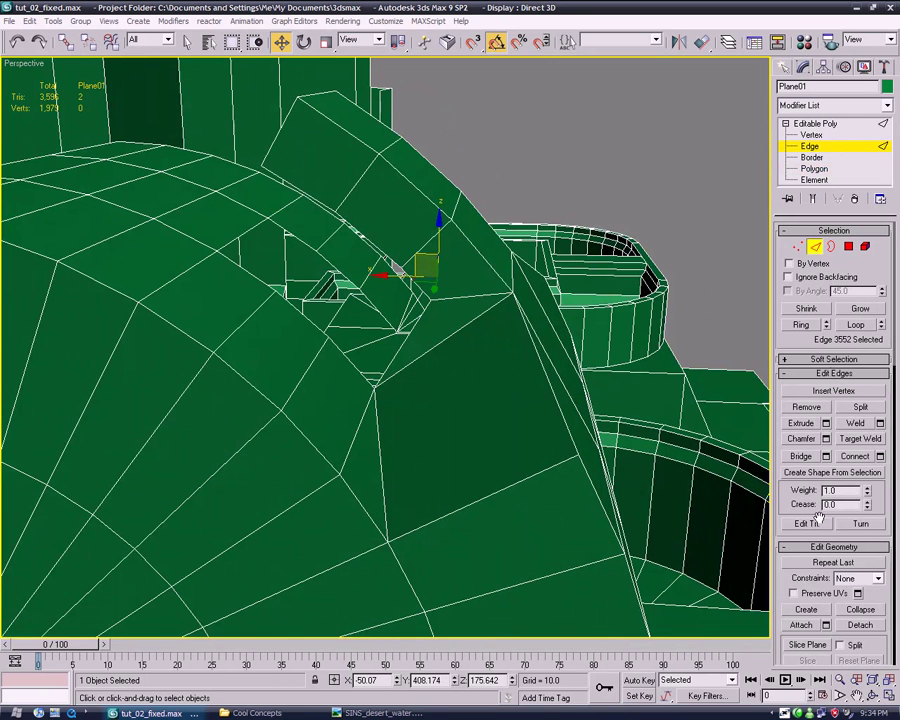
- Select four edges around the roof gap and bridge them to fill it with a face
{"action": "left_click", "coordinate": [802, 456]}
{"action": "key", "text": "w"}
{"action": "mouse_move", "coordinate": [445, 313]}
{"action": "middle_mouse_down", "text": "alt"}
{"action": "mouse_move", "coordinate": [575, 322]}
{"action": "mouse_move", "coordinate": [424, 362]}
{"action": "mouse_move", "coordinate": [590, 410]}
{"action": "mouse_move", "coordinate": [391, 274]}
{"action": "middle_mouse_up", "text": "alt"}
{"action": "left_click", "coordinate": [414, 389]}
{"action": "left_click", "coordinate": [466, 344], "text": "ctrl"}
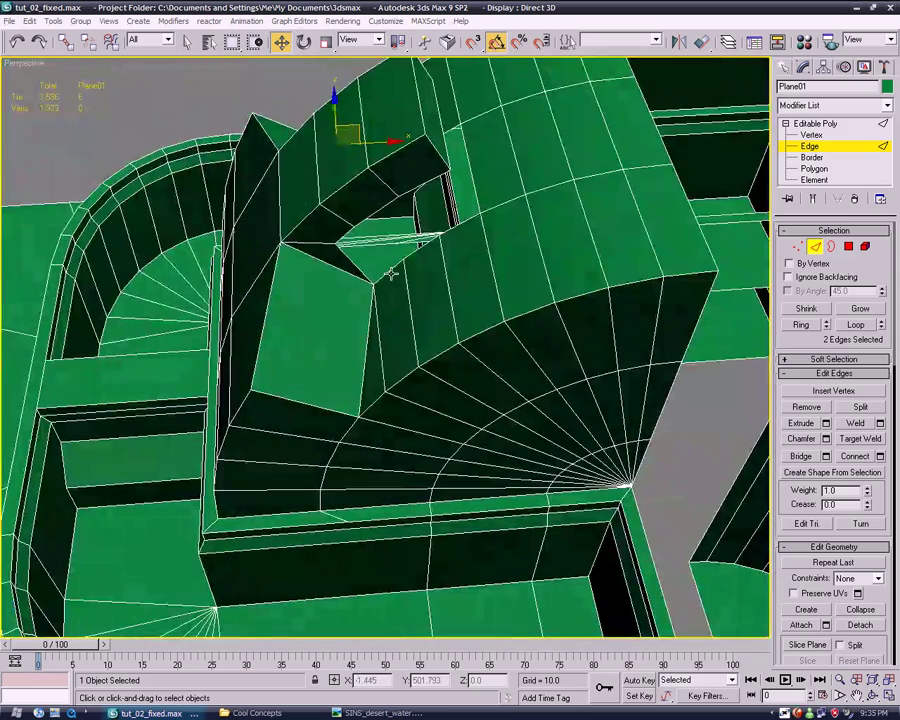
{"action": "left_click", "coordinate": [368, 262], "text": "ctrl"}
{"action": "left_click", "coordinate": [446, 289], "text": "ctrl"}
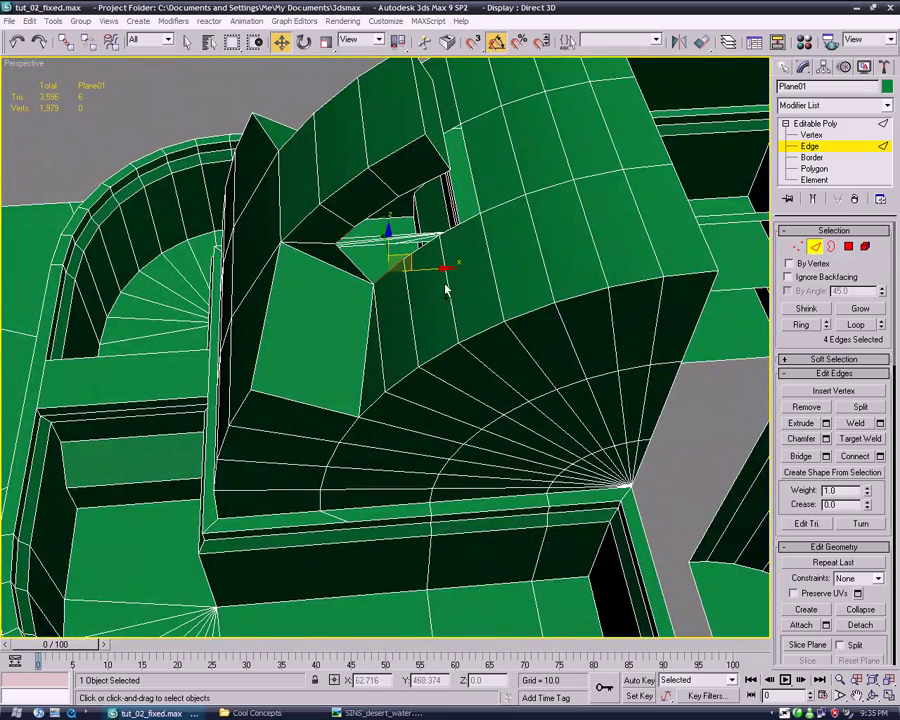
{"action": "left_click", "coordinate": [803, 456]}
{"action": "mouse_move", "coordinate": [547, 343]}
{"action": "middle_mouse_down", "text": "alt"}
{"action": "mouse_move", "coordinate": [554, 416]}
{"action": "mouse_move", "coordinate": [390, 382]}
{"action": "middle_mouse_up", "text": "alt"}
{"action": "key", "text": "shift+z"}
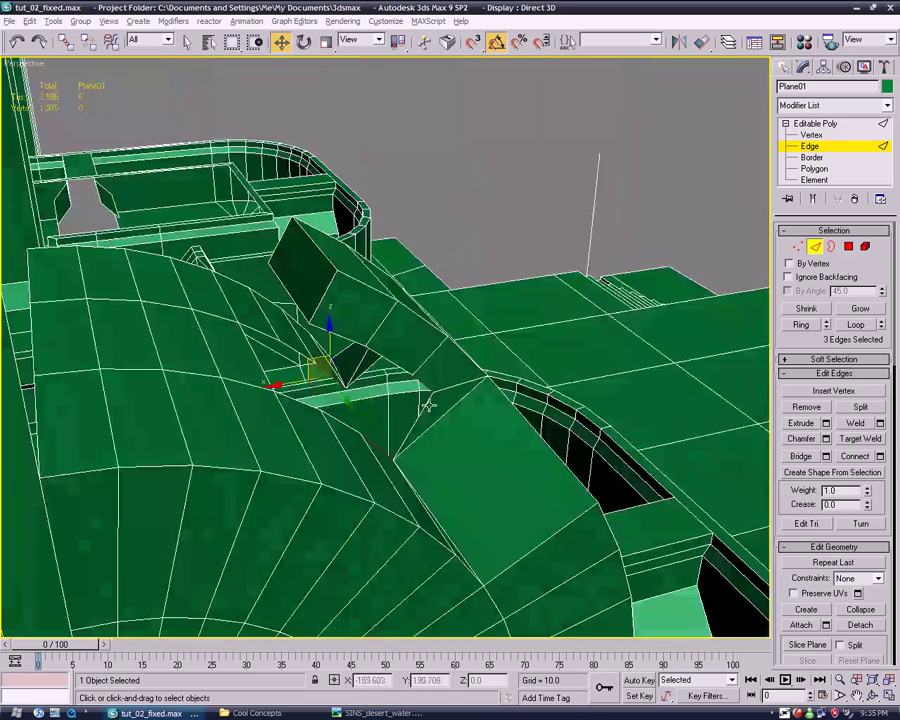
- Confirm the bridge for the second edge pair, then select two edges at the opening
{"action": "left_click", "coordinate": [827, 458]}
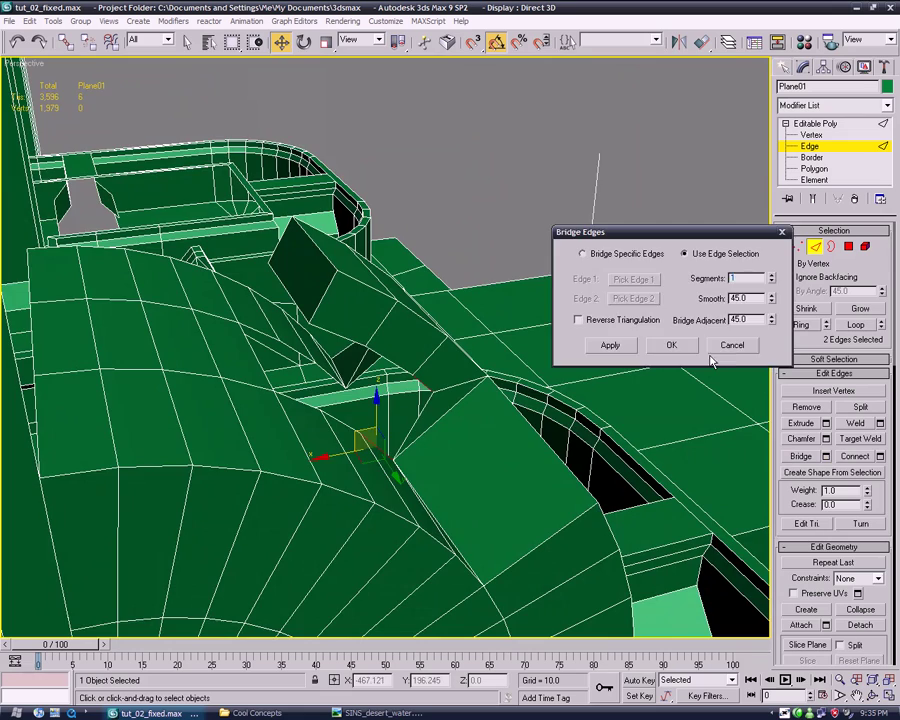
{"action": "left_click", "coordinate": [671, 345]}
{"action": "scroll", "coordinate": [576, 432], "scroll_direction": "up", "scroll_amount": 3}
{"action": "scroll", "coordinate": [576, 385], "scroll_direction": "up", "scroll_amount": 3}
{"action": "left_click", "coordinate": [455, 467]}
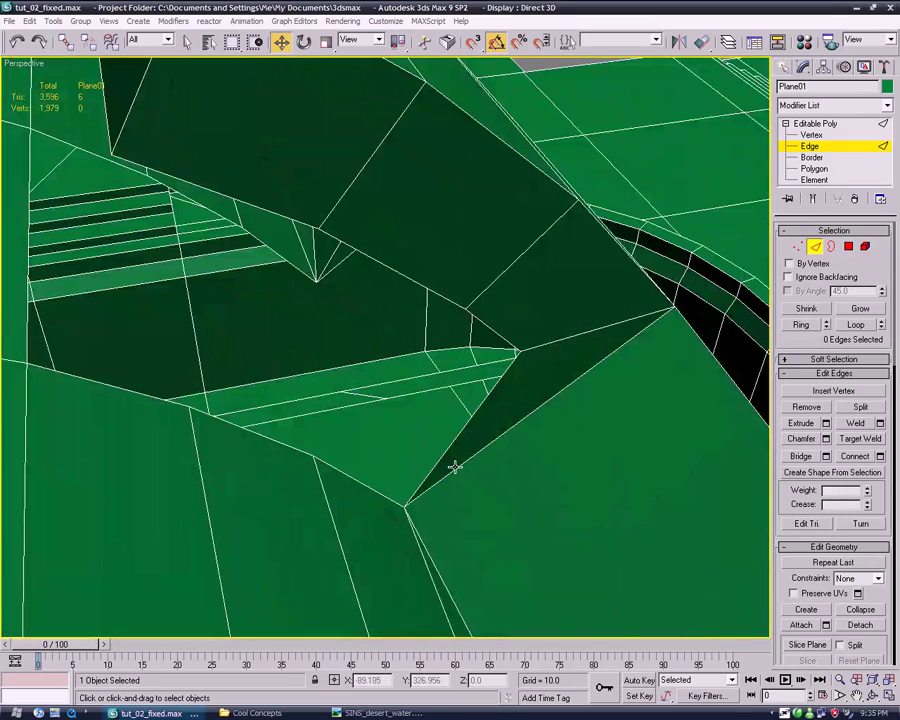
{"action": "left_click", "coordinate": [497, 345]}
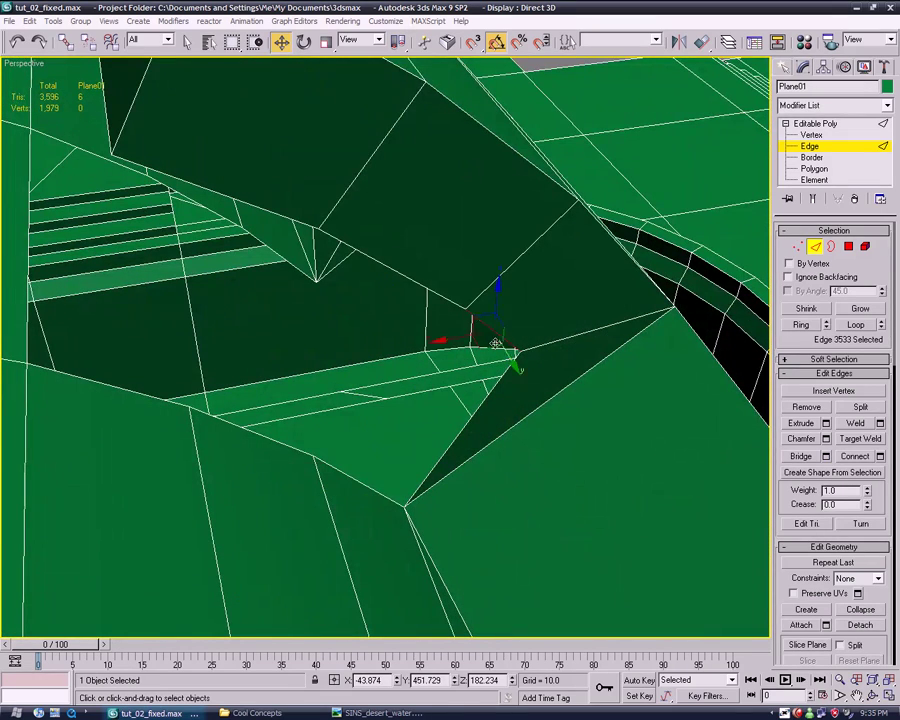
{"action": "left_click", "coordinate": [381, 492], "text": "ctrl"}
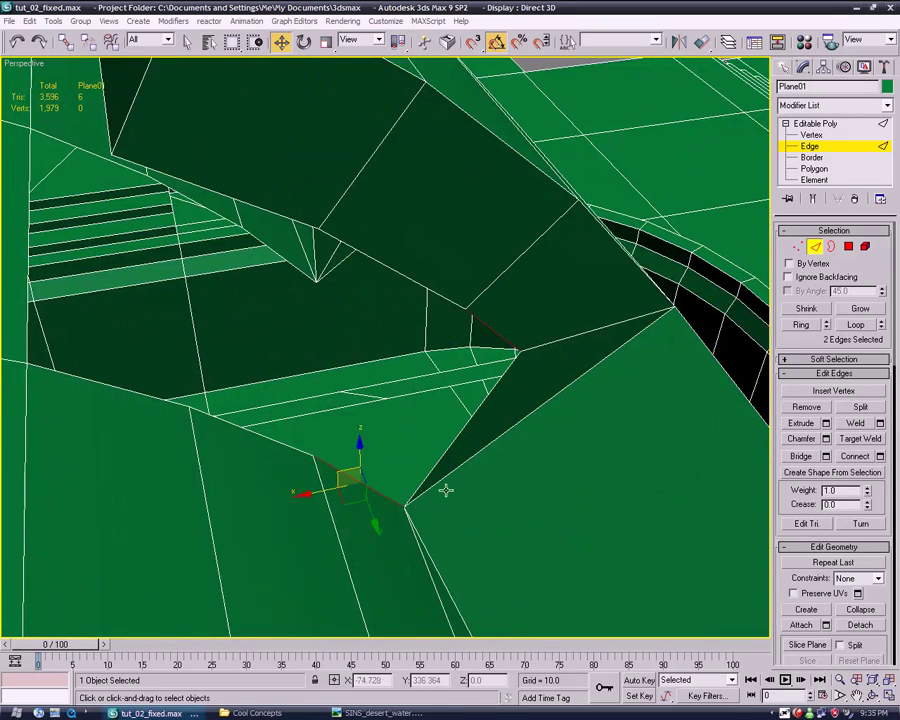
- Create a new face across the opening and delete the misplaced polygon near the roof
{"action": "left_click", "coordinate": [828, 170]}
{"action": "left_click", "coordinate": [817, 589]}
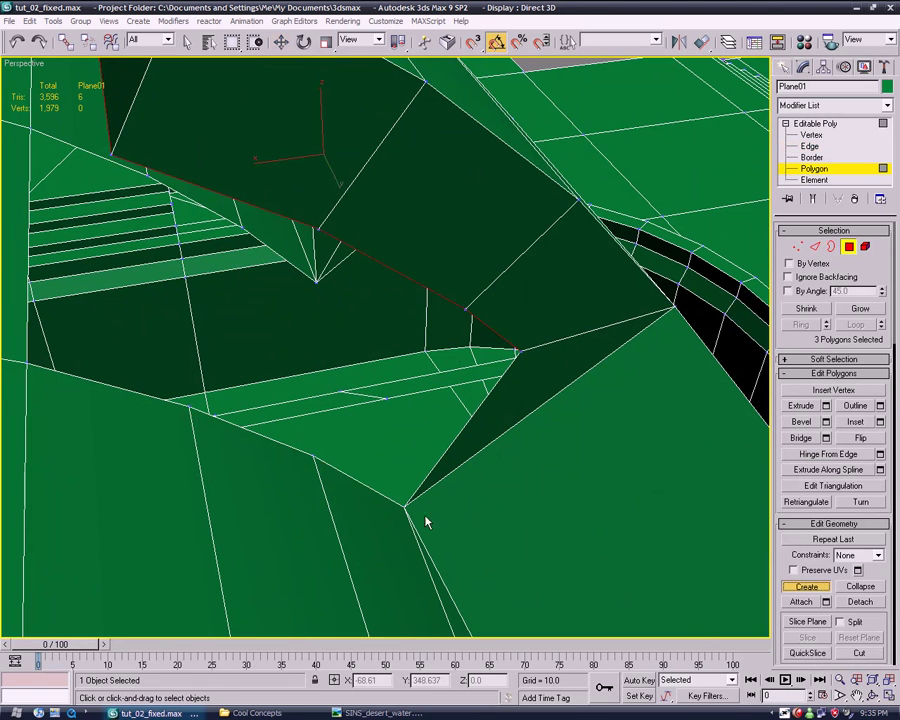
{"action": "left_click", "coordinate": [518, 352]}
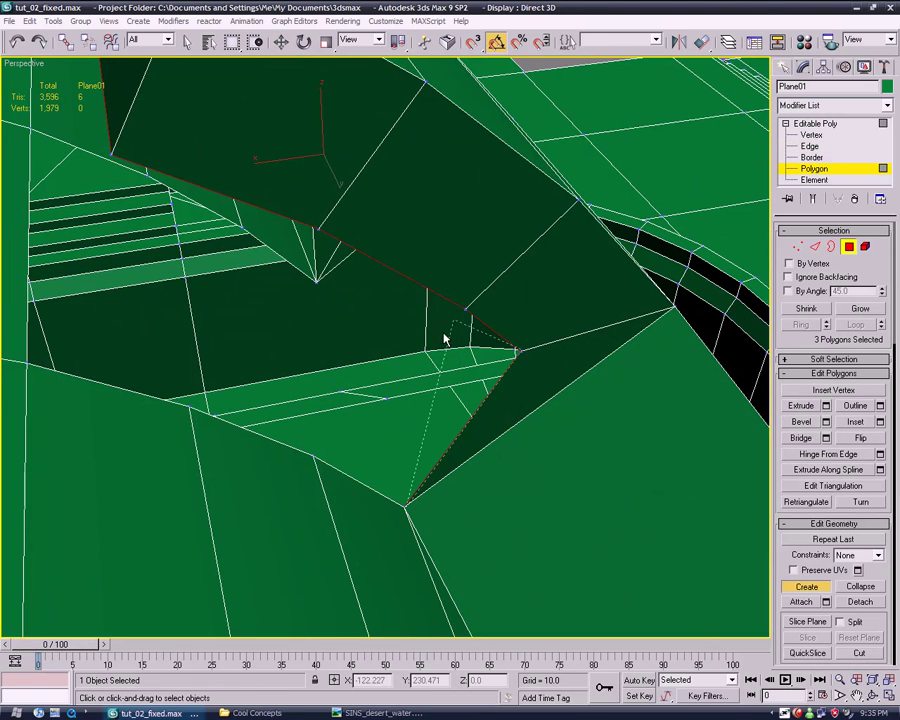
{"action": "scroll", "coordinate": [559, 320], "scroll_direction": "up", "scroll_amount": 5}
{"action": "scroll", "coordinate": [557, 375], "scroll_direction": "down", "scroll_amount": 3}
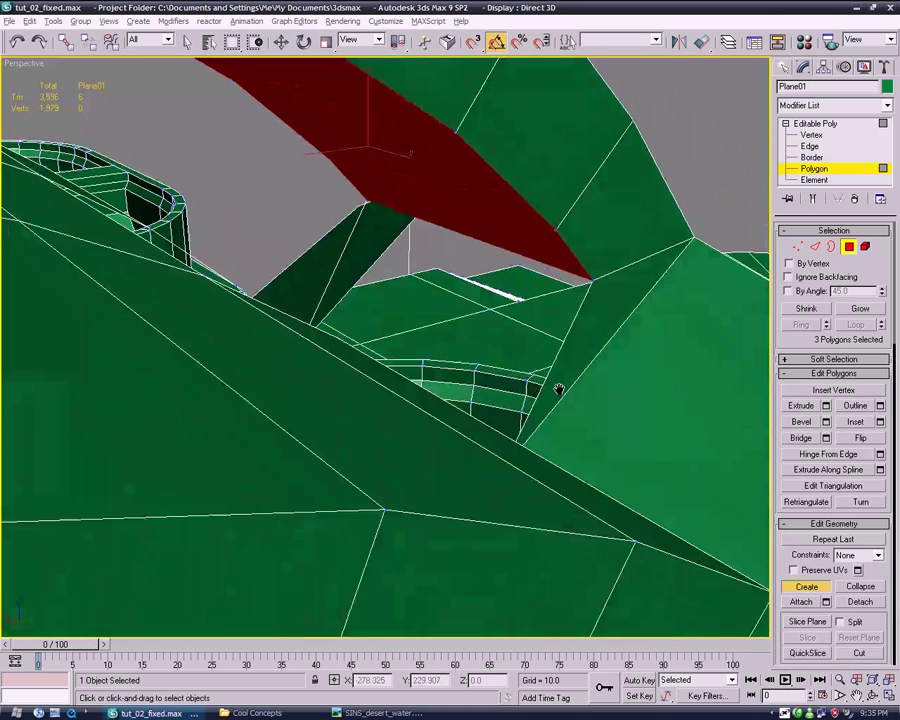
{"action": "key", "text": "w"}
{"action": "left_click", "coordinate": [537, 235]}
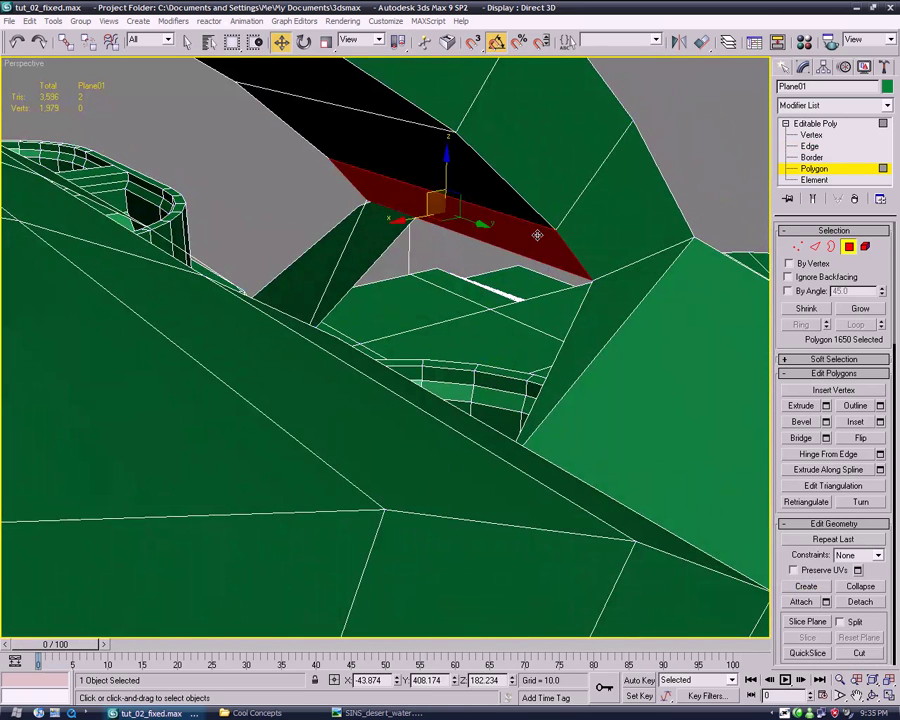
{"action": "key", "text": "Delete"}
- Bridge the edges across the hole, then select the opposite edge pair at the remaining gap
{"action": "key", "text": "2"}
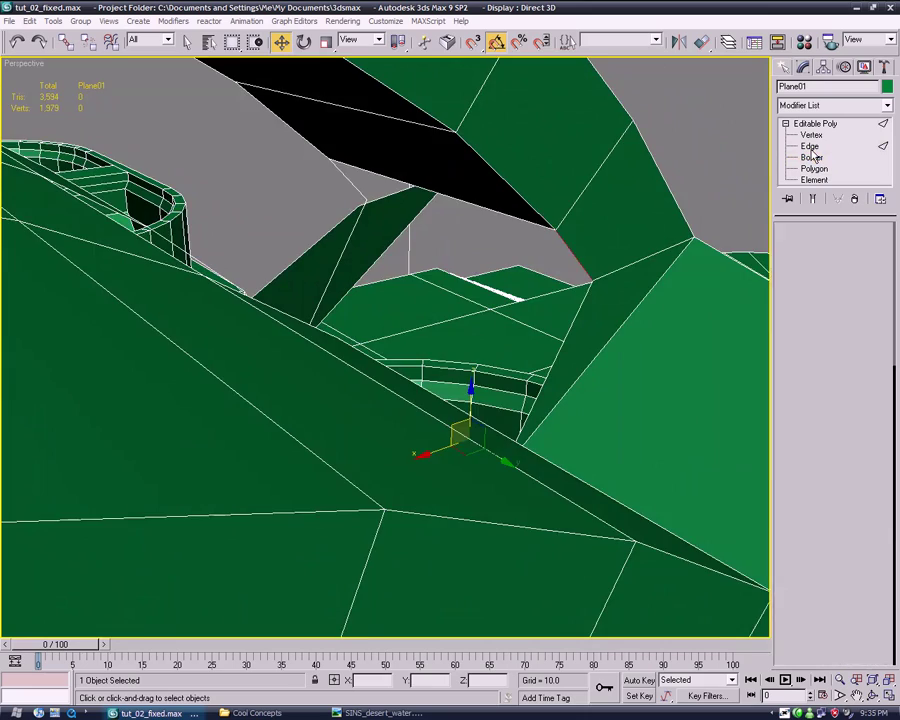
{"action": "middle_click_drag", "start_coordinate": [560, 340], "coordinate": [595, 336], "text": "alt"}
{"action": "middle_click_drag", "start_coordinate": [513, 294], "coordinate": [540, 415], "text": "alt"}
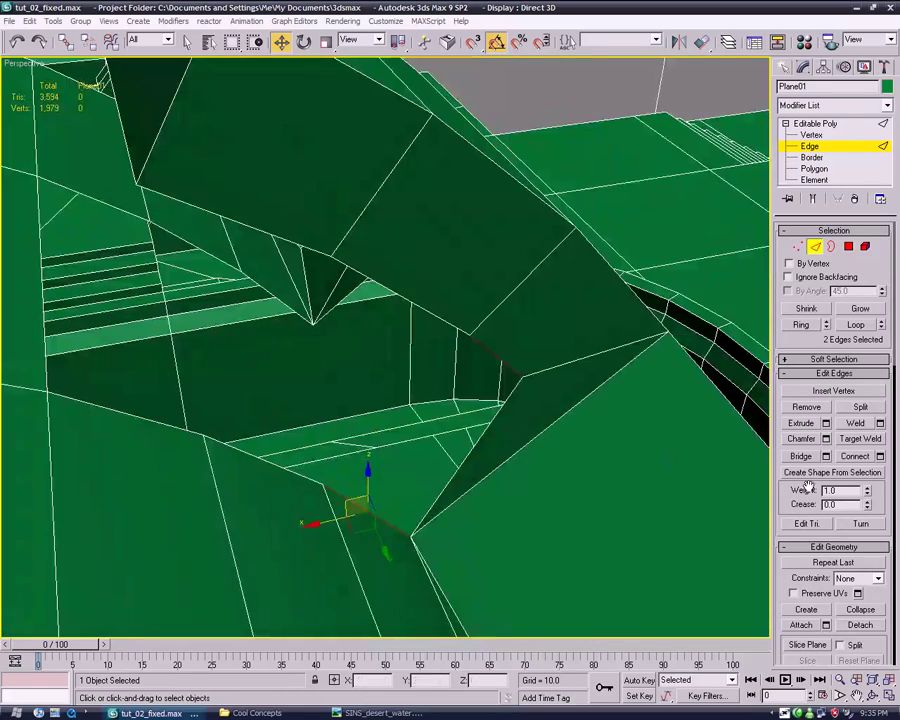
{"action": "left_click", "coordinate": [801, 456]}
{"action": "middle_click_drag", "start_coordinate": [331, 418], "coordinate": [550, 438], "text": "alt"}
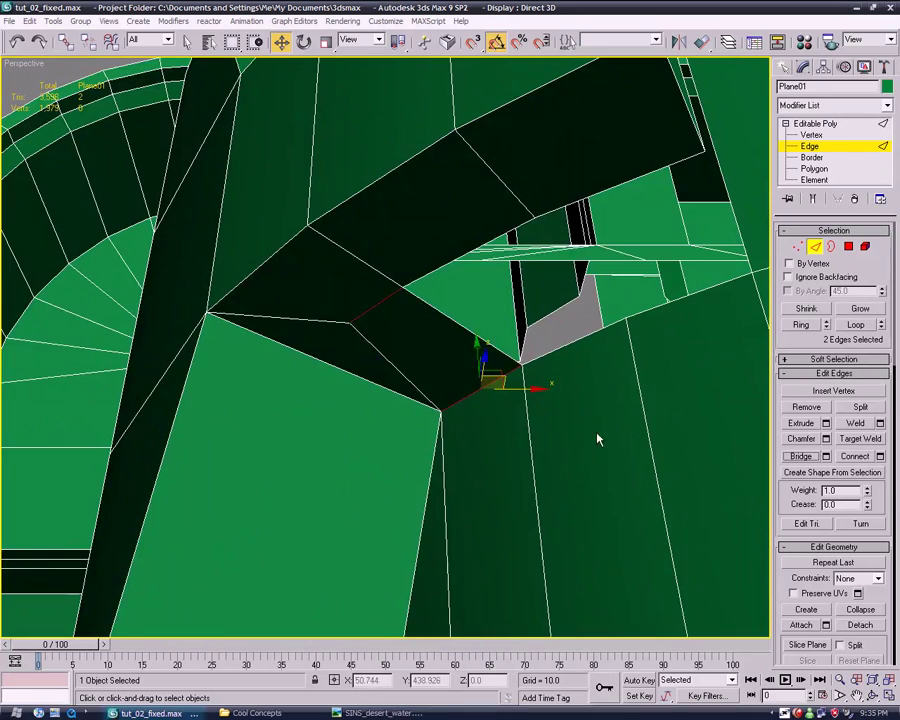
{"action": "middle_click_drag", "start_coordinate": [599, 438], "coordinate": [408, 402], "text": "alt"}
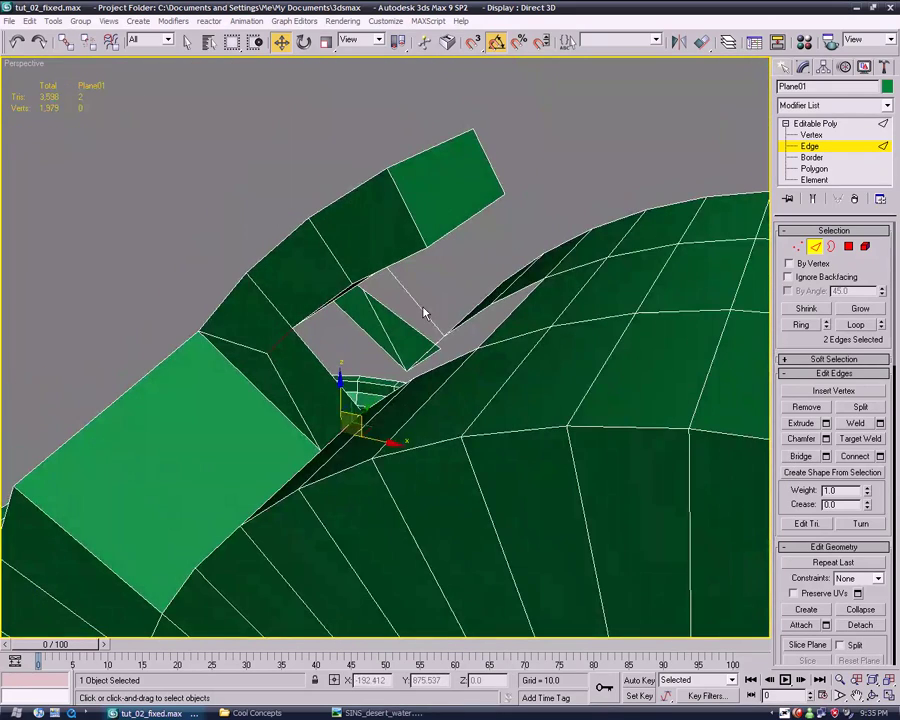
{"action": "left_click", "coordinate": [424, 313]}
{"action": "left_click", "coordinate": [329, 366], "text": "ctrl"}
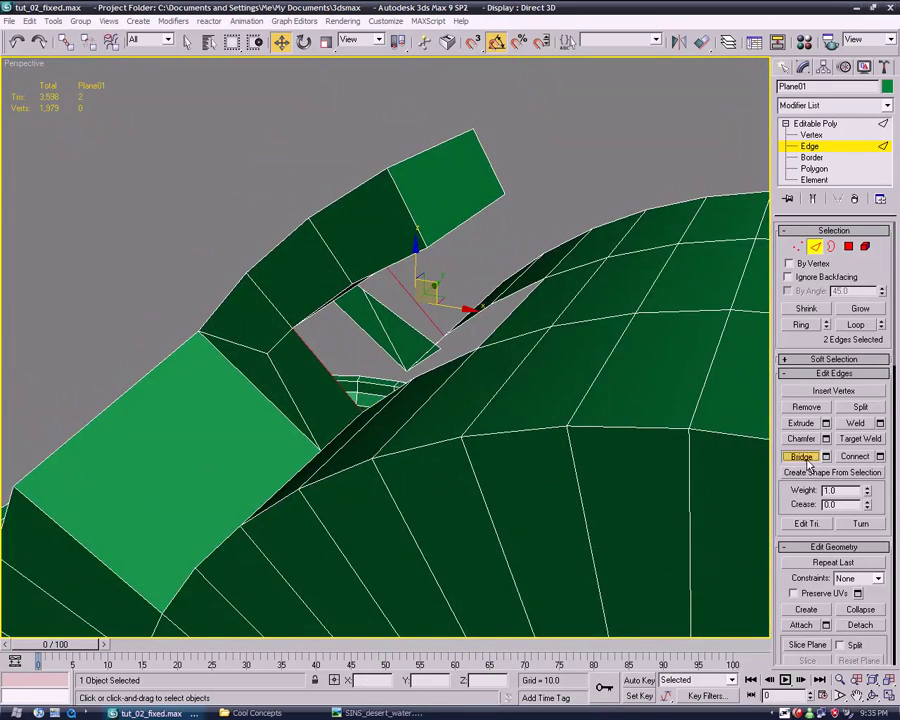
{"action": "mouse_move", "coordinate": [560, 325]}
{"action": "middle_mouse_down", "text": "alt"}
{"action": "mouse_move", "coordinate": [601, 388]}
{"action": "mouse_move", "coordinate": [766, 272]}
{"action": "middle_mouse_up", "text": "alt"}
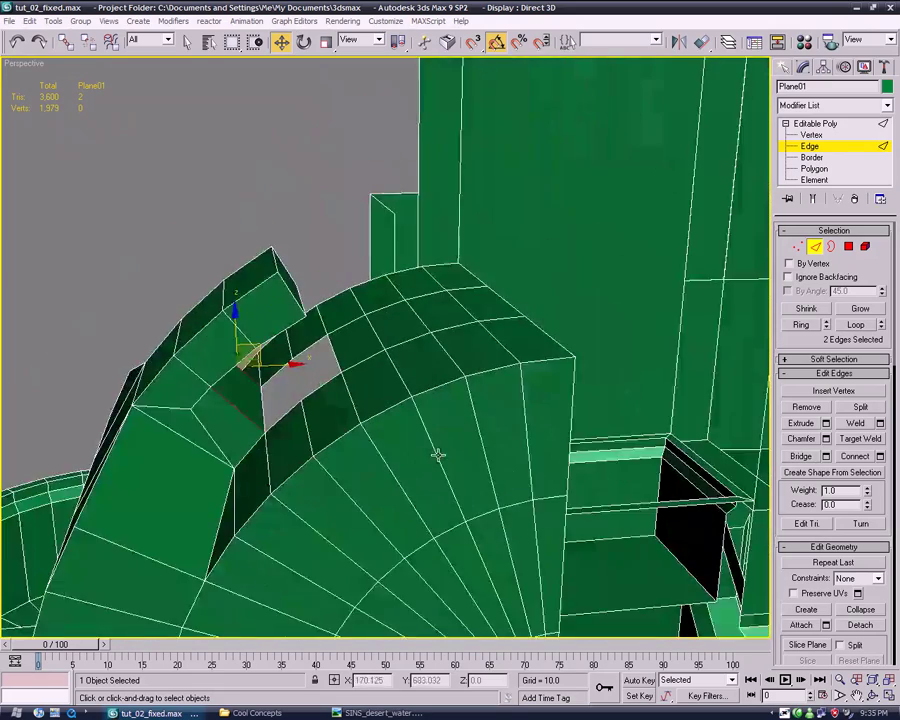
- Select the two vertices at the top of the arch
{"action": "left_click", "coordinate": [811, 134]}
{"action": "mouse_move", "coordinate": [560, 330]}
{"action": "middle_mouse_down", "text": "alt"}
{"action": "mouse_move", "coordinate": [478, 357]}
{"action": "mouse_move", "coordinate": [440, 320]}
{"action": "middle_mouse_up", "text": "alt"}
{"action": "left_click", "coordinate": [474, 318]}
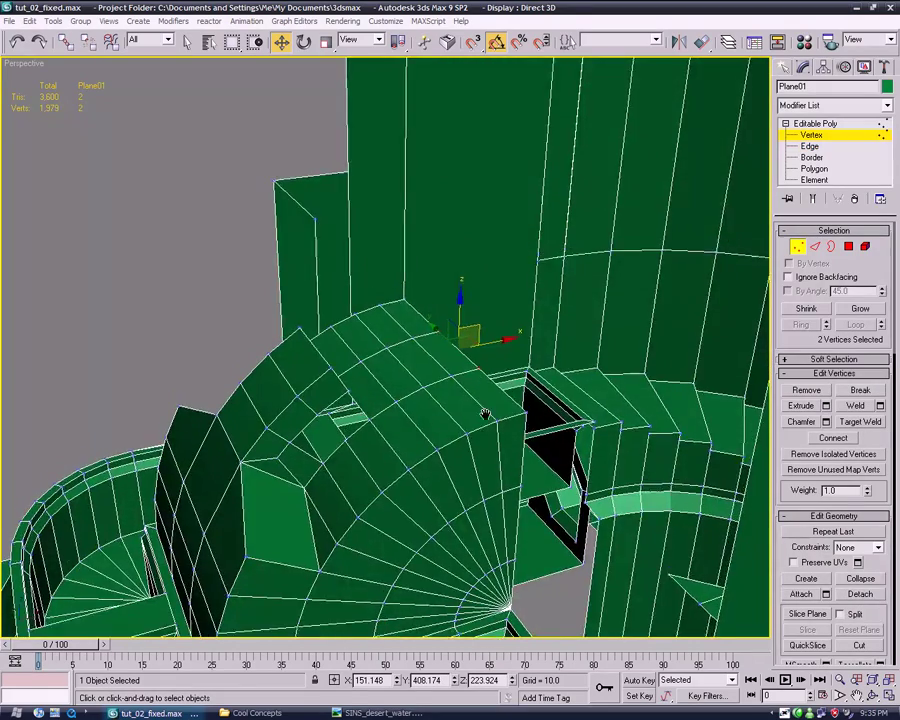
{"action": "mouse_move", "coordinate": [482, 414]}
{"action": "middle_mouse_down", "text": "alt"}
{"action": "mouse_move", "coordinate": [412, 440]}
{"action": "mouse_move", "coordinate": [486, 442]}
{"action": "mouse_move", "coordinate": [513, 467]}
{"action": "mouse_move", "coordinate": [490, 450]}
{"action": "mouse_move", "coordinate": [486, 374]}
{"action": "mouse_move", "coordinate": [535, 400]}
{"action": "mouse_move", "coordinate": [666, 411]}
{"action": "middle_mouse_up", "text": "alt"}
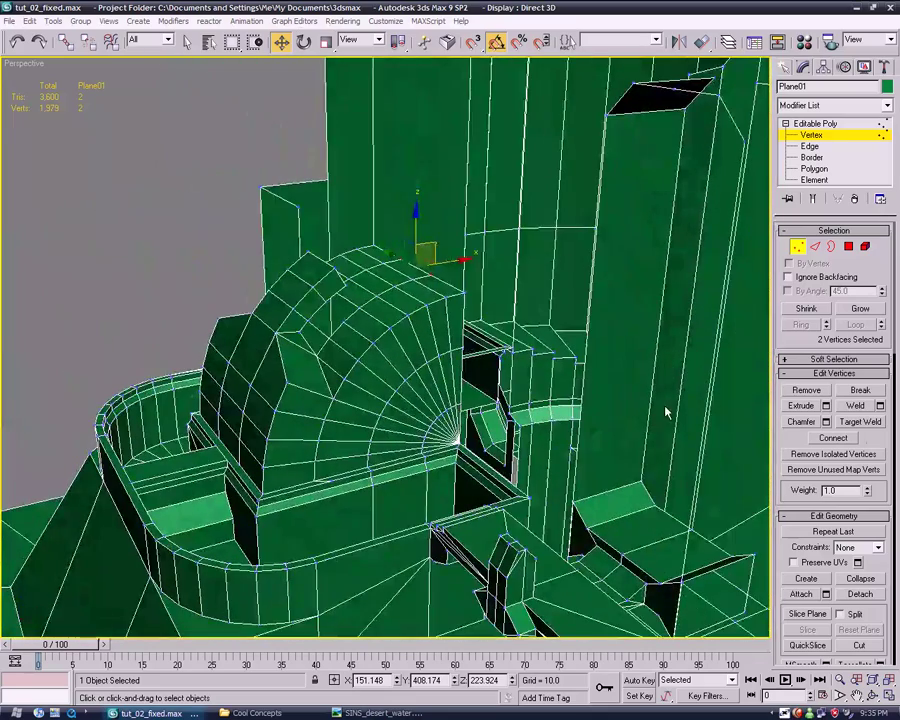
- Enable soft selection, tune the falloff, and pull the arch-top vertices upward
{"action": "left_click", "coordinate": [789, 360]}
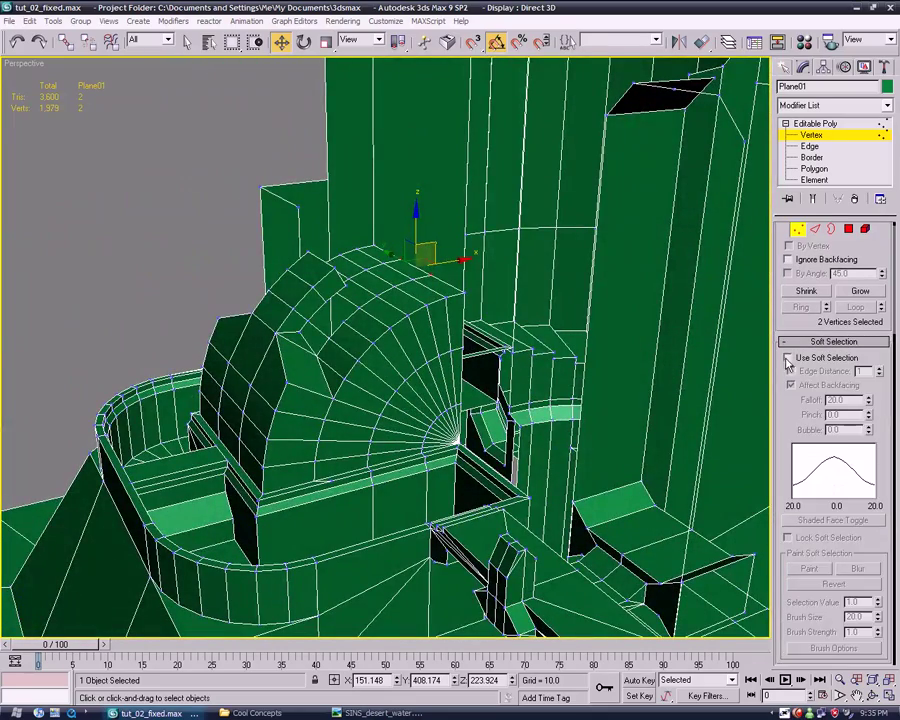
{"action": "left_click", "coordinate": [788, 358]}
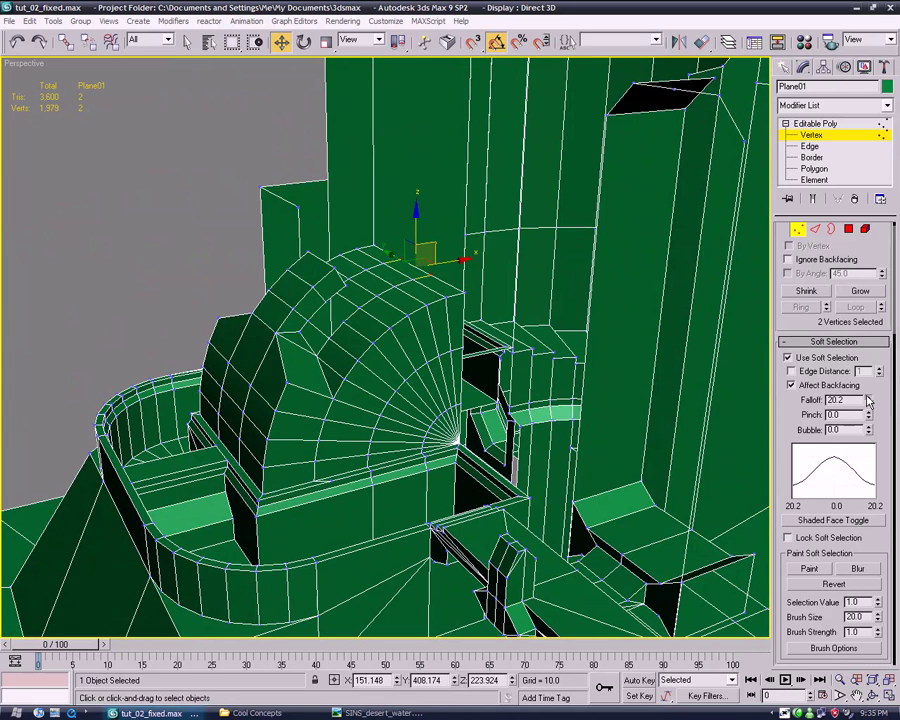
{"action": "left_click_drag", "start_coordinate": [868, 400], "coordinate": [868, 340]}
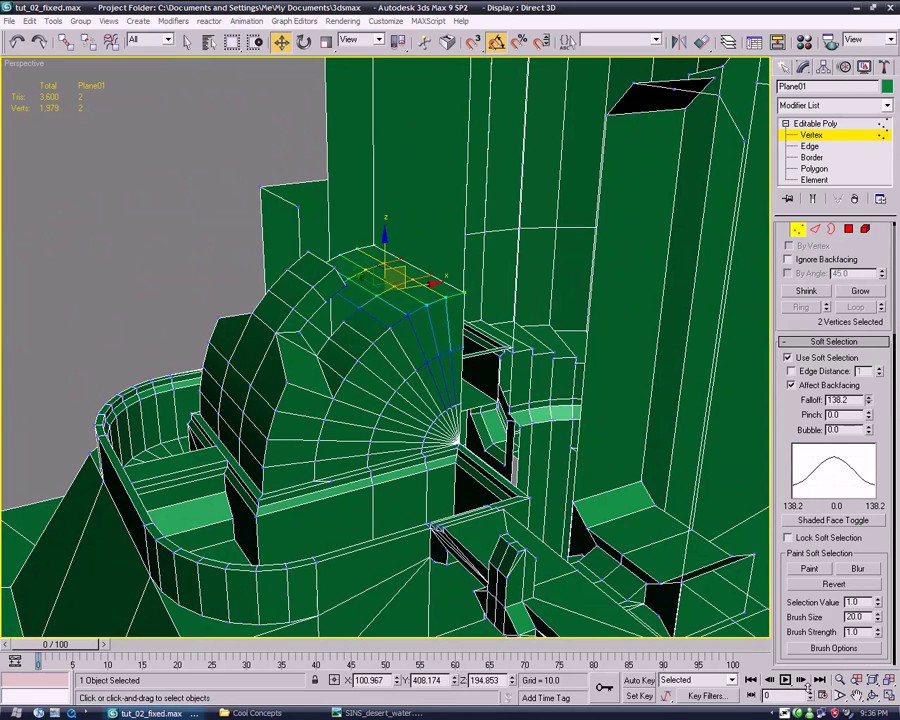
{"action": "left_click_drag", "start_coordinate": [868, 400], "coordinate": [868, 415]}
{"action": "middle_click_drag", "start_coordinate": [533, 184], "coordinate": [569, 269]}
{"action": "mouse_move", "coordinate": [428, 311]}
{"action": "left_mouse_down"}
{"action": "mouse_move", "coordinate": [426, 173]}
{"action": "mouse_move", "coordinate": [438, 305]}
{"action": "left_mouse_up"}
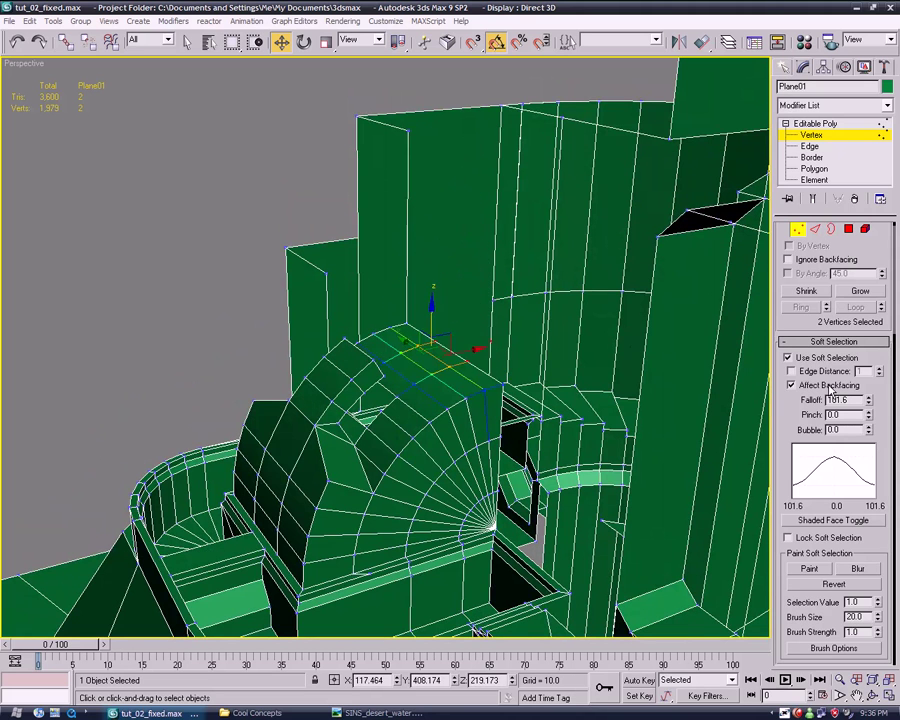
{"action": "mouse_move", "coordinate": [870, 401]}
{"action": "left_mouse_down"}
{"action": "mouse_move", "coordinate": [869, 377]}
{"action": "mouse_move", "coordinate": [871, 395]}
{"action": "left_mouse_up"}
{"action": "left_click_drag", "start_coordinate": [436, 318], "coordinate": [433, 197]}
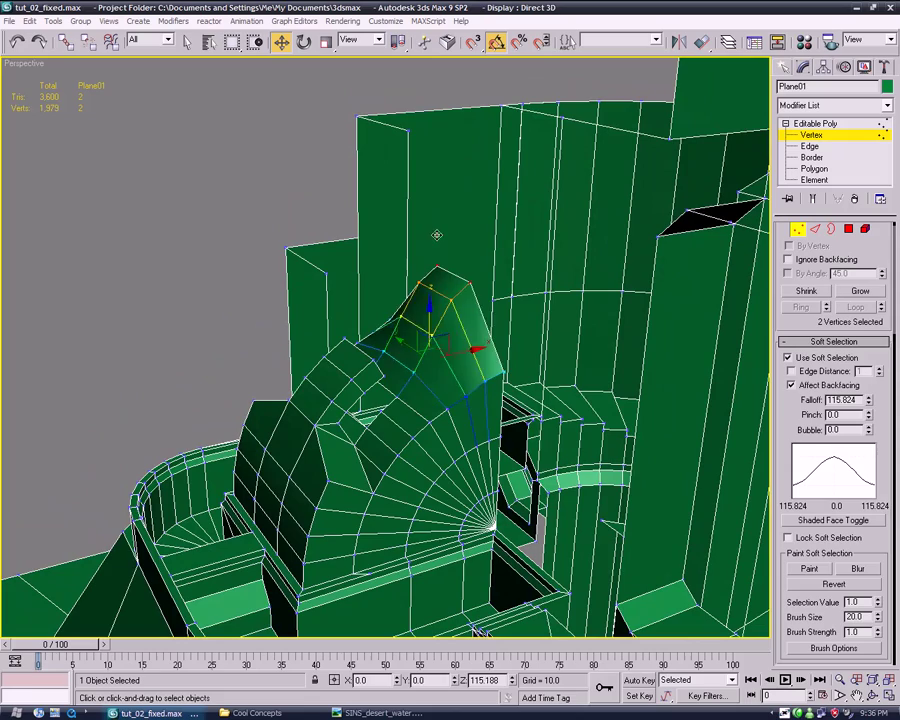
- Widen the soft-selection falloff and raise the fan arc's top vertices higher
{"action": "mouse_move", "coordinate": [436, 235]}
{"action": "left_mouse_down"}
{"action": "mouse_move", "coordinate": [436, 254]}
{"action": "mouse_move", "coordinate": [436, 205]}
{"action": "left_mouse_up"}
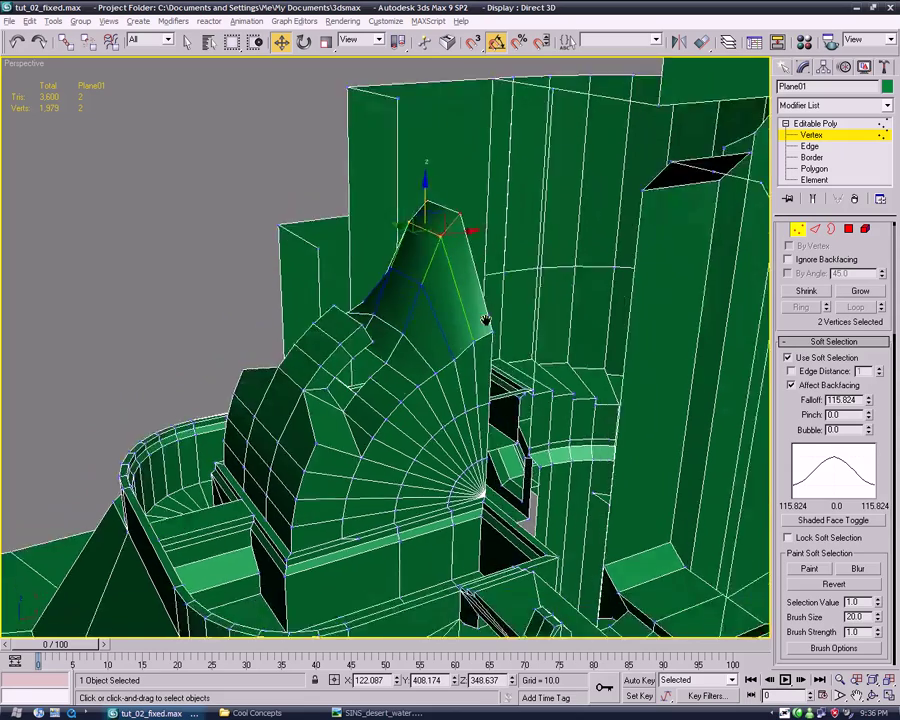
{"action": "middle_click_drag", "start_coordinate": [436, 205], "coordinate": [464, 300], "text": "alt"}
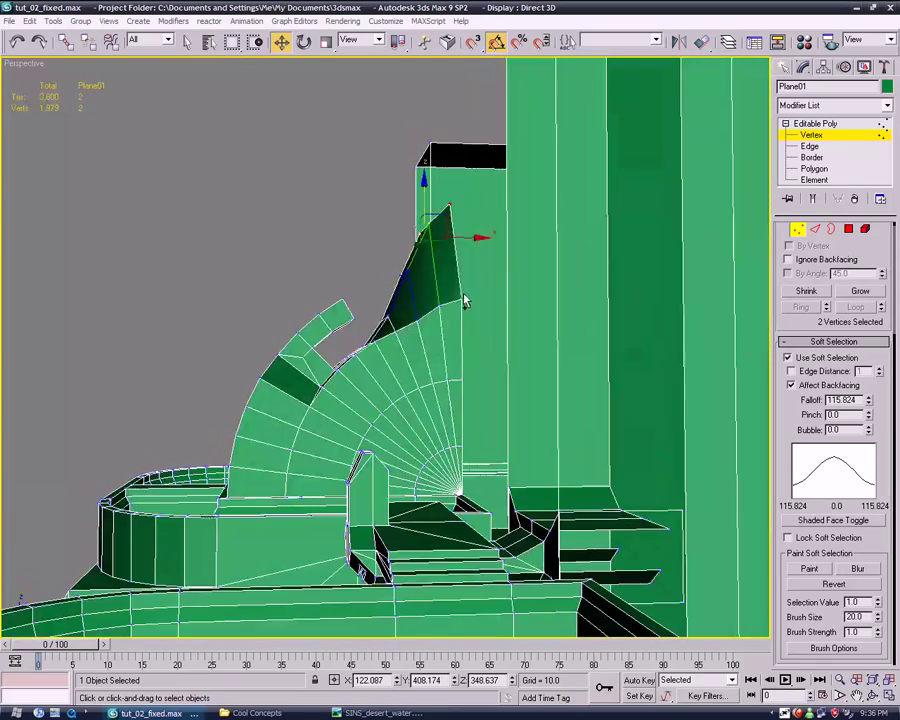
{"action": "key", "text": "ctrl+z"}
{"action": "left_click_drag", "start_coordinate": [867, 403], "coordinate": [868, 388]}
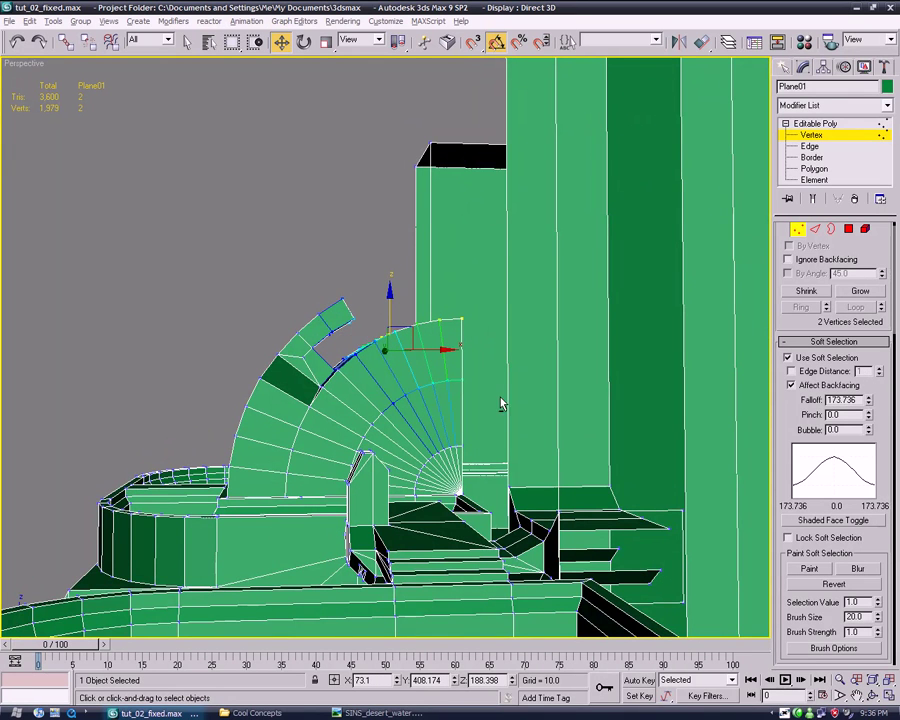
{"action": "mouse_move", "coordinate": [502, 404]}
{"action": "middle_mouse_down", "text": "alt"}
{"action": "mouse_move", "coordinate": [498, 422]}
{"action": "mouse_move", "coordinate": [580, 450]}
{"action": "middle_mouse_up", "text": "alt"}
{"action": "left_click", "coordinate": [831, 521]}
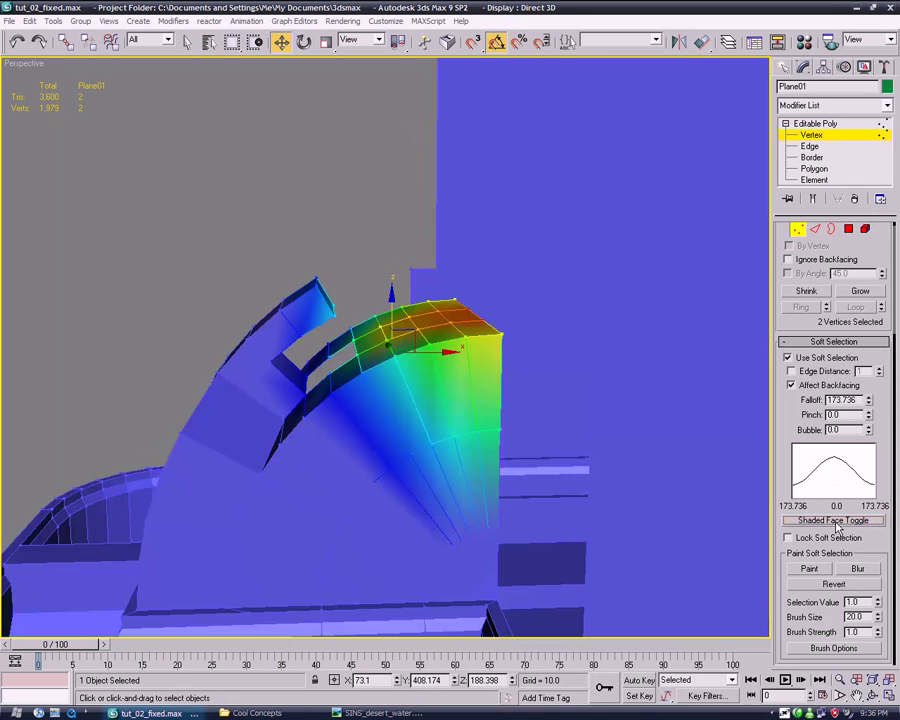
{"action": "left_click", "coordinate": [837, 527]}
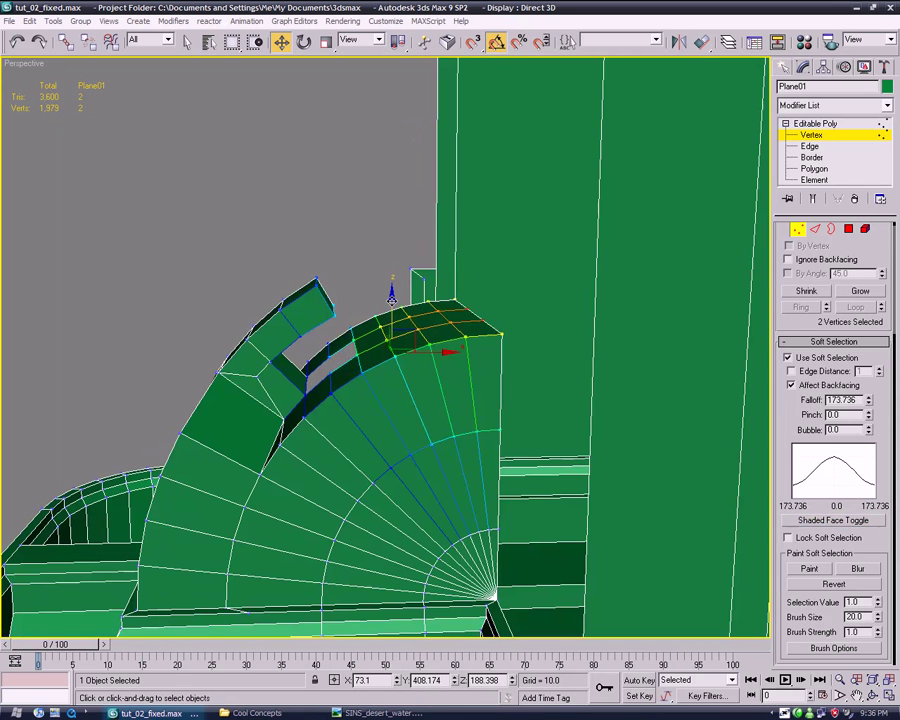
{"action": "left_click_drag", "start_coordinate": [397, 244], "coordinate": [397, 172]}
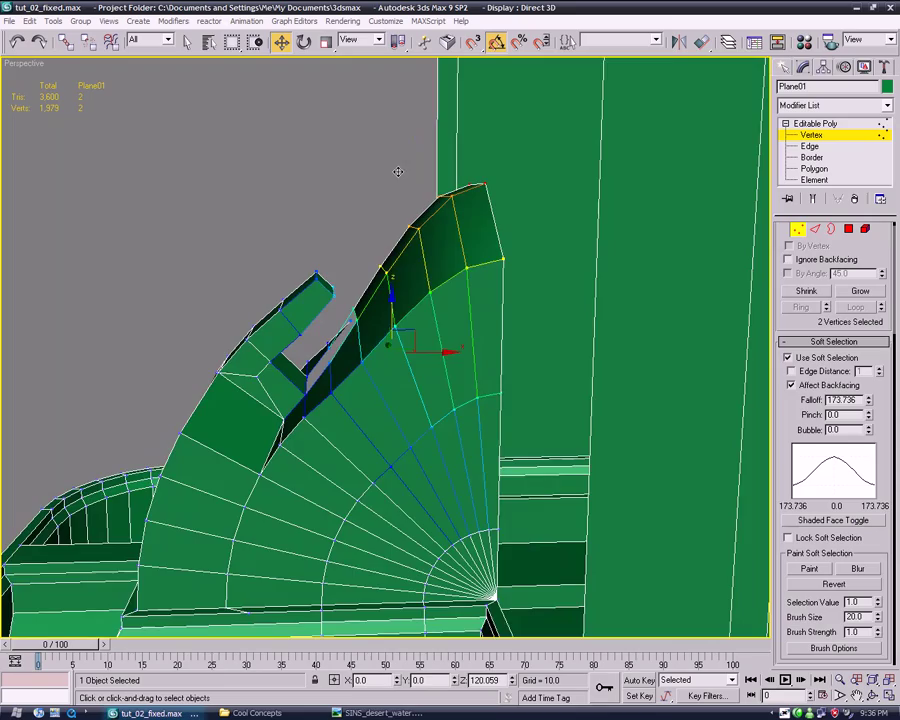
- Orbit around the raised arc to check its fit against the wall, then exit vertex level
{"action": "mouse_move", "coordinate": [397, 172]}
{"action": "middle_mouse_down", "text": "alt"}
{"action": "mouse_move", "coordinate": [420, 368]}
{"action": "mouse_move", "coordinate": [488, 350]}
{"action": "mouse_move", "coordinate": [656, 374]}
{"action": "mouse_move", "coordinate": [655, 356]}
{"action": "mouse_move", "coordinate": [640, 370]}
{"action": "mouse_move", "coordinate": [532, 358]}
{"action": "mouse_move", "coordinate": [466, 364]}
{"action": "middle_mouse_up", "text": "alt"}
{"action": "scroll", "coordinate": [656, 374], "scroll_direction": "down", "scroll_amount": 3}
{"action": "scroll", "coordinate": [620, 379], "scroll_direction": "up", "scroll_amount": 2}
{"action": "scroll", "coordinate": [440, 362], "scroll_direction": "up", "scroll_amount": 3}
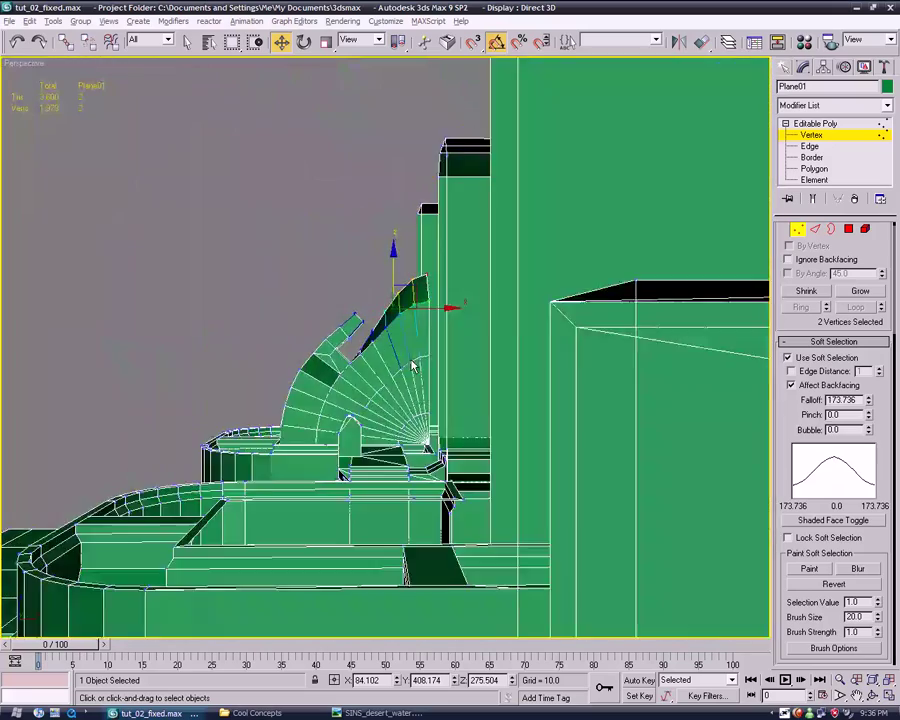
{"action": "scroll", "coordinate": [410, 360], "scroll_direction": "up", "scroll_amount": 2}
{"action": "scroll", "coordinate": [410, 361], "scroll_direction": "up", "scroll_amount": 2}
{"action": "middle_click_drag", "start_coordinate": [404, 360], "coordinate": [372, 320], "text": "alt"}
{"action": "scroll", "coordinate": [426, 320], "scroll_direction": "down", "scroll_amount": 2}
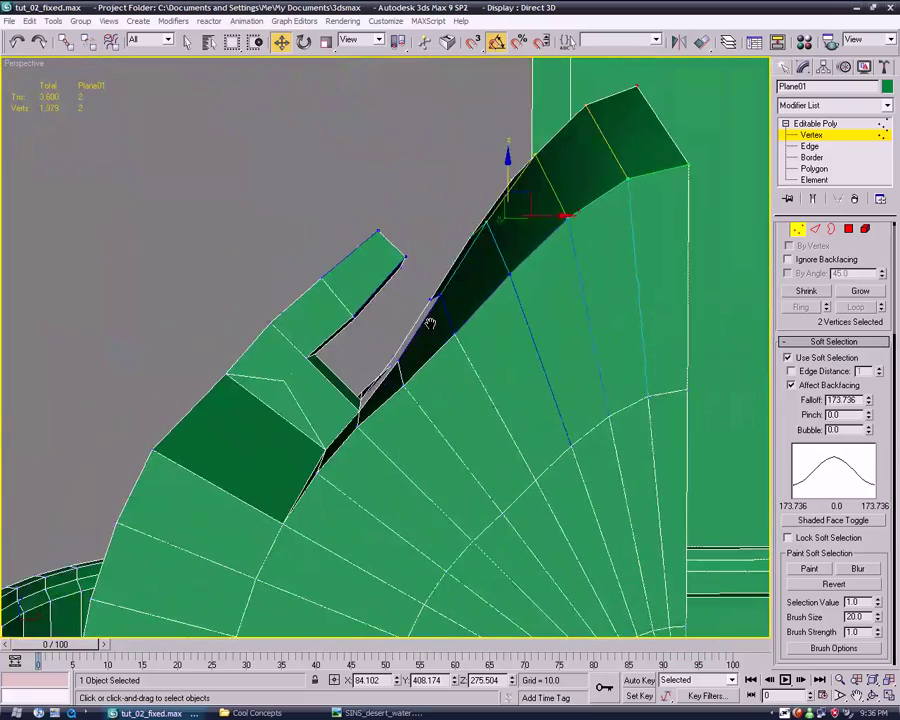
{"action": "scroll", "coordinate": [452, 345], "scroll_direction": "down", "scroll_amount": 1}
{"action": "scroll", "coordinate": [440, 360], "scroll_direction": "down", "scroll_amount": 2}
{"action": "mouse_move", "coordinate": [422, 372]}
{"action": "middle_mouse_down", "text": "alt"}
{"action": "mouse_move", "coordinate": [556, 468]}
{"action": "mouse_move", "coordinate": [626, 392]}
{"action": "mouse_move", "coordinate": [364, 380]}
{"action": "mouse_move", "coordinate": [348, 316]}
{"action": "mouse_move", "coordinate": [442, 315]}
{"action": "mouse_move", "coordinate": [456, 325]}
{"action": "middle_mouse_up", "text": "alt"}
{"action": "scroll", "coordinate": [640, 393], "scroll_direction": "up", "scroll_amount": 2}
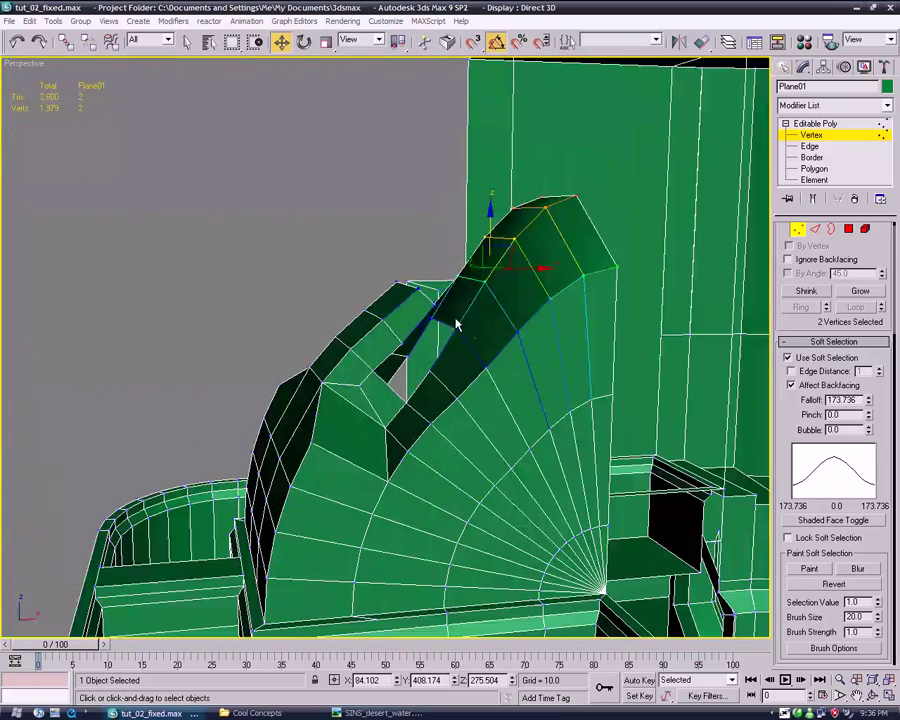
{"action": "left_click", "coordinate": [816, 125]}
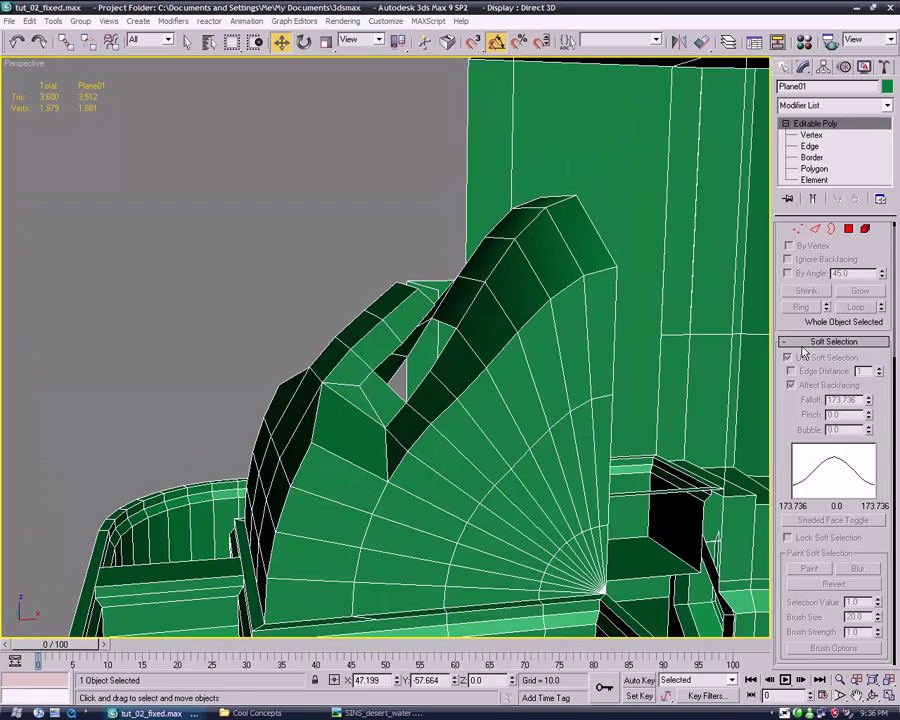
- Delete the polygons of the small block at the arm's tip beside the fan
{"action": "key", "text": "4"}
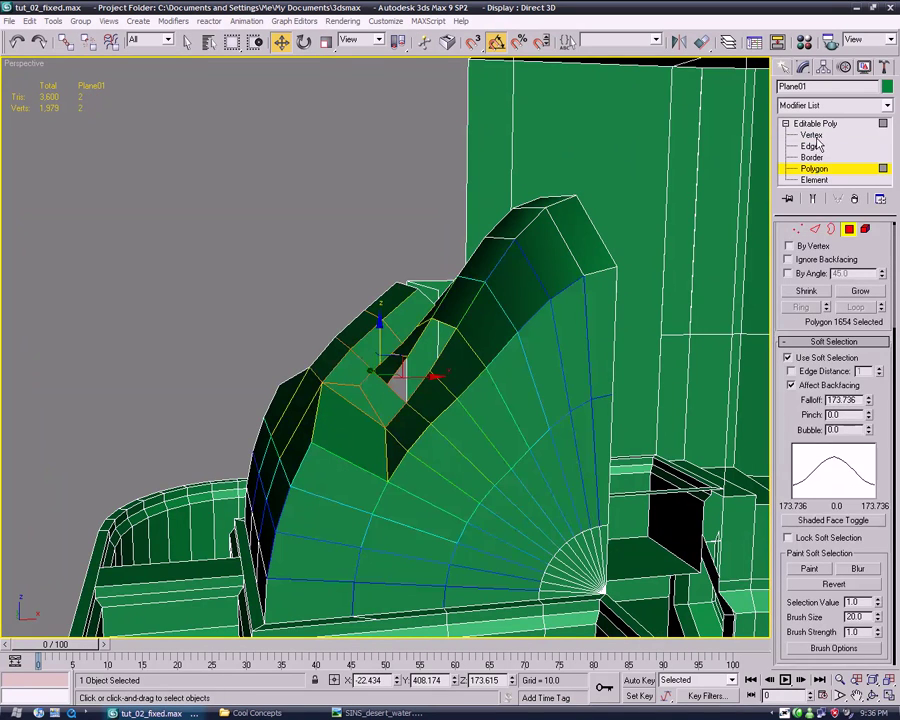
{"action": "key", "text": "1"}
{"action": "left_click", "coordinate": [788, 358]}
{"action": "left_click", "coordinate": [810, 135]}
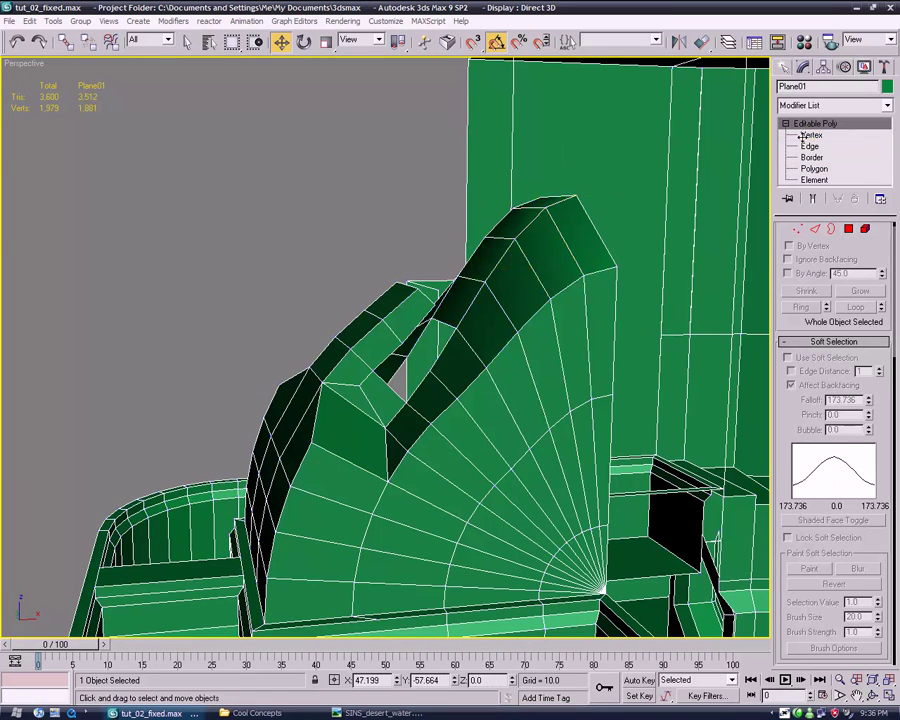
{"action": "mouse_move", "coordinate": [477, 287]}
{"action": "middle_mouse_down", "text": "alt"}
{"action": "mouse_move", "coordinate": [366, 296]}
{"action": "mouse_move", "coordinate": [367, 240]}
{"action": "mouse_move", "coordinate": [390, 235]}
{"action": "middle_mouse_up", "text": "alt"}
{"action": "scroll", "coordinate": [396, 230], "scroll_direction": "up", "scroll_amount": 3}
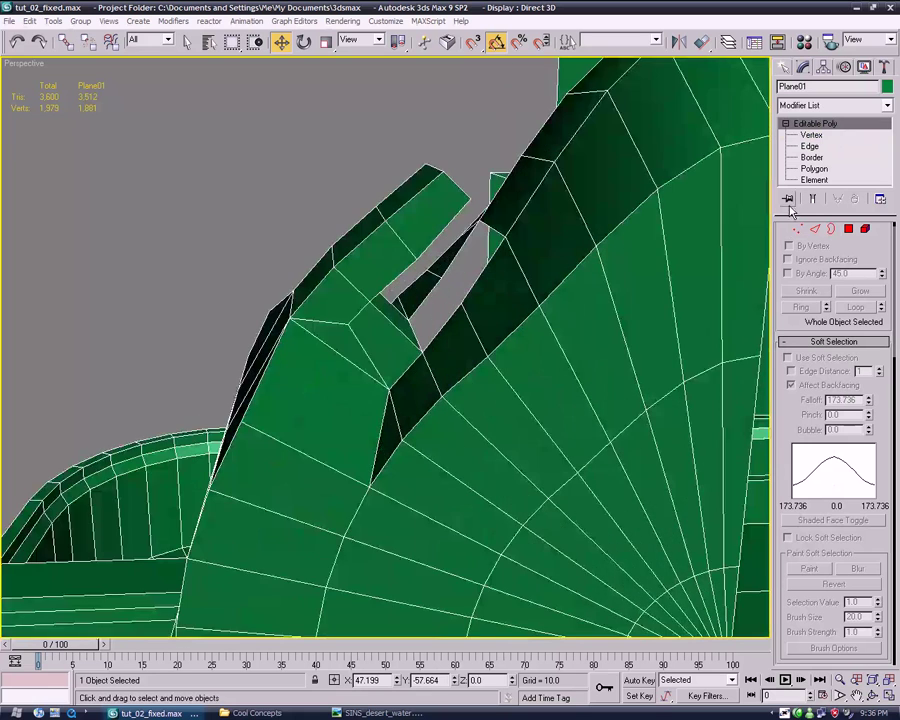
{"action": "key", "text": "4"}
{"action": "left_click_drag", "start_coordinate": [325, 173], "coordinate": [446, 257]}
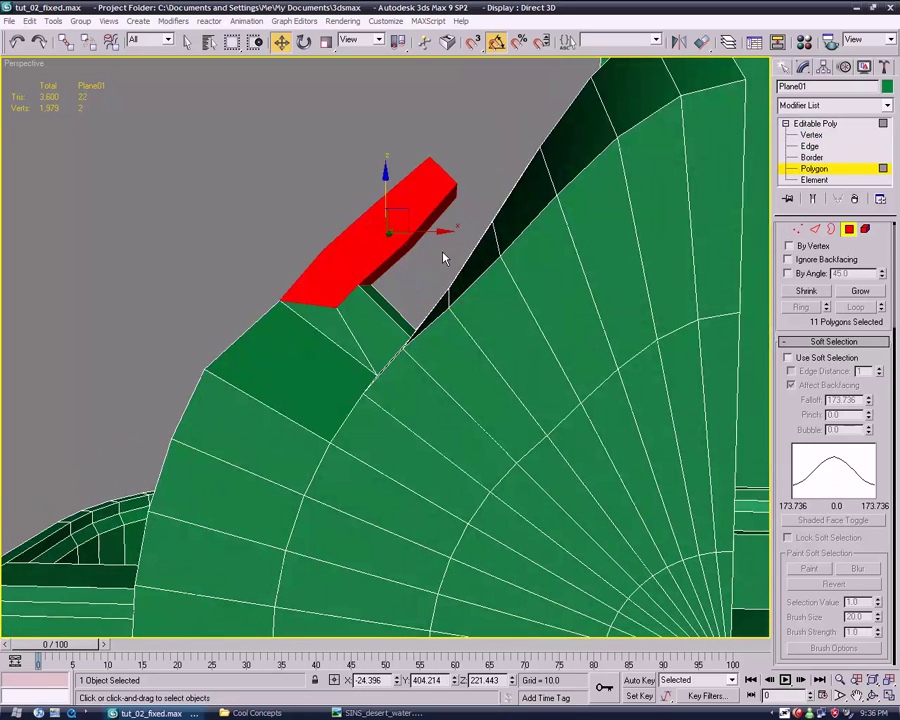
{"action": "key", "text": "Delete"}
- Delete the leftover small polygons remaining on the arm tip
{"action": "left_click", "coordinate": [368, 330]}
{"action": "key", "text": "Delete"}
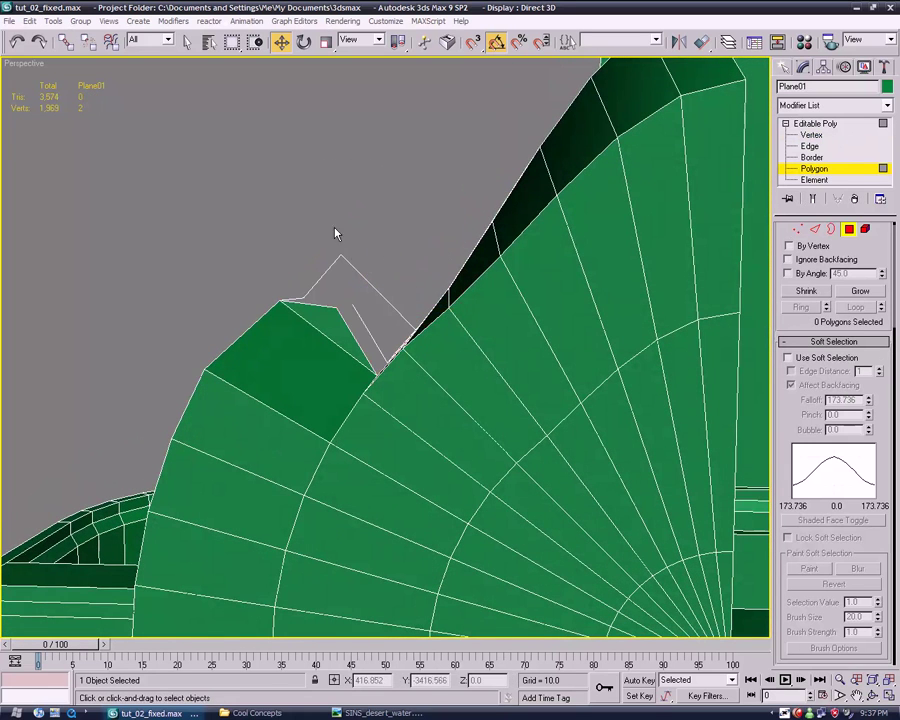
{"action": "key", "text": "Delete"}
{"action": "left_click", "coordinate": [395, 308]}
{"action": "left_click", "coordinate": [362, 312]}
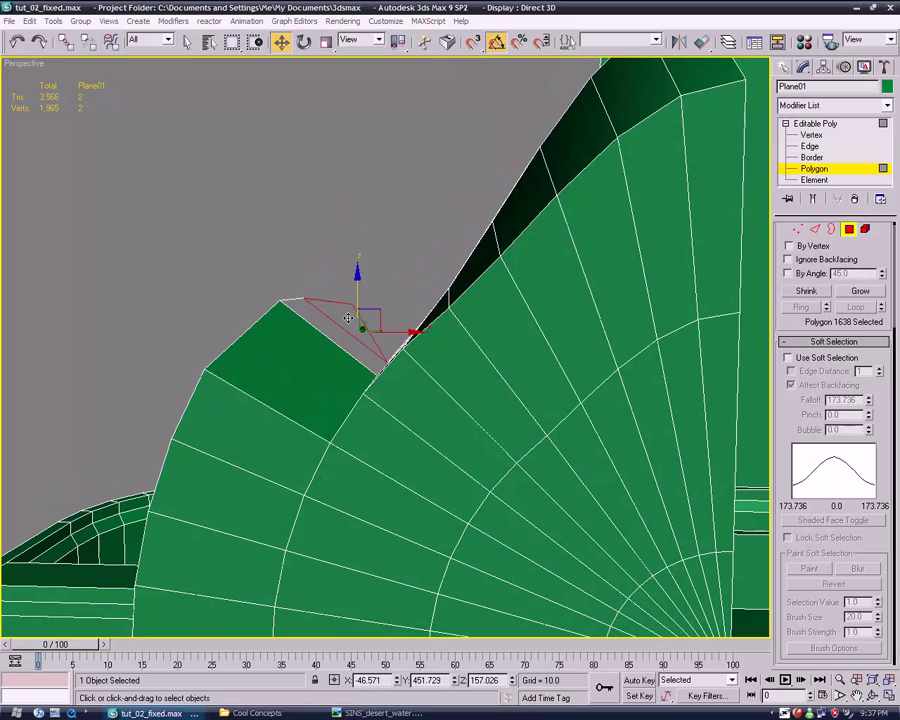
{"action": "key", "text": "Delete"}
{"action": "middle_click_drag", "start_coordinate": [350, 300], "coordinate": [333, 270]}
{"action": "scroll", "coordinate": [333, 270], "scroll_direction": "down", "scroll_amount": 5}
- At Polygon level, select the faces running from the top down the chair back
{"action": "middle_click_drag", "start_coordinate": [440, 260], "coordinate": [505, 265], "text": "alt"}
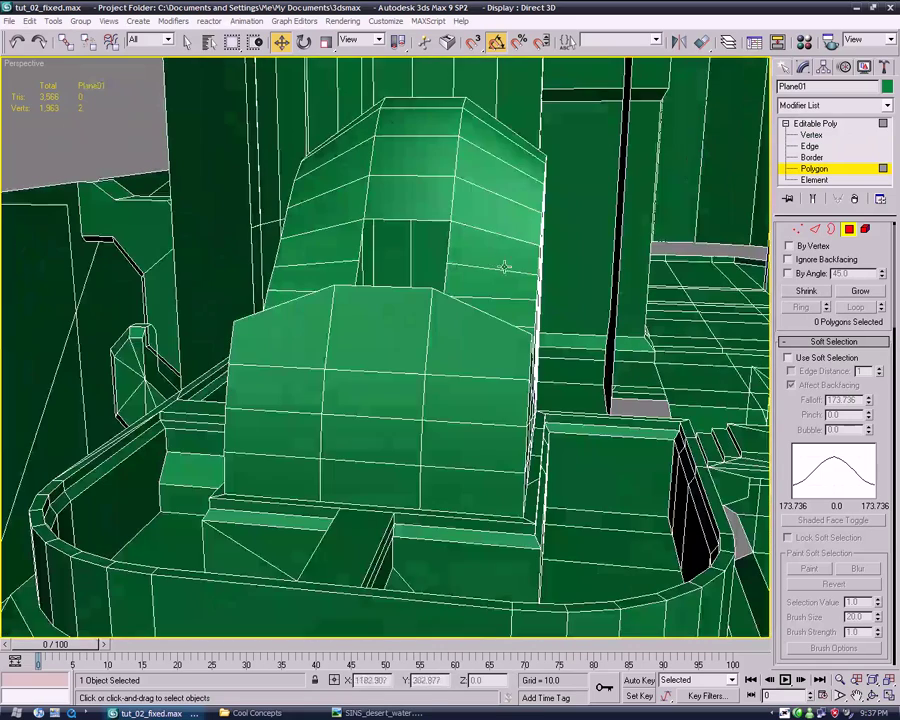
{"action": "left_click", "coordinate": [810, 147]}
{"action": "left_click", "coordinate": [814, 169]}
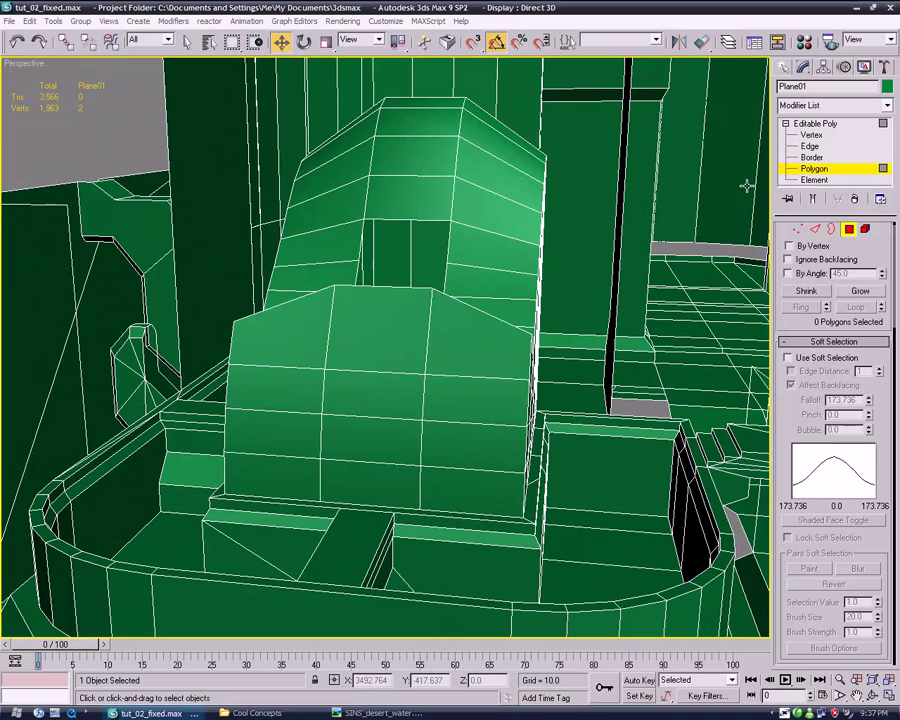
{"action": "left_click", "coordinate": [500, 120]}
{"action": "left_click", "coordinate": [500, 150], "text": "ctrl"}
{"action": "left_click", "coordinate": [500, 190], "text": "ctrl"}
{"action": "left_click", "coordinate": [500, 232], "text": "ctrl"}
{"action": "left_click", "coordinate": [498, 262], "text": "ctrl"}
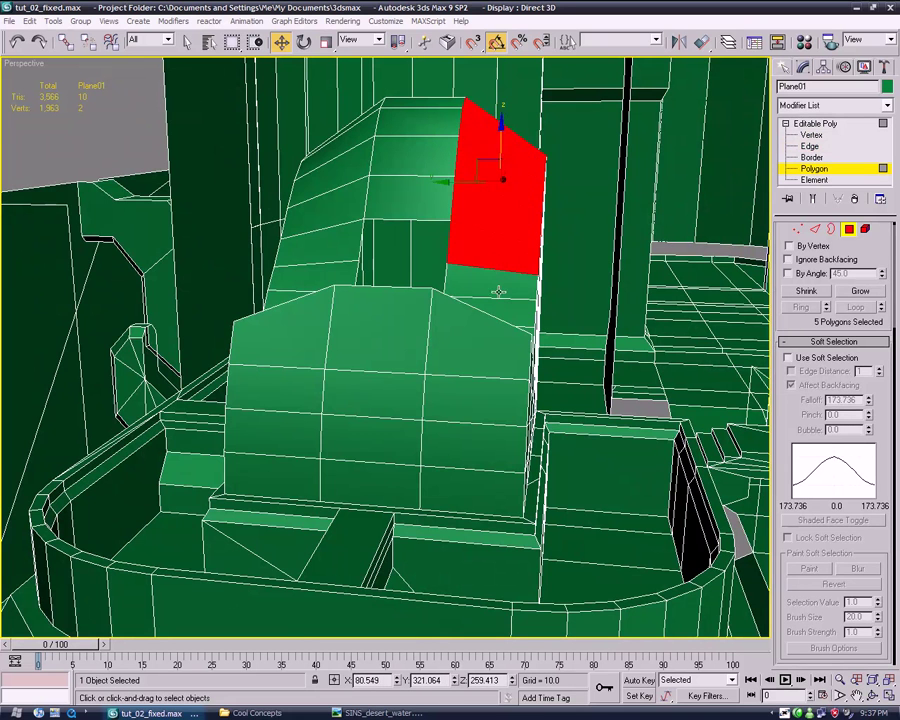
{"action": "left_click", "coordinate": [495, 290], "text": "ctrl"}
{"action": "left_click", "coordinate": [488, 320], "text": "ctrl"}
- Add the chair-front faces, including its lower rows, to the selection
{"action": "middle_click_drag", "start_coordinate": [480, 353], "coordinate": [490, 349], "text": "alt"}
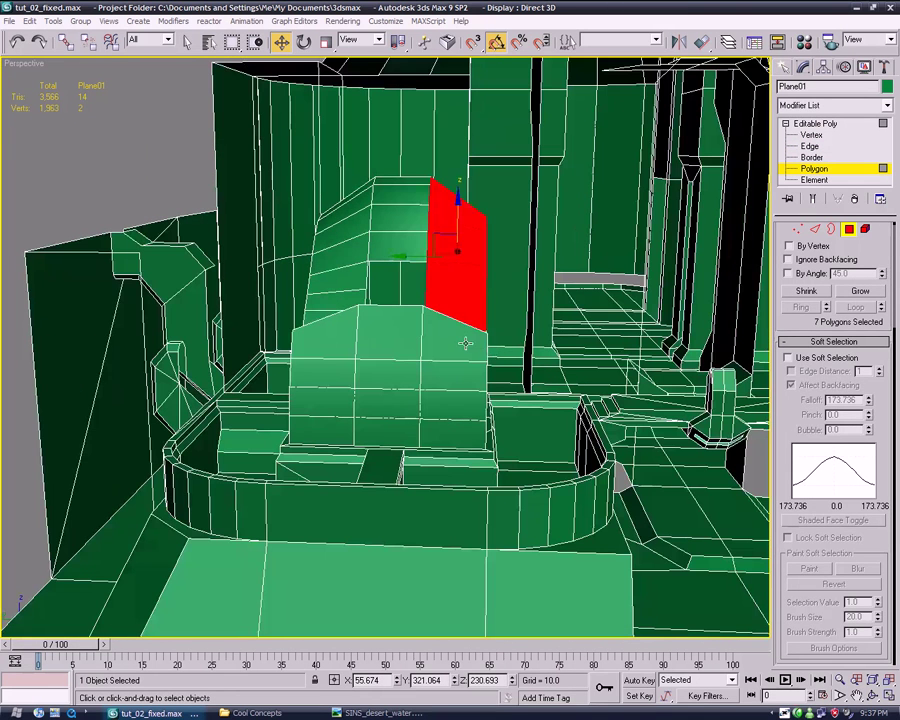
{"action": "left_click", "coordinate": [455, 335], "text": "ctrl"}
{"action": "left_click", "coordinate": [412, 337], "text": "ctrl"}
{"action": "left_click", "coordinate": [340, 345], "text": "ctrl"}
{"action": "left_click", "coordinate": [372, 372], "text": "ctrl"}
{"action": "left_click", "coordinate": [450, 372], "text": "ctrl"}
{"action": "left_click", "coordinate": [442, 398], "text": "ctrl"}
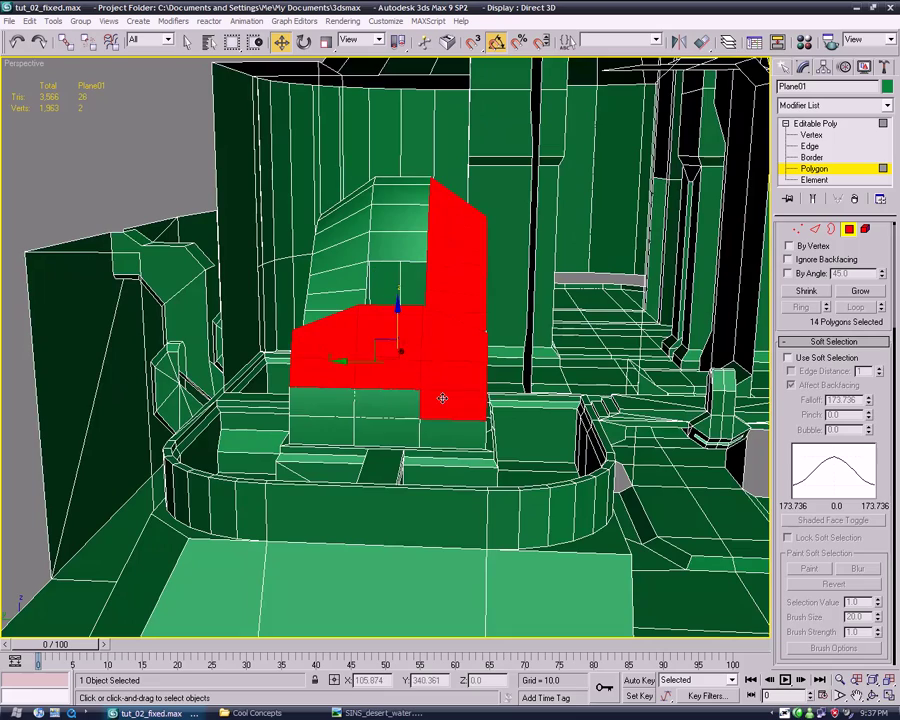
{"action": "left_click", "coordinate": [450, 430], "text": "ctrl"}
{"action": "left_click", "coordinate": [398, 426], "text": "ctrl"}
{"action": "left_click", "coordinate": [338, 445], "text": "ctrl"}
{"action": "left_click", "coordinate": [388, 405], "text": "ctrl"}
{"action": "left_click", "coordinate": [328, 416], "text": "ctrl"}
- Add the right, left, back and inner-hole faces, reaching 34 selected polygons
{"action": "middle_click_drag", "start_coordinate": [328, 416], "coordinate": [360, 400], "text": "alt"}
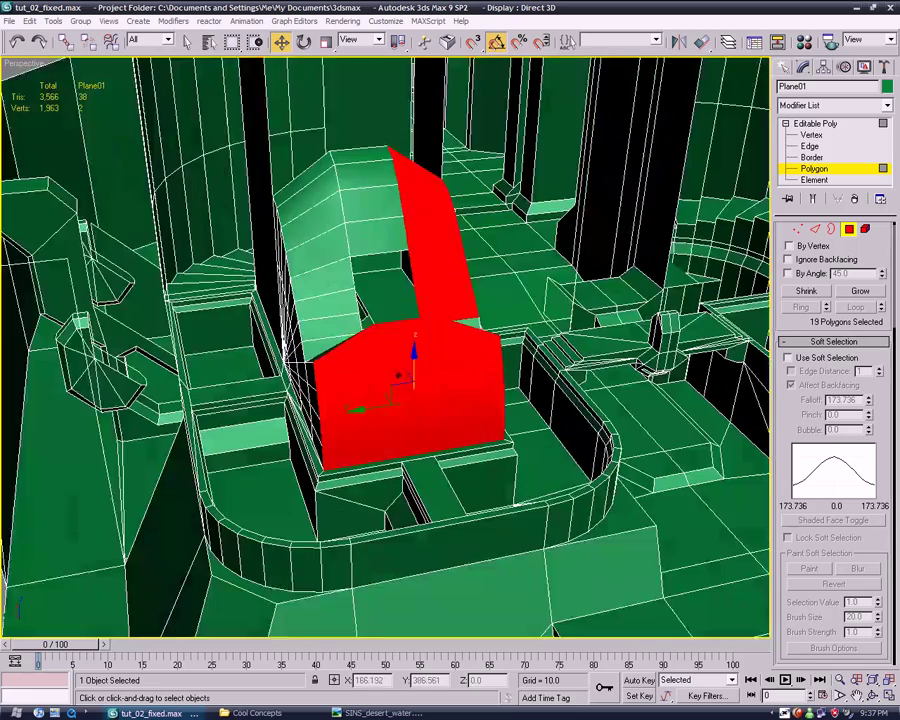
{"action": "mouse_move", "coordinate": [325, 352]}
{"action": "middle_mouse_down", "text": "alt"}
{"action": "mouse_move", "coordinate": [312, 349]}
{"action": "mouse_move", "coordinate": [350, 410]}
{"action": "middle_mouse_up", "text": "alt"}
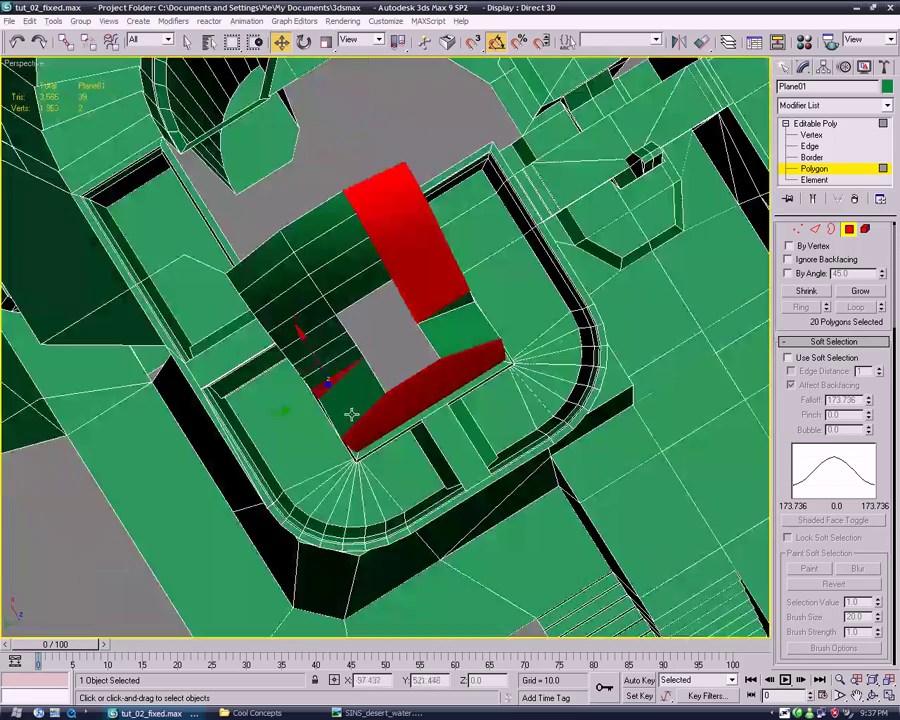
{"action": "left_click", "coordinate": [458, 344], "text": "ctrl"}
{"action": "left_click", "coordinate": [456, 315], "text": "ctrl"}
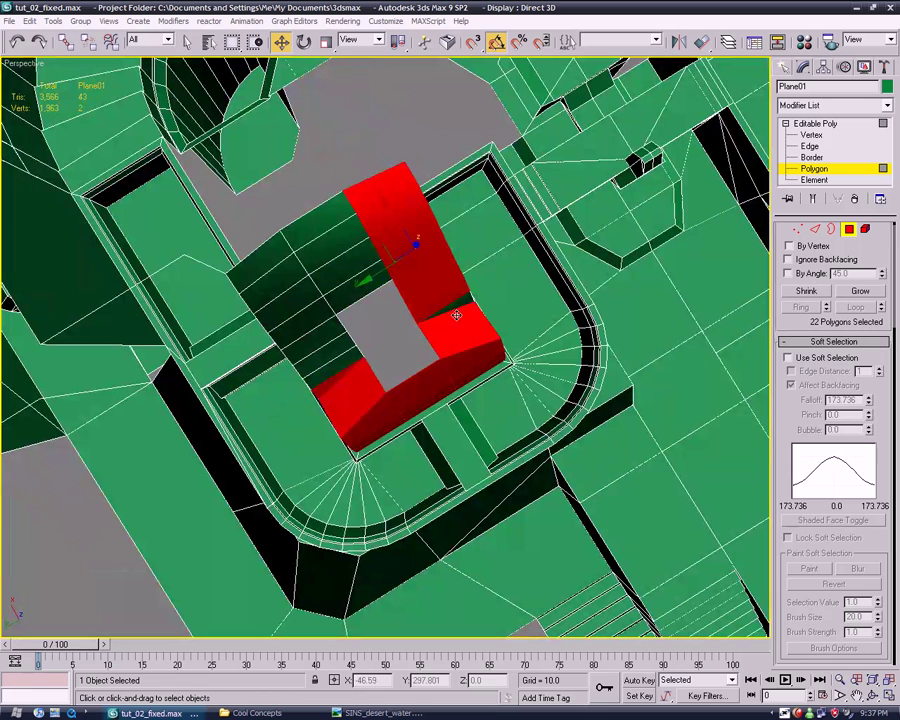
{"action": "left_click", "coordinate": [322, 355], "text": "ctrl"}
{"action": "left_click", "coordinate": [311, 342], "text": "ctrl"}
{"action": "left_click", "coordinate": [297, 305], "text": "ctrl"}
{"action": "left_click", "coordinate": [273, 269], "text": "ctrl"}
{"action": "left_click", "coordinate": [285, 248], "text": "ctrl"}
{"action": "left_click", "coordinate": [317, 233], "text": "ctrl"}
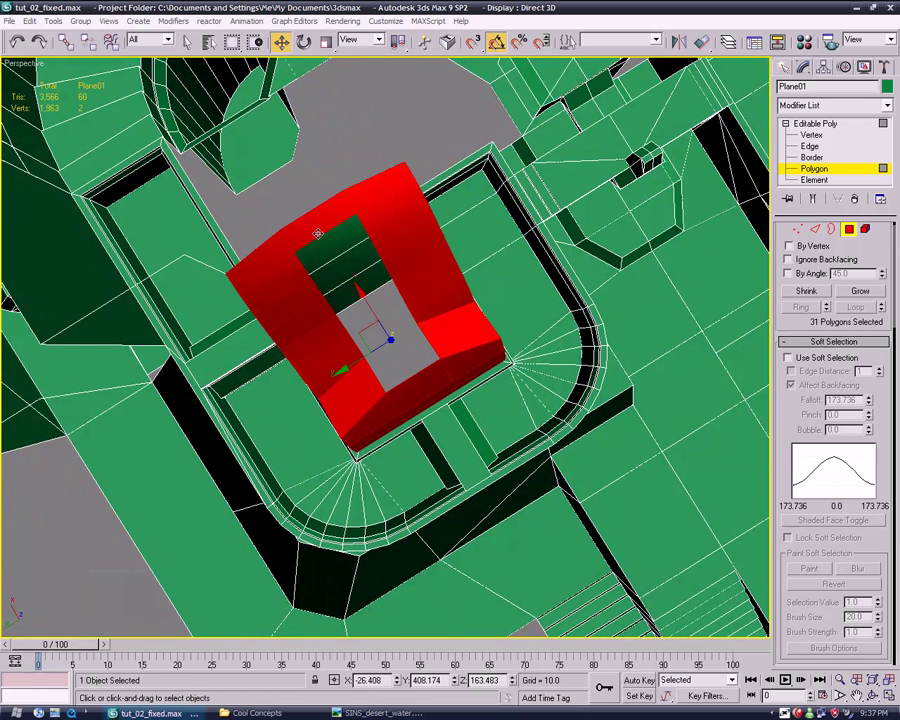
{"action": "left_click", "coordinate": [328, 243], "text": "ctrl"}
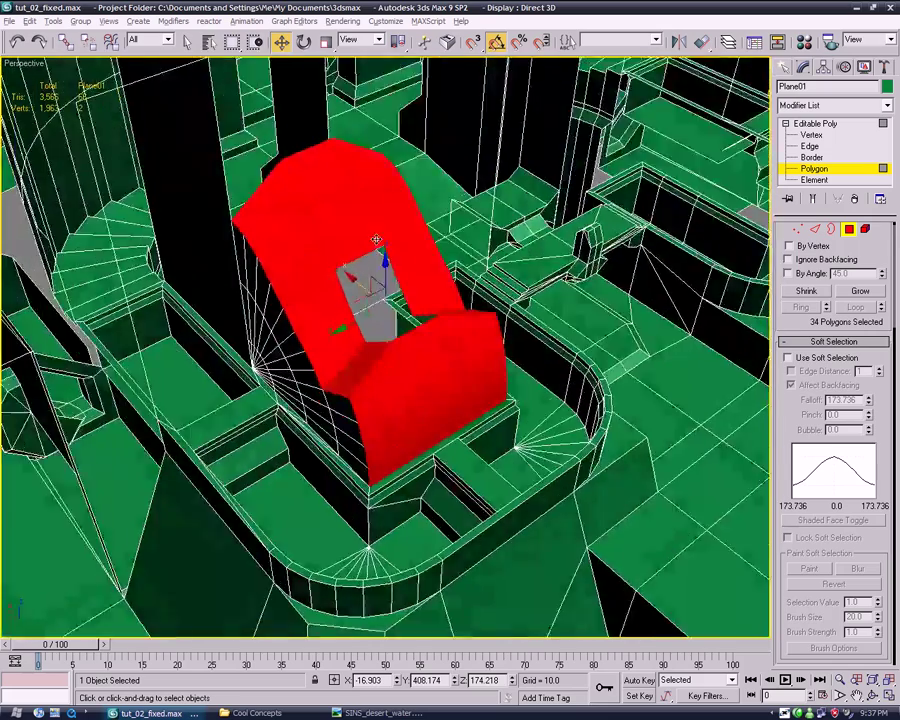
- Non-uniformly scale the 34 chair polygons narrower along Y, checking from several angles
{"action": "middle_click_drag", "start_coordinate": [335, 248], "coordinate": [351, 33], "text": "alt"}
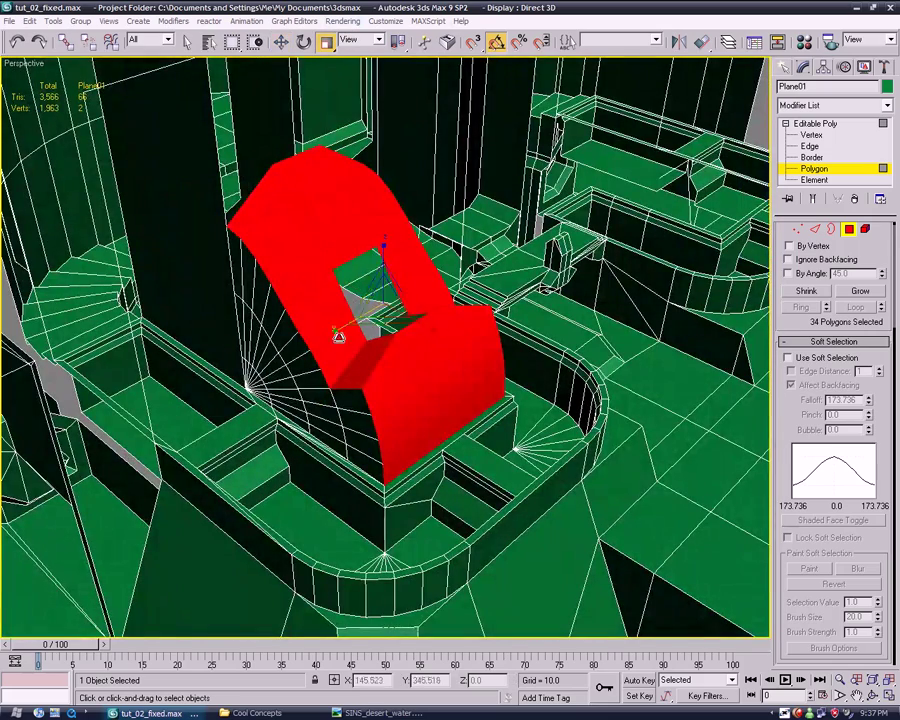
{"action": "left_click_drag", "start_coordinate": [336, 331], "coordinate": [357, 322]}
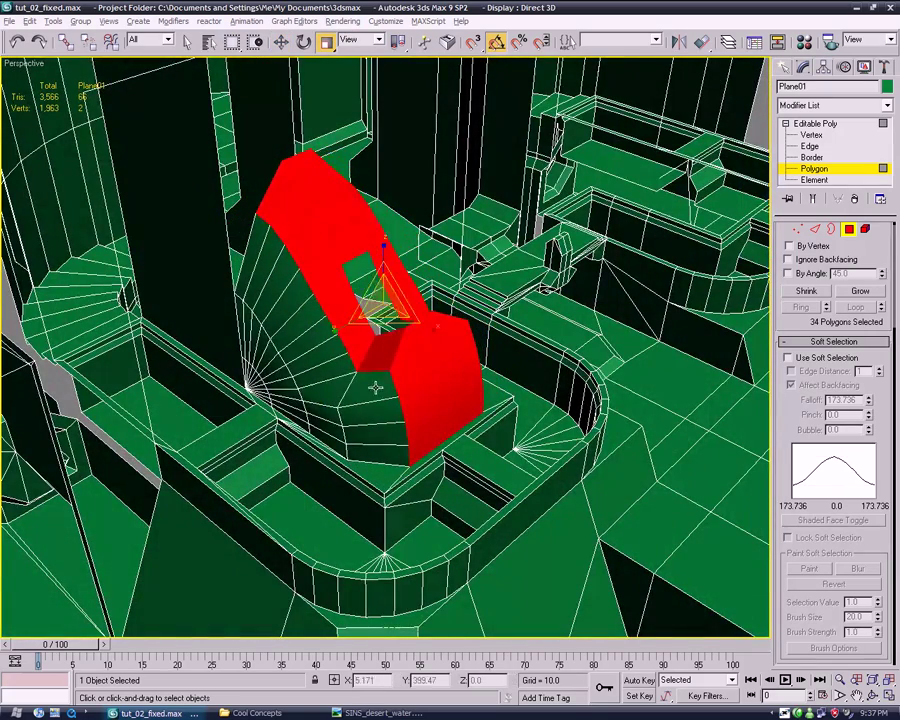
{"action": "mouse_move", "coordinate": [376, 387]}
{"action": "middle_mouse_down", "text": "alt"}
{"action": "mouse_move", "coordinate": [456, 395]}
{"action": "mouse_move", "coordinate": [403, 372]}
{"action": "mouse_move", "coordinate": [398, 400]}
{"action": "mouse_move", "coordinate": [389, 378]}
{"action": "middle_mouse_up", "text": "alt"}
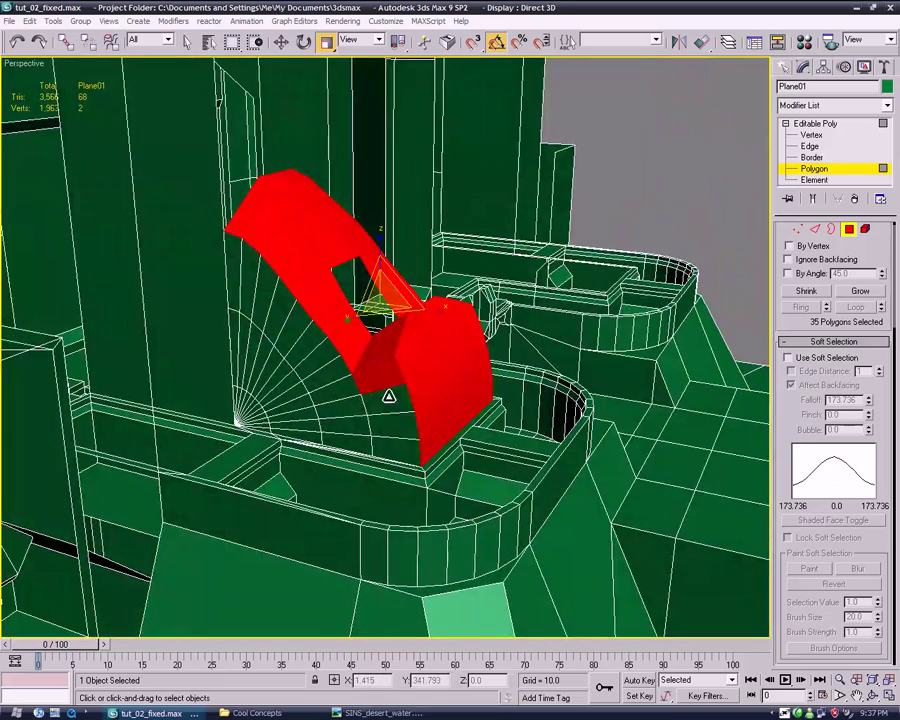
{"action": "mouse_move", "coordinate": [392, 426]}
{"action": "middle_mouse_down", "text": "alt"}
{"action": "mouse_move", "coordinate": [321, 444]}
{"action": "mouse_move", "coordinate": [357, 391]}
{"action": "middle_mouse_up", "text": "alt"}
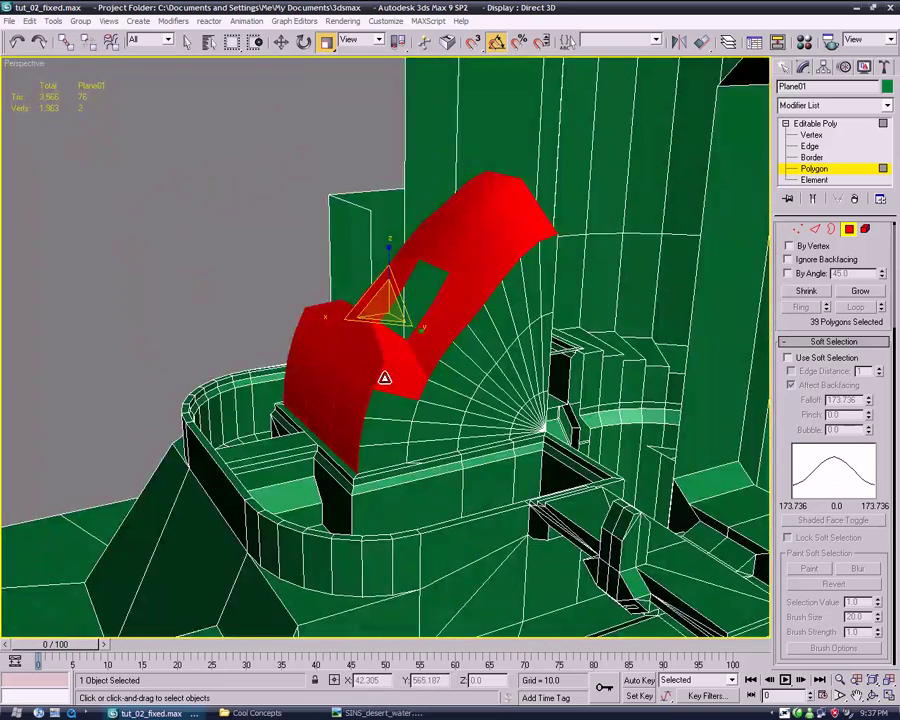
{"action": "middle_click_drag", "start_coordinate": [393, 455], "coordinate": [413, 353], "text": "alt"}
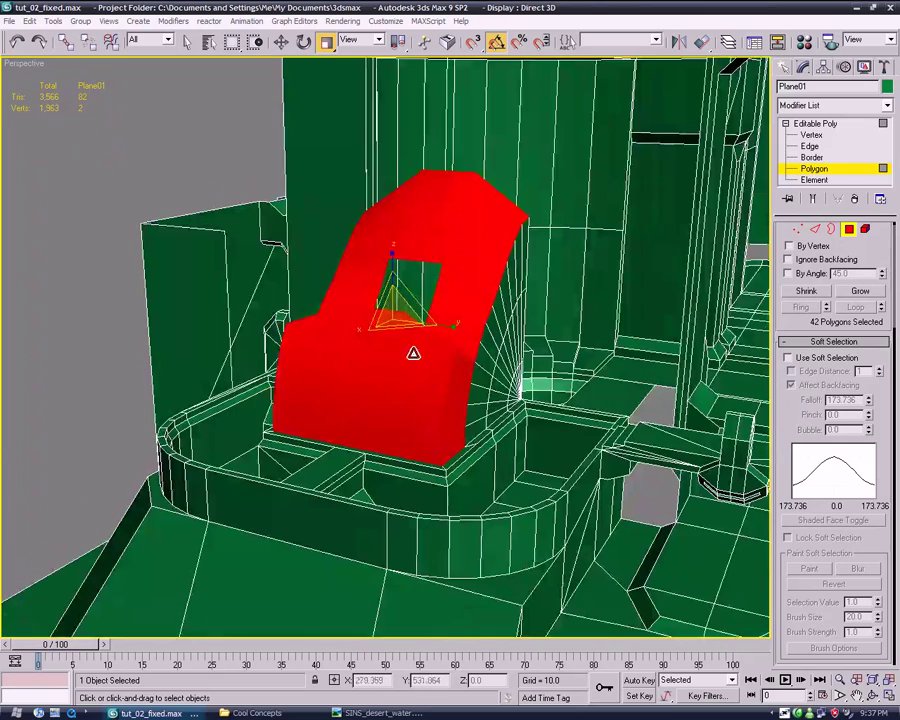
{"action": "left_click_drag", "start_coordinate": [452, 327], "coordinate": [430, 328]}
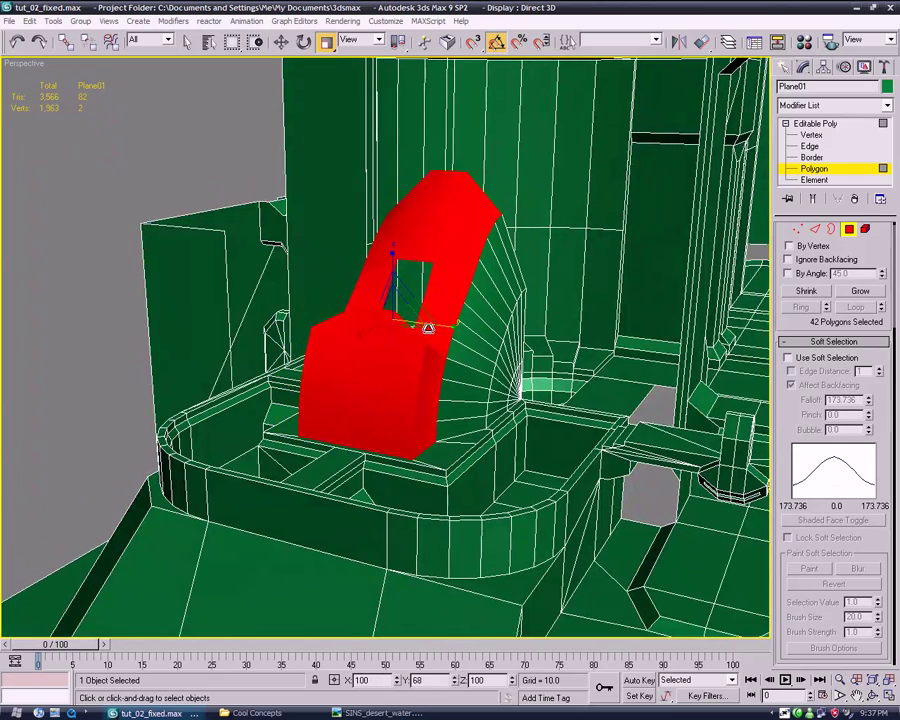
{"action": "mouse_move", "coordinate": [430, 328]}
{"action": "middle_mouse_down", "text": "alt"}
{"action": "mouse_move", "coordinate": [437, 345]}
{"action": "mouse_move", "coordinate": [398, 304]}
{"action": "mouse_move", "coordinate": [398, 268]}
{"action": "mouse_move", "coordinate": [460, 277]}
{"action": "mouse_move", "coordinate": [385, 300]}
{"action": "mouse_move", "coordinate": [357, 296]}
{"action": "middle_mouse_up", "text": "alt"}
{"action": "left_click_drag", "start_coordinate": [357, 296], "coordinate": [351, 293]}
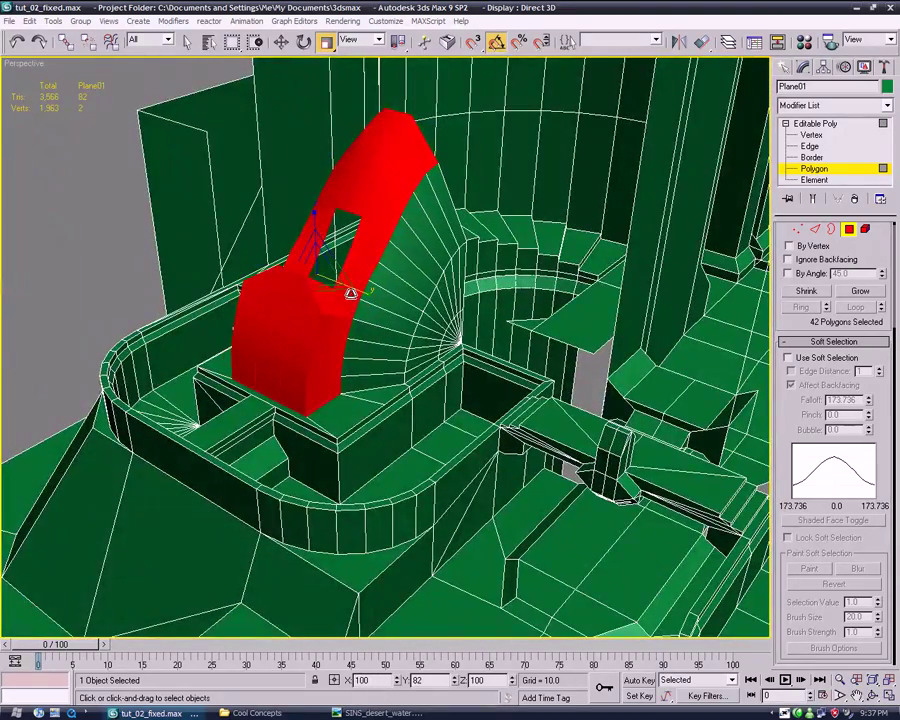
{"action": "mouse_move", "coordinate": [351, 293]}
{"action": "middle_mouse_down", "text": "alt"}
{"action": "mouse_move", "coordinate": [509, 298]}
{"action": "mouse_move", "coordinate": [597, 255]}
{"action": "mouse_move", "coordinate": [454, 347]}
{"action": "mouse_move", "coordinate": [455, 359]}
{"action": "middle_mouse_up", "text": "alt"}
{"action": "scroll", "coordinate": [590, 256], "scroll_direction": "up", "scroll_amount": 2}
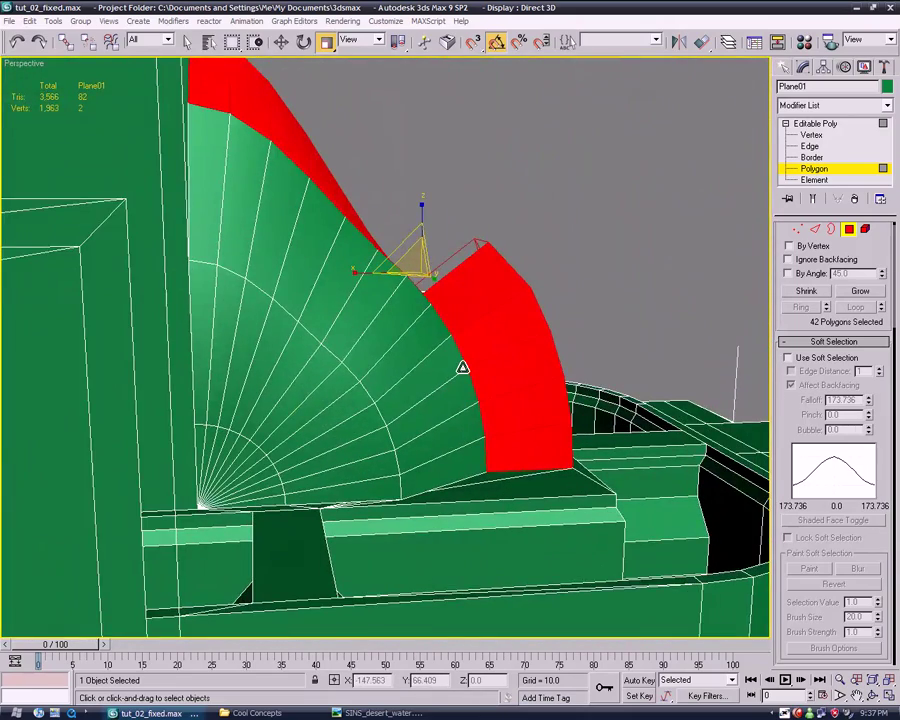
{"action": "middle_click_drag", "start_coordinate": [462, 368], "coordinate": [351, 436], "text": "alt"}
- Select the twelve red panel faces and scale them to 47% along Y
{"action": "left_click", "coordinate": [397, 453]}
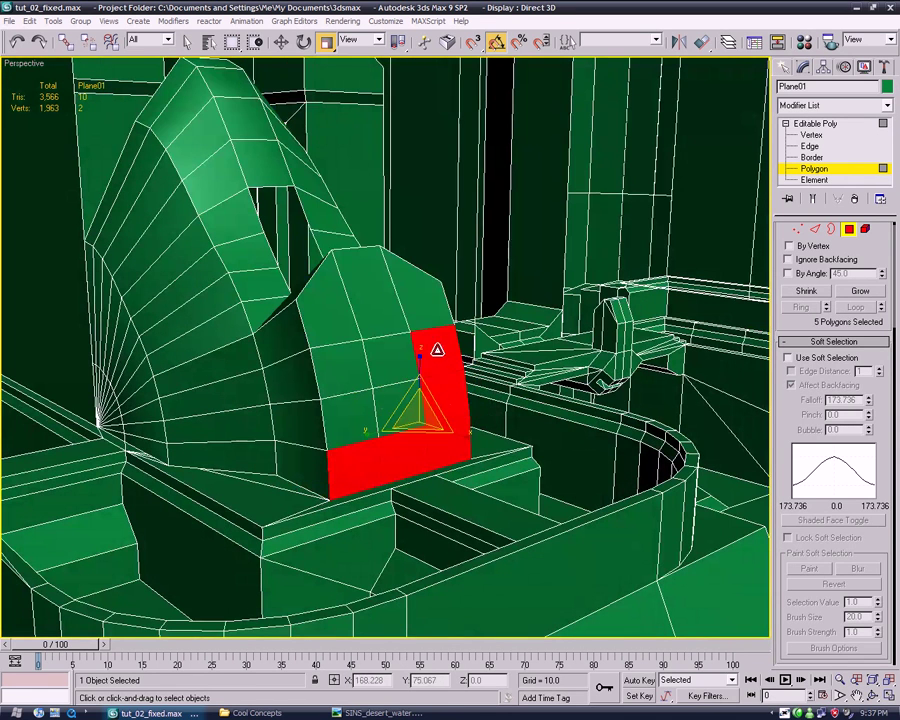
{"action": "left_click", "coordinate": [374, 304], "text": "ctrl"}
{"action": "left_click", "coordinate": [355, 275], "text": "ctrl"}
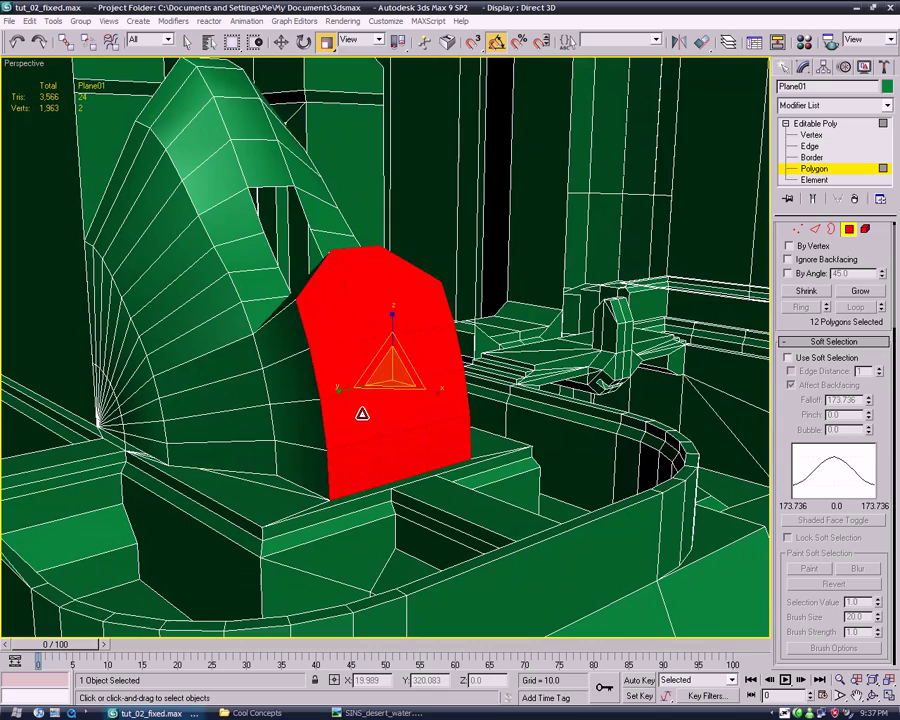
{"action": "left_click_drag", "start_coordinate": [362, 413], "coordinate": [385, 387]}
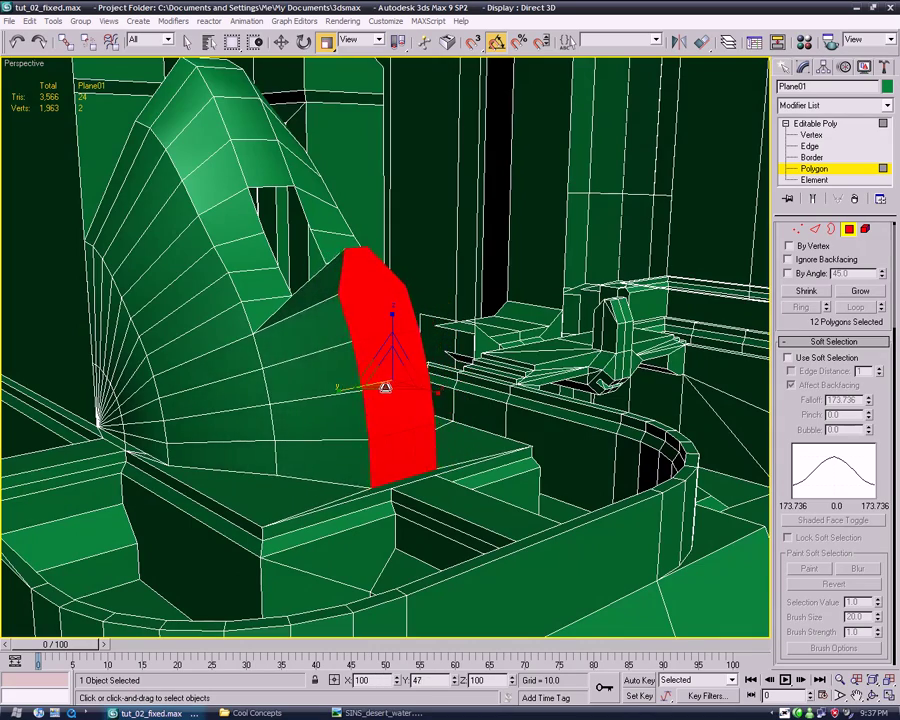
{"action": "mouse_move", "coordinate": [387, 388]}
{"action": "middle_mouse_down", "text": "alt"}
{"action": "mouse_move", "coordinate": [344, 456]}
{"action": "mouse_move", "coordinate": [400, 420]}
{"action": "mouse_move", "coordinate": [484, 476]}
{"action": "mouse_move", "coordinate": [477, 444]}
{"action": "mouse_move", "coordinate": [572, 366]}
{"action": "mouse_move", "coordinate": [576, 436]}
{"action": "mouse_move", "coordinate": [470, 400]}
{"action": "mouse_move", "coordinate": [355, 430]}
{"action": "mouse_move", "coordinate": [311, 410]}
{"action": "mouse_move", "coordinate": [303, 392]}
{"action": "middle_mouse_up", "text": "alt"}
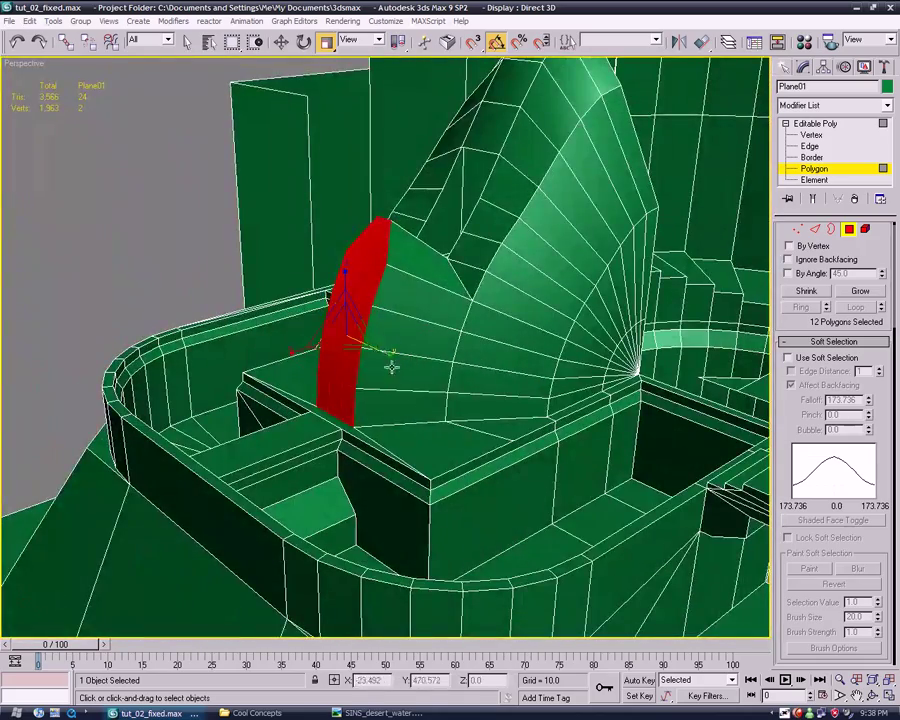
{"action": "mouse_move", "coordinate": [391, 368]}
{"action": "middle_mouse_down", "text": "alt"}
{"action": "mouse_move", "coordinate": [376, 438]}
{"action": "mouse_move", "coordinate": [396, 400]}
{"action": "mouse_move", "coordinate": [342, 426]}
{"action": "mouse_move", "coordinate": [365, 388]}
{"action": "mouse_move", "coordinate": [382, 386]}
{"action": "mouse_move", "coordinate": [436, 410]}
{"action": "mouse_move", "coordinate": [415, 420]}
{"action": "middle_mouse_up", "text": "alt"}
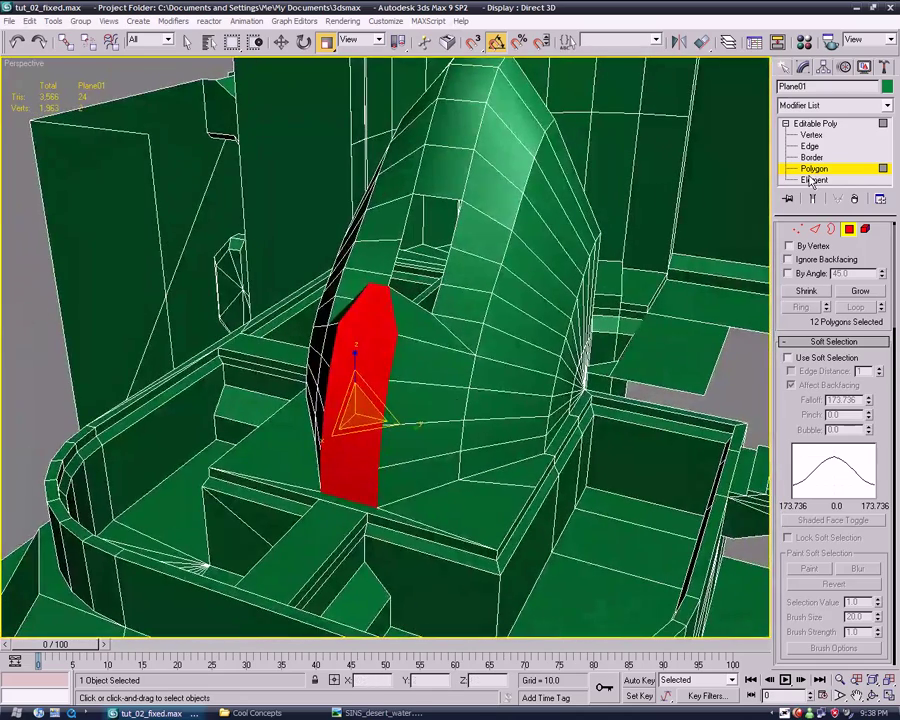
{"action": "middle_click_drag", "start_coordinate": [680, 270], "coordinate": [597, 317], "text": "alt"}
{"action": "scroll", "coordinate": [522, 322], "scroll_direction": "up", "scroll_amount": 3}
- Cut a new edge from a corner vertex across the face beside the fan roof
{"action": "left_click", "coordinate": [402, 366]}
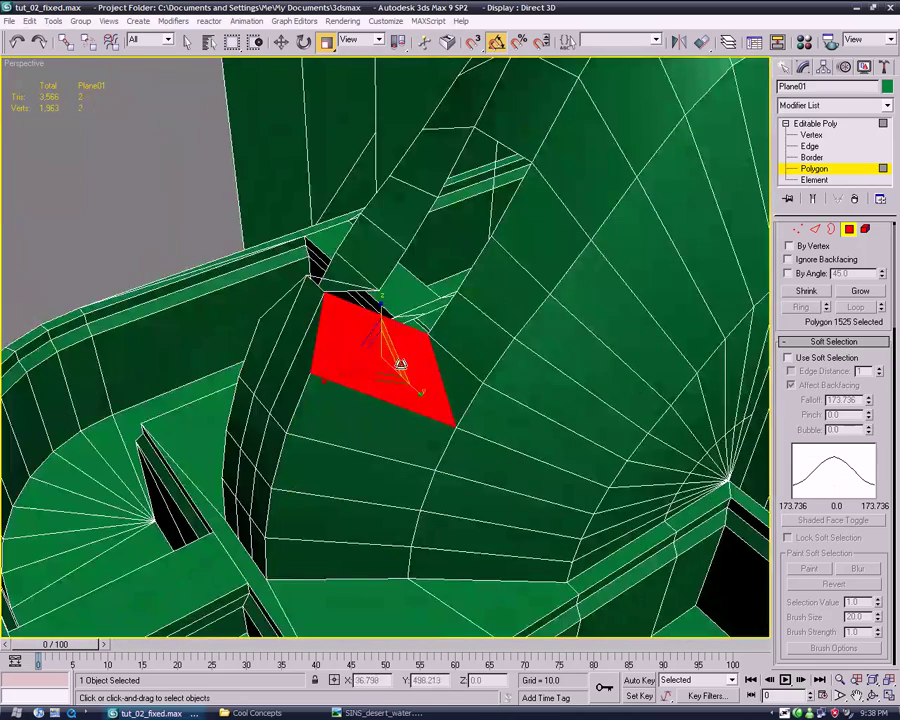
{"action": "left_click", "coordinate": [786, 344]}
{"action": "left_click", "coordinate": [860, 636]}
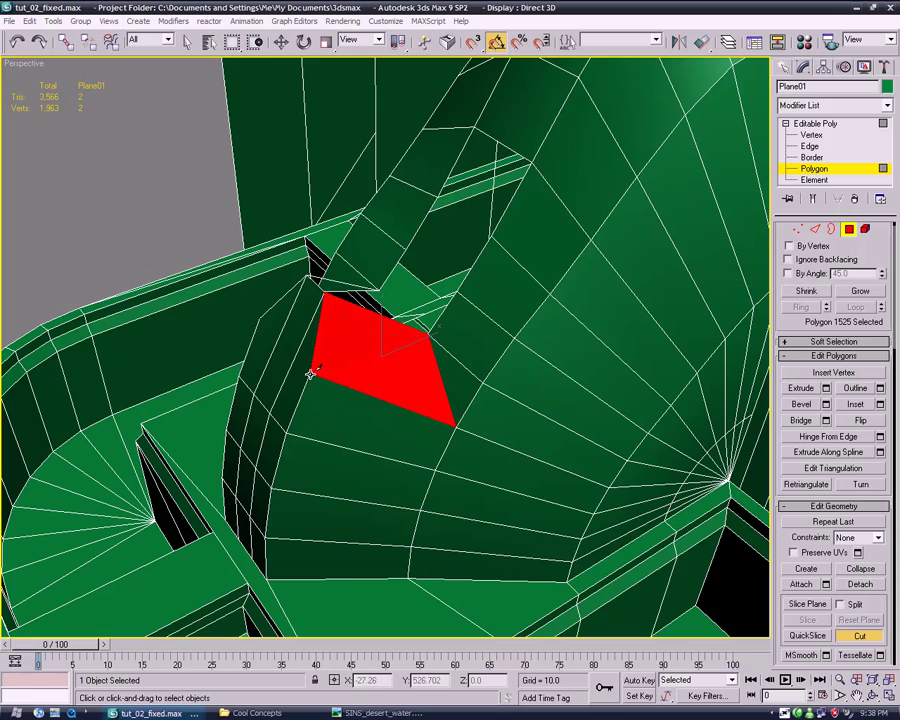
{"action": "mouse_move", "coordinate": [326, 421]}
{"action": "middle_mouse_down", "text": "alt"}
{"action": "mouse_move", "coordinate": [335, 406]}
{"action": "mouse_move", "coordinate": [386, 392]}
{"action": "mouse_move", "coordinate": [346, 430]}
{"action": "mouse_move", "coordinate": [436, 434]}
{"action": "middle_mouse_up", "text": "alt"}
{"action": "left_click", "coordinate": [376, 345]}
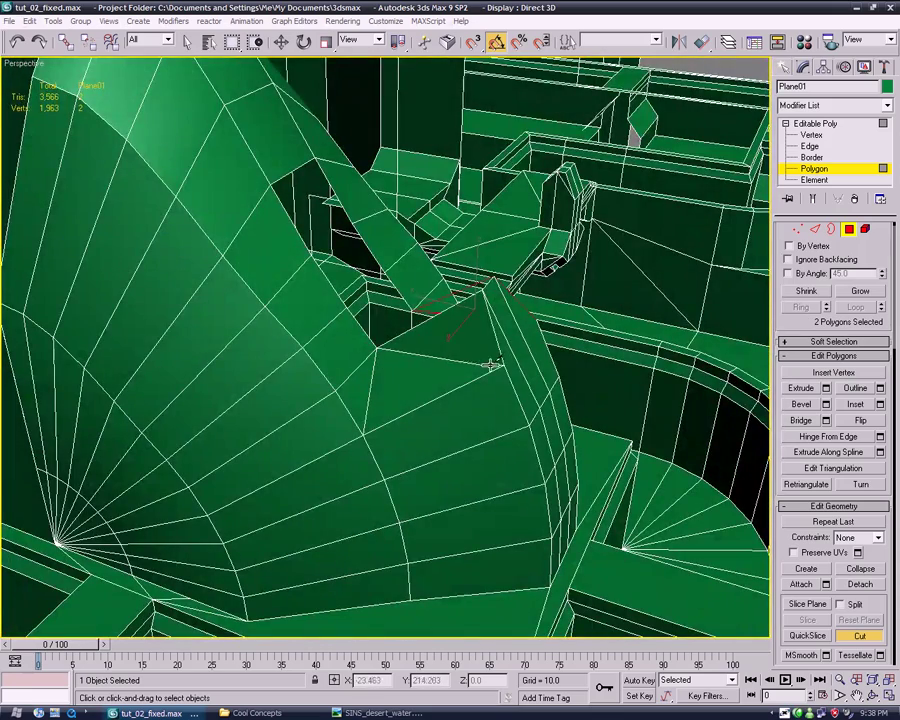
{"action": "left_click", "coordinate": [862, 636]}
{"action": "mouse_move", "coordinate": [570, 470]}
{"action": "middle_mouse_down", "text": "alt"}
{"action": "mouse_move", "coordinate": [535, 466]}
{"action": "mouse_move", "coordinate": [520, 480]}
{"action": "middle_mouse_up", "text": "alt"}
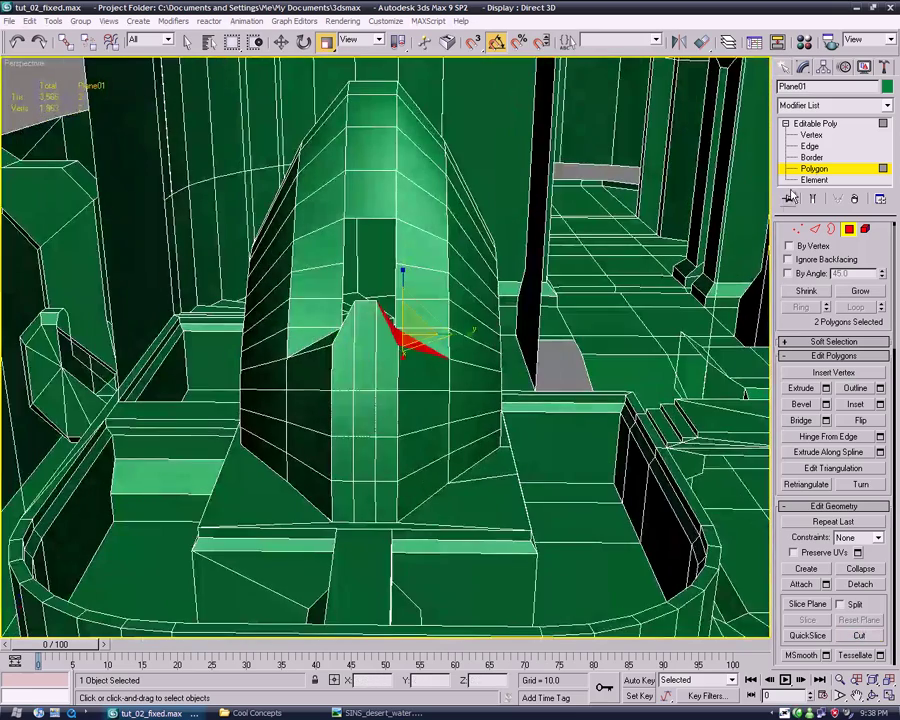
{"action": "left_click", "coordinate": [811, 134]}
{"action": "mouse_move", "coordinate": [450, 358]}
{"action": "middle_mouse_down", "text": "alt"}
{"action": "mouse_move", "coordinate": [420, 358]}
{"action": "mouse_move", "coordinate": [393, 326]}
{"action": "mouse_move", "coordinate": [412, 466]}
{"action": "mouse_move", "coordinate": [589, 338]}
{"action": "mouse_move", "coordinate": [553, 383]}
{"action": "middle_mouse_up", "text": "alt"}
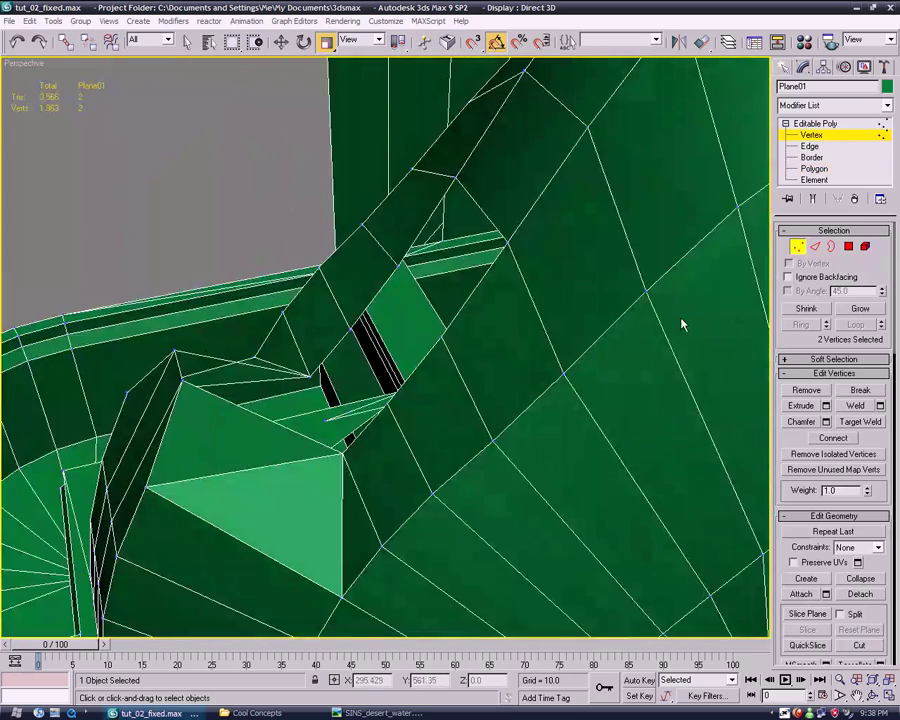
- At Edge level, move the strip's end edges to line up with the wall
{"action": "left_click", "coordinate": [818, 169]}
{"action": "middle_click_drag", "start_coordinate": [625, 378], "coordinate": [670, 366], "text": "alt"}
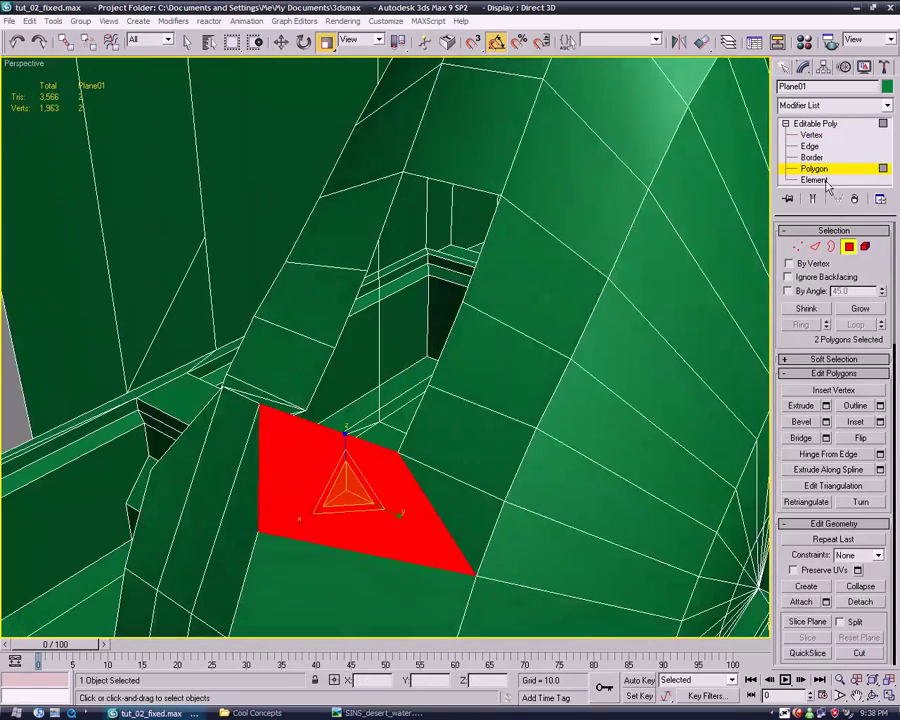
{"action": "key", "text": "2"}
{"action": "left_click", "coordinate": [258, 404]}
{"action": "middle_click_drag", "start_coordinate": [258, 404], "coordinate": [390, 466]}
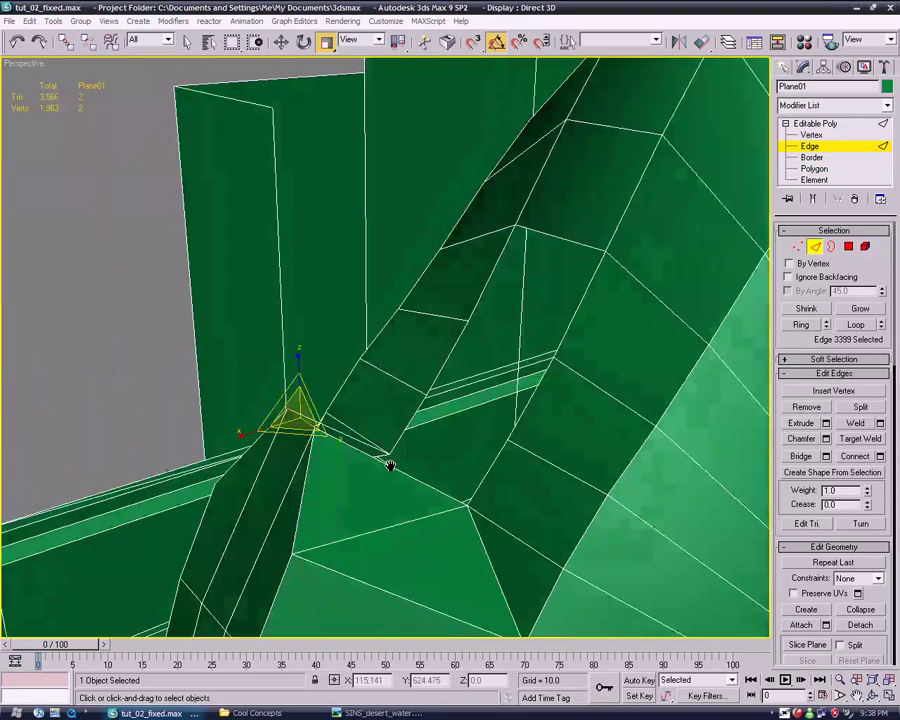
{"action": "left_click", "coordinate": [283, 42]}
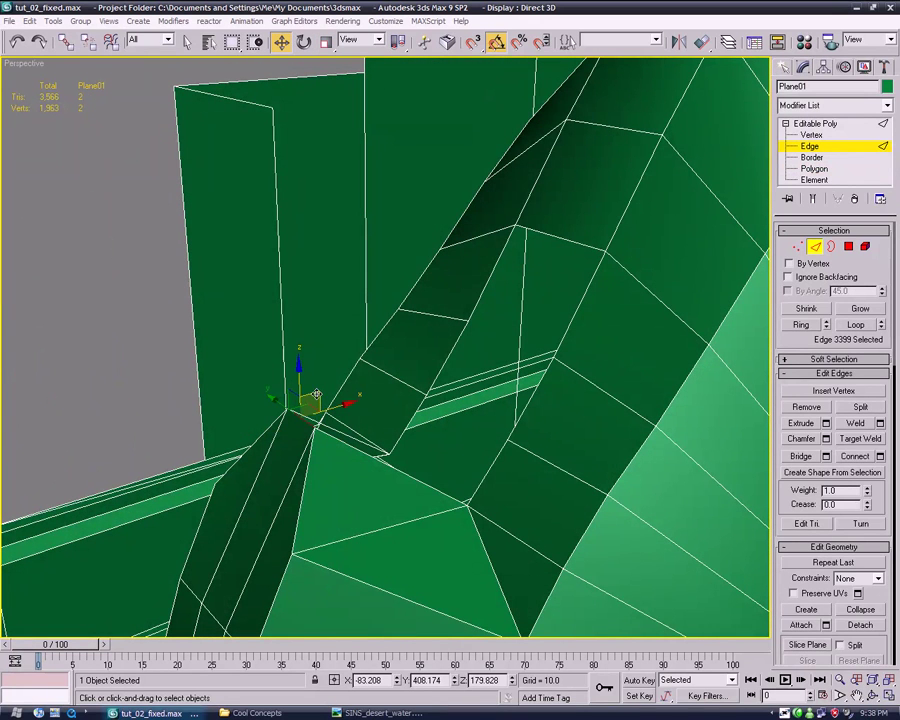
{"action": "left_click", "coordinate": [370, 324]}
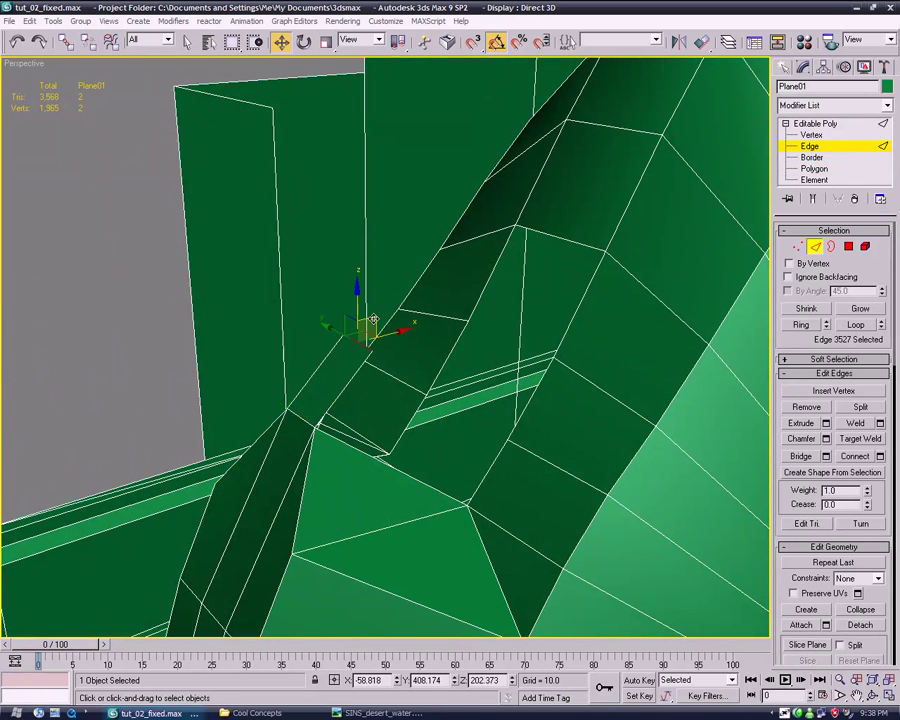
{"action": "left_click_drag", "start_coordinate": [446, 262], "coordinate": [446, 263]}
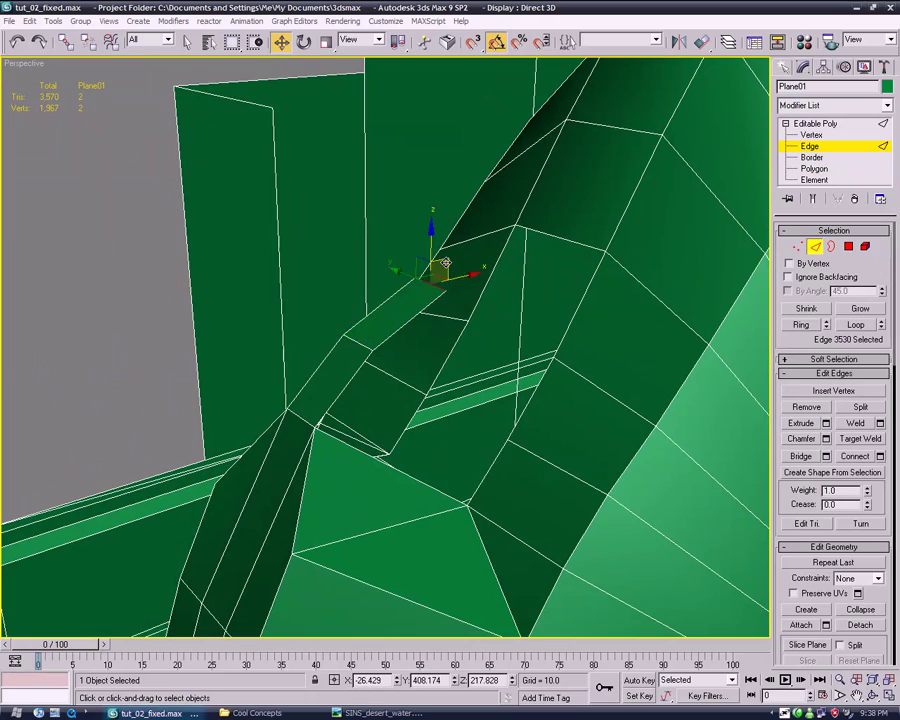
{"action": "mouse_move", "coordinate": [551, 217]}
{"action": "middle_mouse_down", "text": "alt"}
{"action": "mouse_move", "coordinate": [592, 402]}
{"action": "mouse_move", "coordinate": [500, 525]}
{"action": "mouse_move", "coordinate": [432, 512]}
{"action": "mouse_move", "coordinate": [516, 368]}
{"action": "mouse_move", "coordinate": [527, 407]}
{"action": "mouse_move", "coordinate": [517, 410]}
{"action": "middle_mouse_up", "text": "alt"}
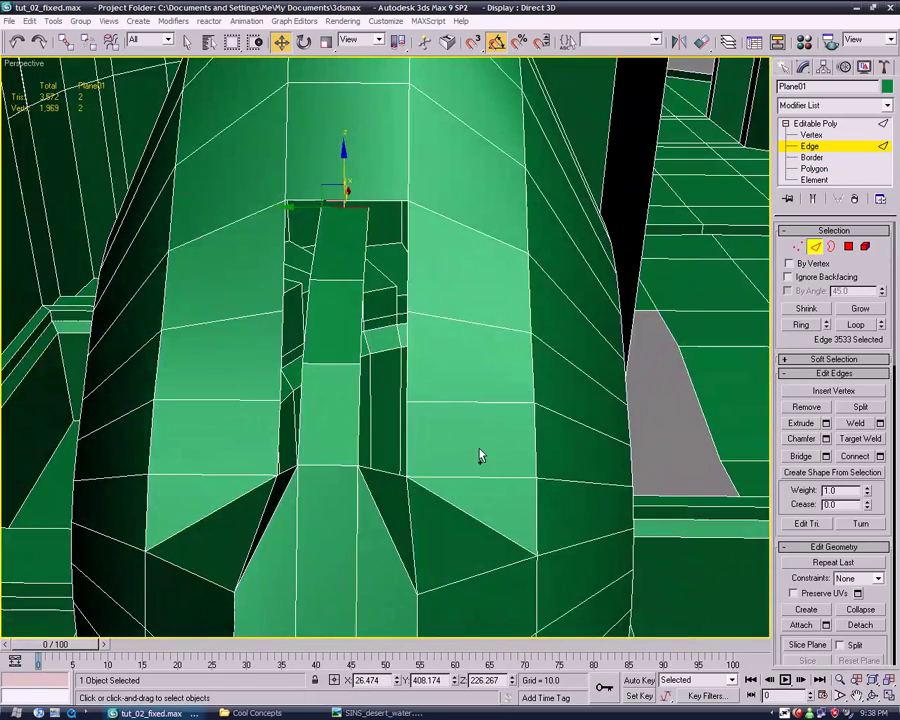
{"action": "mouse_move", "coordinate": [480, 456]}
{"action": "middle_mouse_down", "text": "alt"}
{"action": "mouse_move", "coordinate": [468, 440]}
{"action": "mouse_move", "coordinate": [496, 482]}
{"action": "mouse_move", "coordinate": [435, 476]}
{"action": "middle_mouse_up", "text": "alt"}
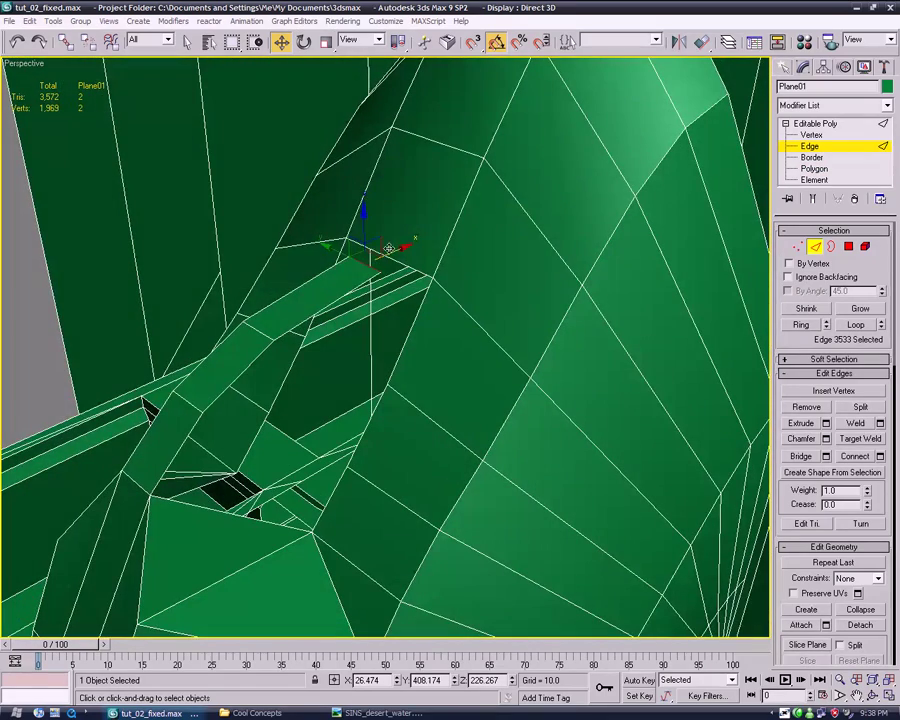
{"action": "mouse_move", "coordinate": [380, 242]}
{"action": "left_mouse_down"}
{"action": "mouse_move", "coordinate": [350, 239]}
{"action": "mouse_move", "coordinate": [353, 224]}
{"action": "left_mouse_up"}
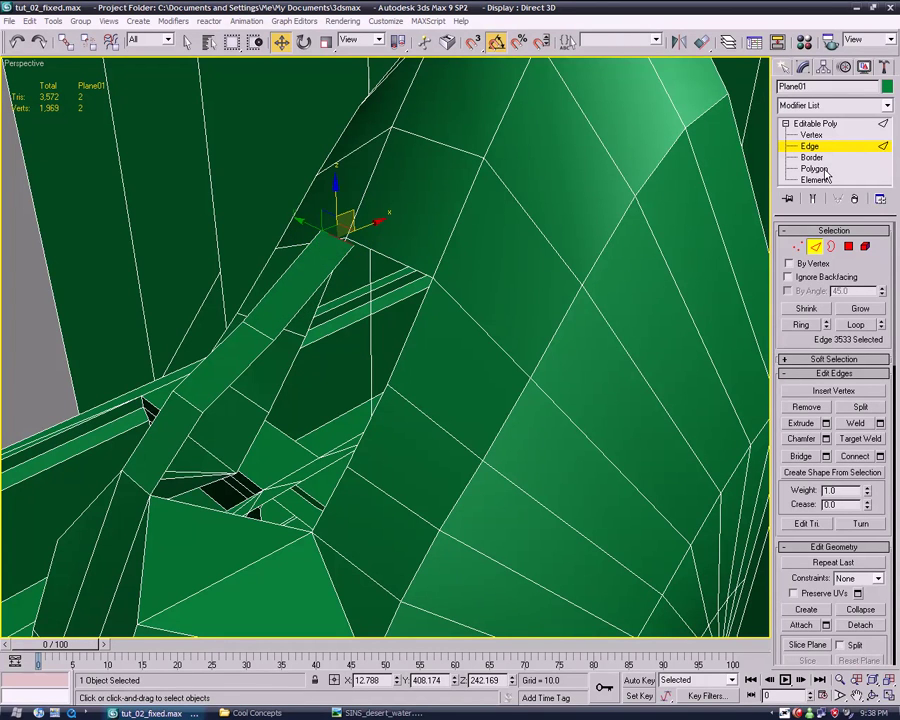
- Select pairs of open edges along the gap and around the grey open face
{"action": "left_click", "coordinate": [416, 317]}
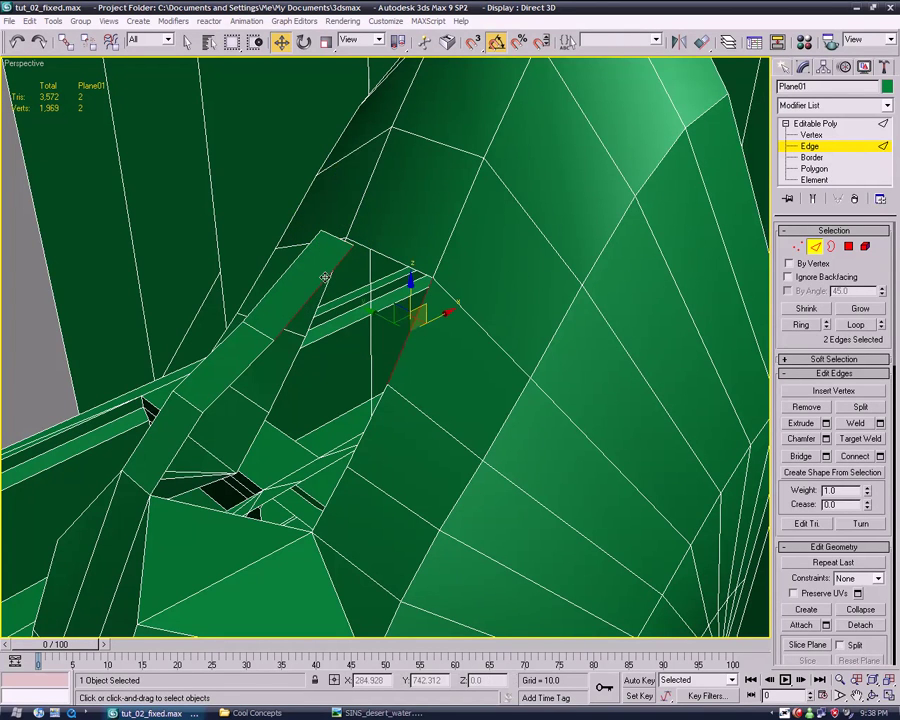
{"action": "left_click", "coordinate": [373, 417], "text": "ctrl"}
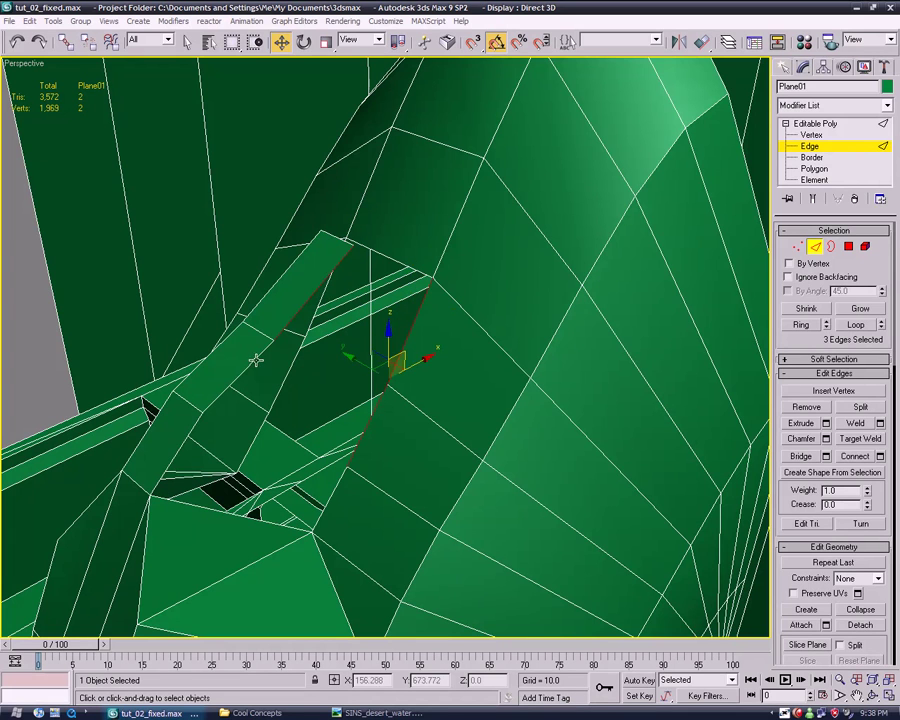
{"action": "left_click", "coordinate": [254, 461], "text": "ctrl"}
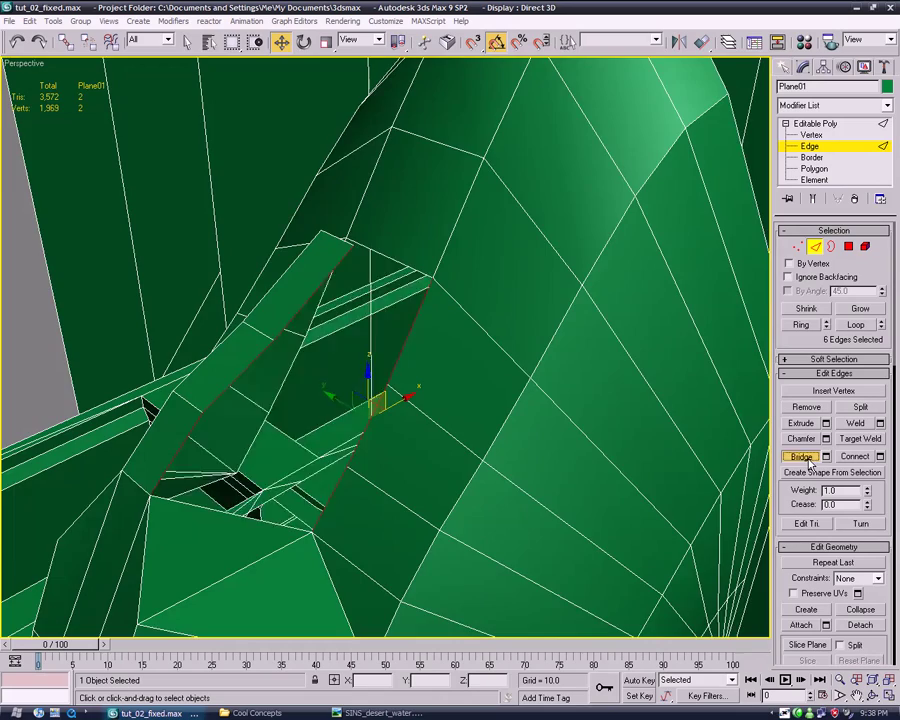
{"action": "mouse_move", "coordinate": [488, 462]}
{"action": "middle_mouse_down", "text": "alt"}
{"action": "mouse_move", "coordinate": [378, 418]}
{"action": "mouse_move", "coordinate": [452, 396]}
{"action": "mouse_move", "coordinate": [494, 455]}
{"action": "mouse_move", "coordinate": [438, 482]}
{"action": "middle_mouse_up", "text": "alt"}
{"action": "left_click", "coordinate": [417, 492]}
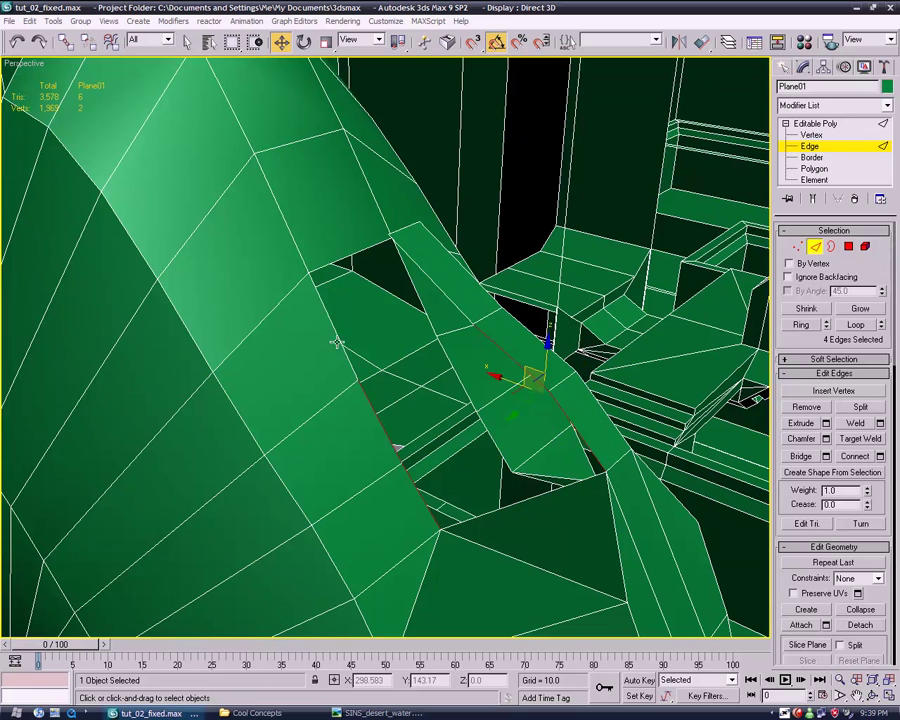
{"action": "left_click", "coordinate": [445, 288], "text": "ctrl"}
{"action": "scroll", "coordinate": [490, 340], "scroll_direction": "up", "scroll_amount": 2}
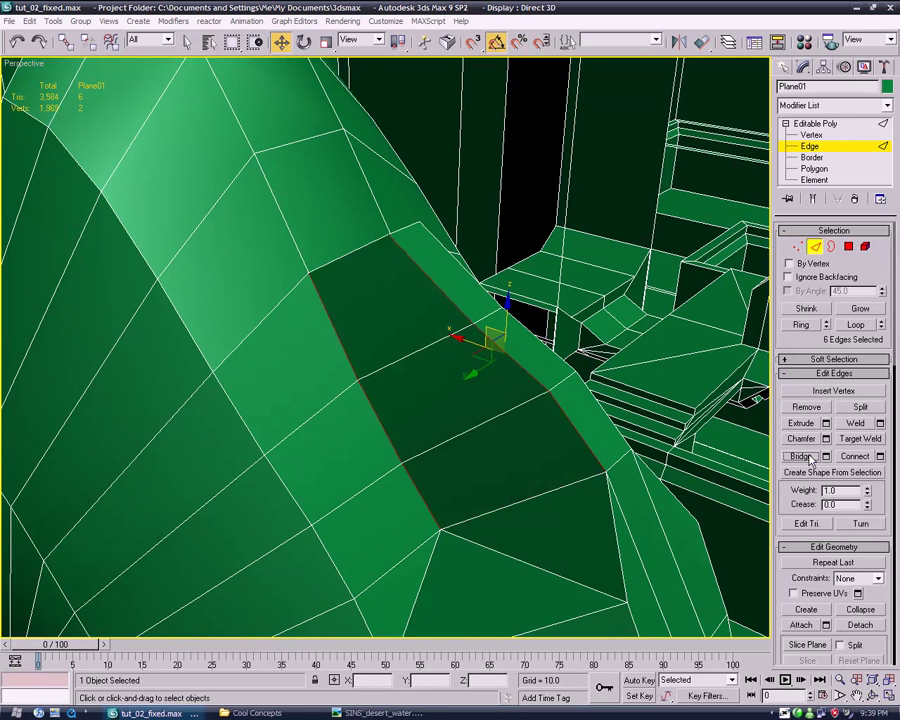
{"action": "mouse_move", "coordinate": [490, 340]}
{"action": "middle_mouse_down", "text": "alt"}
{"action": "mouse_move", "coordinate": [538, 498]}
{"action": "mouse_move", "coordinate": [415, 410]}
{"action": "middle_mouse_up", "text": "alt"}
{"action": "left_click", "coordinate": [386, 345]}
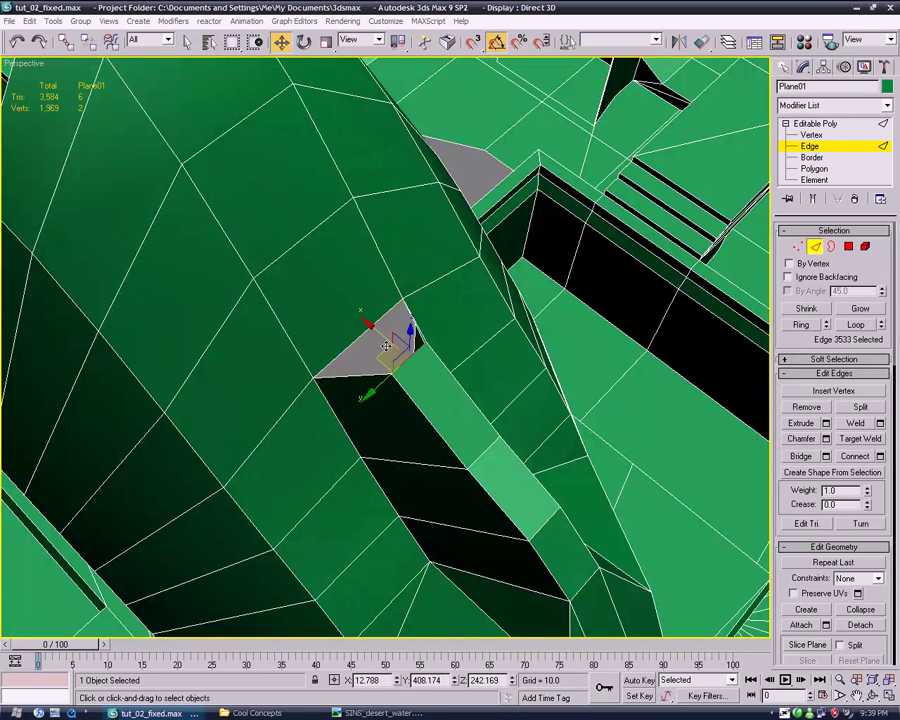
{"action": "left_click", "coordinate": [365, 332], "text": "ctrl"}
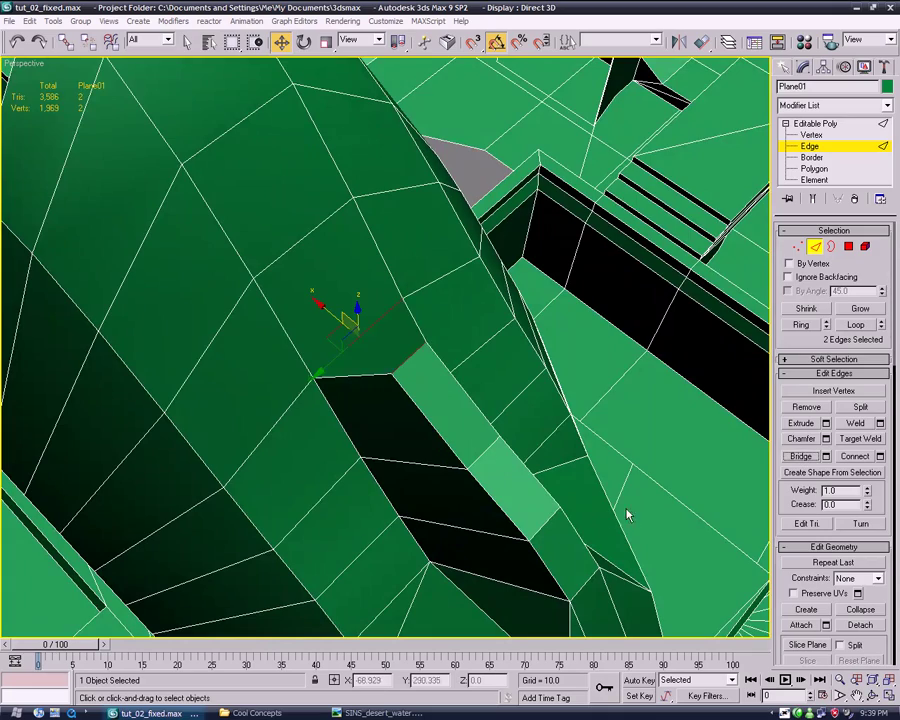
{"action": "mouse_move", "coordinate": [627, 512]}
{"action": "middle_mouse_down", "text": "alt"}
{"action": "mouse_move", "coordinate": [578, 438]}
{"action": "mouse_move", "coordinate": [602, 382]}
{"action": "mouse_move", "coordinate": [634, 416]}
{"action": "mouse_move", "coordinate": [597, 424]}
{"action": "mouse_move", "coordinate": [611, 398]}
{"action": "middle_mouse_up", "text": "alt"}
- Select a single strip edge and zoom out to review the structure
{"action": "left_click", "coordinate": [412, 414]}
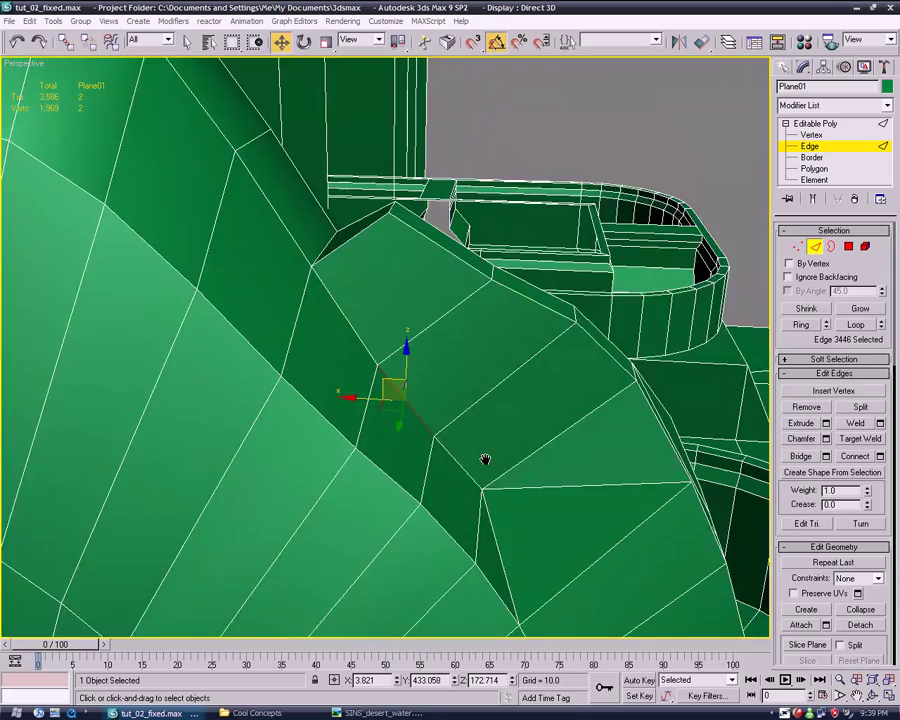
{"action": "middle_click_drag", "start_coordinate": [484, 459], "coordinate": [457, 421], "text": "alt"}
{"action": "scroll", "coordinate": [459, 421], "scroll_direction": "down", "scroll_amount": 2}
{"action": "scroll", "coordinate": [514, 462], "scroll_direction": "down", "scroll_amount": 3}
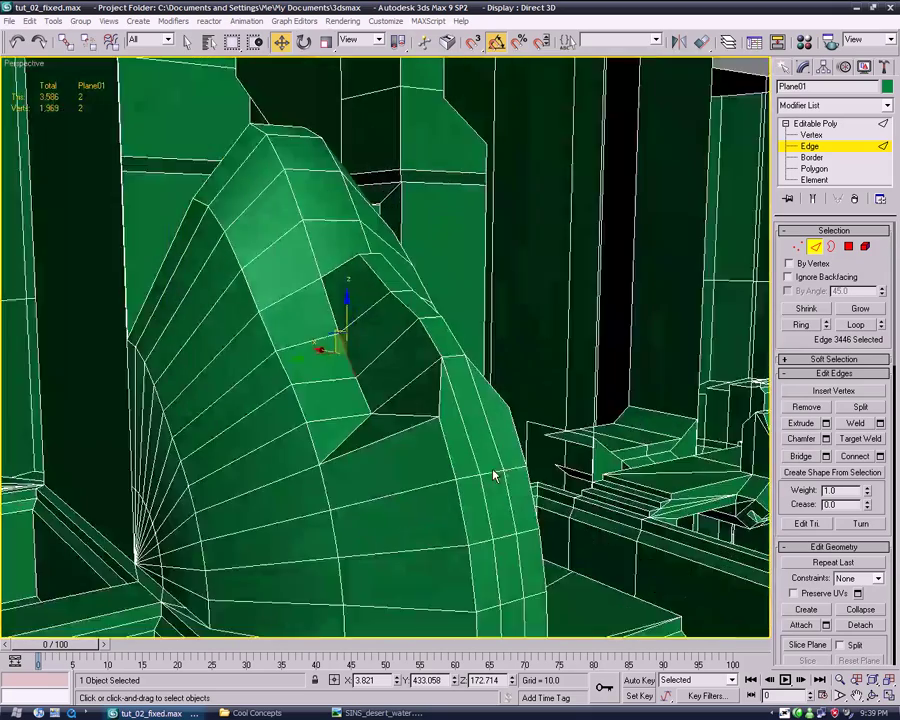
{"action": "scroll", "coordinate": [492, 474], "scroll_direction": "down", "scroll_amount": 2}
{"action": "scroll", "coordinate": [442, 468], "scroll_direction": "down", "scroll_amount": 2}
{"action": "scroll", "coordinate": [455, 480], "scroll_direction": "down", "scroll_amount": 3}
{"action": "mouse_move", "coordinate": [455, 480]}
{"action": "middle_mouse_down", "text": "alt"}
{"action": "mouse_move", "coordinate": [290, 505]}
{"action": "mouse_move", "coordinate": [490, 479]}
{"action": "mouse_move", "coordinate": [470, 460]}
{"action": "mouse_move", "coordinate": [416, 444]}
{"action": "mouse_move", "coordinate": [446, 436]}
{"action": "mouse_move", "coordinate": [462, 466]}
{"action": "mouse_move", "coordinate": [454, 428]}
{"action": "mouse_move", "coordinate": [434, 418]}
{"action": "mouse_move", "coordinate": [484, 424]}
{"action": "mouse_move", "coordinate": [463, 425]}
{"action": "middle_mouse_up", "text": "alt"}
{"action": "scroll", "coordinate": [271, 512], "scroll_direction": "up", "scroll_amount": 2}
{"action": "scroll", "coordinate": [490, 479], "scroll_direction": "up", "scroll_amount": 3}
- Select the fan roof object Plane01 and enter Polygon sub-object level
{"action": "key", "text": "alt+ctrl+z"}
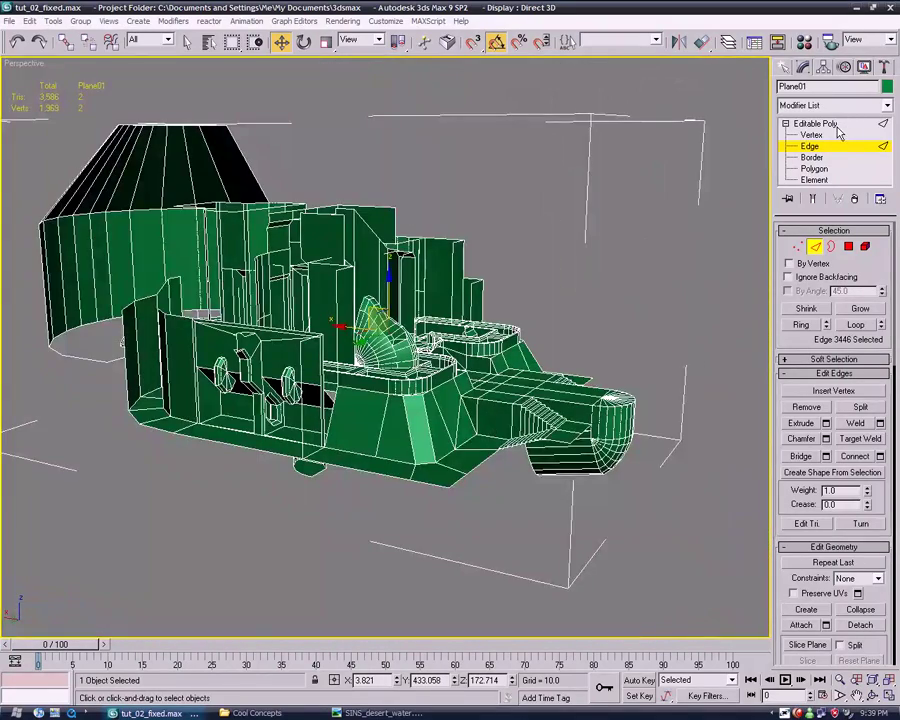
{"action": "left_click", "coordinate": [818, 123]}
{"action": "left_click", "coordinate": [643, 327]}
{"action": "mouse_move", "coordinate": [643, 327]}
{"action": "middle_mouse_down", "text": "alt"}
{"action": "mouse_move", "coordinate": [663, 335]}
{"action": "mouse_move", "coordinate": [625, 315]}
{"action": "mouse_move", "coordinate": [671, 336]}
{"action": "middle_mouse_up", "text": "alt"}
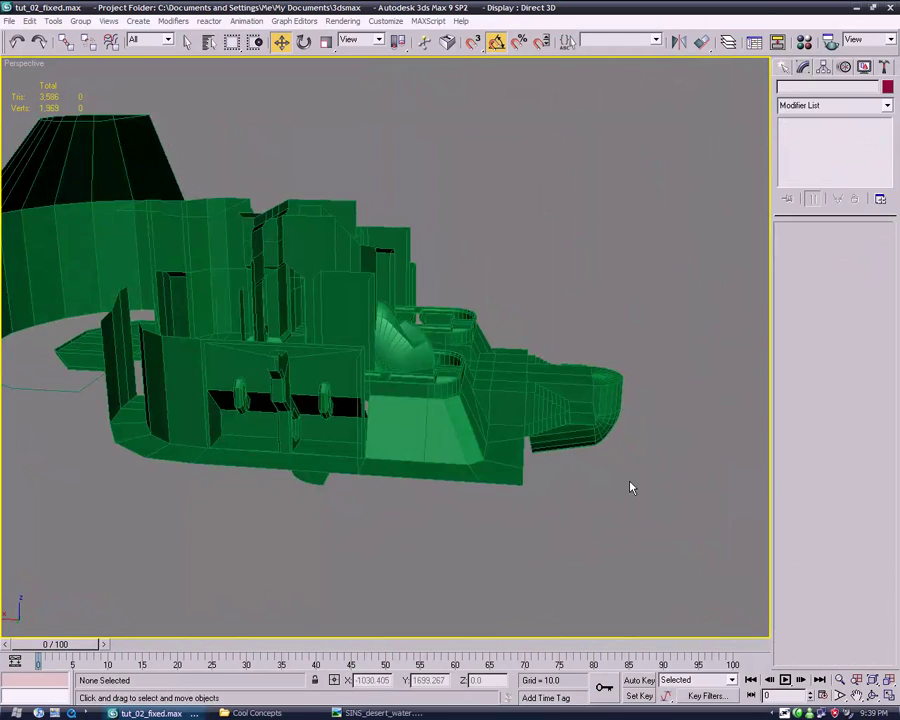
{"action": "mouse_move", "coordinate": [630, 487]}
{"action": "middle_mouse_down", "text": "alt"}
{"action": "mouse_move", "coordinate": [530, 487]}
{"action": "mouse_move", "coordinate": [553, 465]}
{"action": "mouse_move", "coordinate": [557, 505]}
{"action": "mouse_move", "coordinate": [545, 508]}
{"action": "middle_mouse_up", "text": "alt"}
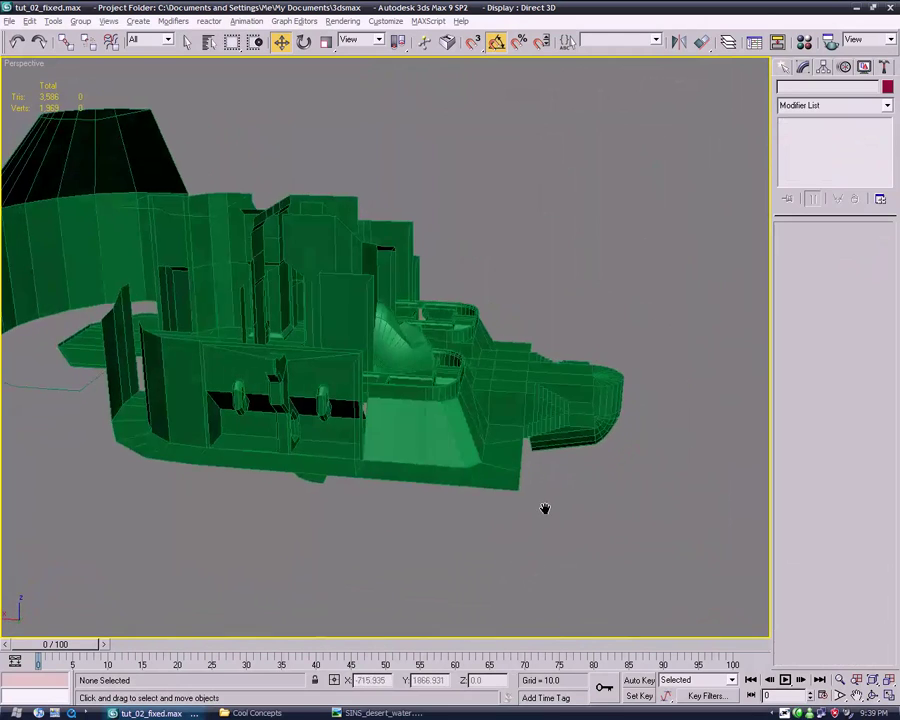
{"action": "scroll", "coordinate": [524, 499], "scroll_direction": "up", "scroll_amount": 3}
{"action": "scroll", "coordinate": [500, 460], "scroll_direction": "up", "scroll_amount": 2}
{"action": "scroll", "coordinate": [490, 447], "scroll_direction": "up", "scroll_amount": 3}
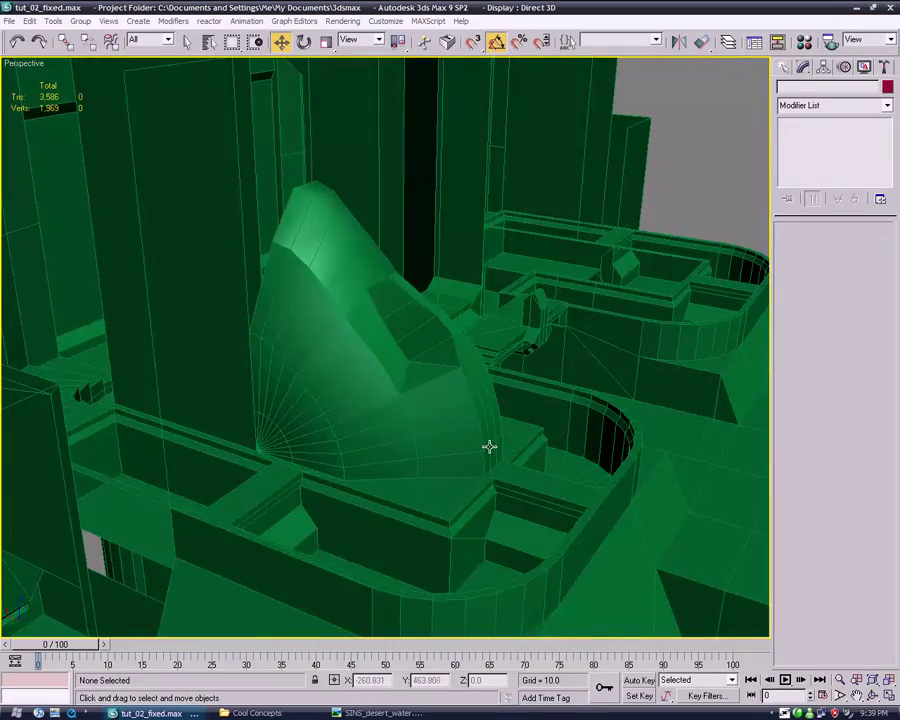
{"action": "left_click", "coordinate": [489, 447]}
{"action": "scroll", "coordinate": [540, 420], "scroll_direction": "up", "scroll_amount": 3}
{"action": "scroll", "coordinate": [598, 393], "scroll_direction": "up", "scroll_amount": 3}
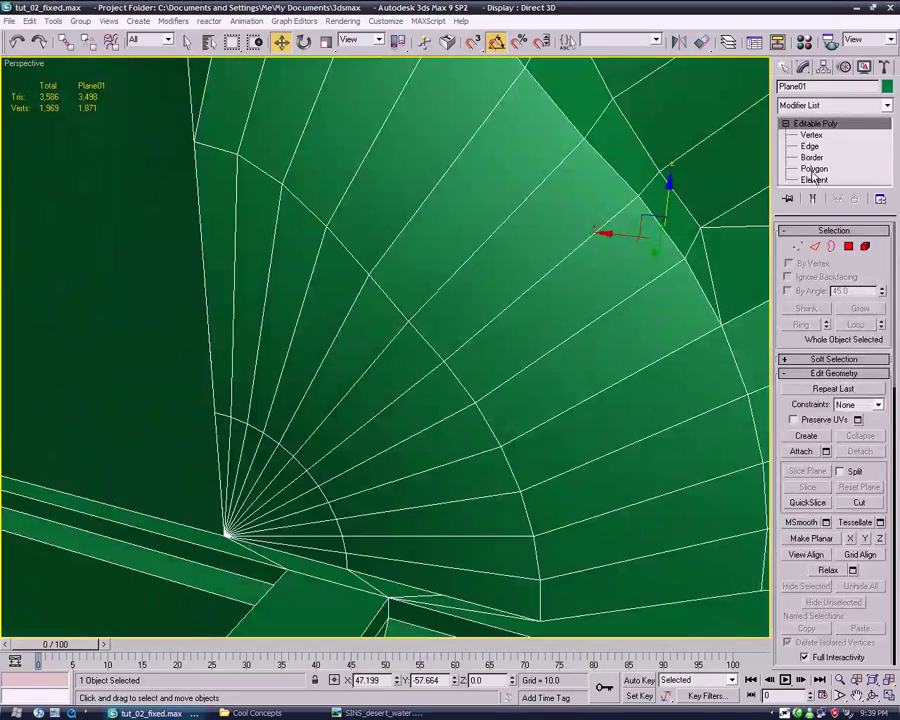
{"action": "left_click", "coordinate": [814, 169]}
- Select the first thin sliver faces where the fan meets the wall
{"action": "left_click", "coordinate": [413, 568]}
{"action": "middle_click_drag", "start_coordinate": [427, 552], "coordinate": [469, 511]}
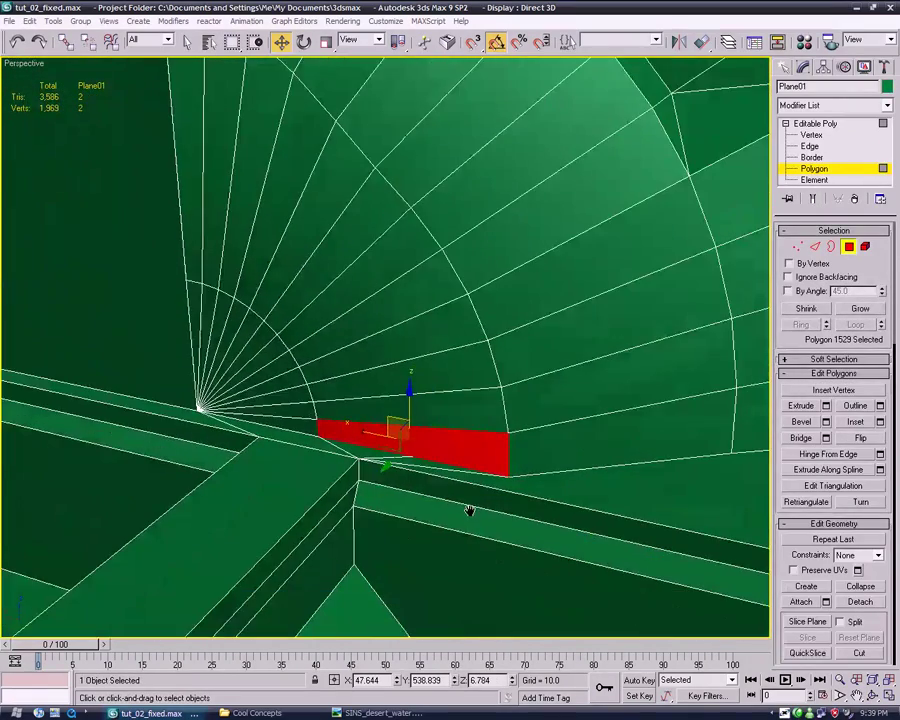
{"action": "left_click", "coordinate": [454, 410]}
{"action": "left_click", "coordinate": [436, 338]}
{"action": "left_click", "coordinate": [368, 452]}
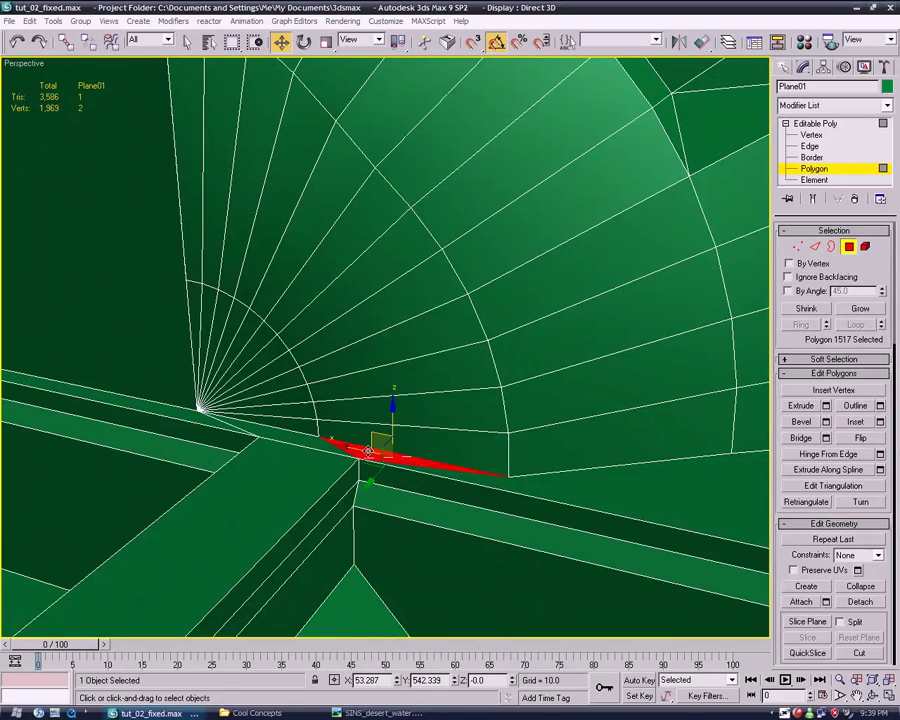
{"action": "left_click", "coordinate": [424, 470], "text": "ctrl"}
{"action": "left_click", "coordinate": [260, 436], "text": "ctrl"}
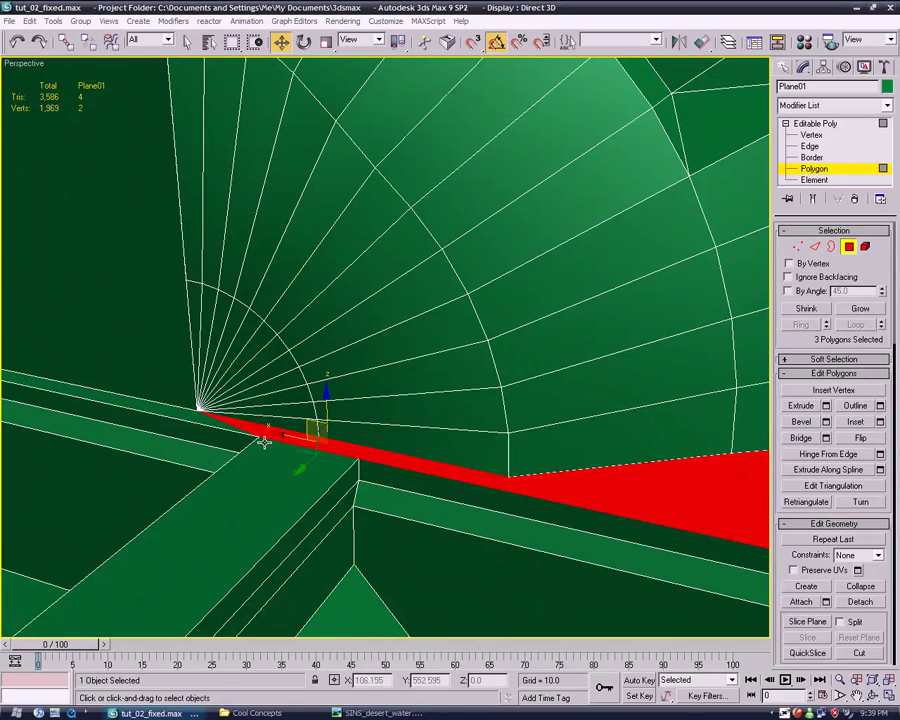
- Add the remaining wall-side faces and delete all eight selected faces
{"action": "mouse_move", "coordinate": [260, 436]}
{"action": "middle_mouse_down"}
{"action": "mouse_move", "coordinate": [238, 488]}
{"action": "mouse_move", "coordinate": [386, 302]}
{"action": "middle_mouse_up"}
{"action": "scroll", "coordinate": [238, 488], "scroll_direction": "down", "scroll_amount": 5}
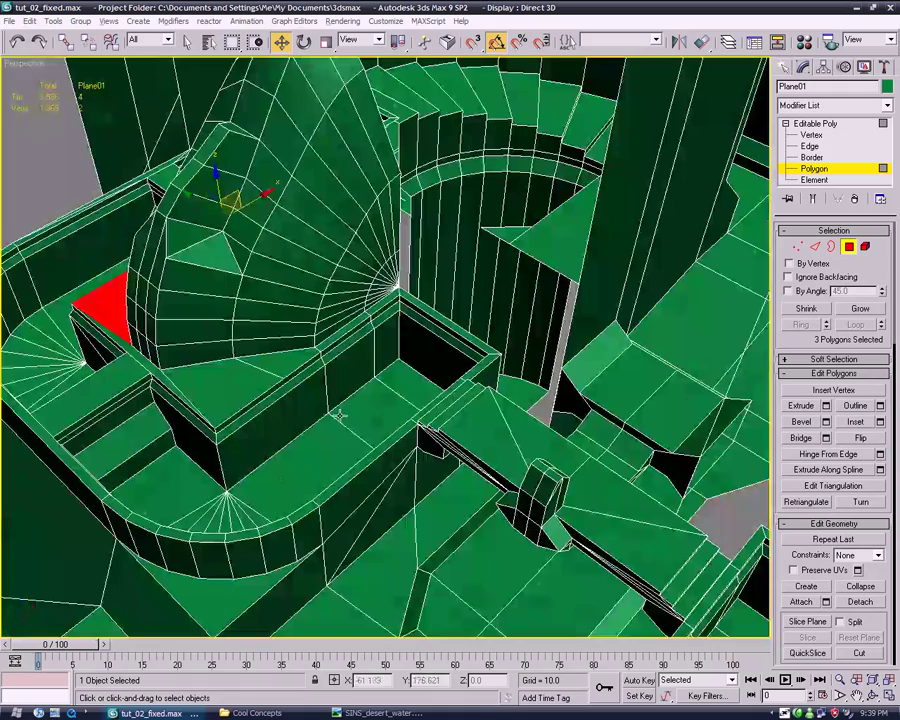
{"action": "left_click", "coordinate": [385, 302], "text": "ctrl"}
{"action": "left_click", "coordinate": [355, 318], "text": "ctrl"}
{"action": "left_click", "coordinate": [300, 340], "text": "ctrl"}
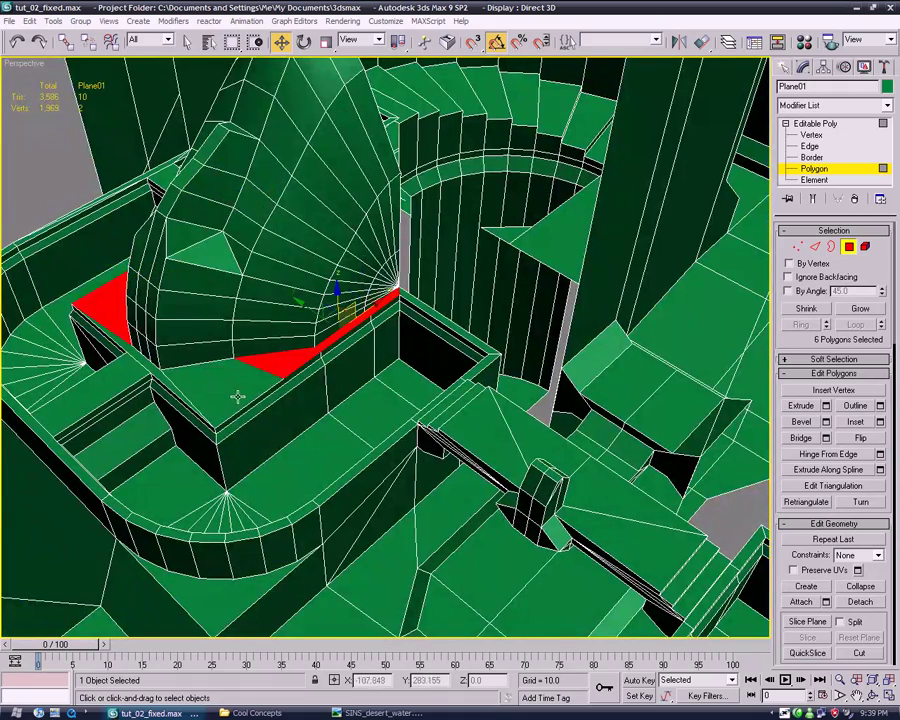
{"action": "left_click", "coordinate": [235, 398], "text": "ctrl"}
{"action": "middle_click_drag", "start_coordinate": [235, 398], "coordinate": [256, 483], "text": "alt"}
{"action": "left_click", "coordinate": [254, 485], "text": "ctrl"}
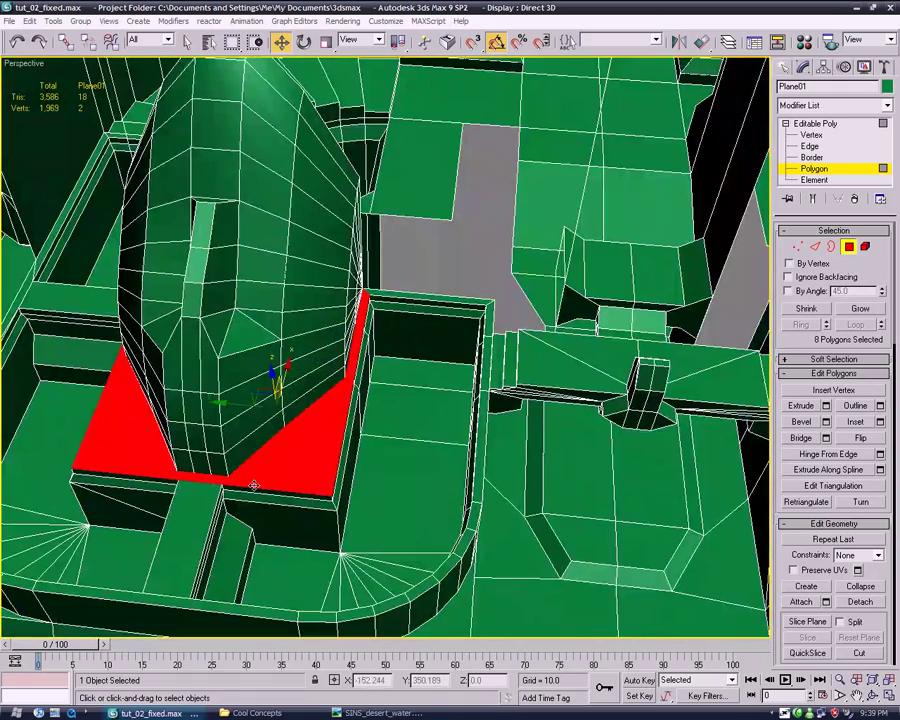
{"action": "key", "text": "Delete"}
- Select a column of inner fan polygons running up the fan
{"action": "mouse_move", "coordinate": [376, 377]}
{"action": "middle_mouse_down", "text": "alt"}
{"action": "mouse_move", "coordinate": [388, 410]}
{"action": "mouse_move", "coordinate": [343, 396]}
{"action": "middle_mouse_up", "text": "alt"}
{"action": "left_click", "coordinate": [326, 374]}
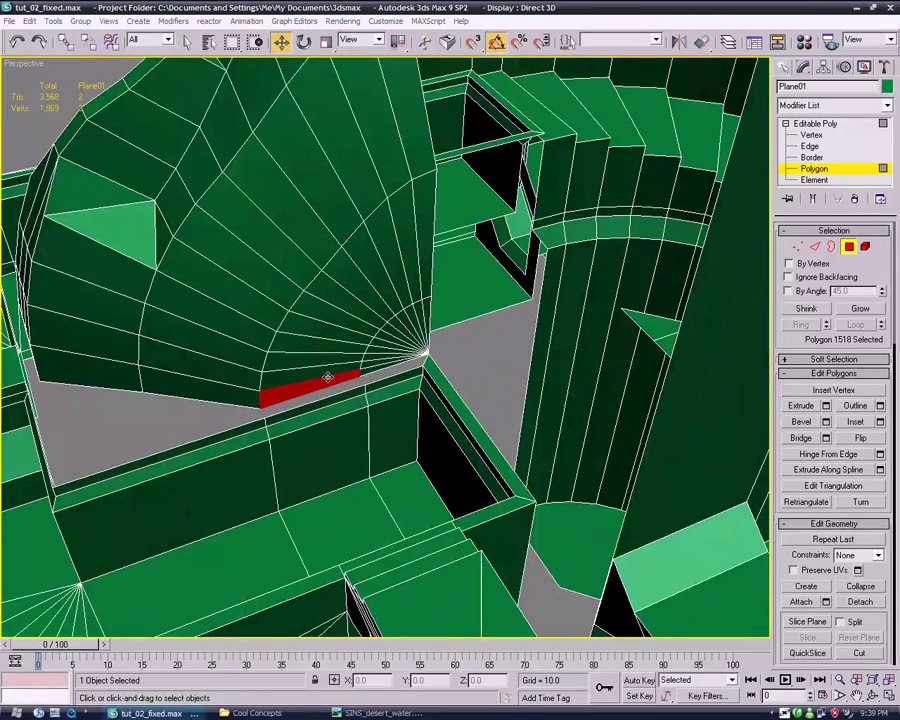
{"action": "left_click", "coordinate": [326, 342], "text": "ctrl"}
{"action": "left_click", "coordinate": [338, 320], "text": "ctrl"}
{"action": "left_click", "coordinate": [344, 308], "text": "ctrl"}
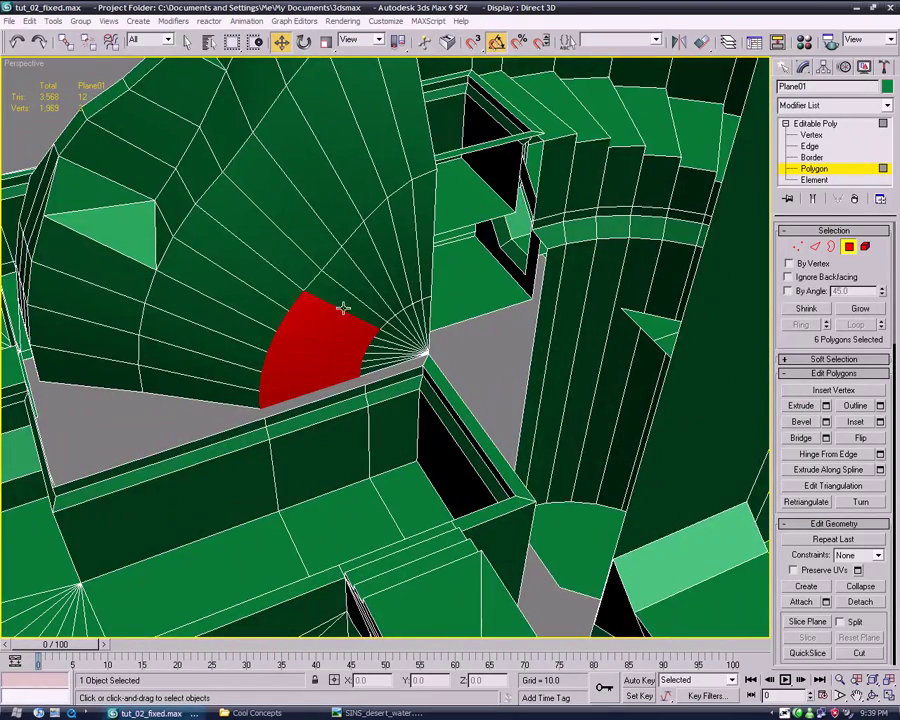
{"action": "left_click", "coordinate": [358, 286], "text": "ctrl"}
{"action": "left_click", "coordinate": [380, 262], "text": "ctrl"}
{"action": "left_click", "coordinate": [408, 242], "text": "ctrl"}
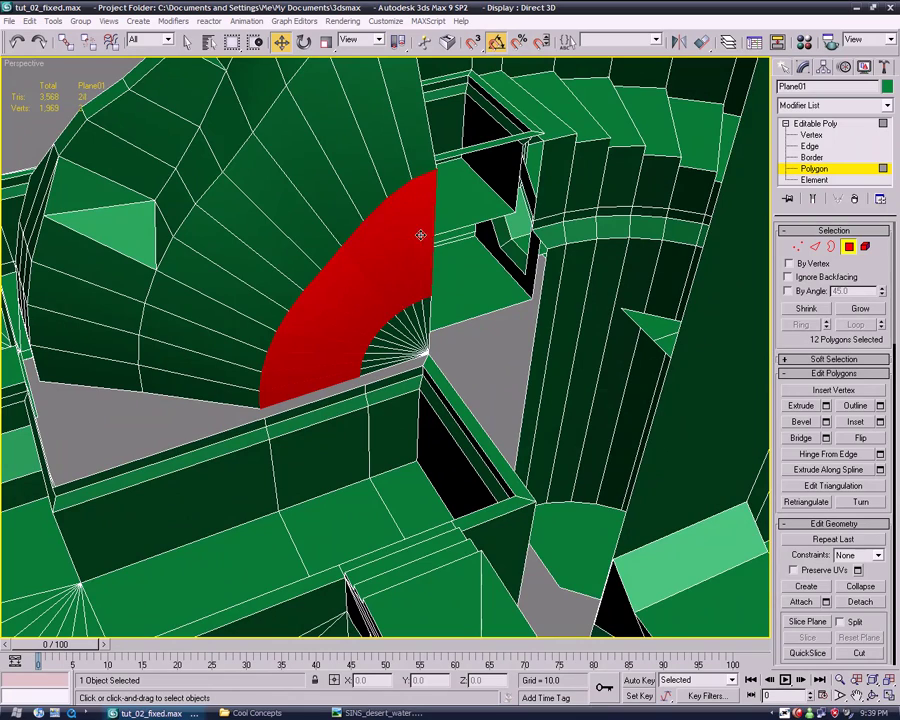
- Extend the selection to all 24 inner fan polygons and activate Extrude
{"action": "mouse_move", "coordinate": [421, 233]}
{"action": "middle_mouse_down", "text": "alt"}
{"action": "mouse_move", "coordinate": [236, 372]}
{"action": "mouse_move", "coordinate": [365, 357]}
{"action": "mouse_move", "coordinate": [446, 432]}
{"action": "middle_mouse_up", "text": "alt"}
{"action": "left_click", "coordinate": [446, 432], "text": "ctrl"}
{"action": "left_click", "coordinate": [462, 422], "text": "ctrl"}
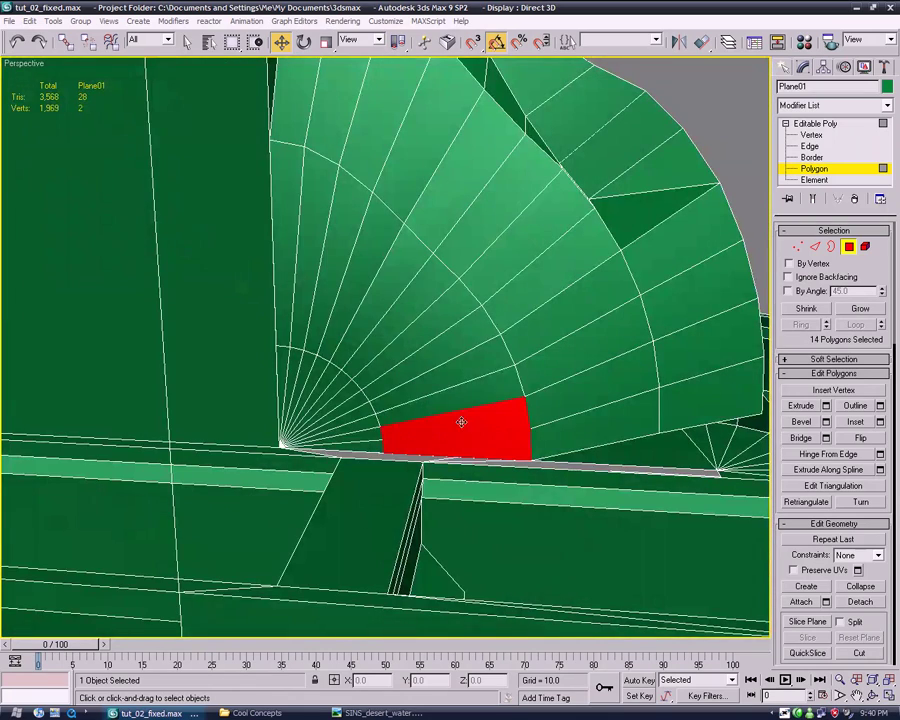
{"action": "left_click", "coordinate": [446, 382], "text": "ctrl"}
{"action": "left_click", "coordinate": [436, 356], "text": "ctrl"}
{"action": "left_click", "coordinate": [420, 330], "text": "ctrl"}
{"action": "left_click", "coordinate": [396, 298], "text": "ctrl"}
{"action": "left_click", "coordinate": [378, 281], "text": "ctrl"}
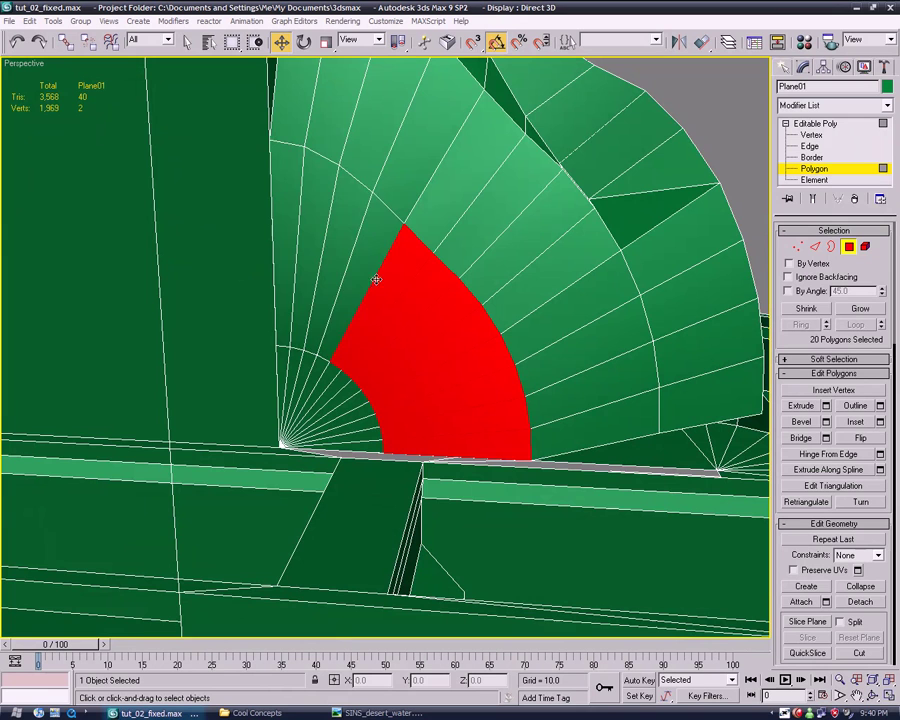
{"action": "left_click", "coordinate": [350, 258], "text": "ctrl"}
{"action": "left_click", "coordinate": [322, 238], "text": "ctrl"}
{"action": "left_click", "coordinate": [300, 227], "text": "ctrl"}
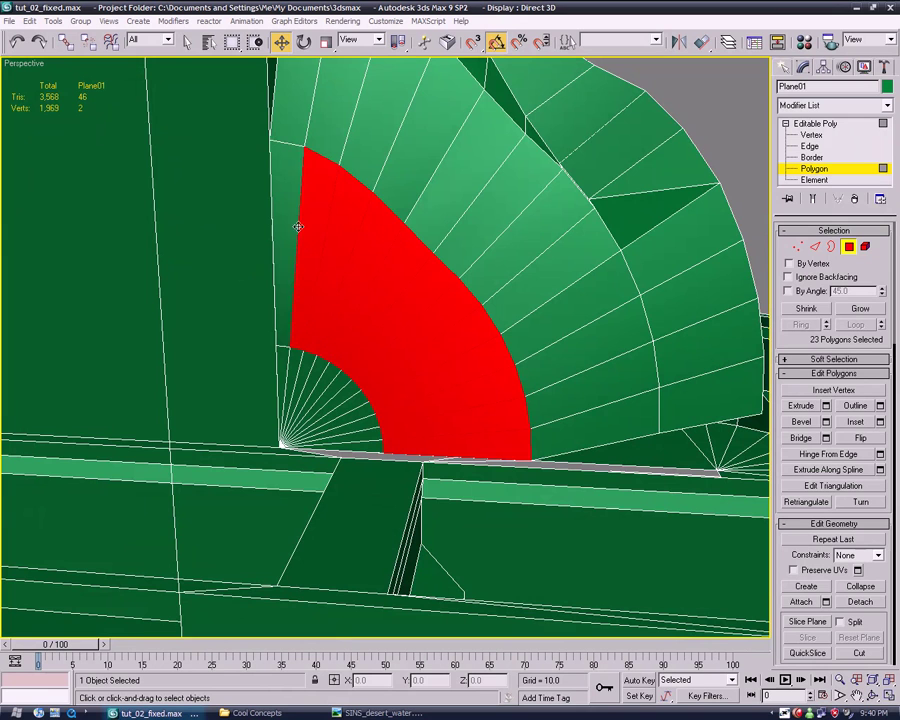
{"action": "left_click", "coordinate": [788, 406]}
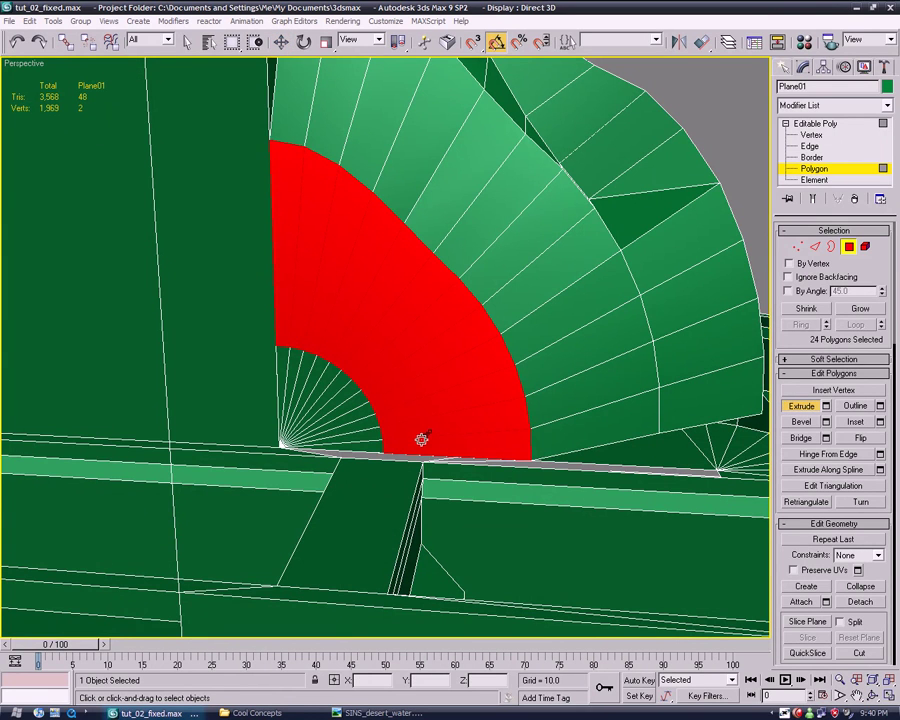
- Inspect the selected fan faces, briefly growing then restoring the selection
{"action": "mouse_move", "coordinate": [695, 503]}
{"action": "middle_mouse_down", "text": "alt"}
{"action": "mouse_move", "coordinate": [592, 490]}
{"action": "mouse_move", "coordinate": [609, 484]}
{"action": "mouse_move", "coordinate": [372, 417]}
{"action": "middle_mouse_up", "text": "alt"}
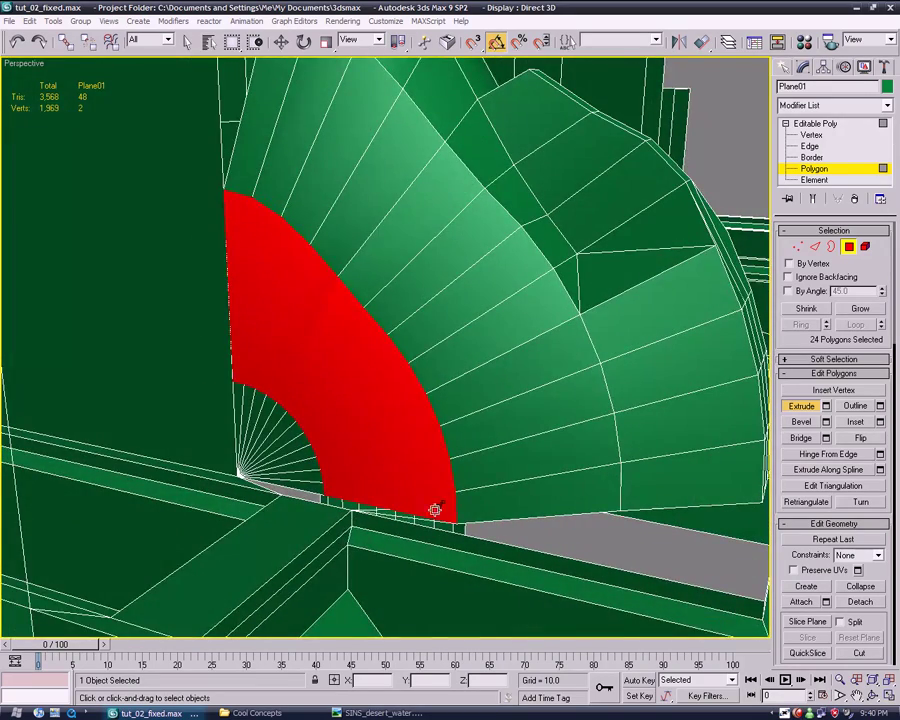
{"action": "scroll", "coordinate": [420, 470], "scroll_direction": "down", "scroll_amount": 3}
{"action": "scroll", "coordinate": [400, 435], "scroll_direction": "down", "scroll_amount": 4}
{"action": "scroll", "coordinate": [386, 420], "scroll_direction": "down", "scroll_amount": 5}
{"action": "mouse_move", "coordinate": [386, 420]}
{"action": "middle_mouse_down", "text": "alt"}
{"action": "mouse_move", "coordinate": [340, 458]}
{"action": "mouse_move", "coordinate": [232, 307]}
{"action": "middle_mouse_up", "text": "alt"}
{"action": "scroll", "coordinate": [390, 330], "scroll_direction": "up", "scroll_amount": 5}
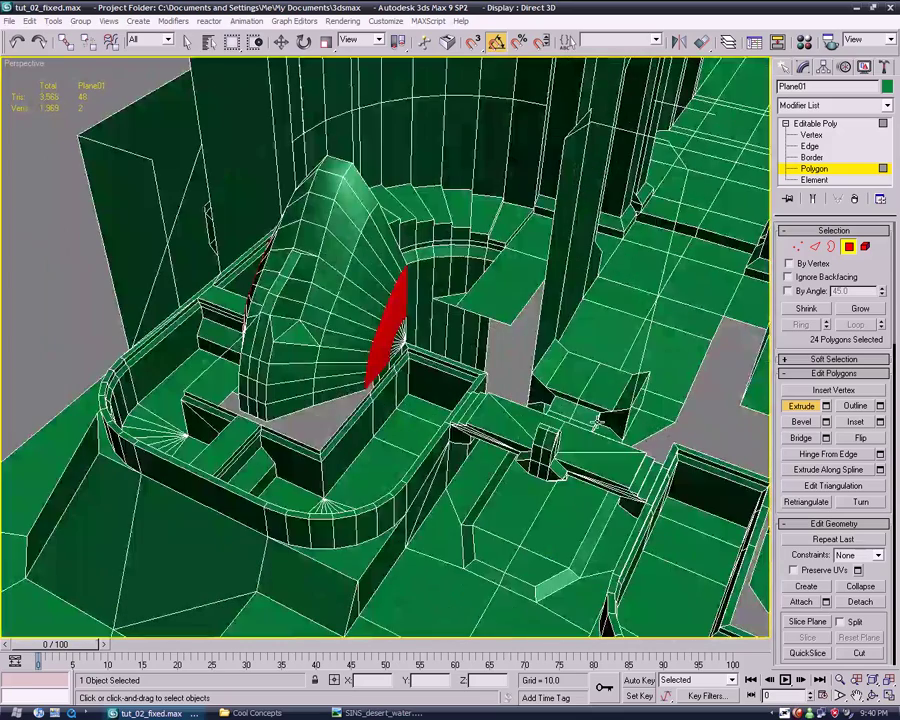
{"action": "key", "text": "ctrl+Page_Up"}
{"action": "key", "text": "ctrl+z"}
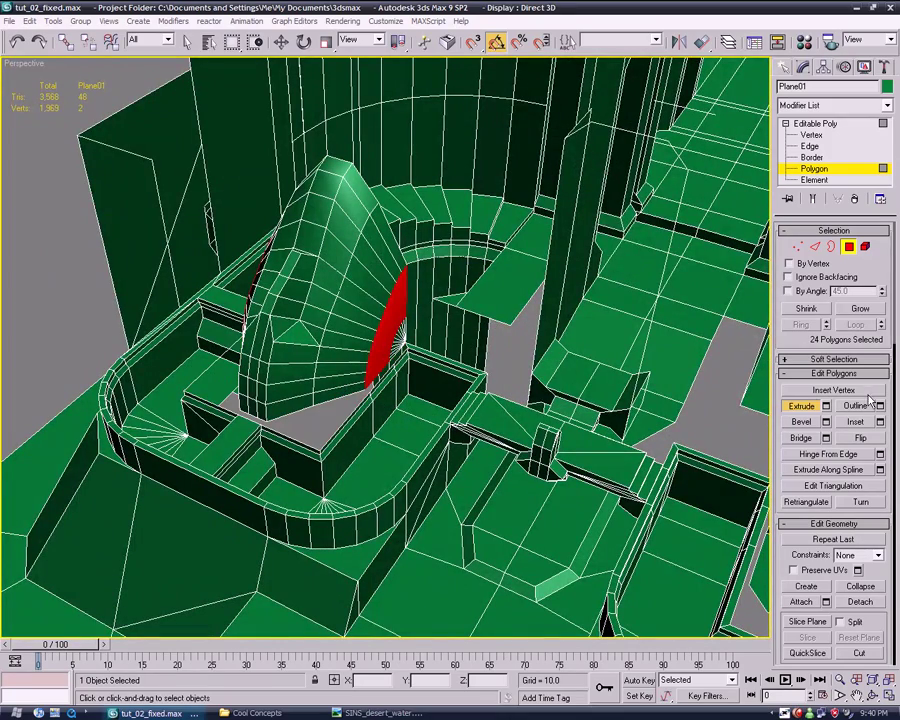
- Extrude the 24 fan faces by -28.828 using Local Normal extrusion
{"action": "left_click", "coordinate": [825, 407]}
{"action": "mouse_move", "coordinate": [454, 425]}
{"action": "middle_mouse_down", "text": "alt"}
{"action": "mouse_move", "coordinate": [558, 395]}
{"action": "mouse_move", "coordinate": [564, 345]}
{"action": "middle_mouse_up", "text": "alt"}
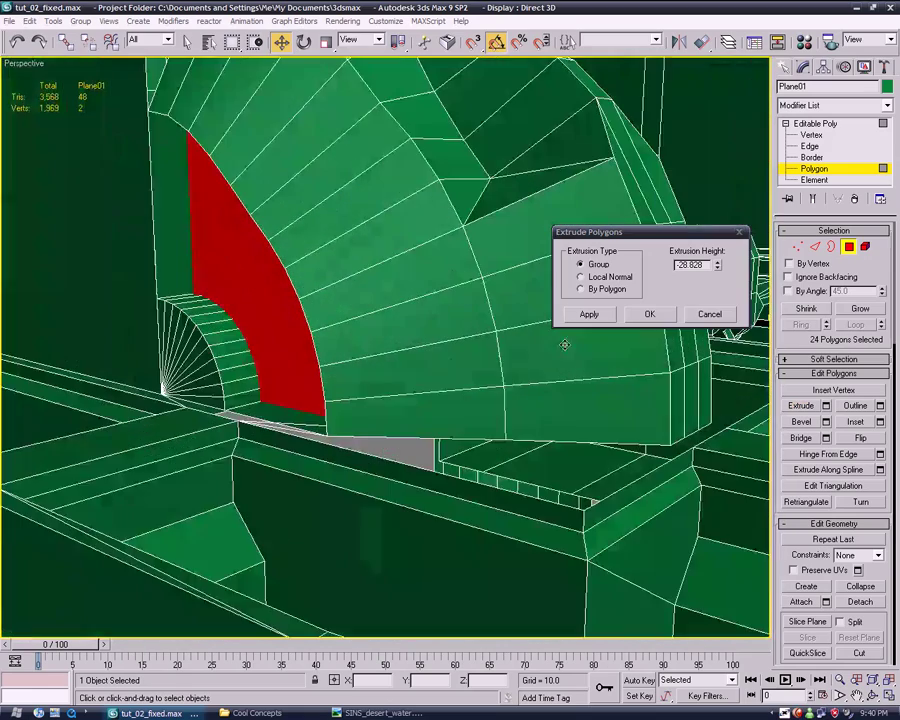
{"action": "left_click", "coordinate": [580, 277]}
{"action": "middle_click_drag", "start_coordinate": [380, 368], "coordinate": [424, 362], "text": "alt"}
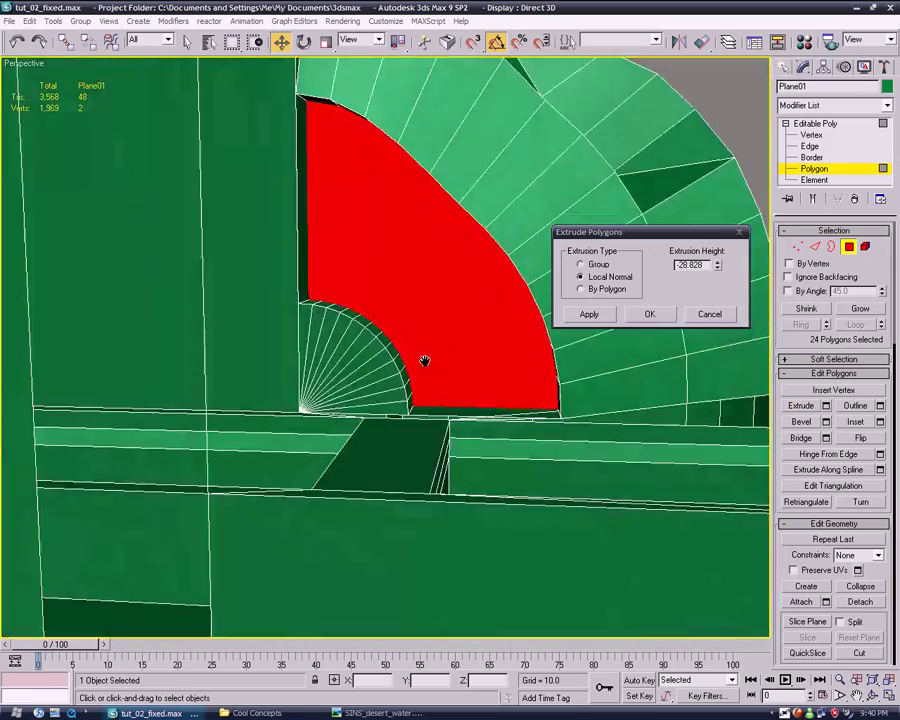
{"action": "left_click", "coordinate": [648, 317]}
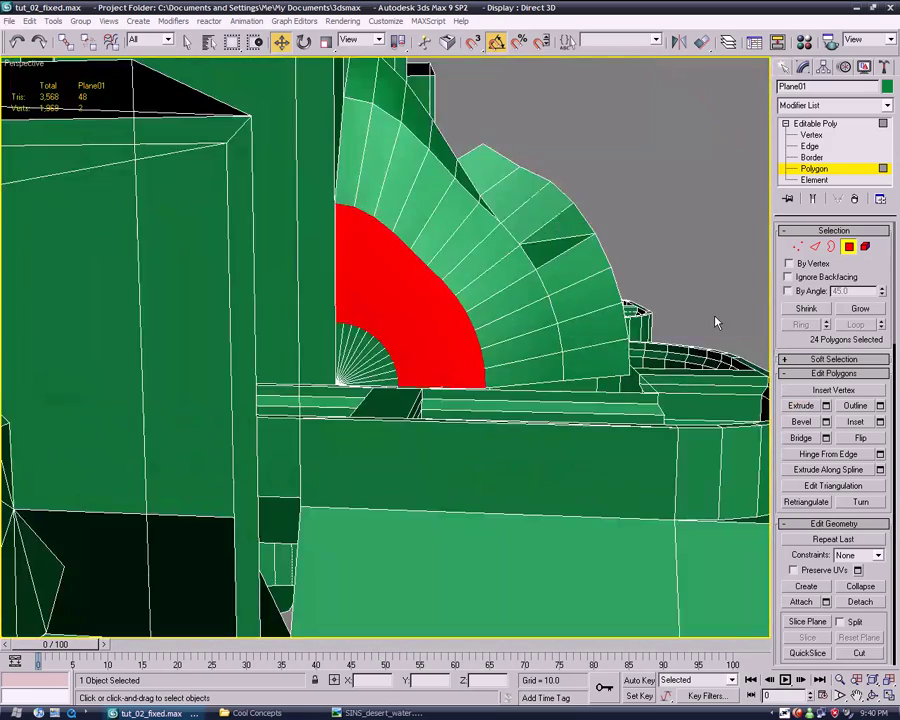
- Inset the recessed fan faces by 6.974 as a Group
{"action": "left_click", "coordinate": [855, 421]}
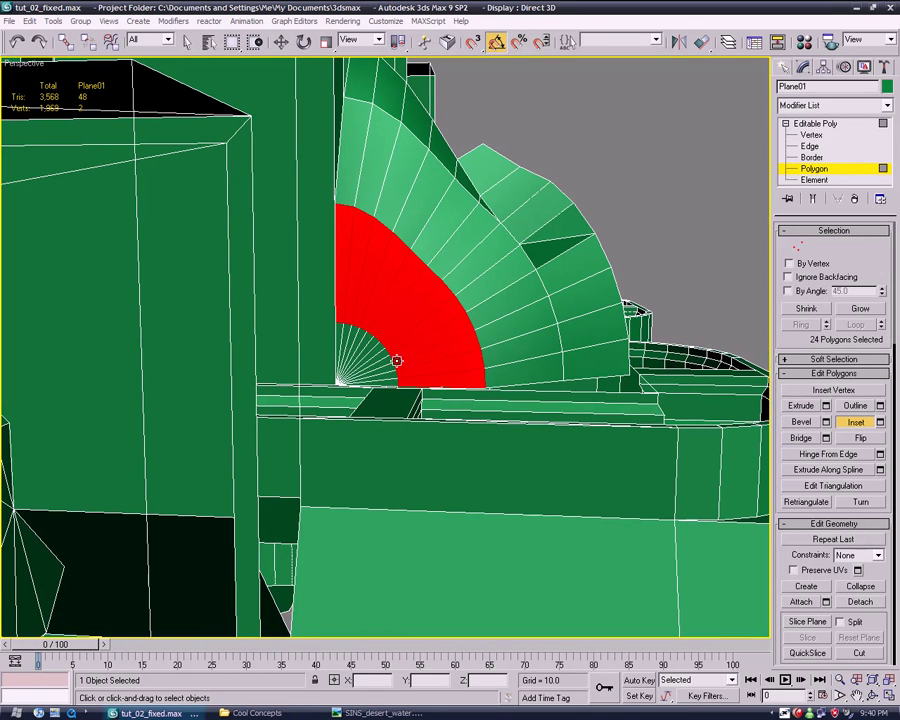
{"action": "middle_click_drag", "start_coordinate": [516, 364], "coordinate": [491, 421], "text": "alt"}
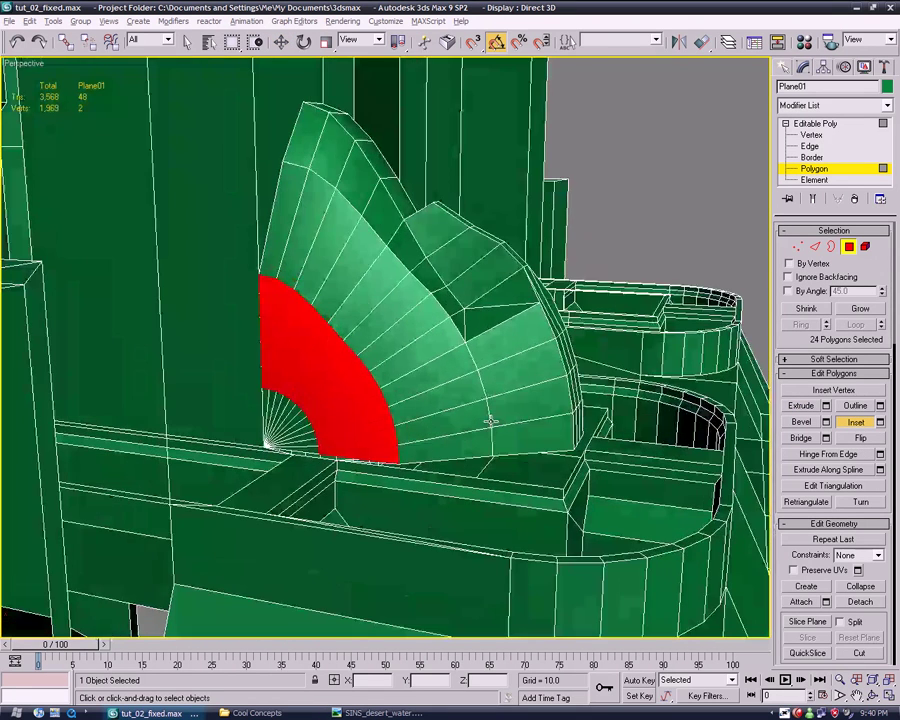
{"action": "left_click", "coordinate": [881, 423]}
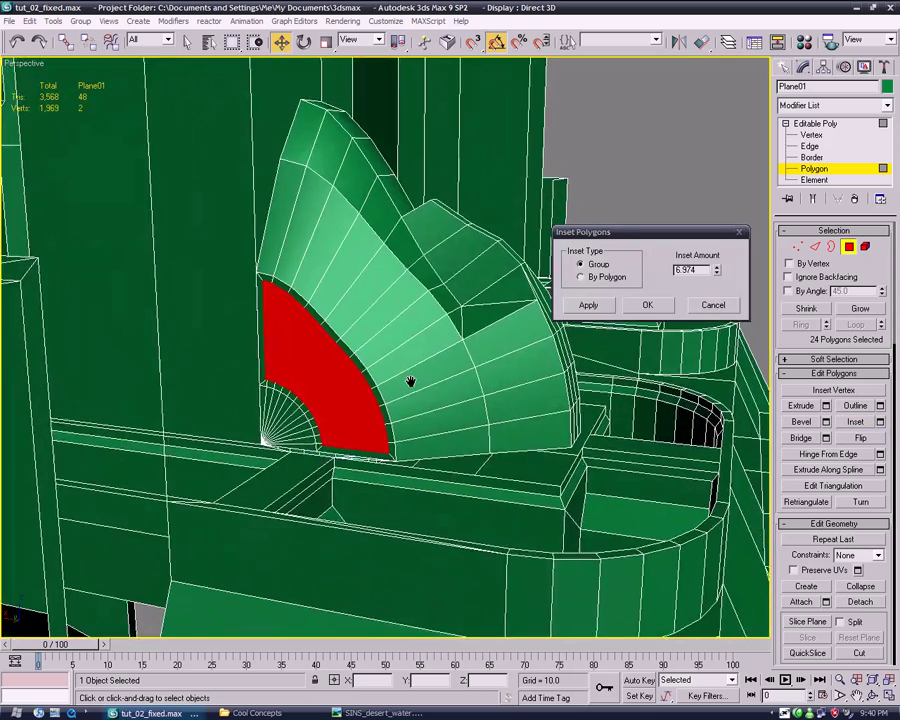
{"action": "scroll", "coordinate": [412, 362], "scroll_direction": "up", "scroll_amount": 5}
{"action": "middle_click_drag", "start_coordinate": [444, 358], "coordinate": [477, 349]}
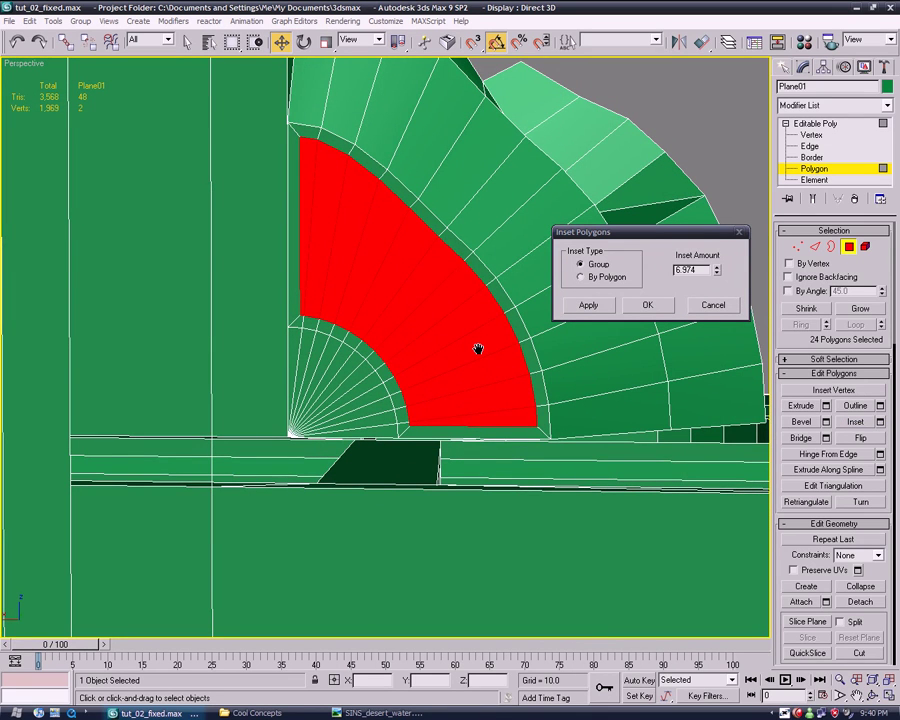
{"action": "left_click", "coordinate": [650, 308]}
{"action": "scroll", "coordinate": [653, 310], "scroll_direction": "up", "scroll_amount": 2}
{"action": "middle_click_drag", "start_coordinate": [653, 310], "coordinate": [582, 375]}
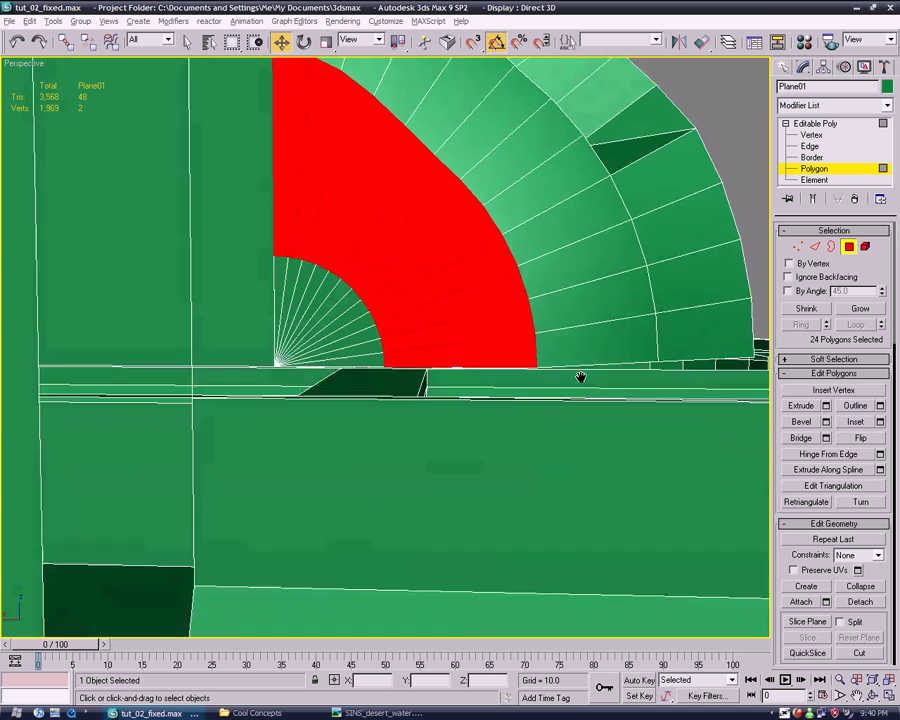
- Apply two further insets to the fan faces
{"action": "left_click", "coordinate": [880, 419]}
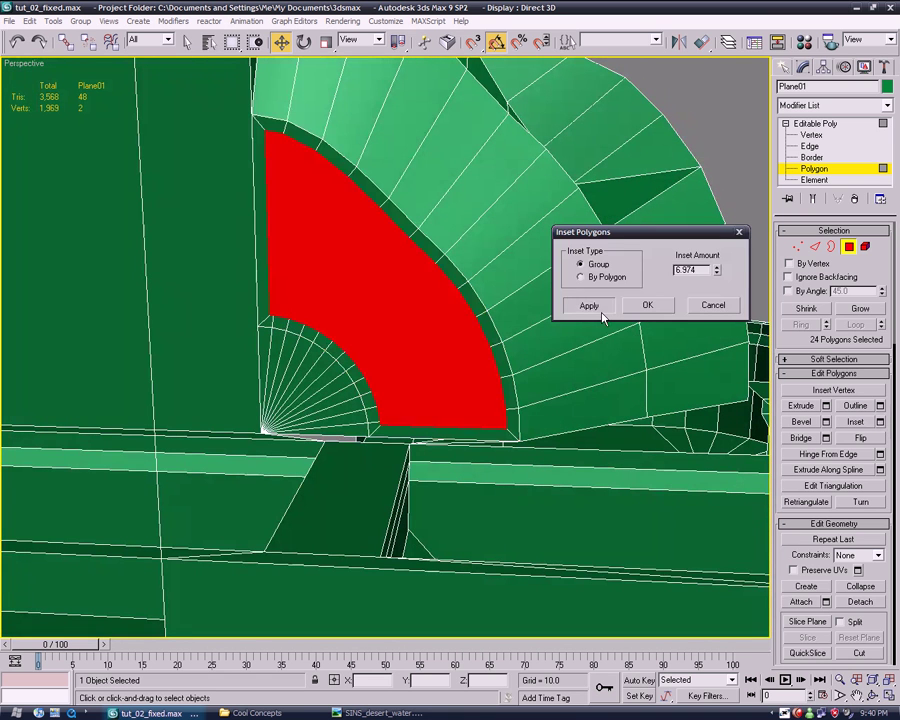
{"action": "left_click", "coordinate": [648, 306]}
{"action": "scroll", "coordinate": [658, 310], "scroll_direction": "up", "scroll_amount": 1}
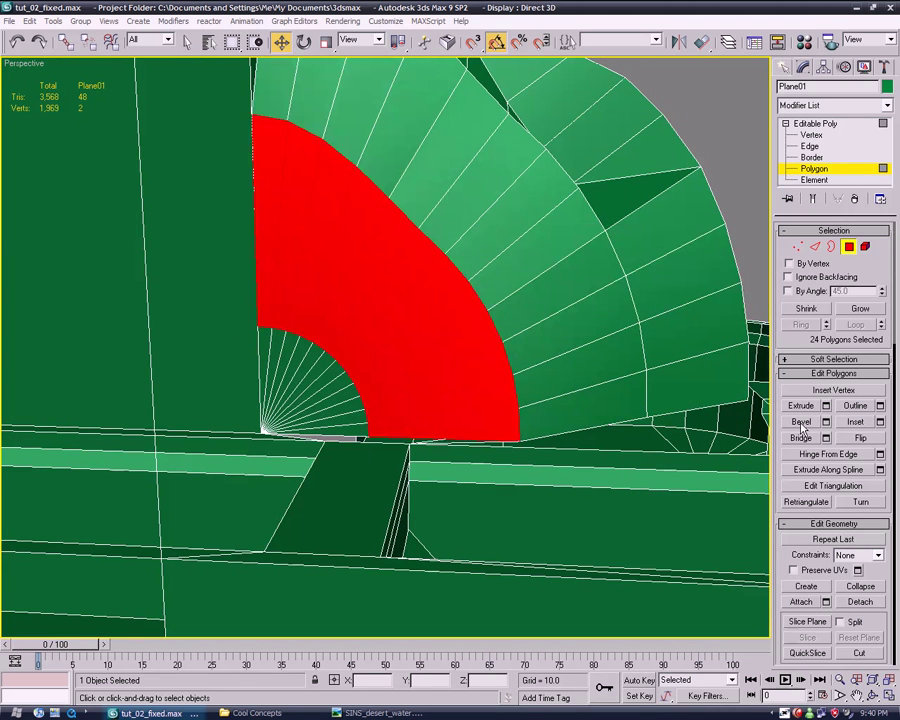
{"action": "left_click", "coordinate": [880, 421]}
{"action": "mouse_move", "coordinate": [592, 400]}
{"action": "middle_mouse_down", "text": "alt"}
{"action": "mouse_move", "coordinate": [381, 420]}
{"action": "mouse_move", "coordinate": [327, 275]}
{"action": "middle_mouse_up", "text": "alt"}
{"action": "left_click", "coordinate": [647, 304]}
- Return to Editable Poly object level and open the File menu
{"action": "mouse_move", "coordinate": [385, 225]}
{"action": "middle_mouse_down", "text": "alt"}
{"action": "mouse_move", "coordinate": [511, 348]}
{"action": "mouse_move", "coordinate": [600, 250]}
{"action": "middle_mouse_up", "text": "alt"}
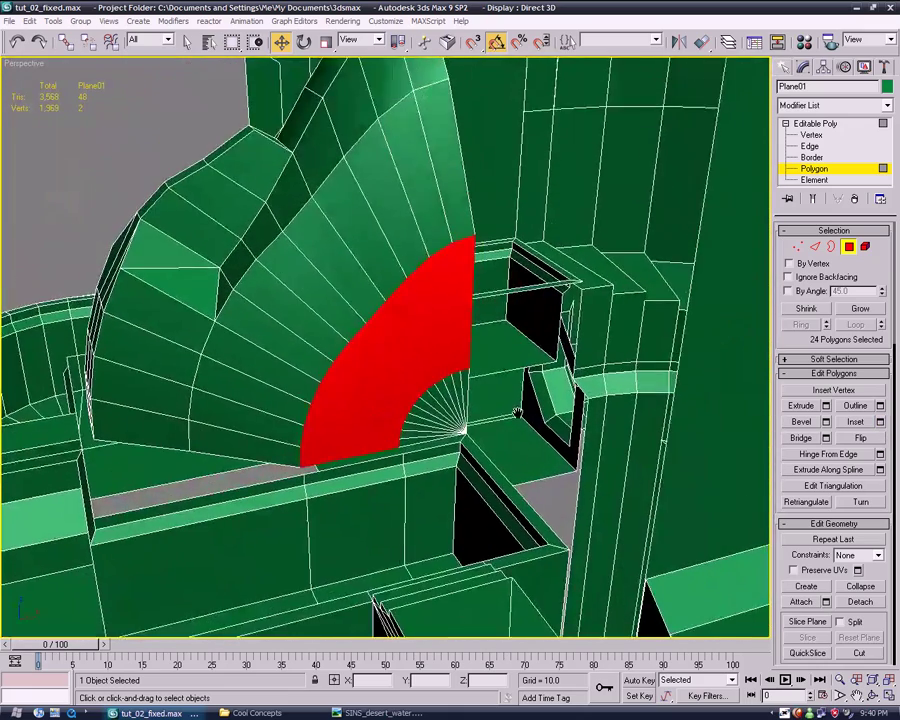
{"action": "left_click", "coordinate": [817, 124]}
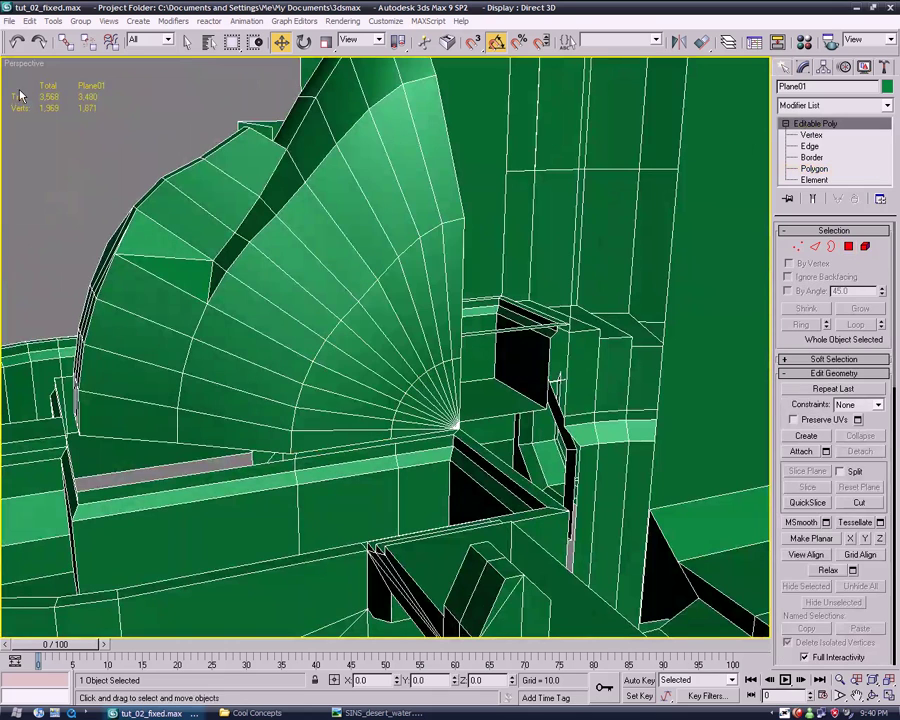
{"action": "left_click", "coordinate": [9, 21]}
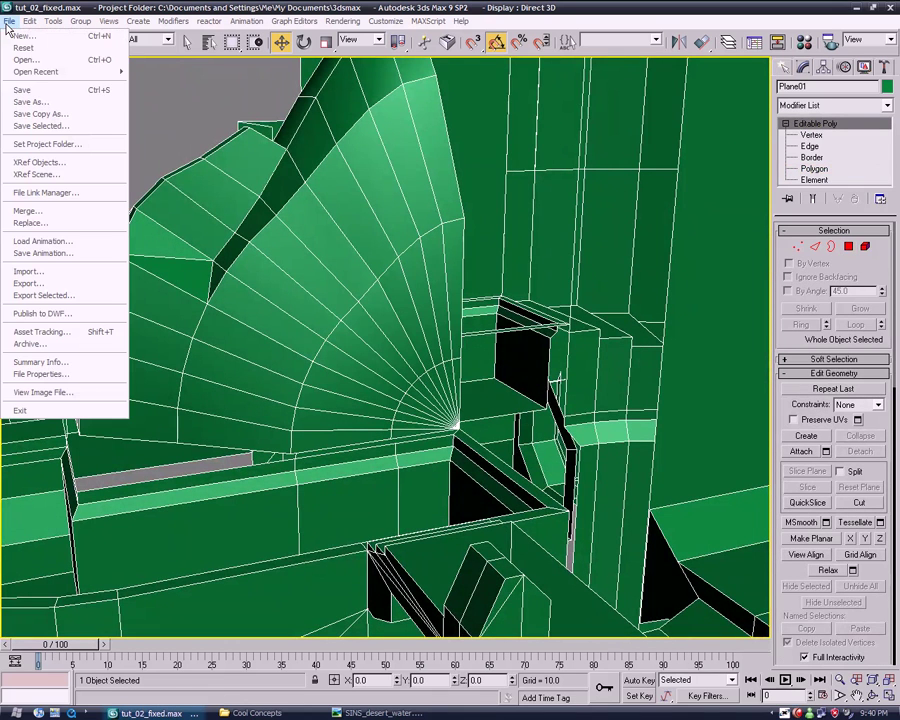
- Save the scene and apply Reset XForm to the selected roof
{"action": "left_click", "coordinate": [44, 91]}
{"action": "left_click", "coordinate": [884, 67]}
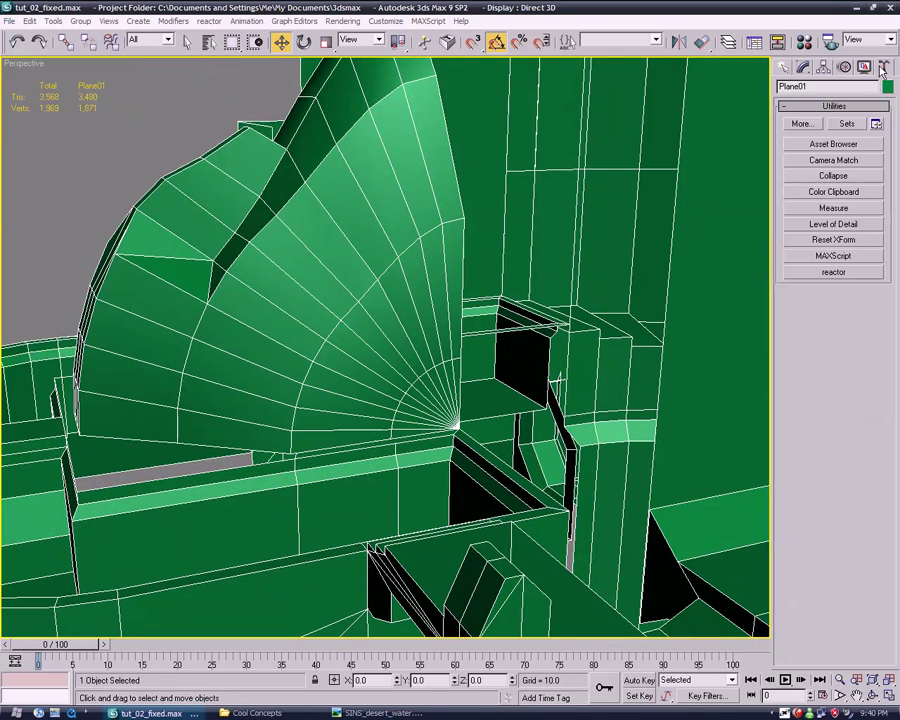
{"action": "left_click", "coordinate": [843, 241]}
{"action": "left_click", "coordinate": [832, 317]}
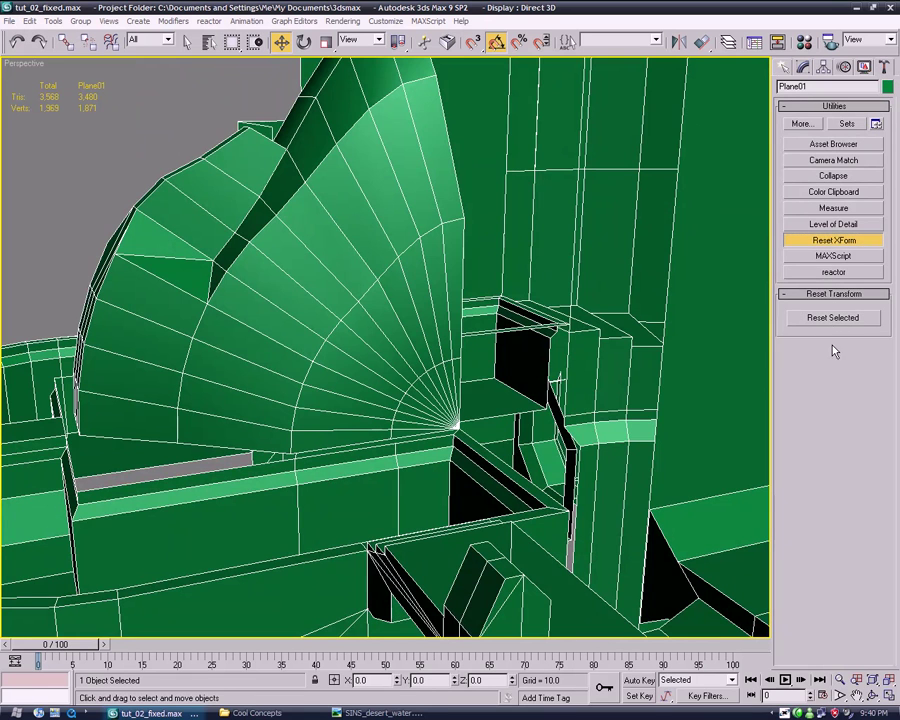
- Convert Plane01 back to Editable Poly and return to Polygon level
{"action": "left_click", "coordinate": [802, 68]}
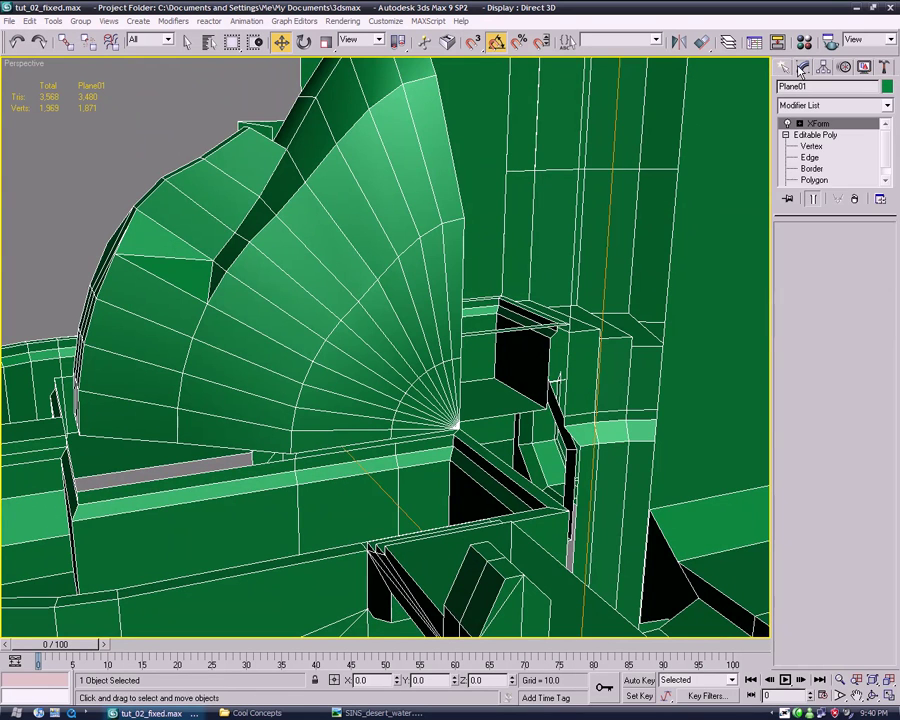
{"action": "right_click", "coordinate": [808, 128]}
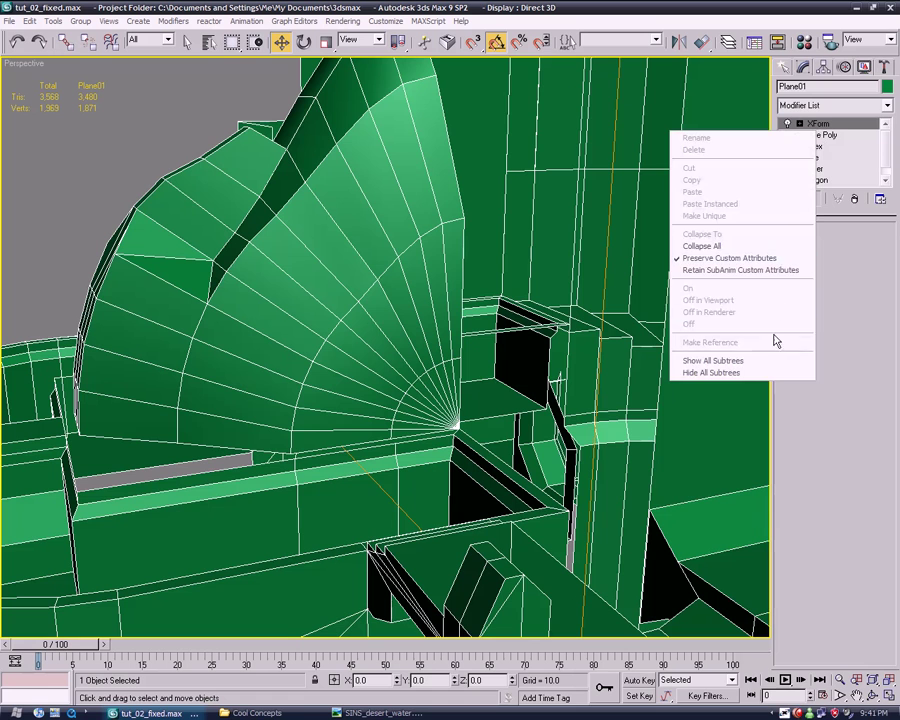
{"action": "key", "text": "Escape"}
{"action": "right_click", "coordinate": [843, 133]}
{"action": "right_click", "coordinate": [525, 165]}
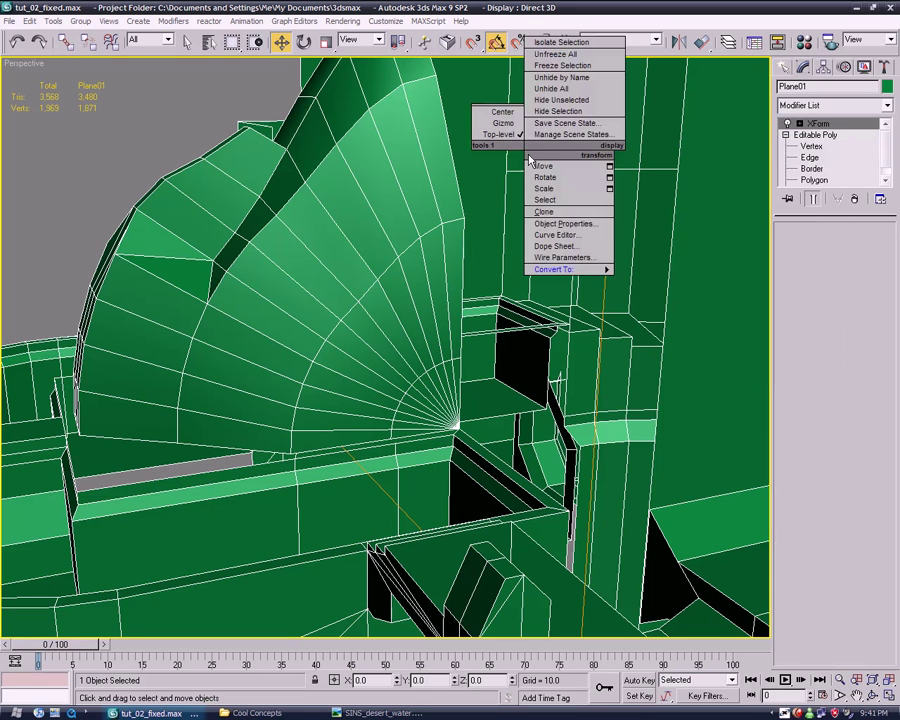
{"action": "left_click", "coordinate": [657, 281]}
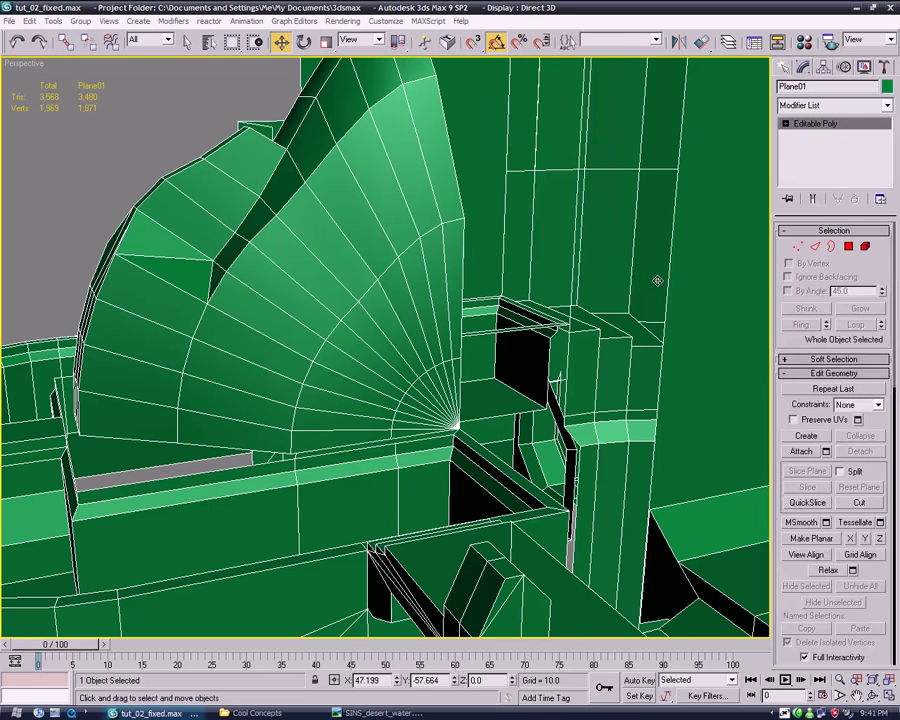
{"action": "key", "text": "1"}
{"action": "left_click", "coordinate": [786, 123]}
- Reselect the 24 inner fan faces and Group-inset them by about 7.5
{"action": "left_click", "coordinate": [814, 168]}
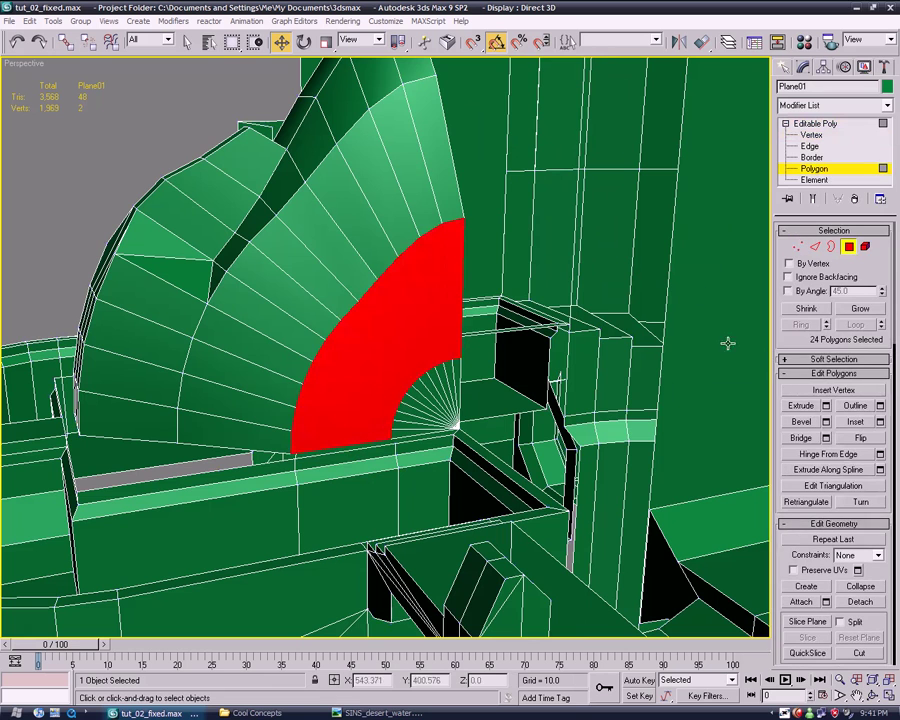
{"action": "left_click", "coordinate": [879, 421]}
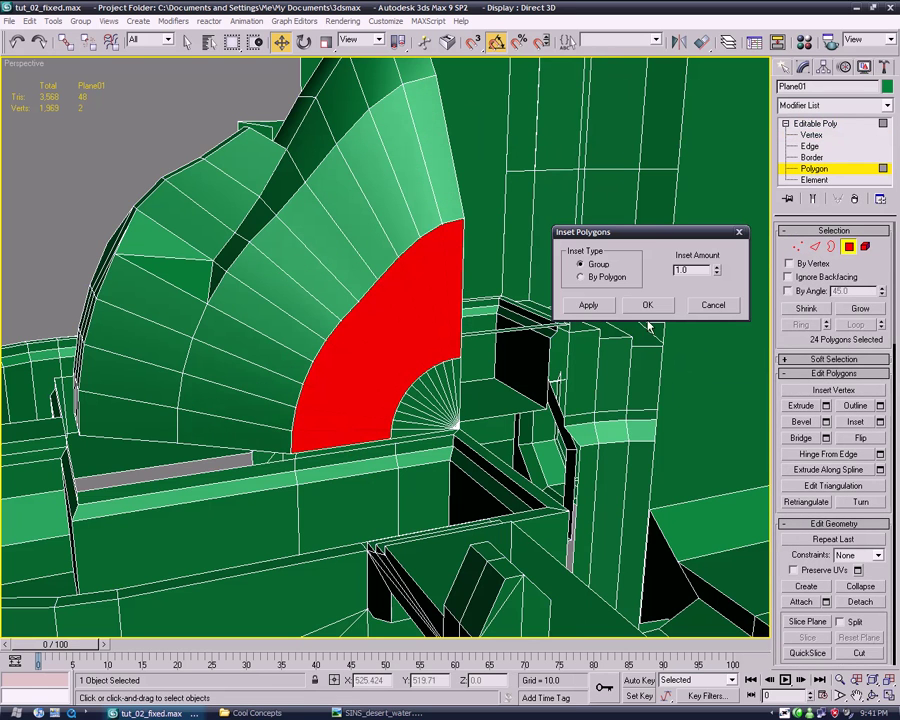
{"action": "left_click", "coordinate": [716, 269]}
{"action": "left_click_drag", "start_coordinate": [716, 269], "coordinate": [598, 510]}
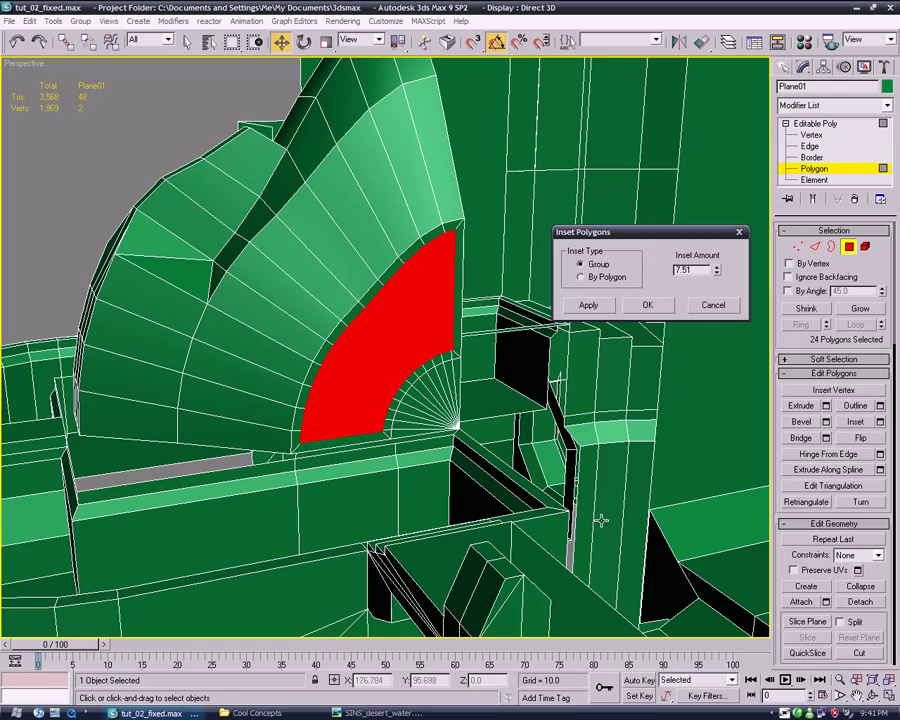
{"action": "left_click", "coordinate": [647, 305]}
{"action": "mouse_move", "coordinate": [483, 396]}
{"action": "middle_mouse_down"}
{"action": "mouse_move", "coordinate": [503, 402]}
{"action": "mouse_move", "coordinate": [673, 320]}
{"action": "middle_mouse_up"}
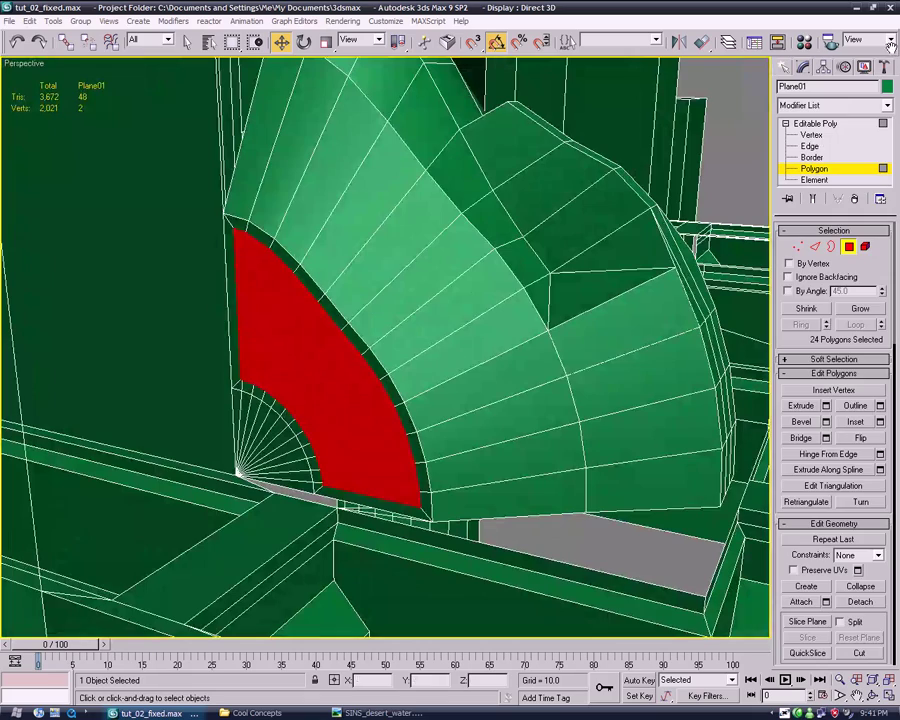
{"action": "left_click", "coordinate": [884, 68]}
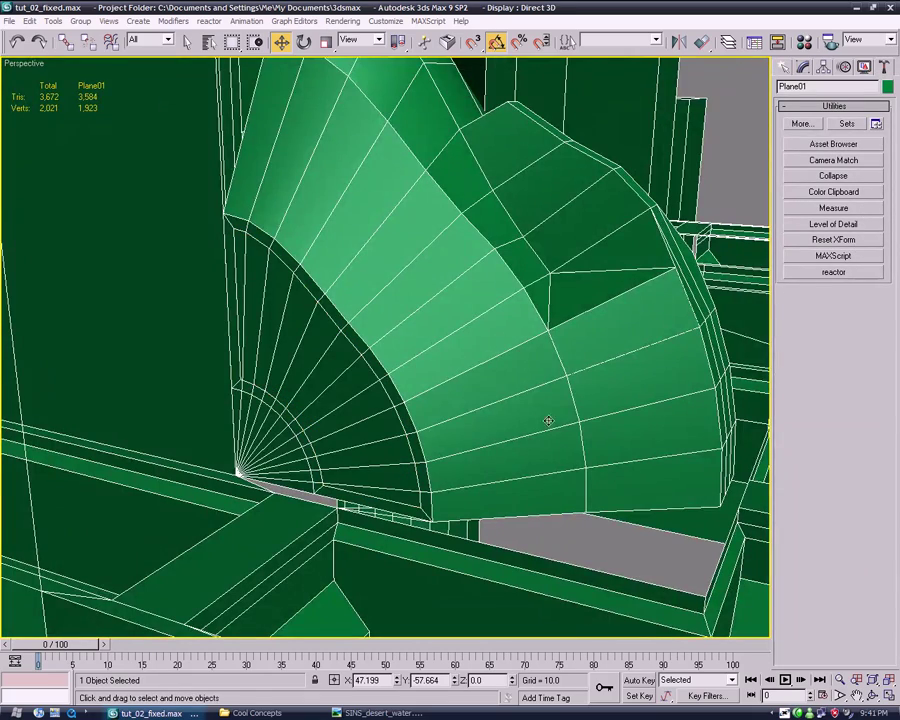
- Zoom in on the fan base, briefly selecting then clearing a polygon strip
{"action": "mouse_move", "coordinate": [548, 421]}
{"action": "middle_mouse_down", "text": "alt"}
{"action": "mouse_move", "coordinate": [556, 355]}
{"action": "mouse_move", "coordinate": [499, 346]}
{"action": "middle_mouse_up", "text": "alt"}
{"action": "middle_click_drag", "start_coordinate": [538, 392], "coordinate": [533, 370], "text": "alt"}
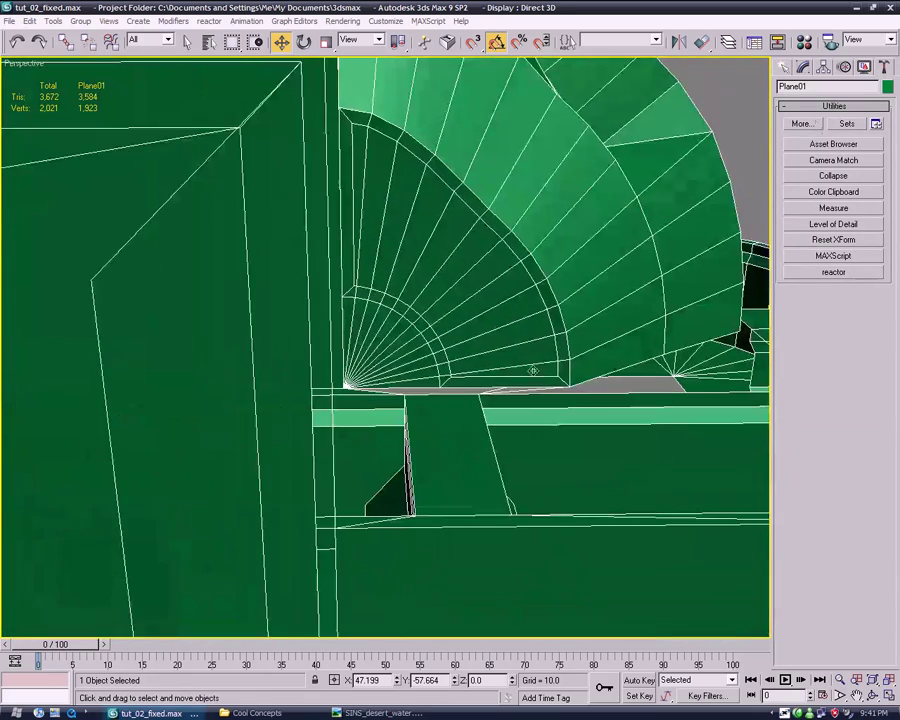
{"action": "left_click", "coordinate": [803, 68]}
{"action": "scroll", "coordinate": [605, 297], "scroll_direction": "up", "scroll_amount": 2}
{"action": "scroll", "coordinate": [619, 366], "scroll_direction": "up", "scroll_amount": 2}
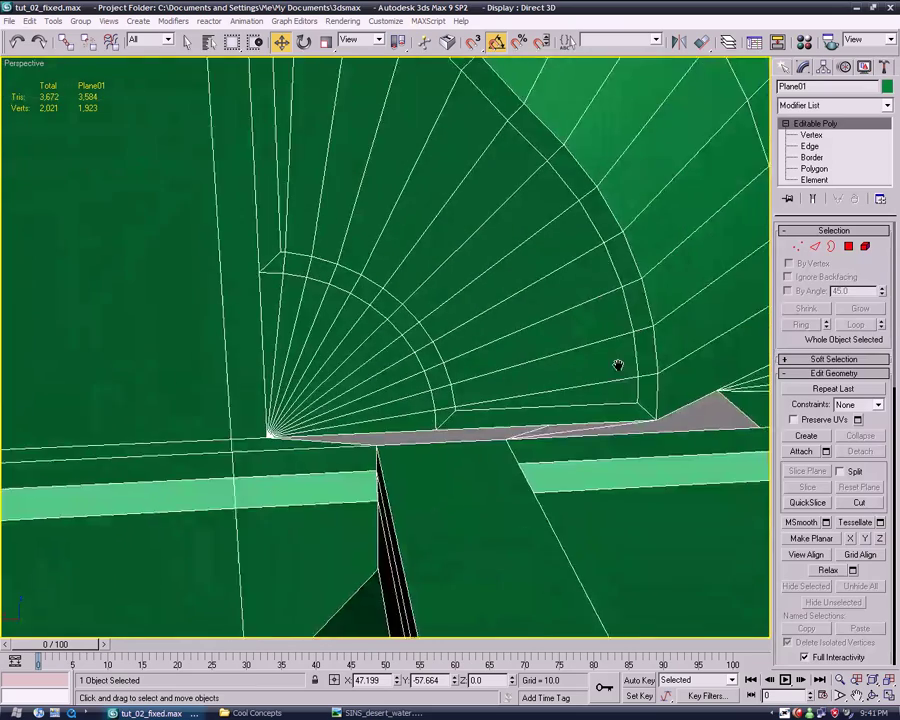
{"action": "mouse_move", "coordinate": [619, 366]}
{"action": "middle_mouse_down"}
{"action": "mouse_move", "coordinate": [540, 333]}
{"action": "mouse_move", "coordinate": [756, 212]}
{"action": "middle_mouse_up"}
{"action": "scroll", "coordinate": [540, 333], "scroll_direction": "up", "scroll_amount": 2}
{"action": "left_click", "coordinate": [813, 169]}
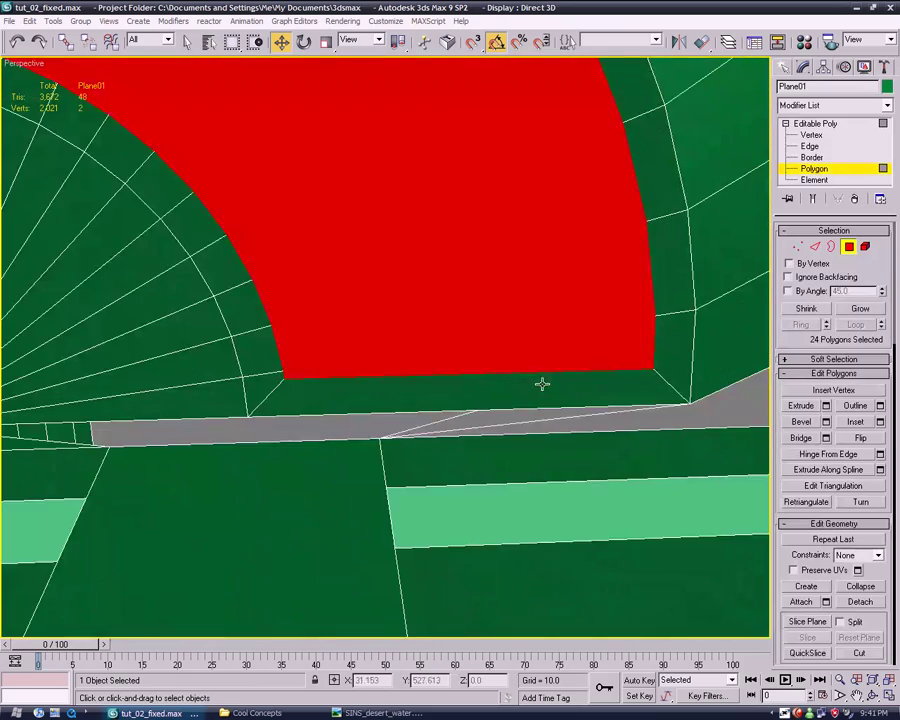
{"action": "left_click", "coordinate": [540, 382]}
{"action": "mouse_move", "coordinate": [263, 290]}
{"action": "middle_mouse_down", "text": "alt"}
{"action": "mouse_move", "coordinate": [394, 476]}
{"action": "mouse_move", "coordinate": [145, 336]}
{"action": "mouse_move", "coordinate": [193, 390]}
{"action": "mouse_move", "coordinate": [405, 426]}
{"action": "middle_mouse_up", "text": "alt"}
{"action": "left_click", "coordinate": [472, 438]}
{"action": "middle_click_drag", "start_coordinate": [472, 438], "coordinate": [405, 321]}
{"action": "scroll", "coordinate": [476, 312], "scroll_direction": "up", "scroll_amount": 2}
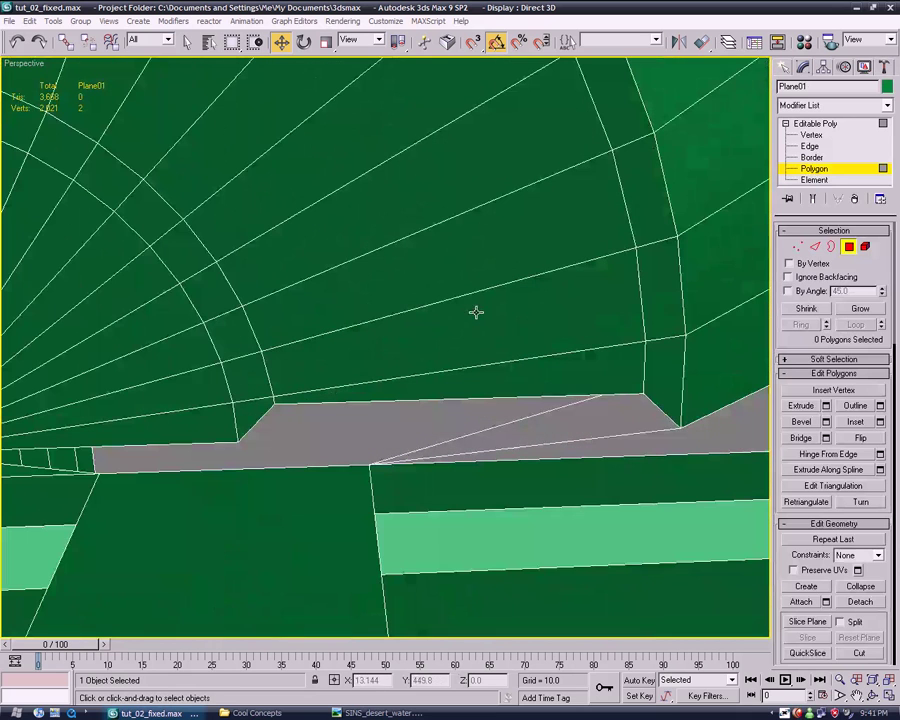
- Switch to Edge level and select the grey strip's top edge
{"action": "left_click", "coordinate": [811, 135]}
{"action": "left_click", "coordinate": [811, 147]}
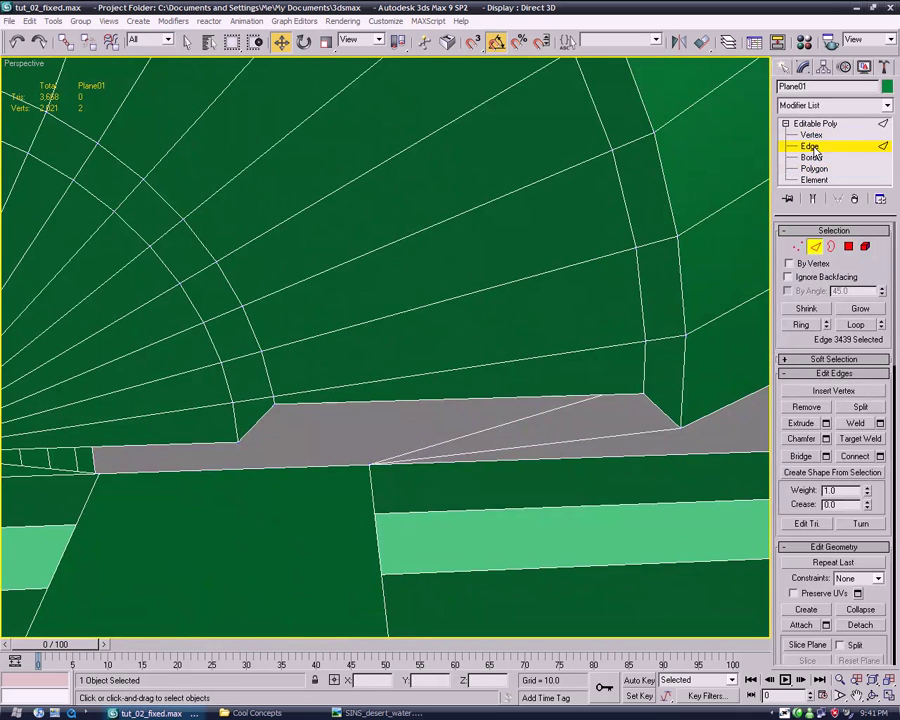
{"action": "left_click", "coordinate": [573, 399]}
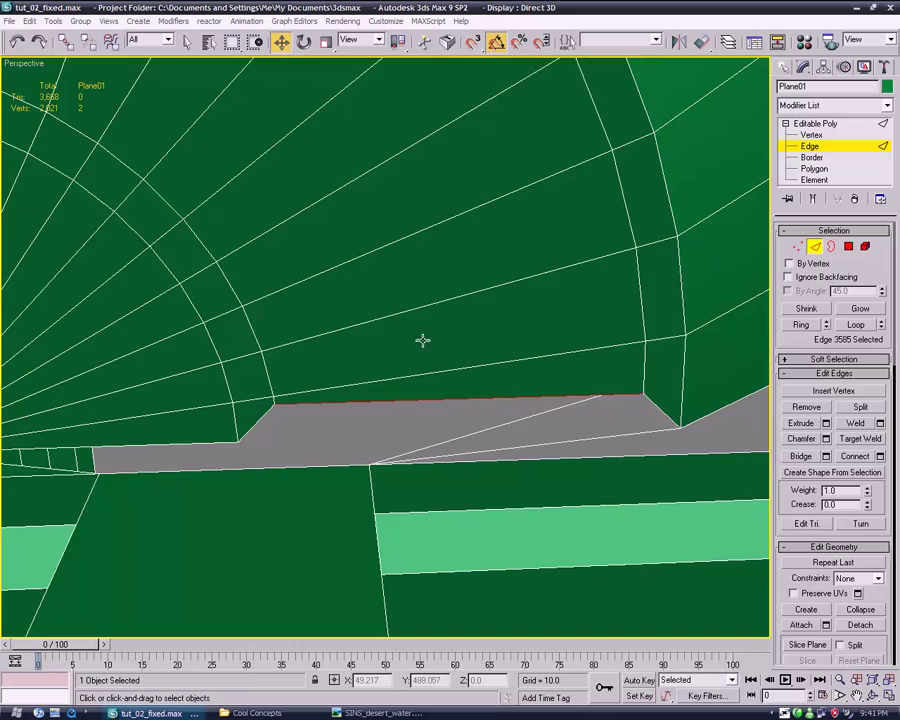
{"action": "scroll", "coordinate": [422, 340], "scroll_direction": "down", "scroll_amount": 3}
{"action": "scroll", "coordinate": [405, 360], "scroll_direction": "down", "scroll_amount": 3}
{"action": "scroll", "coordinate": [390, 375], "scroll_direction": "down", "scroll_amount": 3}
{"action": "scroll", "coordinate": [380, 383], "scroll_direction": "down", "scroll_amount": 2}
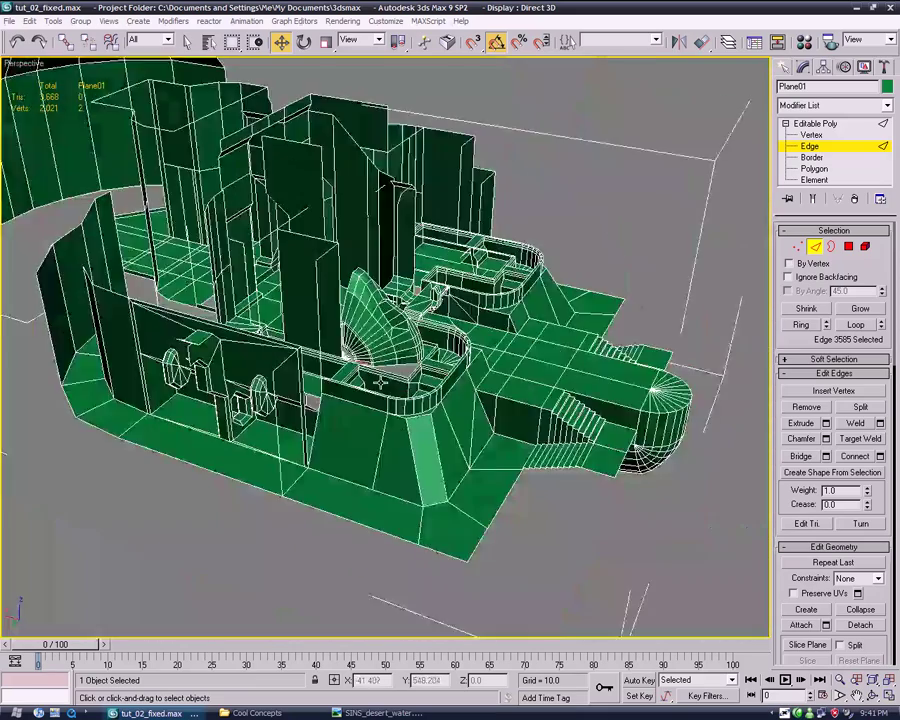
{"action": "scroll", "coordinate": [380, 383], "scroll_direction": "down", "scroll_amount": 2}
{"action": "scroll", "coordinate": [380, 383], "scroll_direction": "up", "scroll_amount": 1}
{"action": "scroll", "coordinate": [380, 390], "scroll_direction": "up", "scroll_amount": 2}
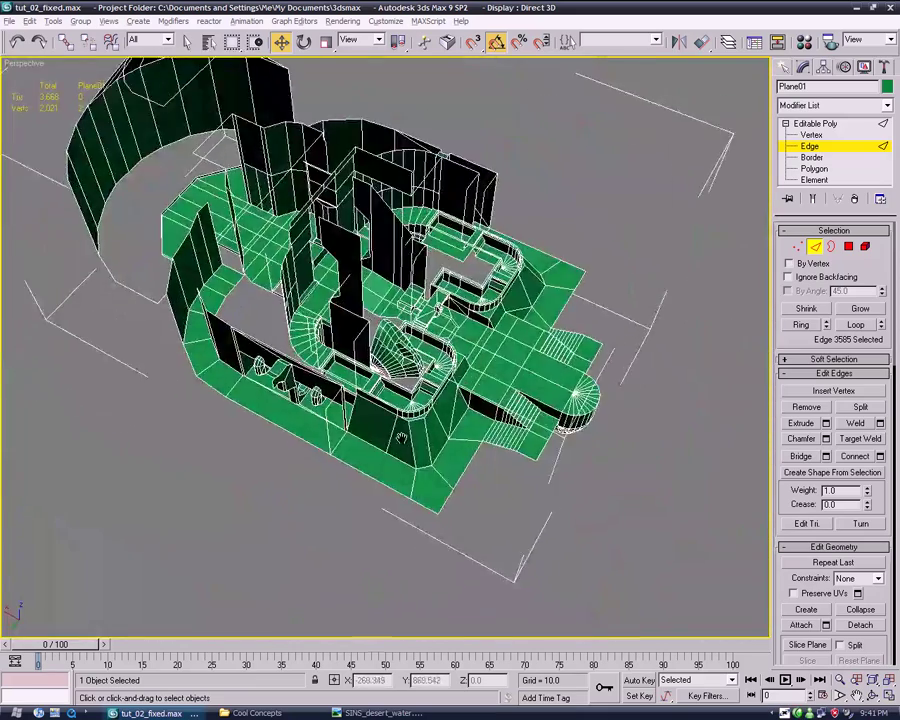
{"action": "scroll", "coordinate": [378, 400], "scroll_direction": "up", "scroll_amount": 4}
{"action": "scroll", "coordinate": [375, 413], "scroll_direction": "up", "scroll_amount": 2}
{"action": "mouse_move", "coordinate": [375, 413]}
{"action": "middle_mouse_down", "text": "alt"}
{"action": "mouse_move", "coordinate": [370, 374]}
{"action": "mouse_move", "coordinate": [488, 241]}
{"action": "middle_mouse_up", "text": "alt"}
{"action": "scroll", "coordinate": [492, 307], "scroll_direction": "up", "scroll_amount": 2}
{"action": "scroll", "coordinate": [476, 251], "scroll_direction": "up", "scroll_amount": 3}
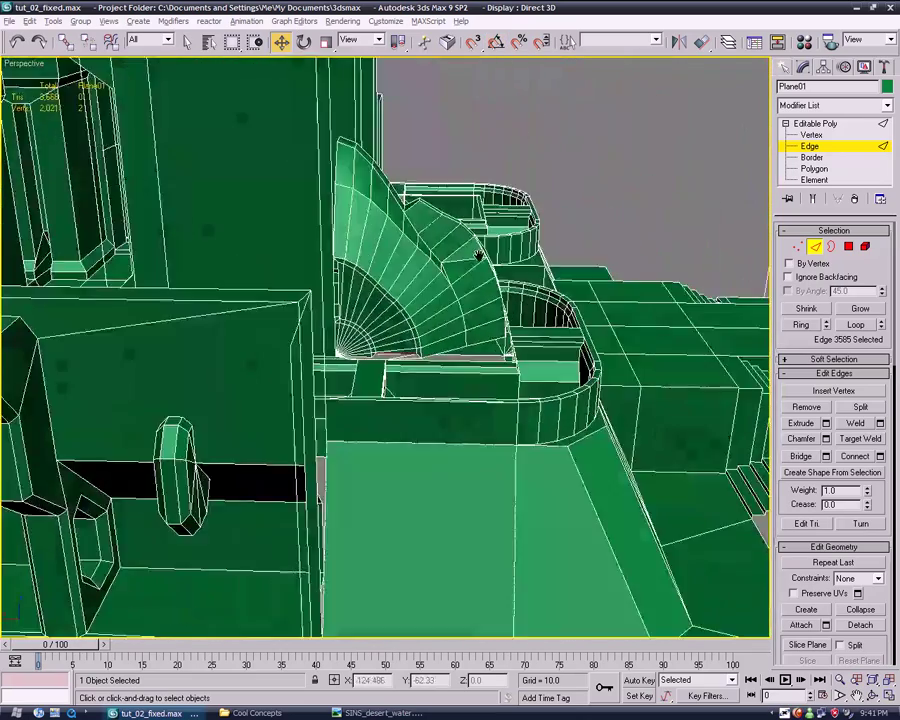
{"action": "scroll", "coordinate": [480, 255], "scroll_direction": "up", "scroll_amount": 4}
- Lower the selected edge along Z with the Move gizmo
{"action": "left_click_drag", "start_coordinate": [493, 374], "coordinate": [501, 398]}
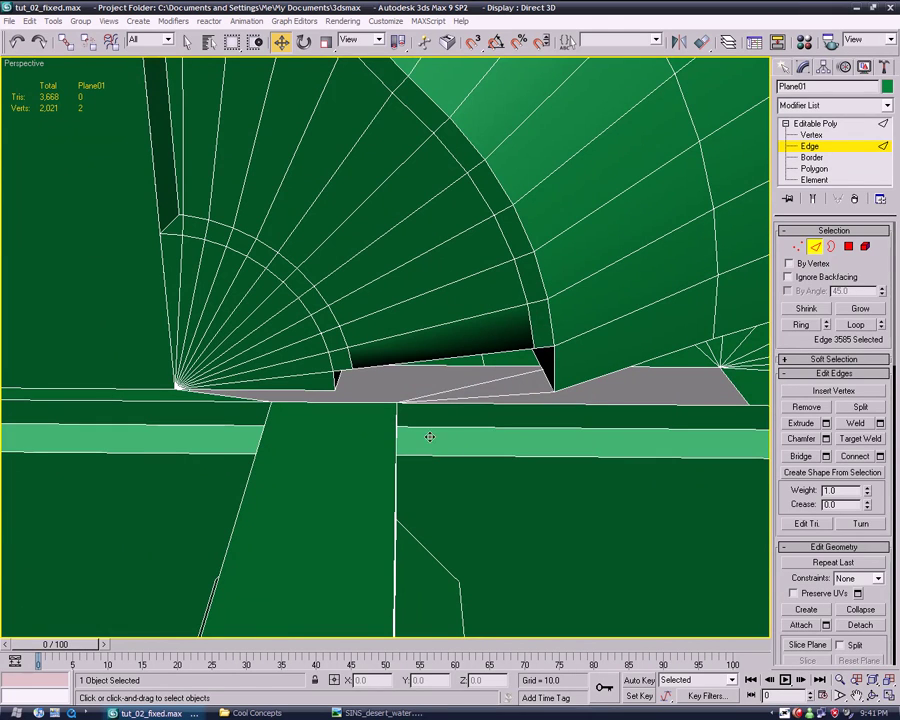
{"action": "middle_click_drag", "start_coordinate": [544, 444], "coordinate": [504, 424], "text": "alt"}
{"action": "scroll", "coordinate": [494, 430], "scroll_direction": "down", "scroll_amount": 4}
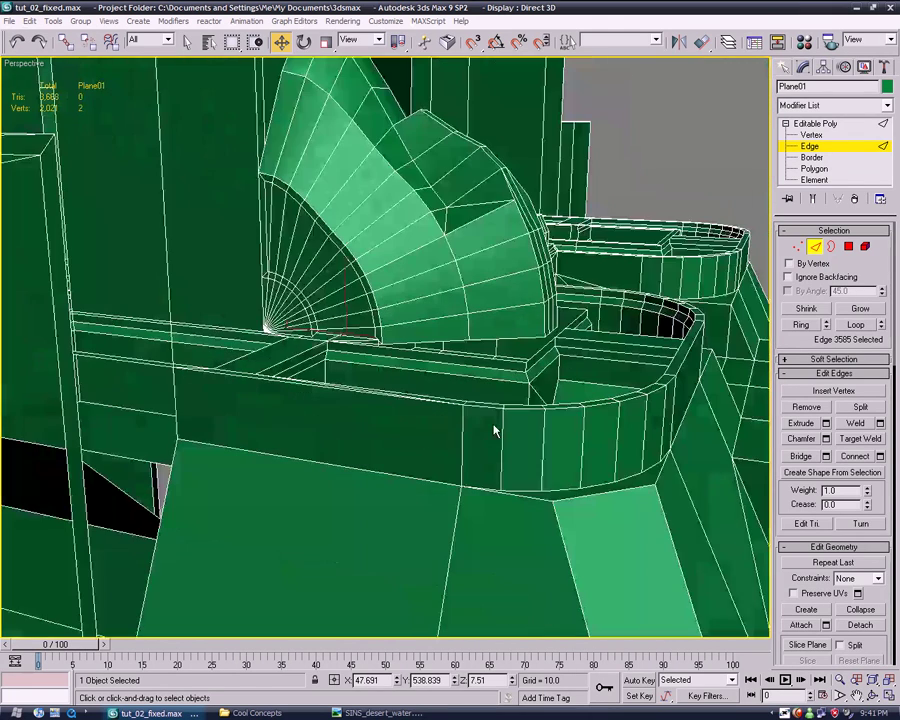
{"action": "left_click_drag", "start_coordinate": [345, 285], "coordinate": [345, 298]}
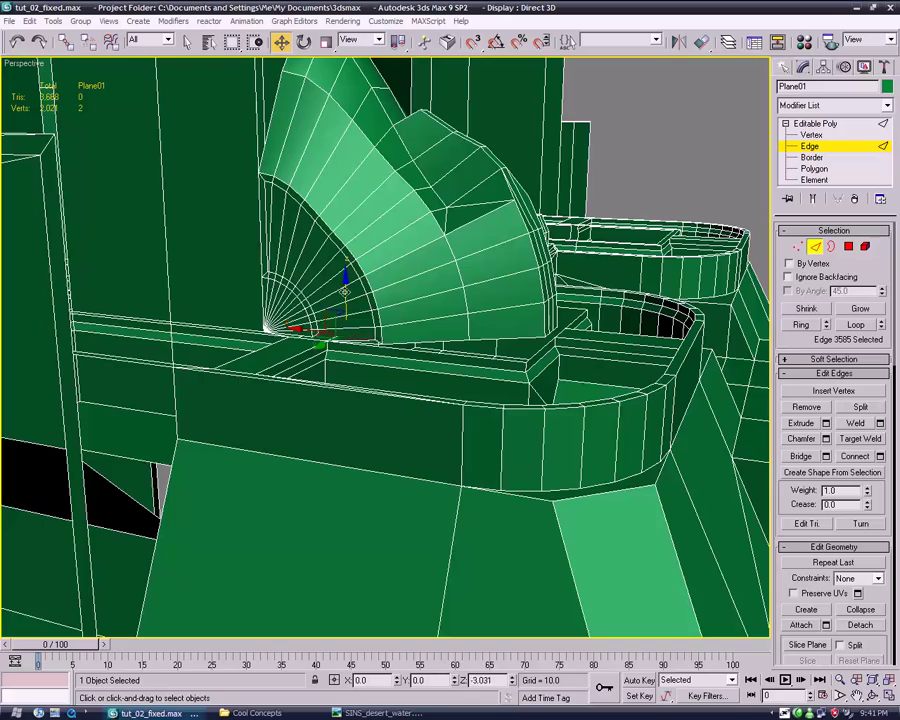
{"action": "mouse_move", "coordinate": [345, 298]}
{"action": "middle_mouse_down", "text": "alt"}
{"action": "mouse_move", "coordinate": [412, 338]}
{"action": "mouse_move", "coordinate": [416, 380]}
{"action": "mouse_move", "coordinate": [388, 396]}
{"action": "middle_mouse_up", "text": "alt"}
{"action": "scroll", "coordinate": [430, 364], "scroll_direction": "up", "scroll_amount": 3}
{"action": "scroll", "coordinate": [440, 400], "scroll_direction": "up", "scroll_amount": 3}
{"action": "scroll", "coordinate": [415, 373], "scroll_direction": "up", "scroll_amount": 2}
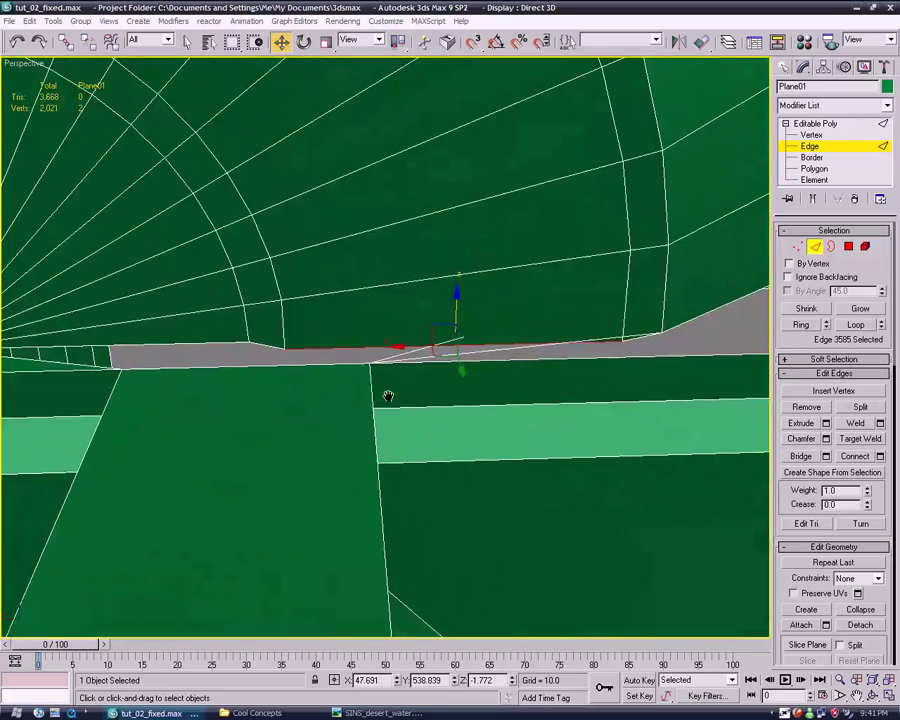
- Undo the last edge move and set the ledge's top edge height to 0
{"action": "key", "text": "ctrl+z"}
{"action": "left_click", "coordinate": [600, 356]}
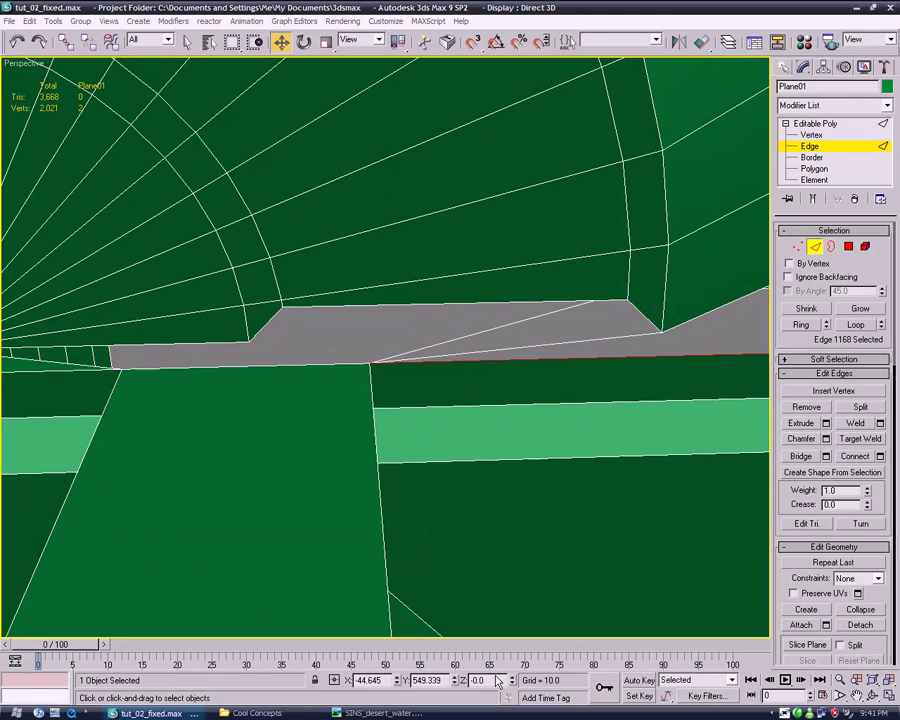
{"action": "left_click", "coordinate": [522, 301]}
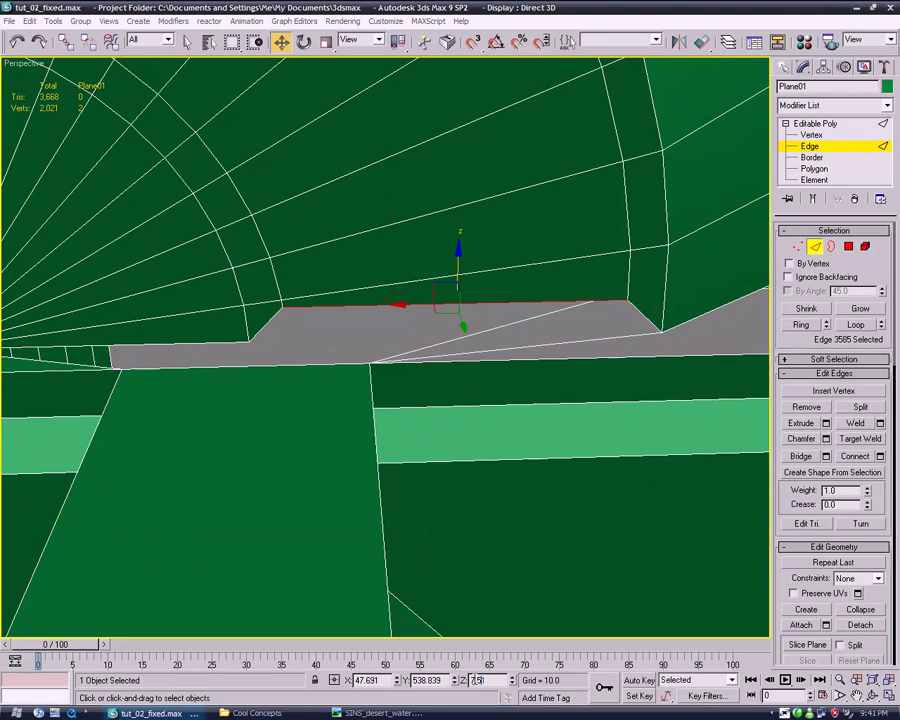
{"action": "type", "text": "0"}
{"action": "key", "text": "Return"}
- Select the fan's wall-side edge and raise it slightly along Z
{"action": "middle_click_drag", "start_coordinate": [430, 448], "coordinate": [421, 440]}
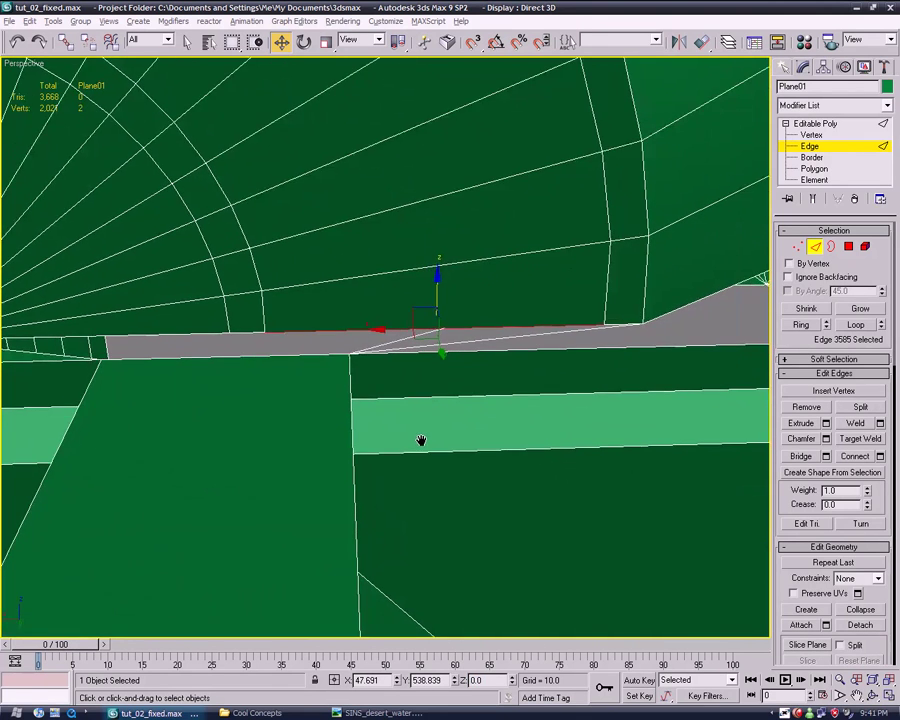
{"action": "left_click_drag", "start_coordinate": [379, 331], "coordinate": [384, 329]}
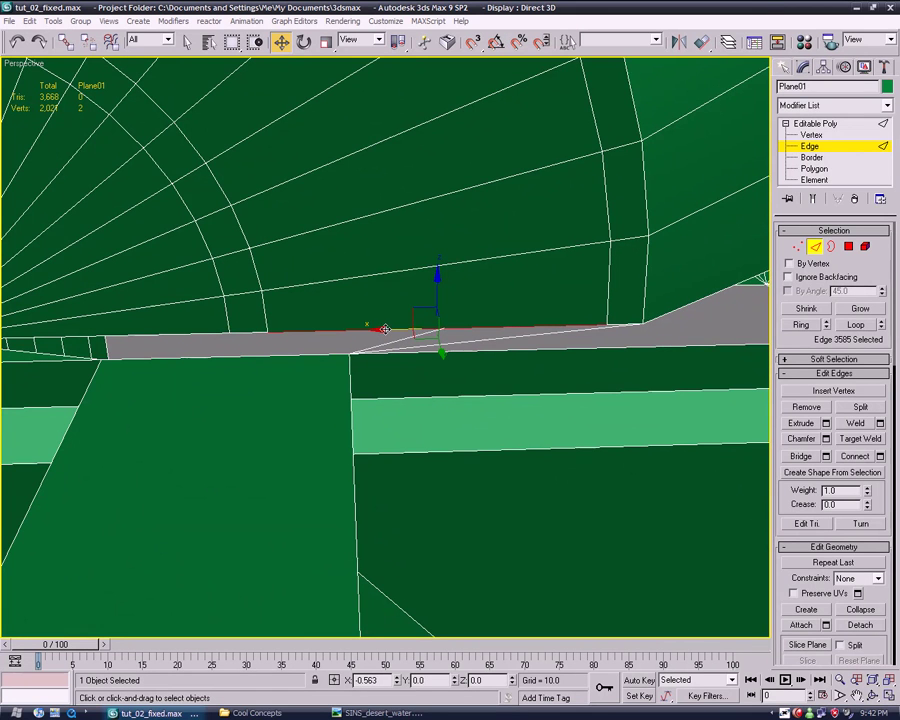
{"action": "mouse_move", "coordinate": [384, 329]}
{"action": "middle_mouse_down", "text": "alt"}
{"action": "mouse_move", "coordinate": [242, 204]}
{"action": "mouse_move", "coordinate": [441, 486]}
{"action": "middle_mouse_up", "text": "alt"}
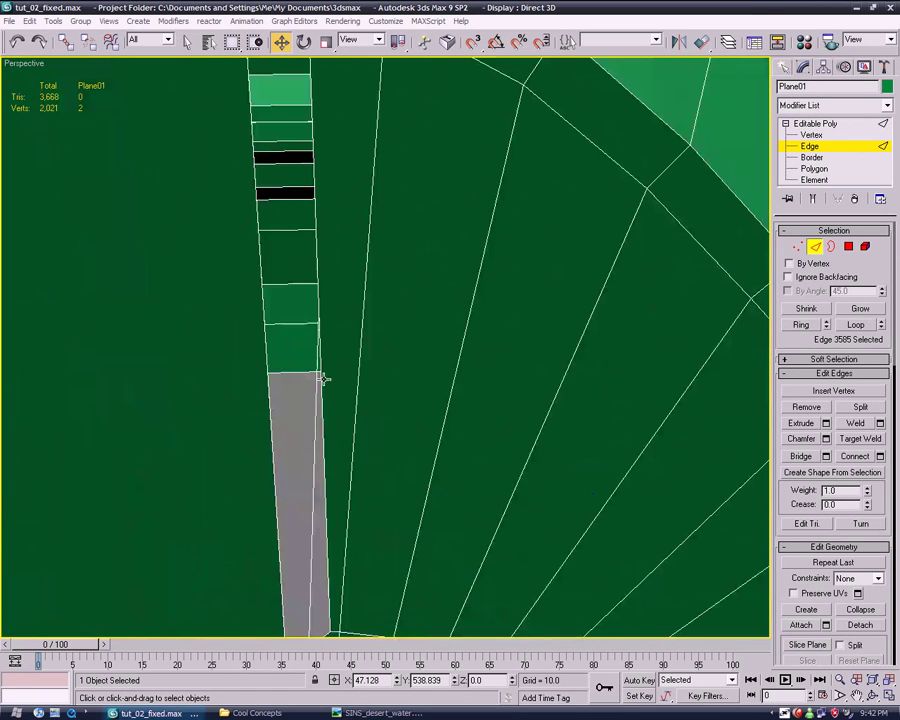
{"action": "left_click", "coordinate": [268, 360]}
{"action": "middle_click_drag", "start_coordinate": [305, 402], "coordinate": [299, 420], "text": "alt"}
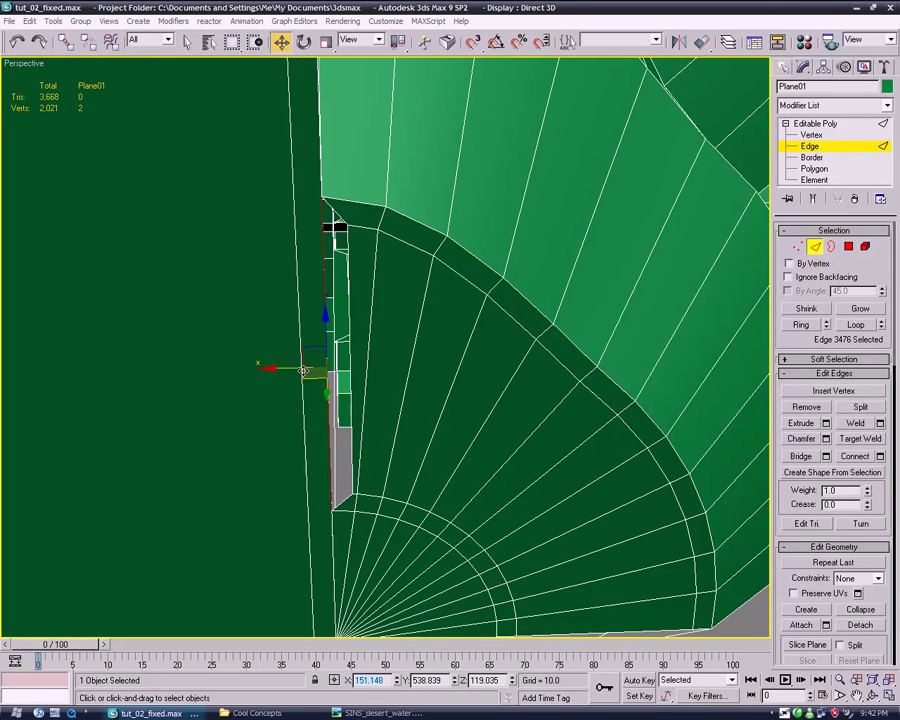
{"action": "left_click", "coordinate": [348, 327]}
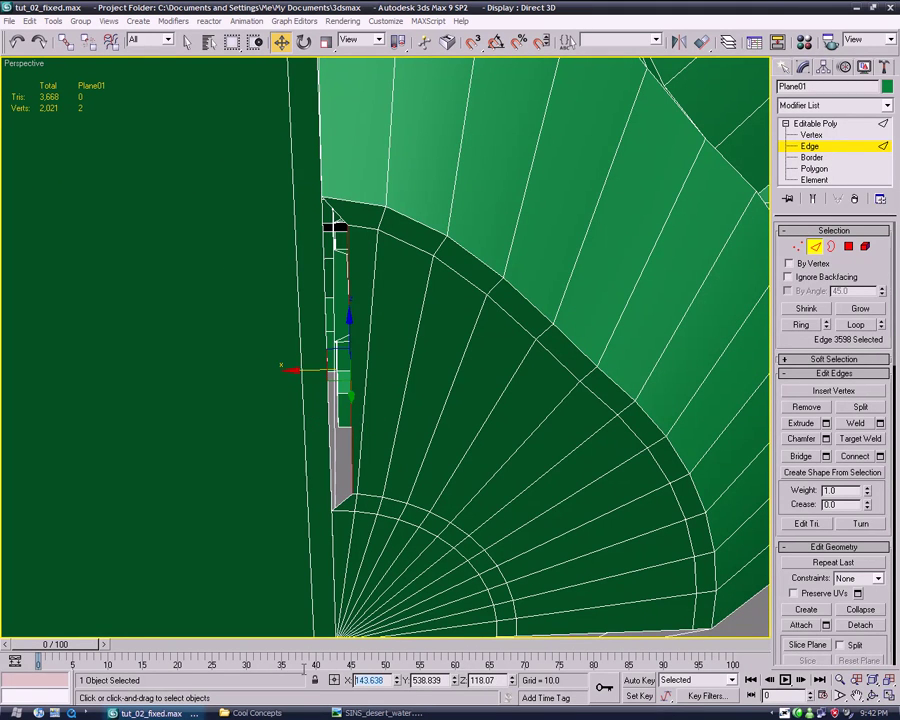
{"action": "scroll", "coordinate": [311, 486], "scroll_direction": "up", "scroll_amount": 2}
{"action": "scroll", "coordinate": [293, 482], "scroll_direction": "up", "scroll_amount": 2}
{"action": "scroll", "coordinate": [354, 536], "scroll_direction": "up", "scroll_amount": 2}
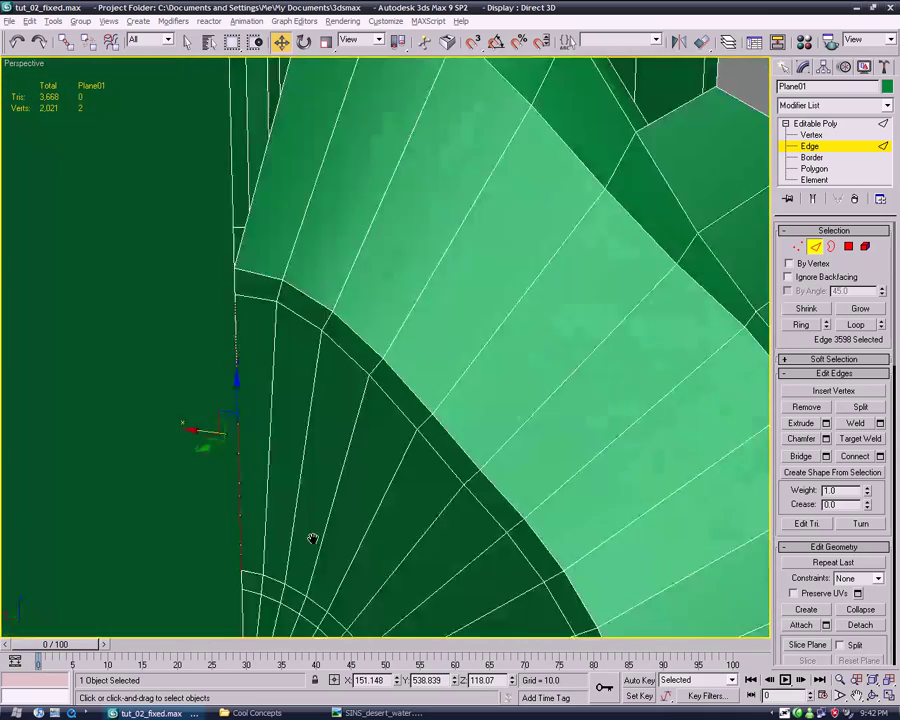
{"action": "mouse_move", "coordinate": [312, 539]}
{"action": "middle_mouse_down"}
{"action": "mouse_move", "coordinate": [343, 516]}
{"action": "mouse_move", "coordinate": [261, 307]}
{"action": "mouse_move", "coordinate": [312, 378]}
{"action": "middle_mouse_up"}
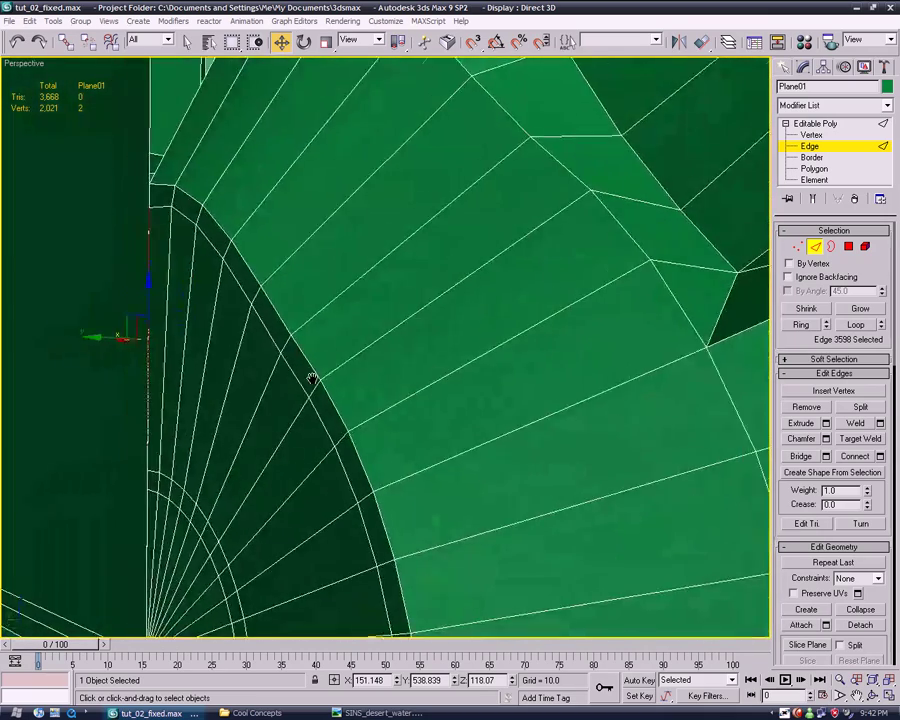
{"action": "left_click_drag", "start_coordinate": [186, 290], "coordinate": [187, 293]}
- Select the two corner vertices where the fan meets the wall
{"action": "left_click", "coordinate": [803, 137]}
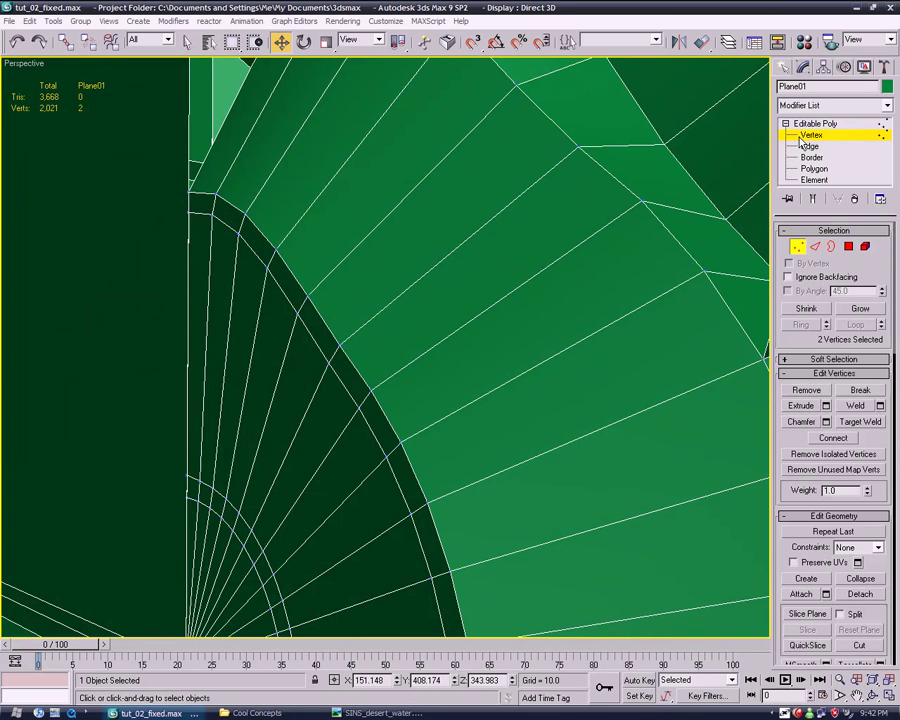
{"action": "left_click", "coordinate": [187, 210]}
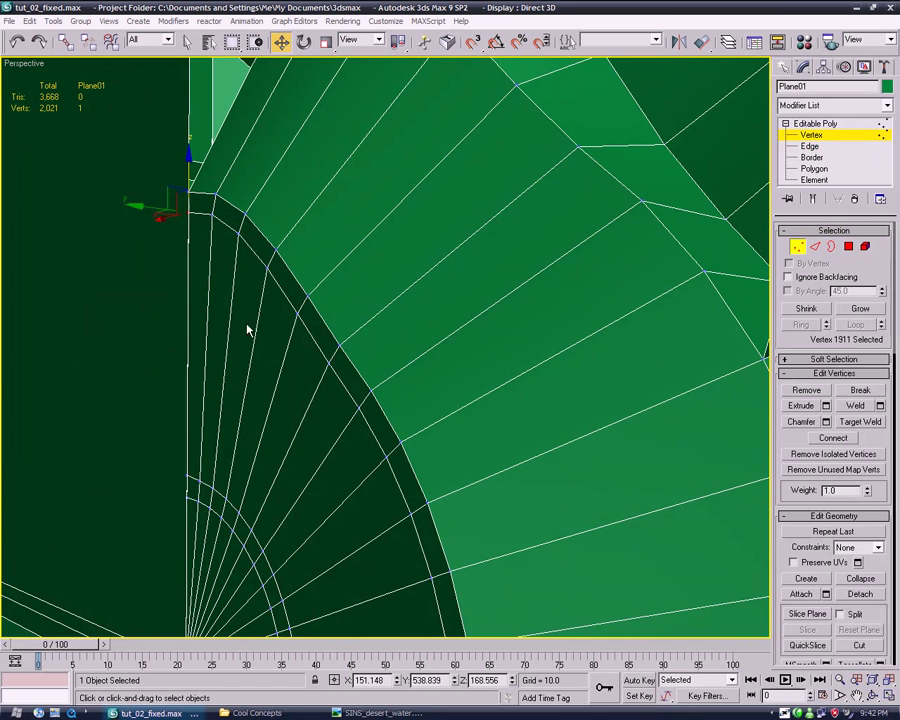
{"action": "left_click", "coordinate": [187, 477]}
{"action": "scroll", "coordinate": [318, 458], "scroll_direction": "down", "scroll_amount": 3}
{"action": "scroll", "coordinate": [318, 458], "scroll_direction": "down", "scroll_amount": 3}
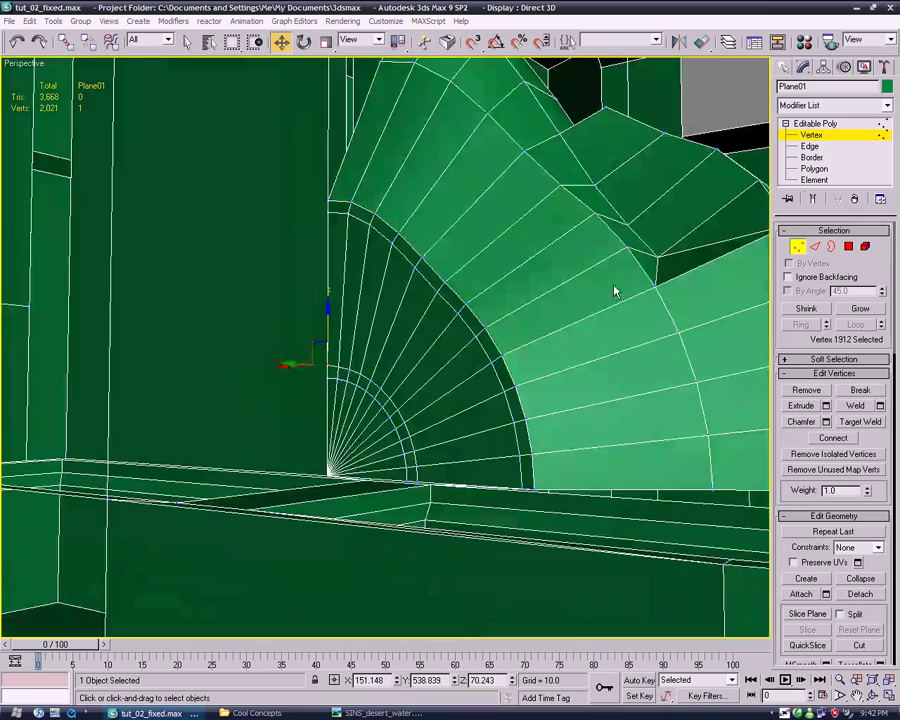
- Delete the two thin faces beside the fan
{"action": "left_click", "coordinate": [820, 172]}
{"action": "mouse_move", "coordinate": [476, 466]}
{"action": "middle_mouse_down", "text": "alt"}
{"action": "mouse_move", "coordinate": [376, 462]}
{"action": "mouse_move", "coordinate": [350, 425]}
{"action": "mouse_move", "coordinate": [386, 418]}
{"action": "middle_mouse_up", "text": "alt"}
{"action": "left_click", "coordinate": [418, 271]}
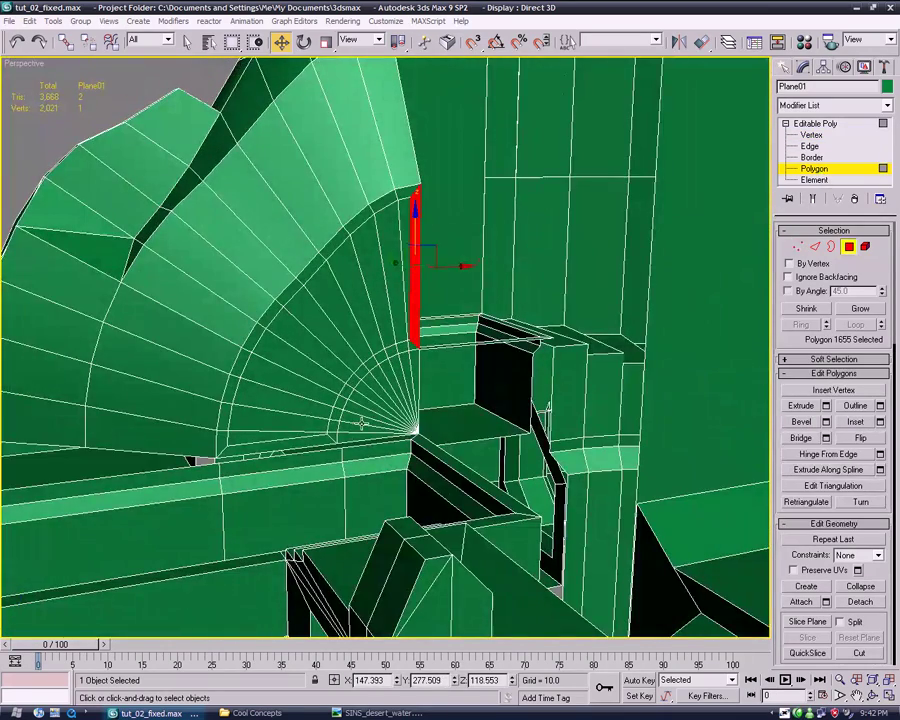
{"action": "left_click", "coordinate": [301, 441], "text": "ctrl"}
{"action": "key", "text": "ctrl+d"}
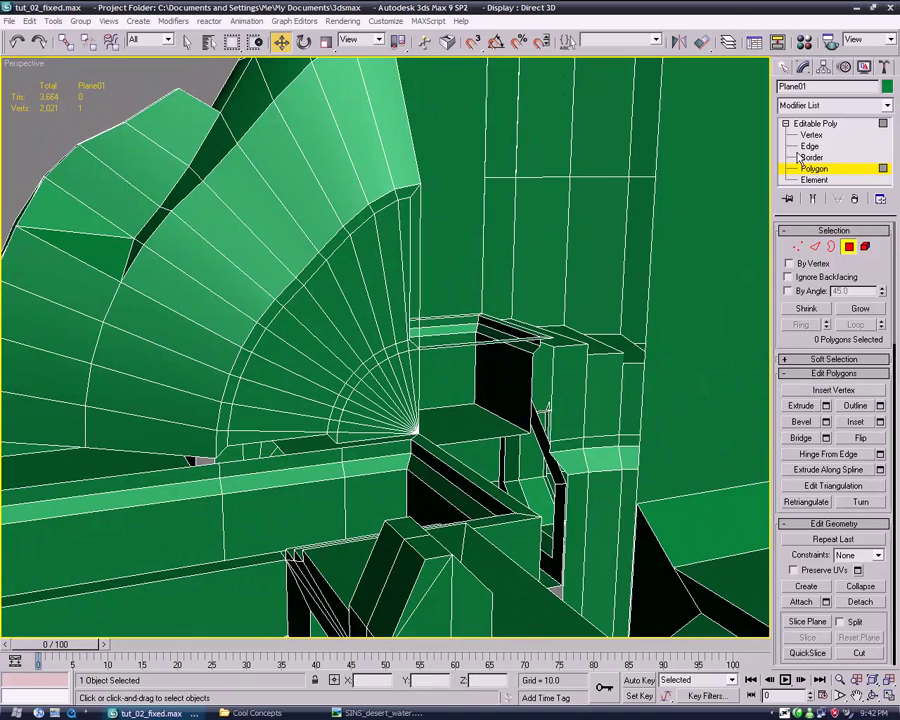
- Set a fan base edge to height 0 and check it from several views
{"action": "left_click", "coordinate": [810, 147]}
{"action": "middle_click_drag", "start_coordinate": [340, 430], "coordinate": [407, 474], "text": "alt"}
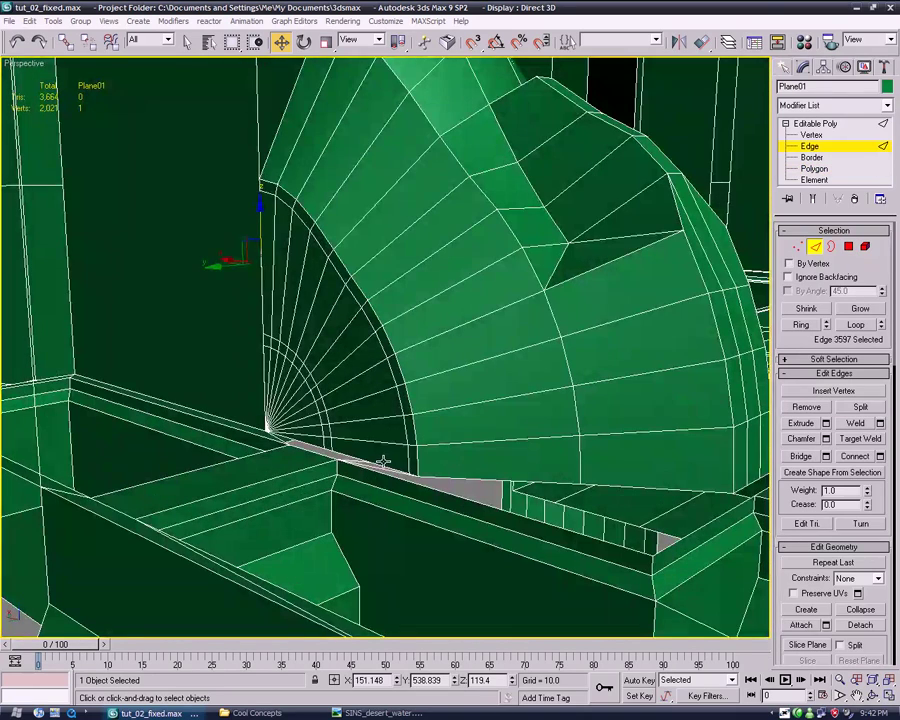
{"action": "left_click", "coordinate": [381, 462]}
{"action": "left_click", "coordinate": [377, 465]}
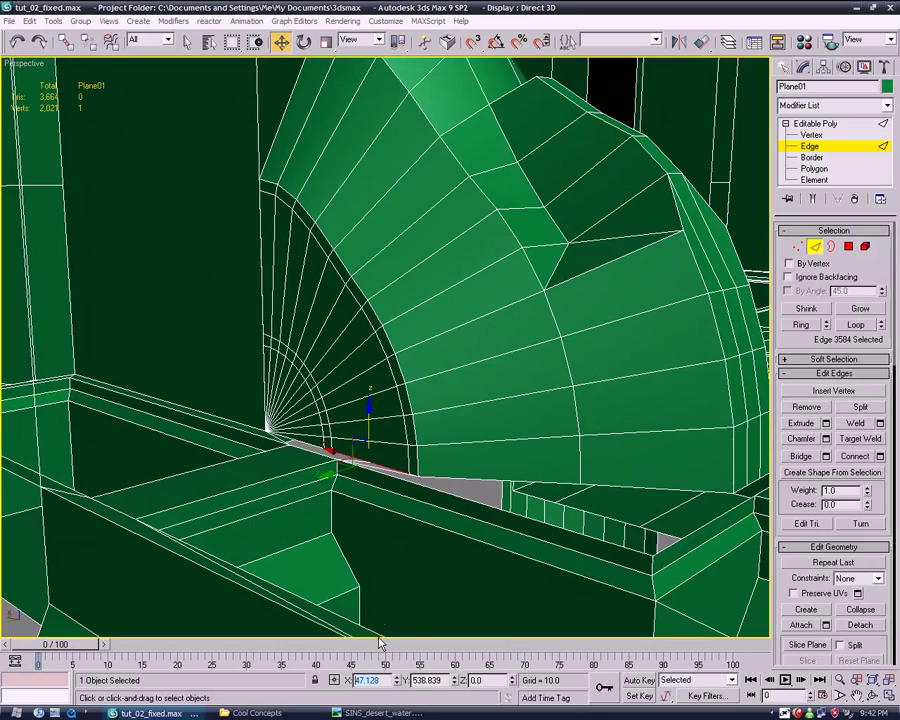
{"action": "mouse_move", "coordinate": [464, 553]}
{"action": "middle_mouse_down", "text": "alt"}
{"action": "mouse_move", "coordinate": [366, 560]}
{"action": "mouse_move", "coordinate": [389, 511]}
{"action": "middle_mouse_up", "text": "alt"}
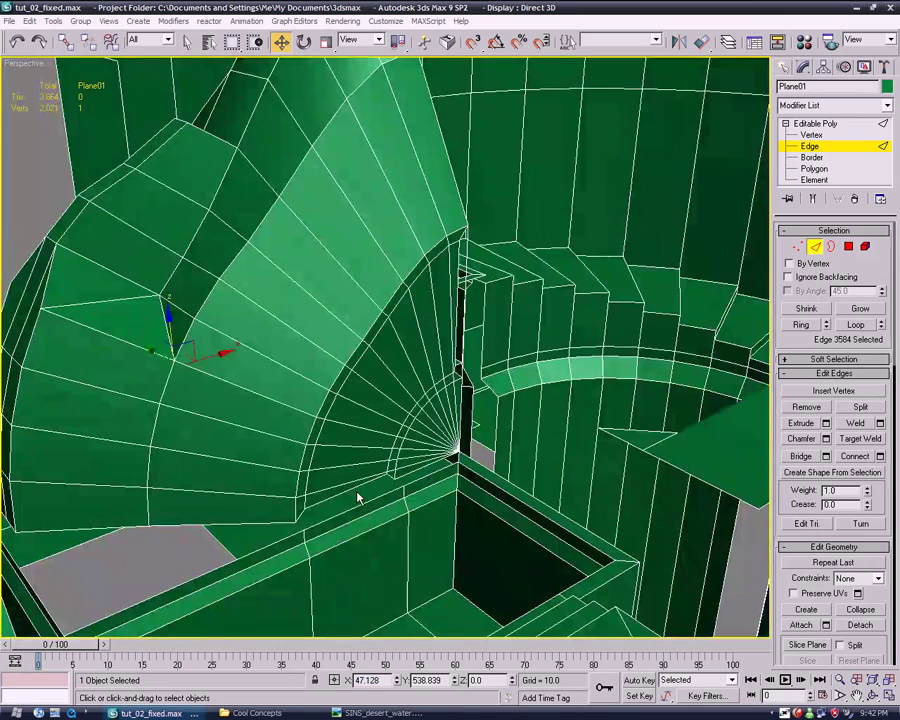
{"action": "left_click", "coordinate": [352, 487]}
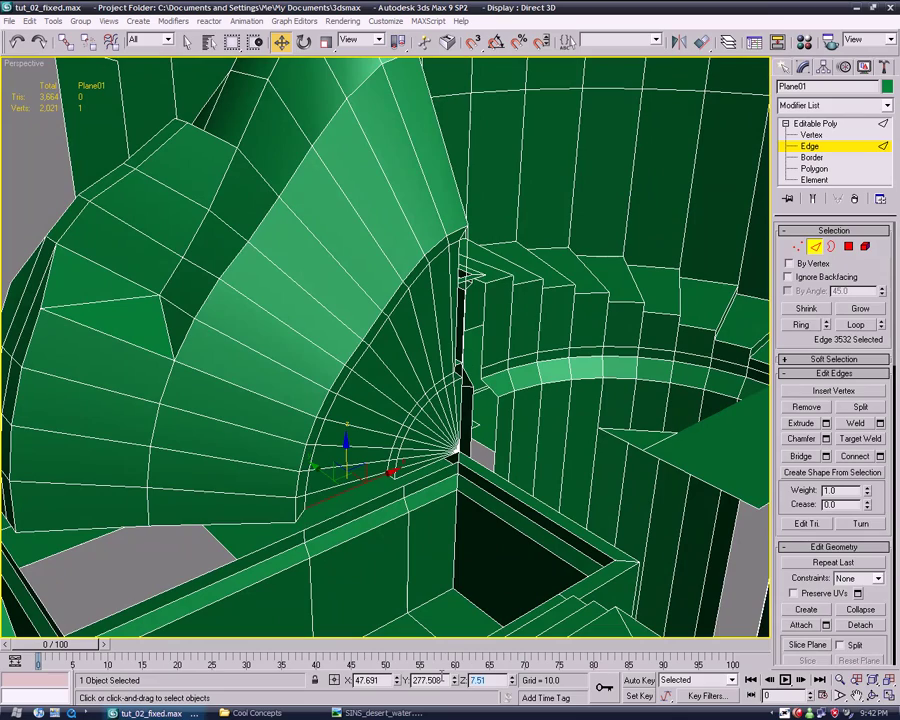
{"action": "key", "text": "Tab"}
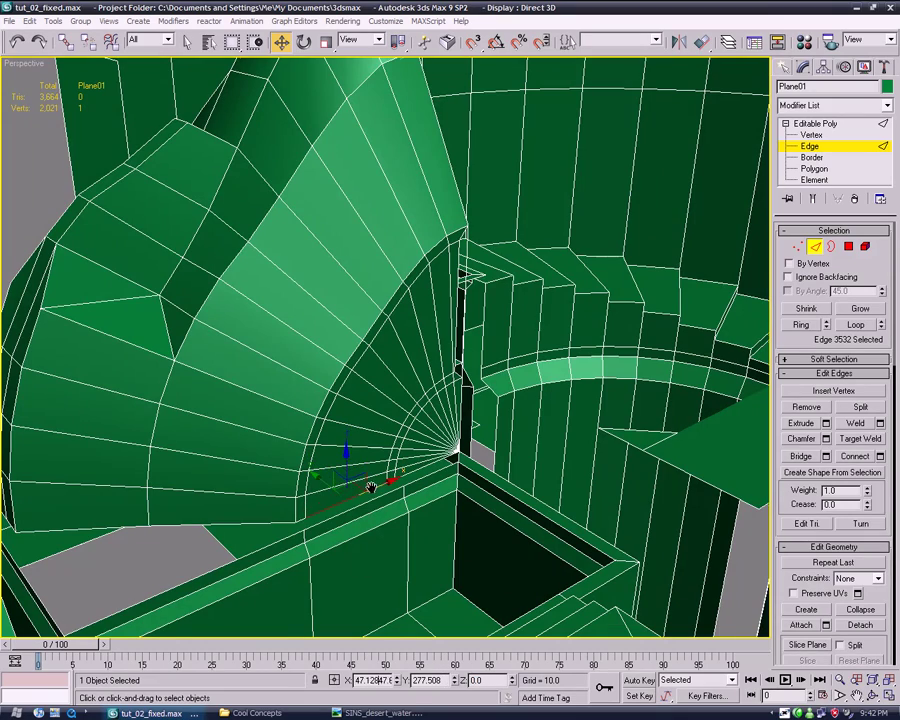
{"action": "middle_click_drag", "start_coordinate": [347, 601], "coordinate": [337, 462], "text": "alt"}
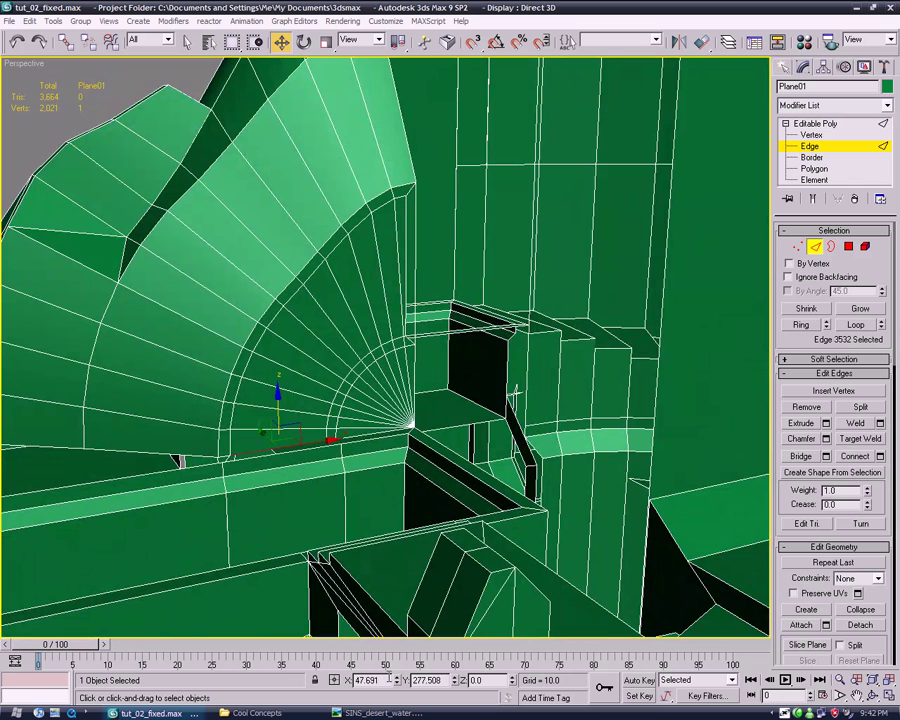
{"action": "key", "text": "shift+z"}
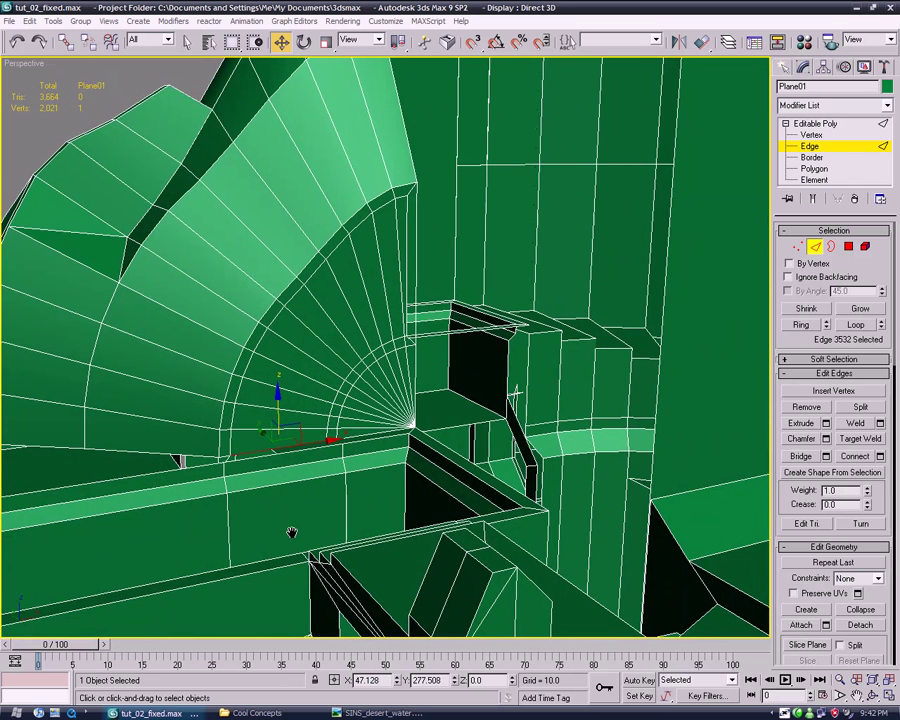
{"action": "key", "text": "shift+y"}
{"action": "middle_click_drag", "start_coordinate": [416, 263], "coordinate": [306, 320], "text": "alt"}
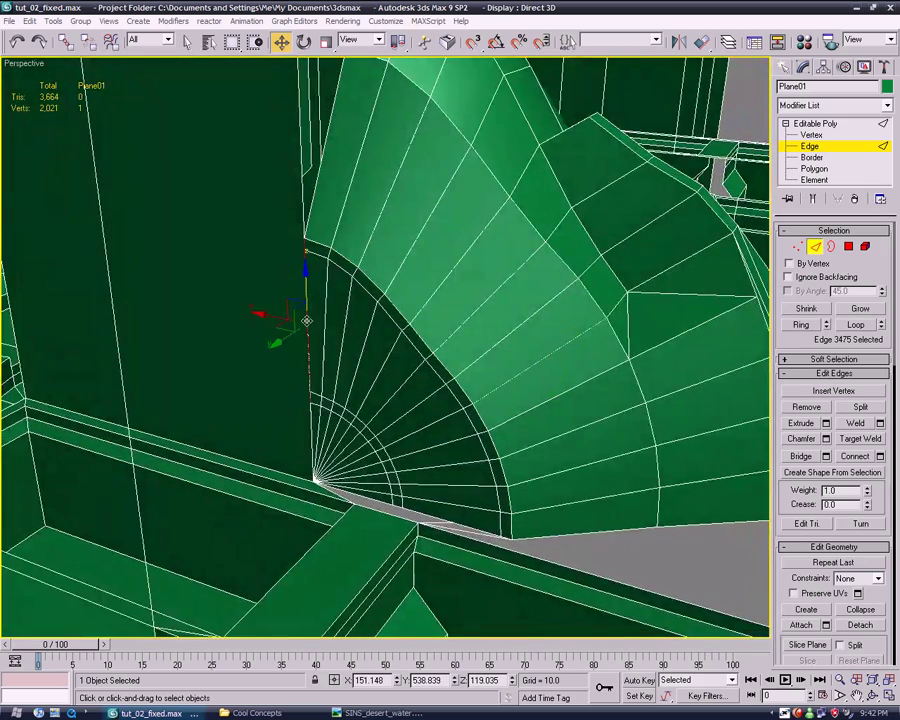
{"action": "key", "text": "shift+z"}
{"action": "scroll", "coordinate": [362, 400], "scroll_direction": "up", "scroll_amount": 5}
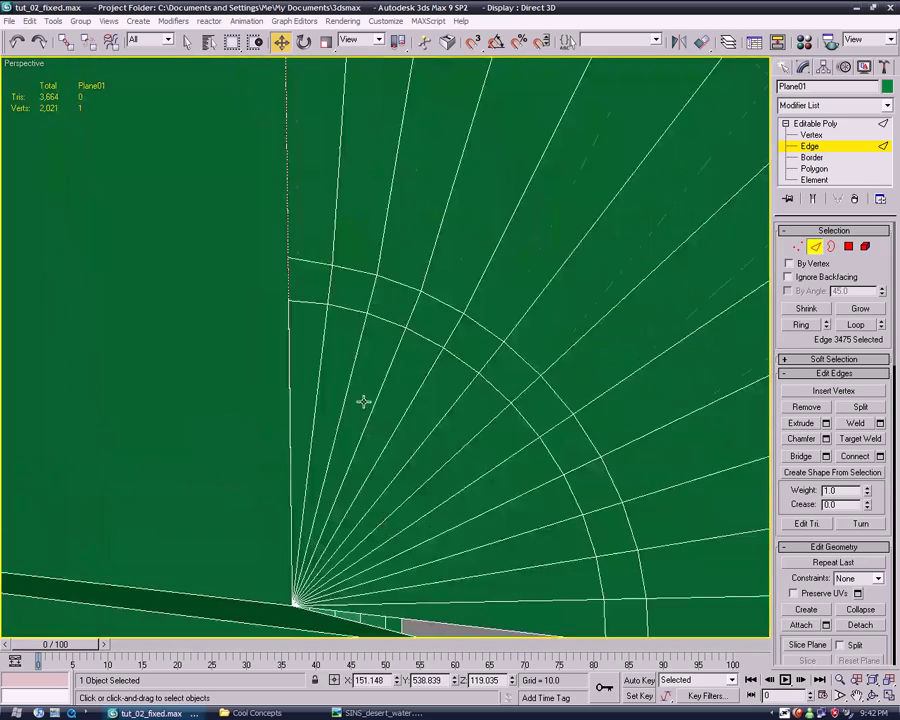
{"action": "scroll", "coordinate": [382, 540], "scroll_direction": "up", "scroll_amount": 2}
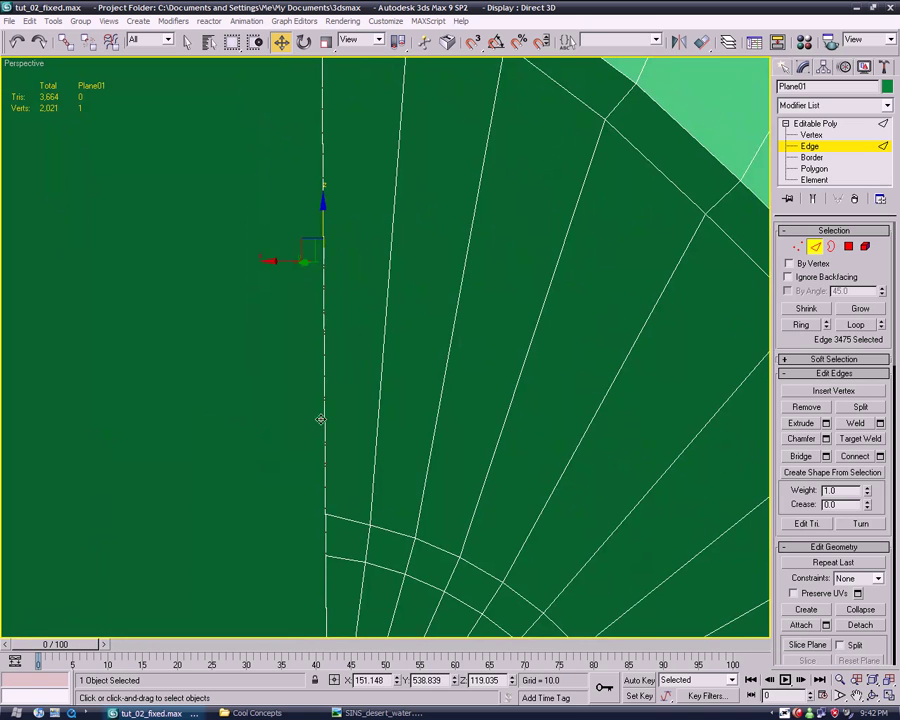
- Slide the fan's wall-side edge over until it meets the wall
{"action": "left_click", "coordinate": [812, 169]}
{"action": "left_click", "coordinate": [275, 277]}
{"action": "scroll", "coordinate": [266, 307], "scroll_direction": "down", "scroll_amount": 5}
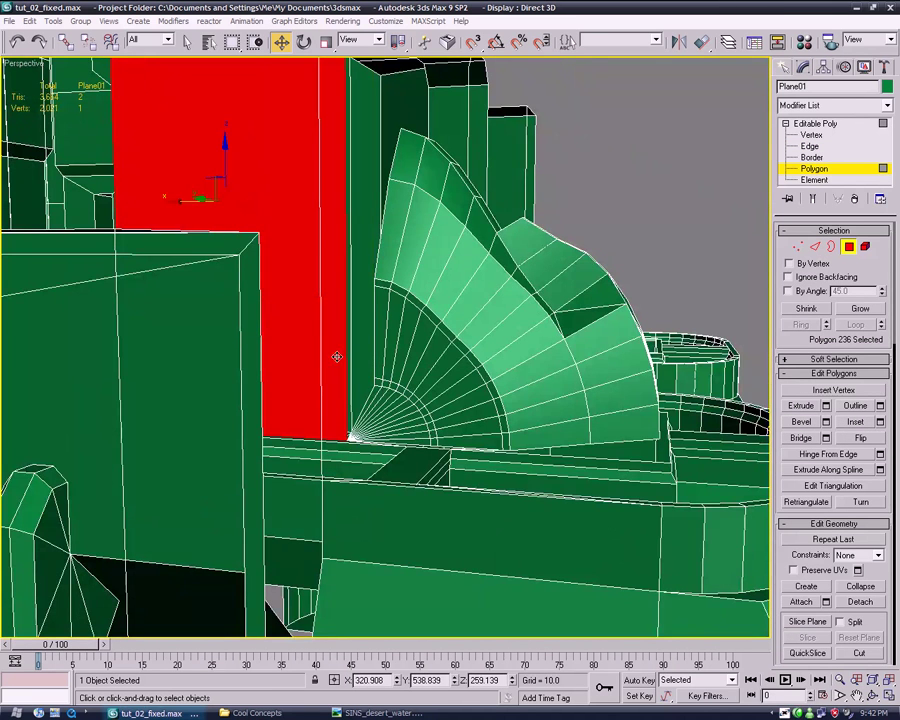
{"action": "scroll", "coordinate": [338, 358], "scroll_direction": "up", "scroll_amount": 3}
{"action": "left_click_drag", "start_coordinate": [338, 357], "coordinate": [343, 356]}
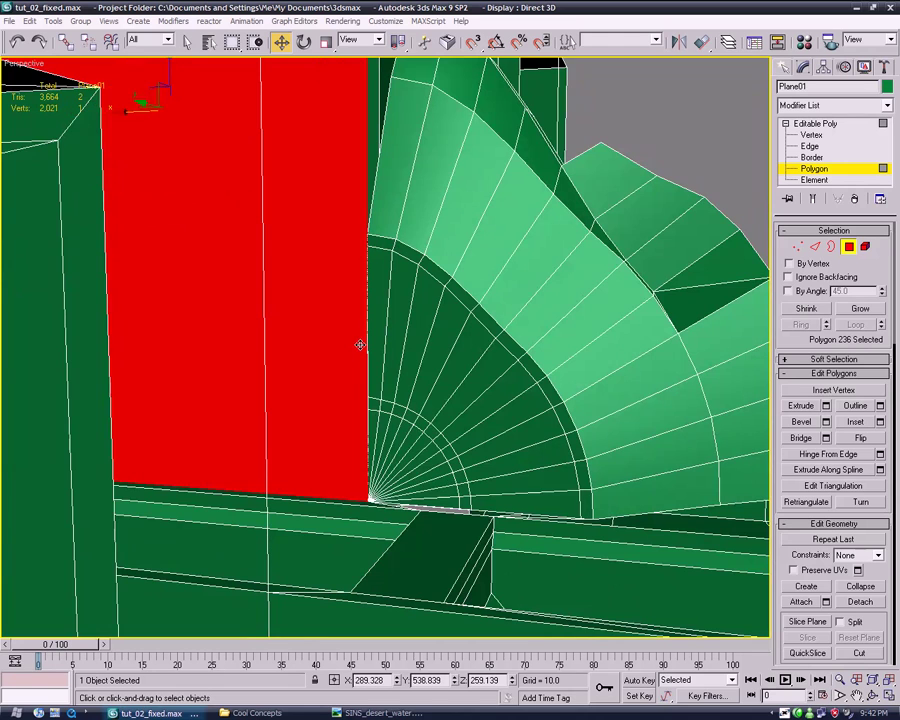
{"action": "scroll", "coordinate": [359, 344], "scroll_direction": "up", "scroll_amount": 3}
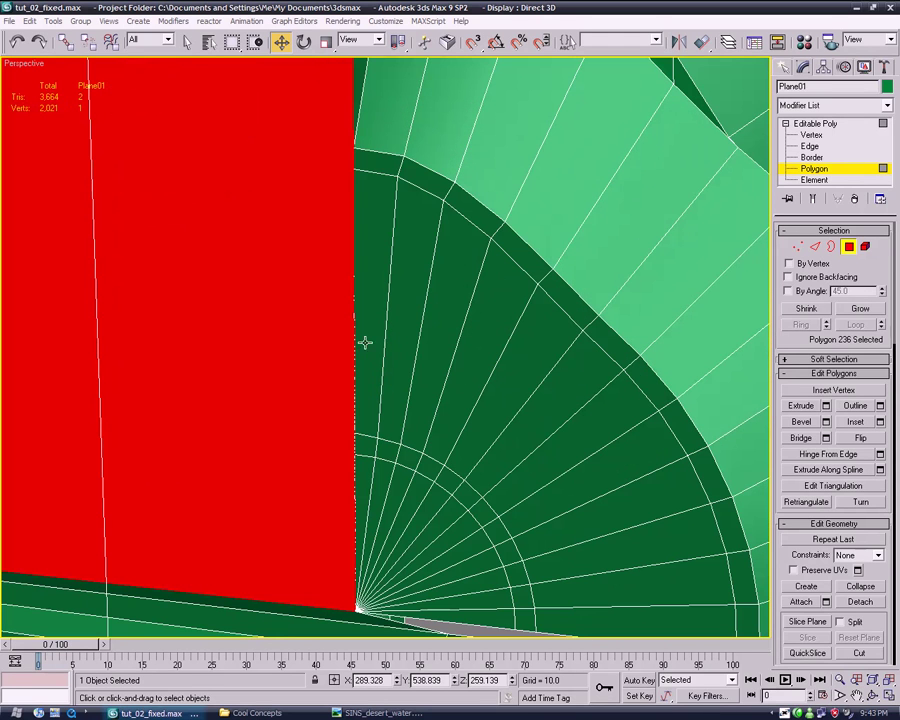
{"action": "left_click", "coordinate": [812, 149]}
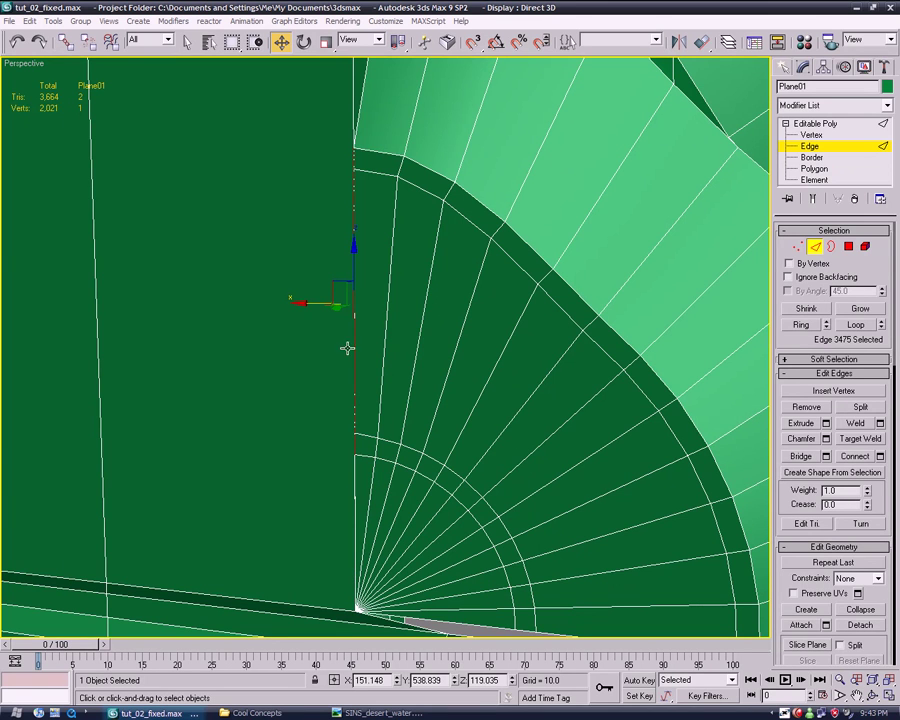
{"action": "mouse_move", "coordinate": [304, 301]}
{"action": "left_mouse_down"}
{"action": "mouse_move", "coordinate": [267, 302]}
{"action": "mouse_move", "coordinate": [471, 309]}
{"action": "mouse_move", "coordinate": [263, 312]}
{"action": "left_mouse_up"}
{"action": "mouse_move", "coordinate": [311, 345]}
{"action": "middle_mouse_down"}
{"action": "mouse_move", "coordinate": [365, 371]}
{"action": "mouse_move", "coordinate": [440, 323]}
{"action": "mouse_move", "coordinate": [157, 432]}
{"action": "mouse_move", "coordinate": [307, 379]}
{"action": "middle_mouse_up"}
{"action": "mouse_move", "coordinate": [435, 325]}
{"action": "middle_mouse_down", "text": "alt"}
{"action": "mouse_move", "coordinate": [354, 326]}
{"action": "mouse_move", "coordinate": [315, 408]}
{"action": "mouse_move", "coordinate": [436, 409]}
{"action": "middle_mouse_up", "text": "alt"}
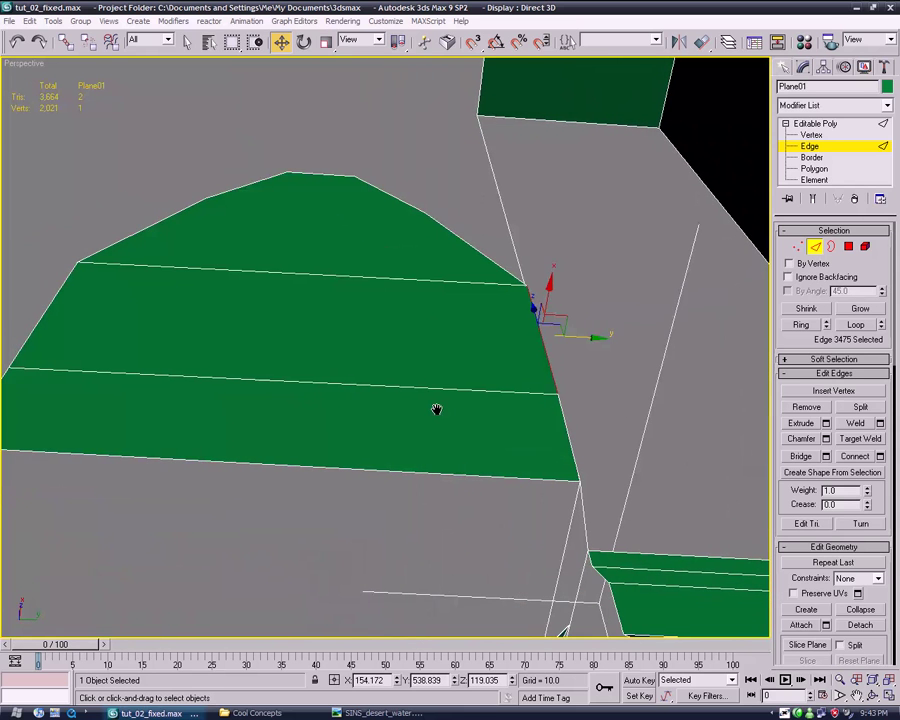
- Delete the three stray faces behind the fan
{"action": "left_click", "coordinate": [830, 169]}
{"action": "left_click", "coordinate": [460, 410]}
{"action": "left_click", "coordinate": [410, 330], "text": "ctrl"}
{"action": "left_click", "coordinate": [386, 255], "text": "ctrl"}
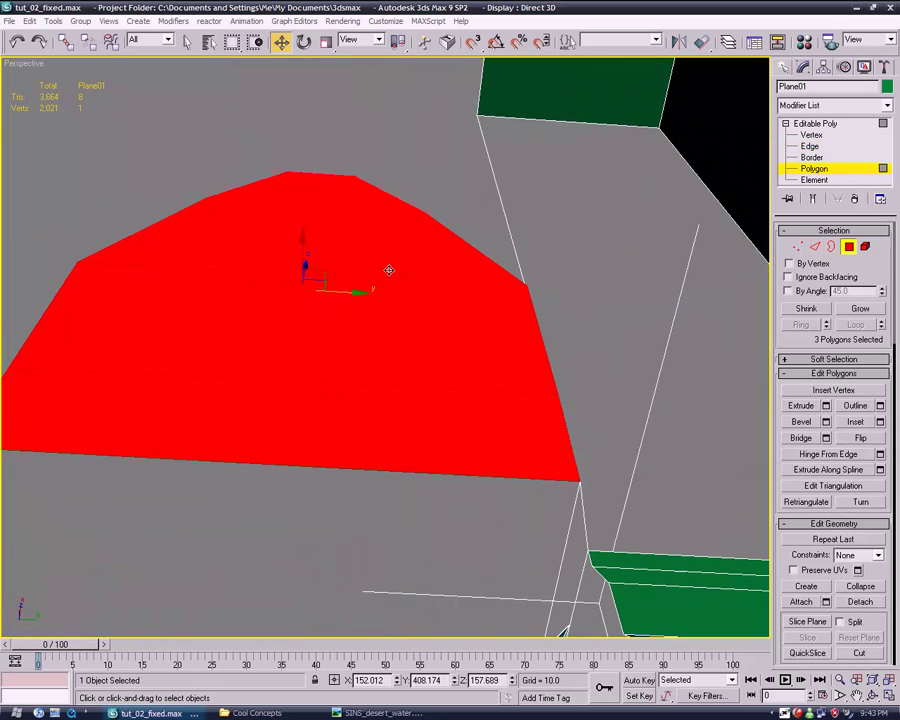
{"action": "key", "text": "Delete"}
{"action": "mouse_move", "coordinate": [612, 325]}
{"action": "middle_mouse_down", "text": "alt"}
{"action": "mouse_move", "coordinate": [554, 335]}
{"action": "mouse_move", "coordinate": [466, 378]}
{"action": "middle_mouse_up", "text": "alt"}
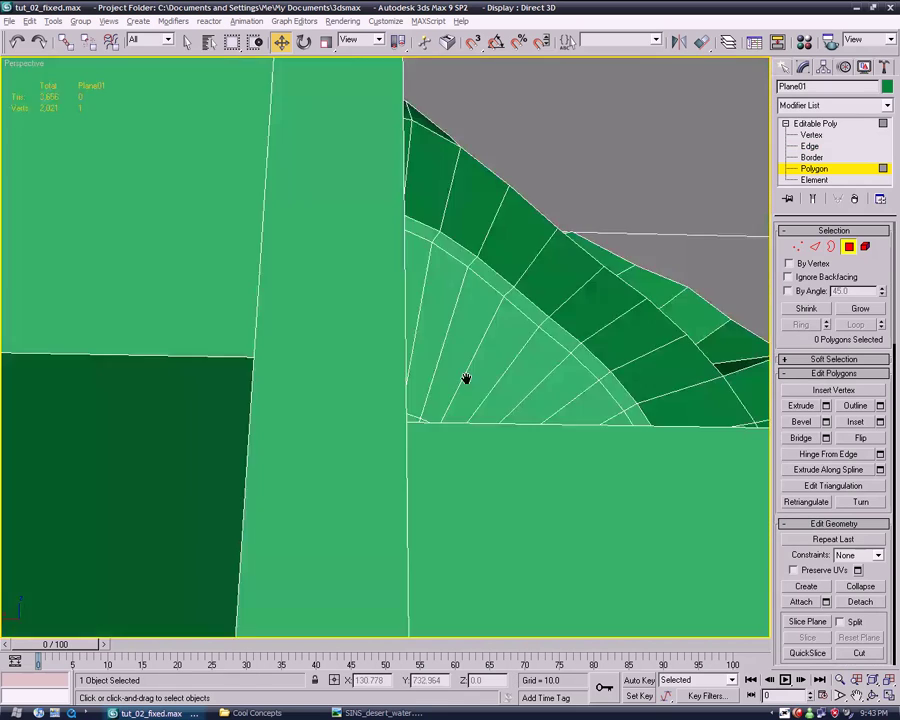
{"action": "middle_click_drag", "start_coordinate": [640, 250], "coordinate": [564, 296], "text": "alt"}
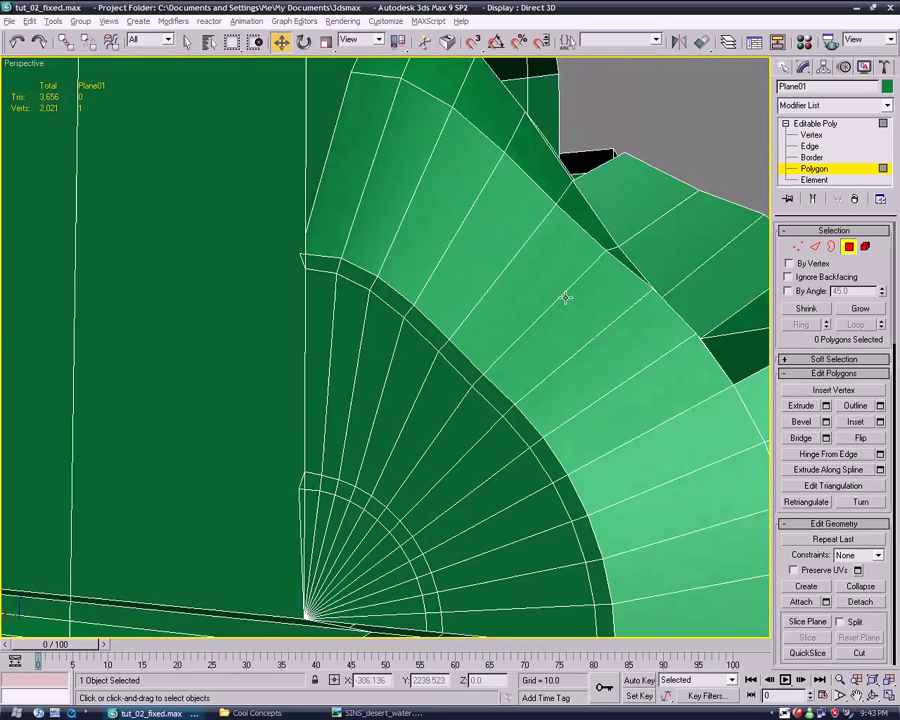
- Select the large wall face and three stray faces behind the wall
{"action": "left_click", "coordinate": [565, 297]}
{"action": "left_click", "coordinate": [528, 331]}
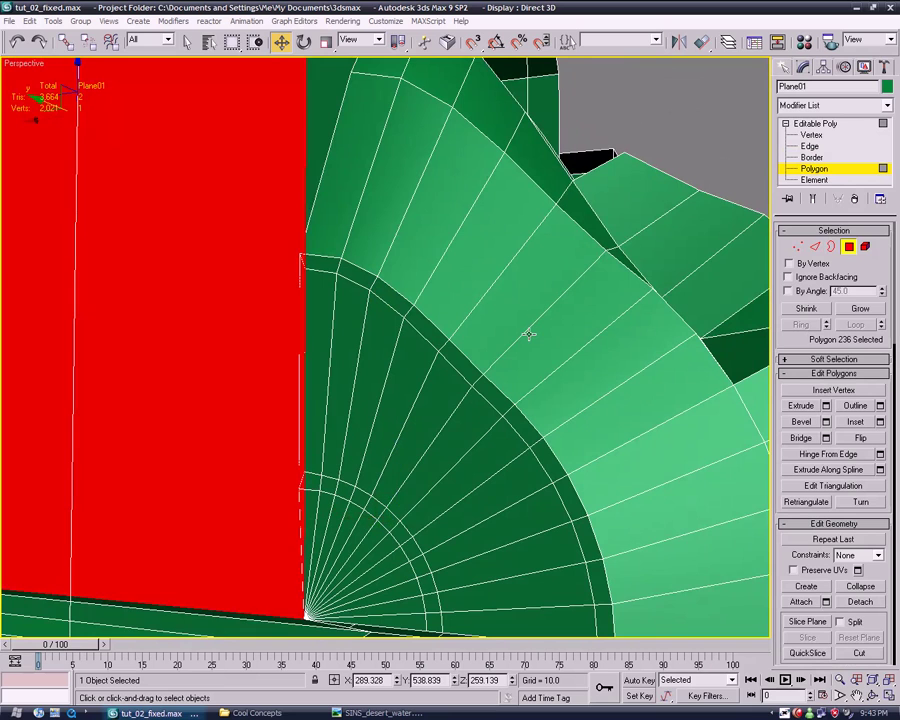
{"action": "middle_click_drag", "start_coordinate": [560, 330], "coordinate": [442, 484], "text": "alt"}
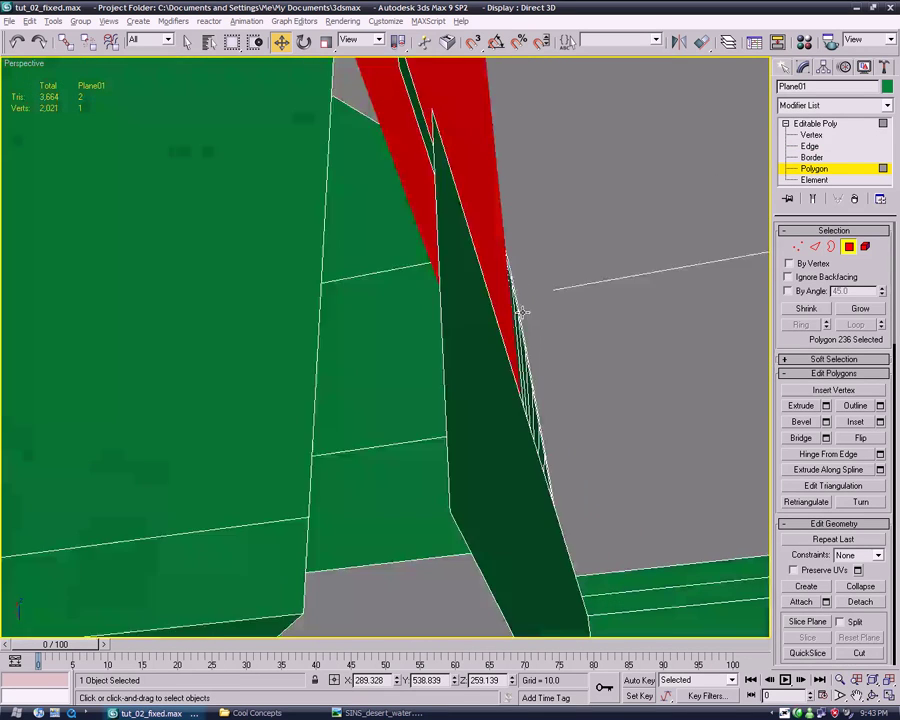
{"action": "left_click", "coordinate": [442, 484]}
{"action": "left_click", "coordinate": [436, 378], "text": "ctrl"}
{"action": "left_click", "coordinate": [436, 256], "text": "ctrl"}
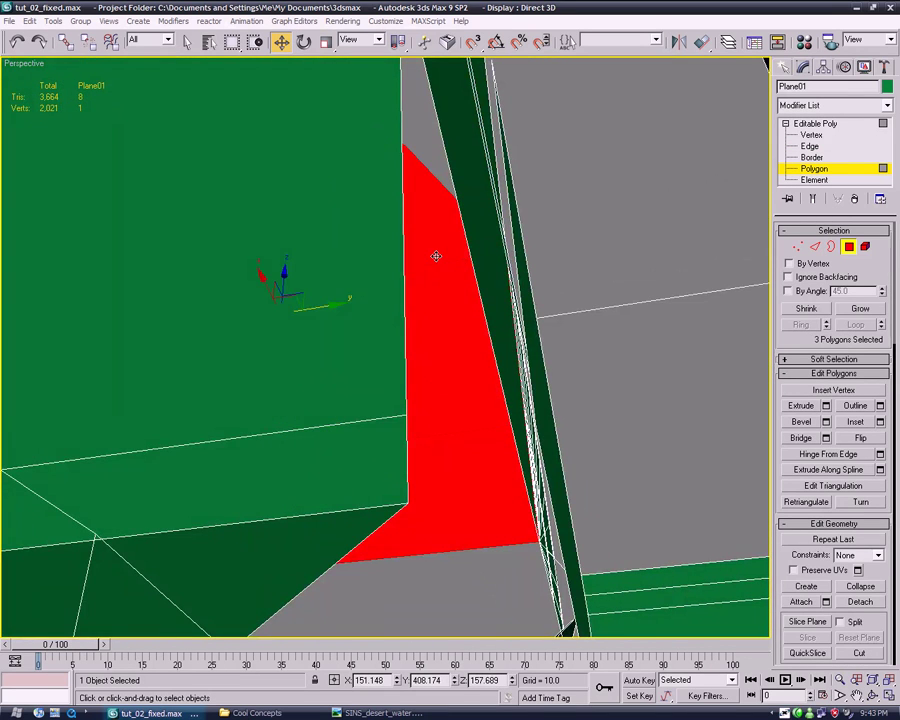
{"action": "left_click", "coordinate": [548, 382]}
{"action": "mouse_move", "coordinate": [436, 256]}
{"action": "middle_mouse_down", "text": "alt"}
{"action": "mouse_move", "coordinate": [548, 382]}
{"action": "mouse_move", "coordinate": [462, 395]}
{"action": "middle_mouse_up", "text": "alt"}
{"action": "scroll", "coordinate": [462, 395], "scroll_direction": "up", "scroll_amount": 3}
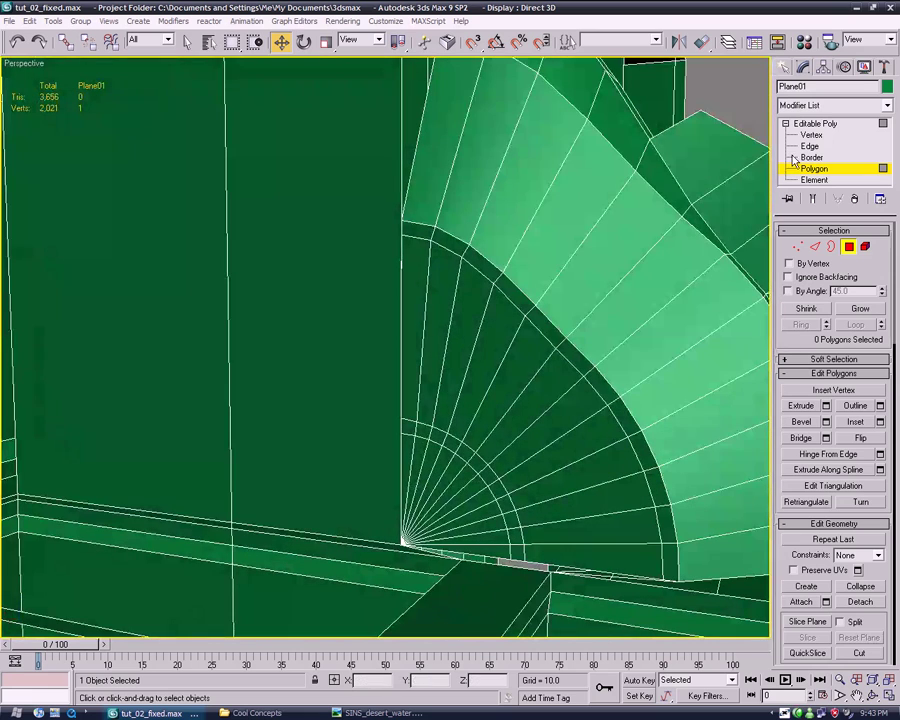
- Nudge the vertical fan-to-wall edge slightly along X
{"action": "left_click", "coordinate": [809, 146]}
{"action": "left_click", "coordinate": [400, 316]}
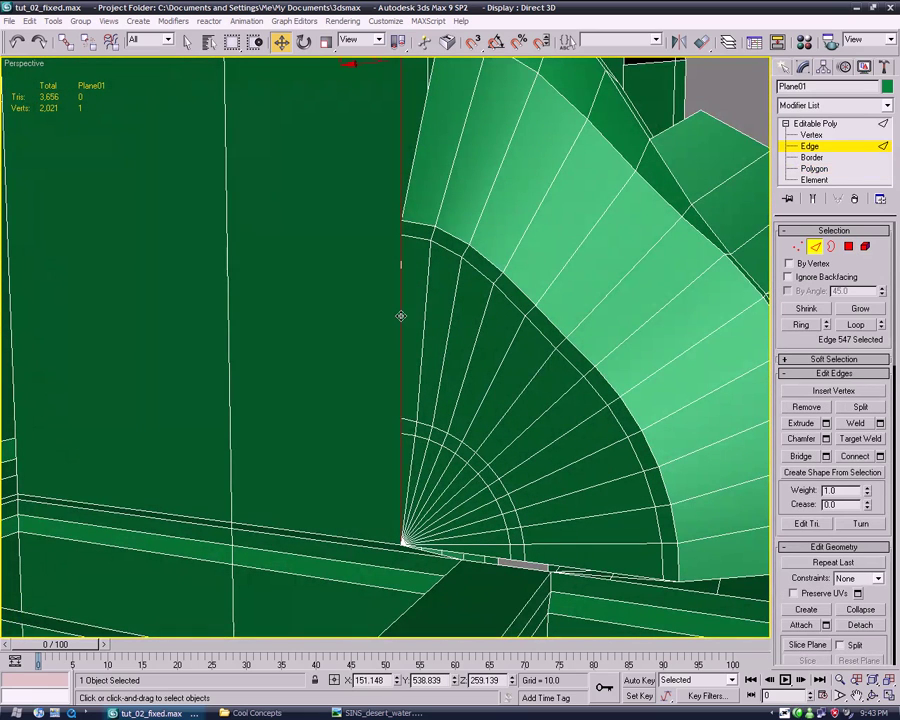
{"action": "left_click", "coordinate": [400, 316]}
{"action": "left_click_drag", "start_coordinate": [357, 325], "coordinate": [358, 327]}
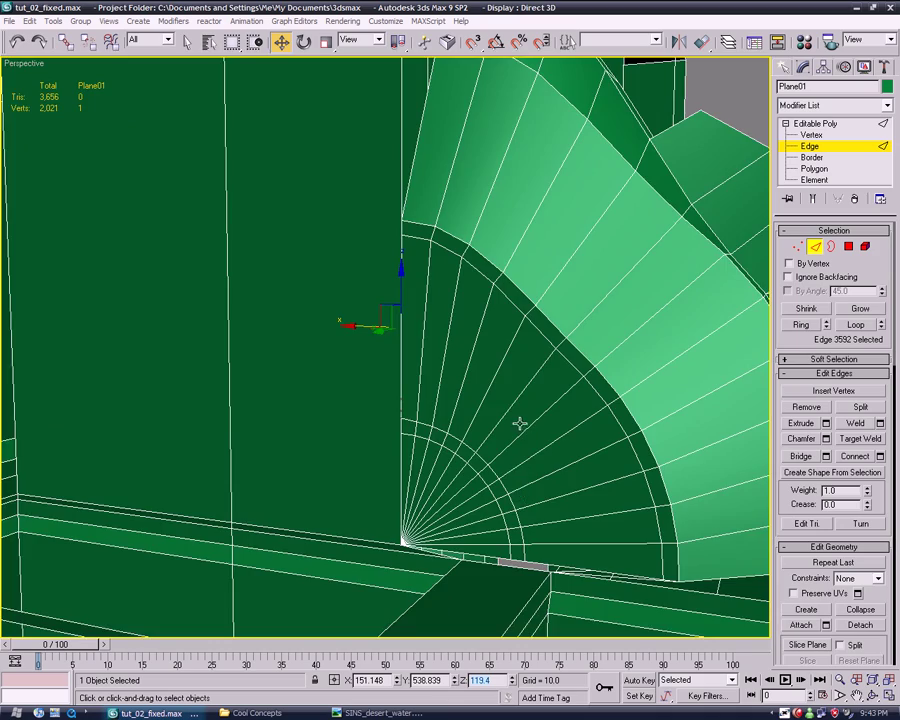
- Inspect other fan-wall edges and their X coordinate, undoing back to the previous selection
{"action": "mouse_move", "coordinate": [520, 424]}
{"action": "middle_mouse_down", "text": "alt"}
{"action": "mouse_move", "coordinate": [365, 466]}
{"action": "mouse_move", "coordinate": [245, 433]}
{"action": "mouse_move", "coordinate": [474, 388]}
{"action": "middle_mouse_up", "text": "alt"}
{"action": "left_click", "coordinate": [489, 381]}
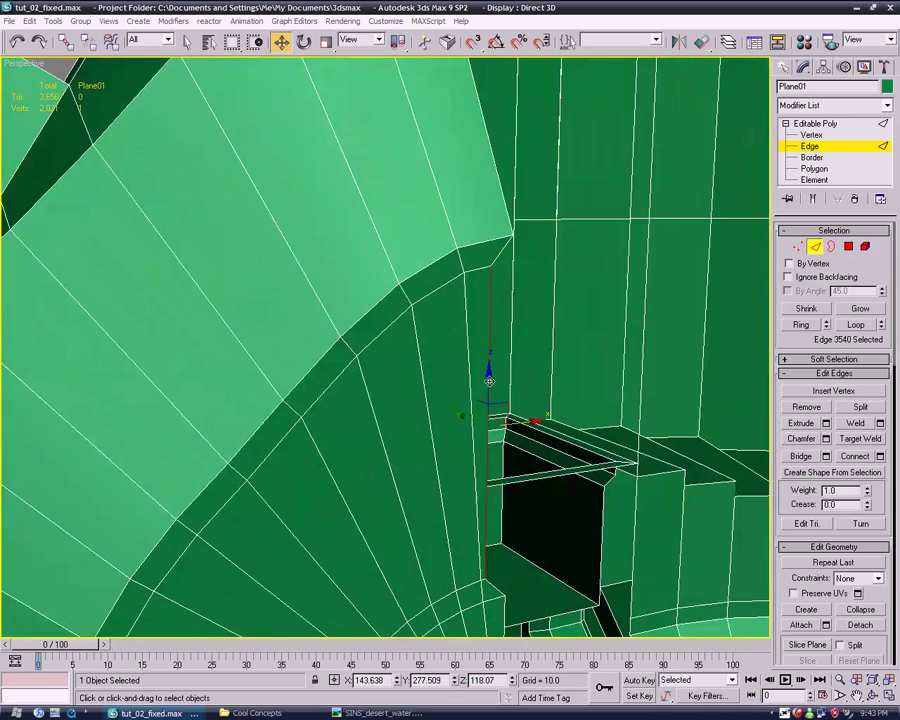
{"action": "mouse_move", "coordinate": [437, 607]}
{"action": "middle_mouse_down", "text": "alt"}
{"action": "mouse_move", "coordinate": [496, 451]}
{"action": "mouse_move", "coordinate": [524, 404]}
{"action": "mouse_move", "coordinate": [432, 428]}
{"action": "mouse_move", "coordinate": [561, 433]}
{"action": "middle_mouse_up", "text": "alt"}
{"action": "scroll", "coordinate": [496, 451], "scroll_direction": "down", "scroll_amount": 5}
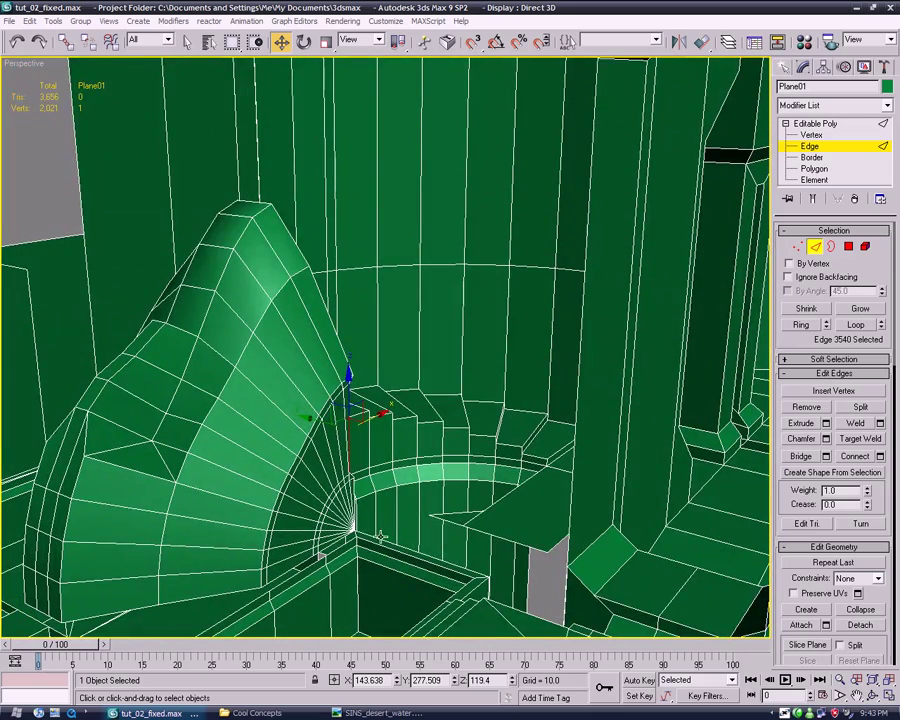
{"action": "left_click", "coordinate": [420, 448]}
{"action": "mouse_move", "coordinate": [420, 448]}
{"action": "middle_mouse_down", "text": "alt"}
{"action": "mouse_move", "coordinate": [260, 402]}
{"action": "mouse_move", "coordinate": [300, 480]}
{"action": "middle_mouse_up", "text": "alt"}
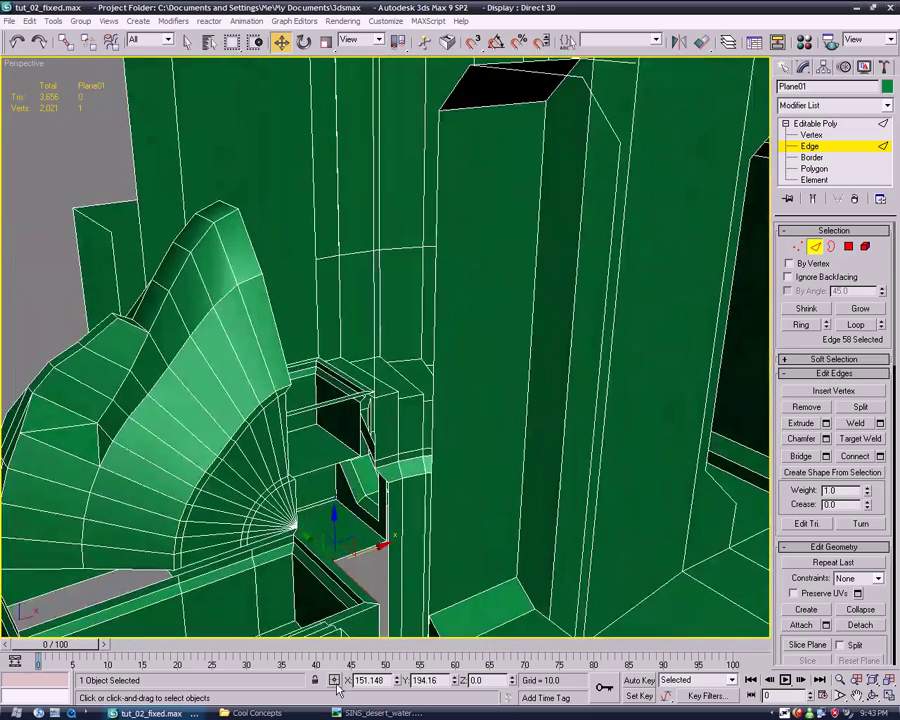
{"action": "left_click", "coordinate": [389, 679]}
{"action": "key", "text": "ctrl+z"}
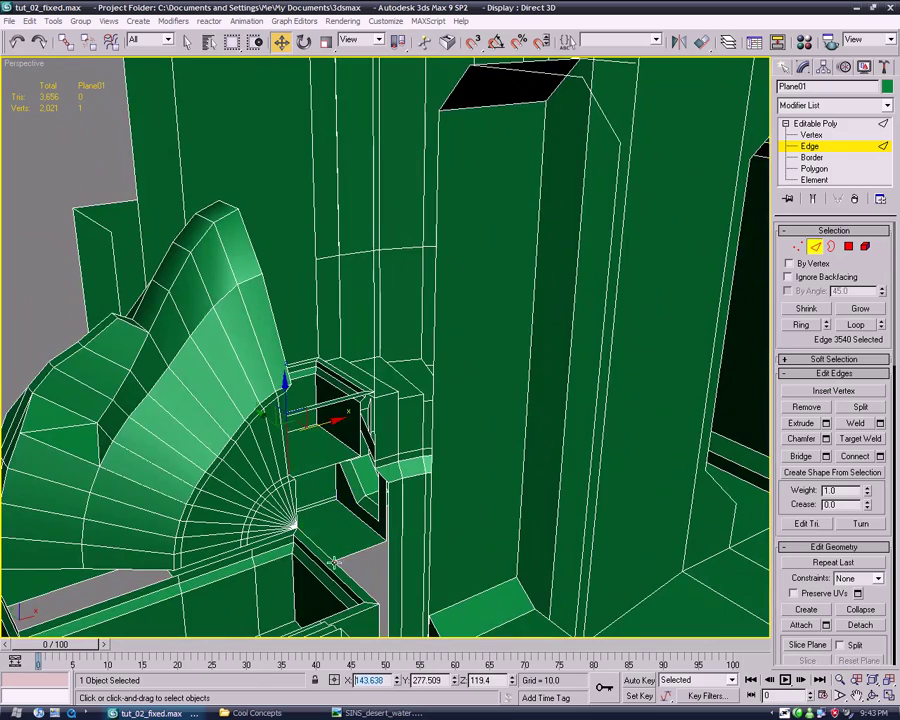
{"action": "scroll", "coordinate": [345, 531], "scroll_direction": "up", "scroll_amount": 5}
{"action": "middle_click_drag", "start_coordinate": [345, 531], "coordinate": [728, 291], "text": "alt"}
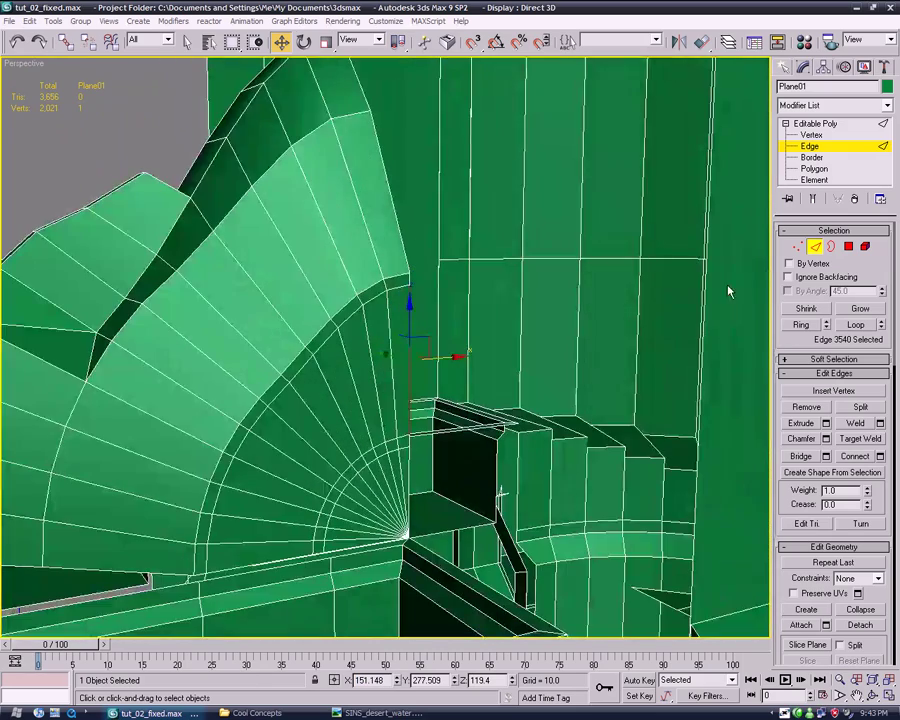
- Select the first run of inner fan faces down the fan's side
{"action": "left_click", "coordinate": [814, 170]}
{"action": "left_click", "coordinate": [410, 364]}
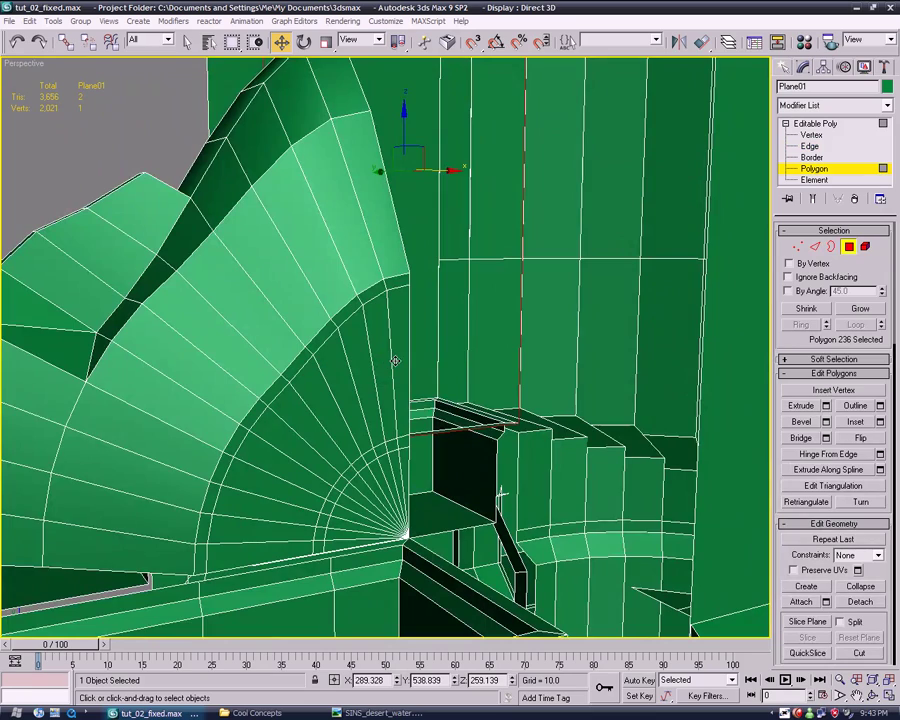
{"action": "mouse_move", "coordinate": [395, 362]}
{"action": "middle_mouse_down", "text": "alt"}
{"action": "mouse_move", "coordinate": [330, 320]}
{"action": "mouse_move", "coordinate": [462, 452]}
{"action": "middle_mouse_up", "text": "alt"}
{"action": "left_click", "coordinate": [321, 311]}
{"action": "left_click", "coordinate": [434, 413]}
{"action": "left_click", "coordinate": [418, 418], "text": "ctrl"}
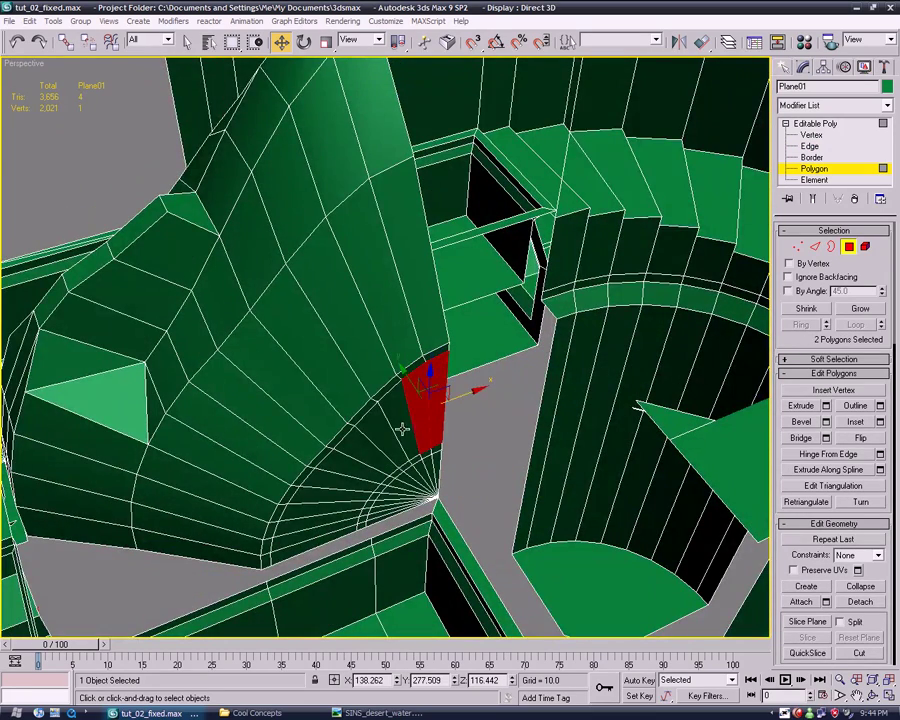
{"action": "left_click", "coordinate": [380, 435], "text": "ctrl"}
{"action": "left_click", "coordinate": [364, 455], "text": "ctrl"}
{"action": "left_click", "coordinate": [348, 474], "text": "ctrl"}
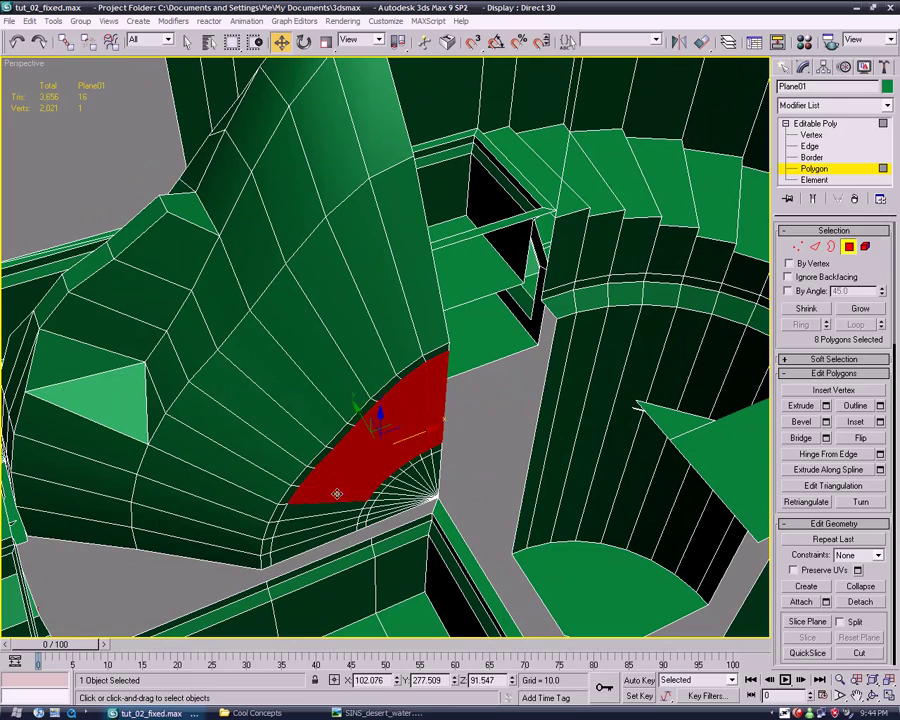
{"action": "left_click", "coordinate": [332, 506], "text": "ctrl"}
{"action": "left_click", "coordinate": [323, 540], "text": "ctrl"}
- Add the remaining lower and upper inner faces, completing all 24
{"action": "mouse_move", "coordinate": [323, 540]}
{"action": "middle_mouse_down", "text": "alt"}
{"action": "mouse_move", "coordinate": [349, 487]}
{"action": "mouse_move", "coordinate": [441, 491]}
{"action": "middle_mouse_up", "text": "alt"}
{"action": "left_click", "coordinate": [492, 497], "text": "ctrl"}
{"action": "left_click", "coordinate": [513, 478], "text": "ctrl"}
{"action": "left_click", "coordinate": [504, 438], "text": "ctrl"}
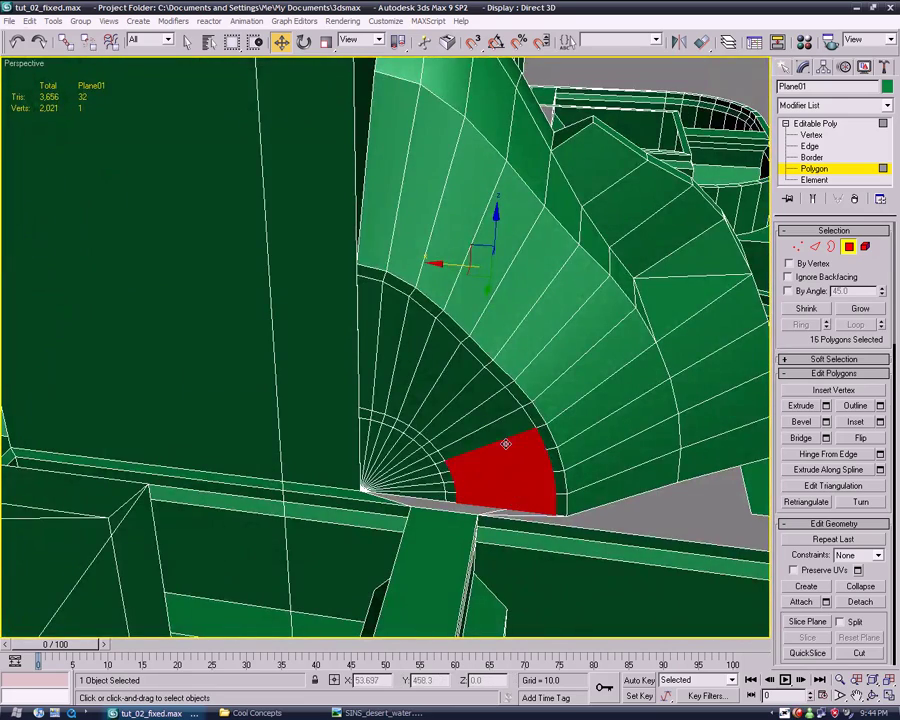
{"action": "left_click", "coordinate": [476, 398], "text": "ctrl"}
{"action": "left_click", "coordinate": [451, 368], "text": "ctrl"}
{"action": "left_click", "coordinate": [412, 338], "text": "ctrl"}
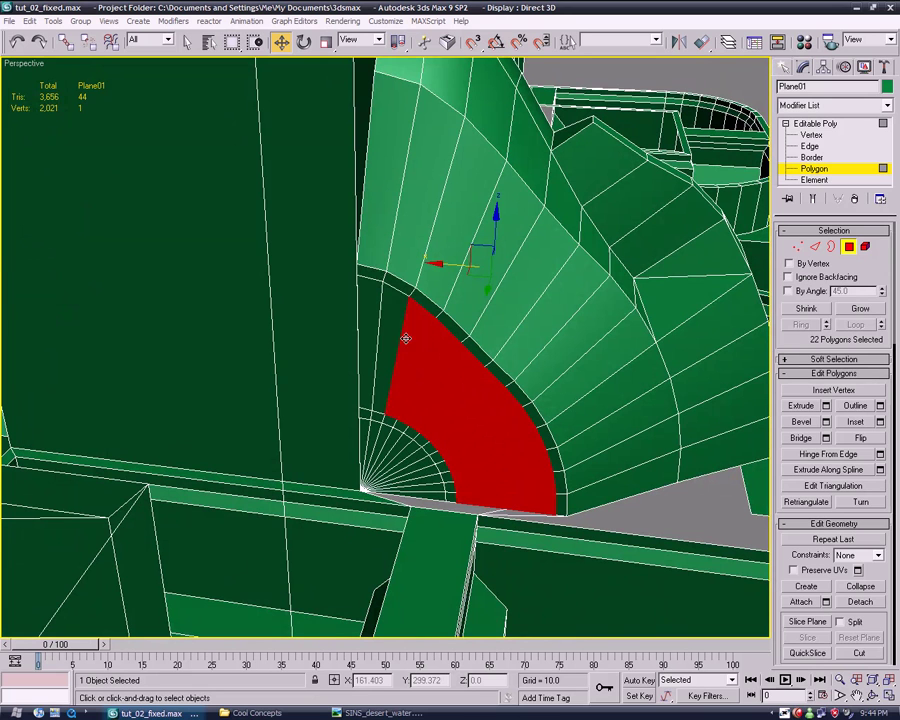
{"action": "left_click", "coordinate": [380, 320], "text": "ctrl"}
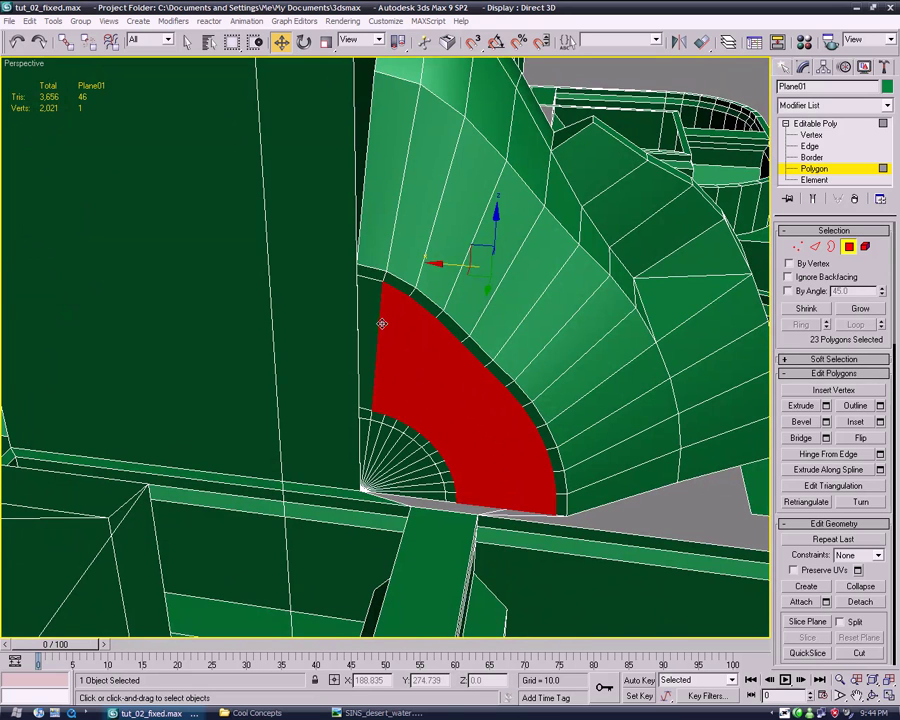
- Extrude the 24 selected inner faces inward and adjust the extrusion depth
{"action": "left_click", "coordinate": [801, 406]}
{"action": "left_click_drag", "start_coordinate": [450, 412], "coordinate": [497, 515]}
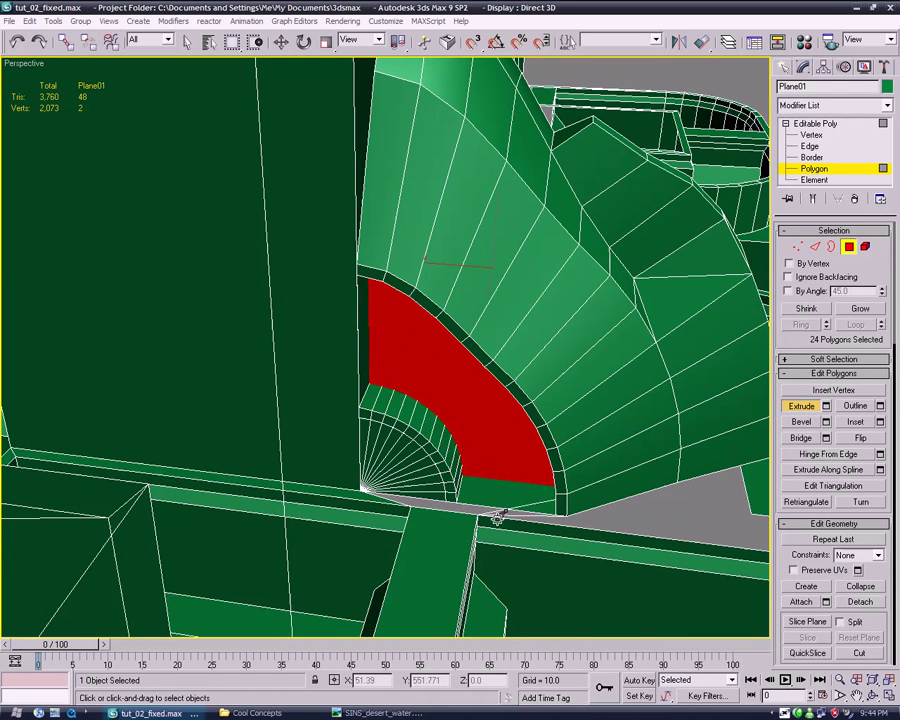
{"action": "mouse_move", "coordinate": [497, 515]}
{"action": "left_mouse_down"}
{"action": "mouse_move", "coordinate": [496, 432]}
{"action": "mouse_move", "coordinate": [499, 474]}
{"action": "left_mouse_up"}
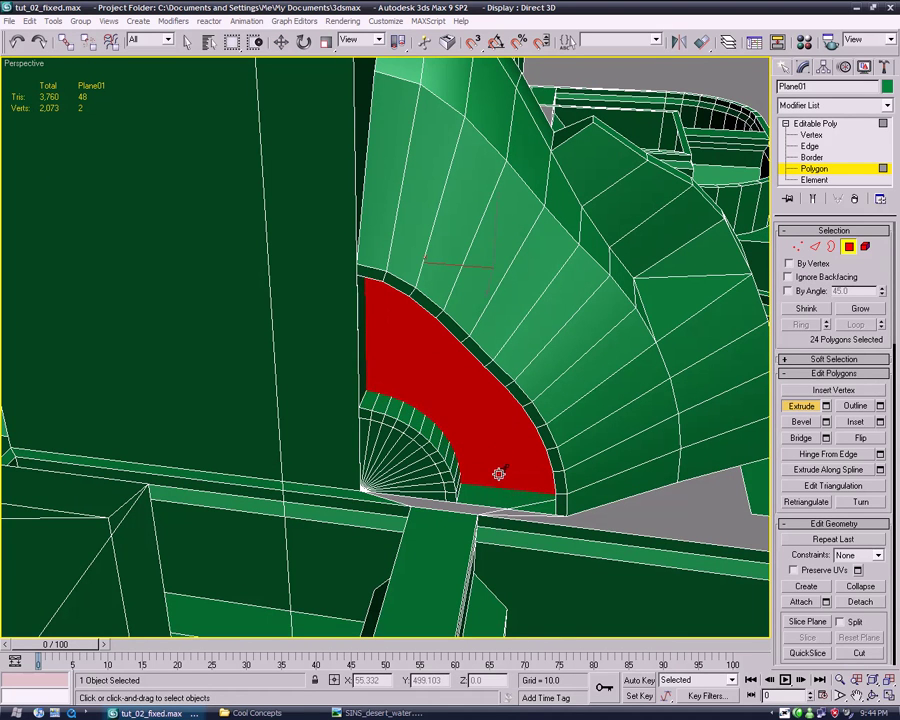
{"action": "mouse_move", "coordinate": [500, 488]}
{"action": "middle_mouse_down"}
{"action": "mouse_move", "coordinate": [456, 424]}
{"action": "mouse_move", "coordinate": [697, 408]}
{"action": "middle_mouse_up"}
{"action": "scroll", "coordinate": [456, 388], "scroll_direction": "up", "scroll_amount": 5}
{"action": "scroll", "coordinate": [468, 416], "scroll_direction": "down", "scroll_amount": 4}
{"action": "scroll", "coordinate": [483, 410], "scroll_direction": "up", "scroll_amount": 3}
{"action": "key", "text": "w"}
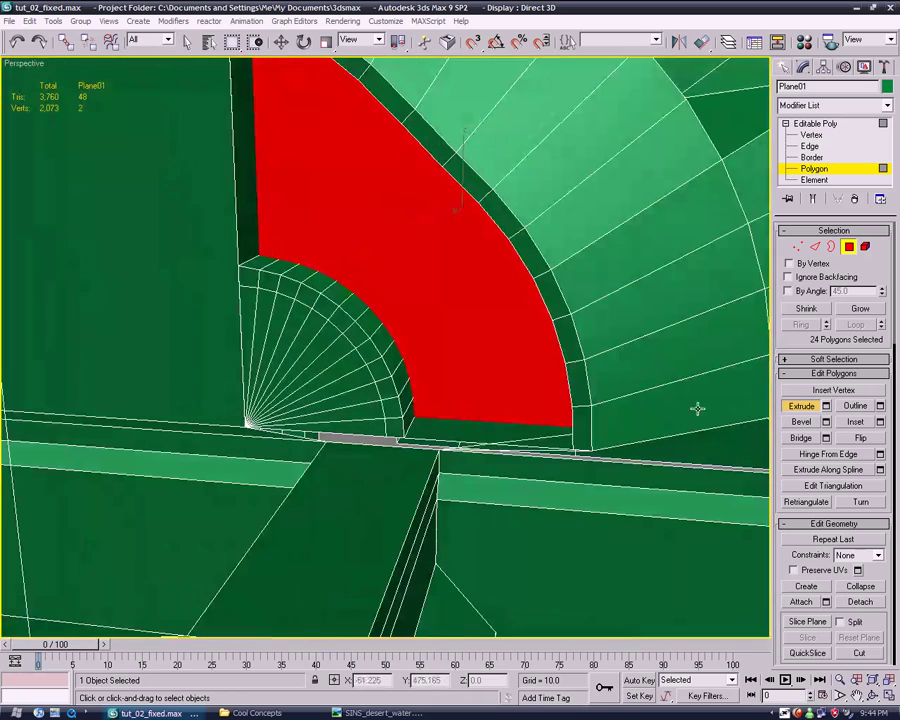
- Loop-select the 24 inner arc edges, drop the outer ones, and chamfer them narrowly
{"action": "left_click", "coordinate": [810, 147]}
{"action": "left_click", "coordinate": [363, 335]}
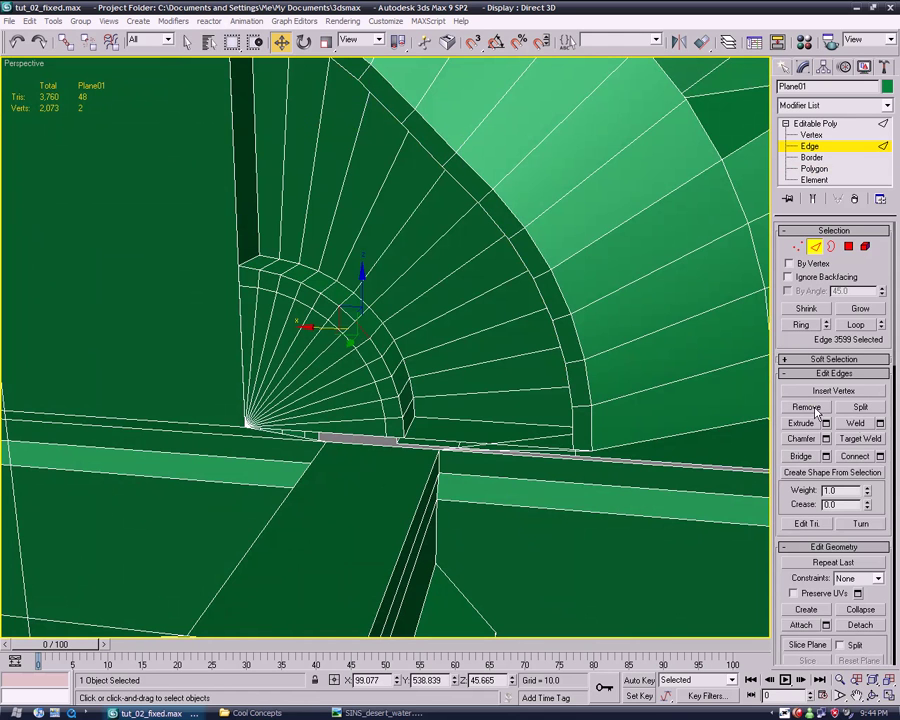
{"action": "left_click", "coordinate": [856, 326]}
{"action": "scroll", "coordinate": [446, 337], "scroll_direction": "up", "scroll_amount": 2}
{"action": "scroll", "coordinate": [243, 153], "scroll_direction": "up", "scroll_amount": 2}
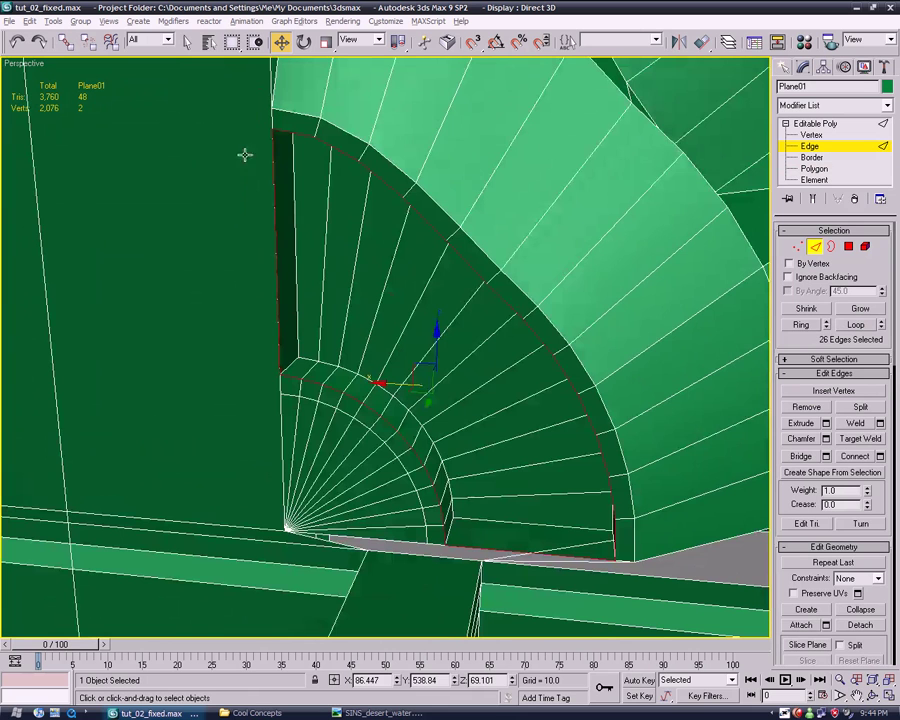
{"action": "left_click_drag", "start_coordinate": [221, 108], "coordinate": [596, 321]}
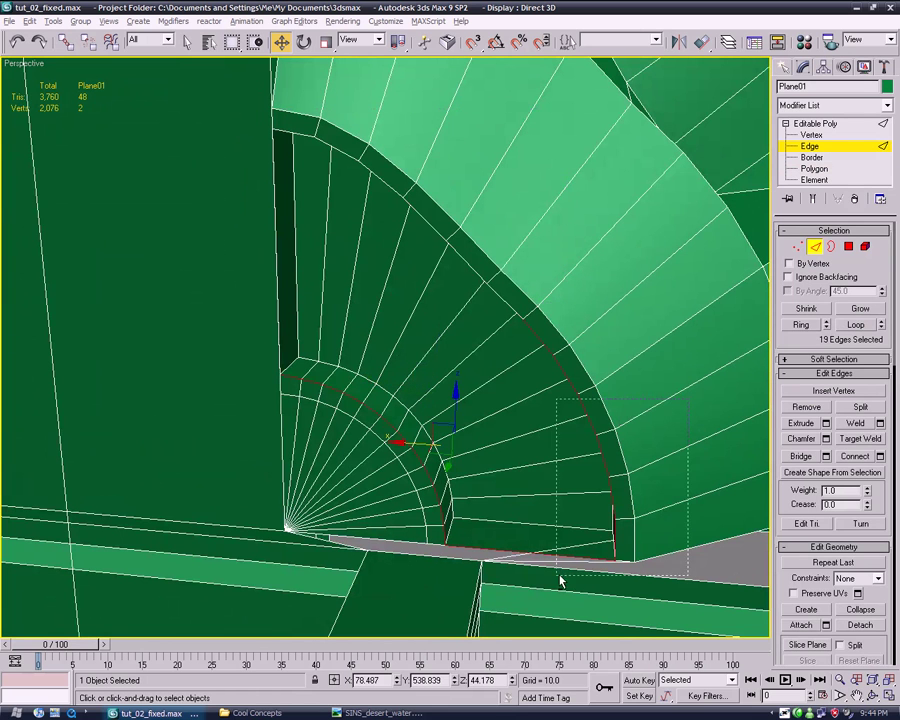
{"action": "left_click_drag", "start_coordinate": [560, 580], "coordinate": [560, 580], "text": "alt"}
{"action": "middle_click_drag", "start_coordinate": [575, 503], "coordinate": [612, 470]}
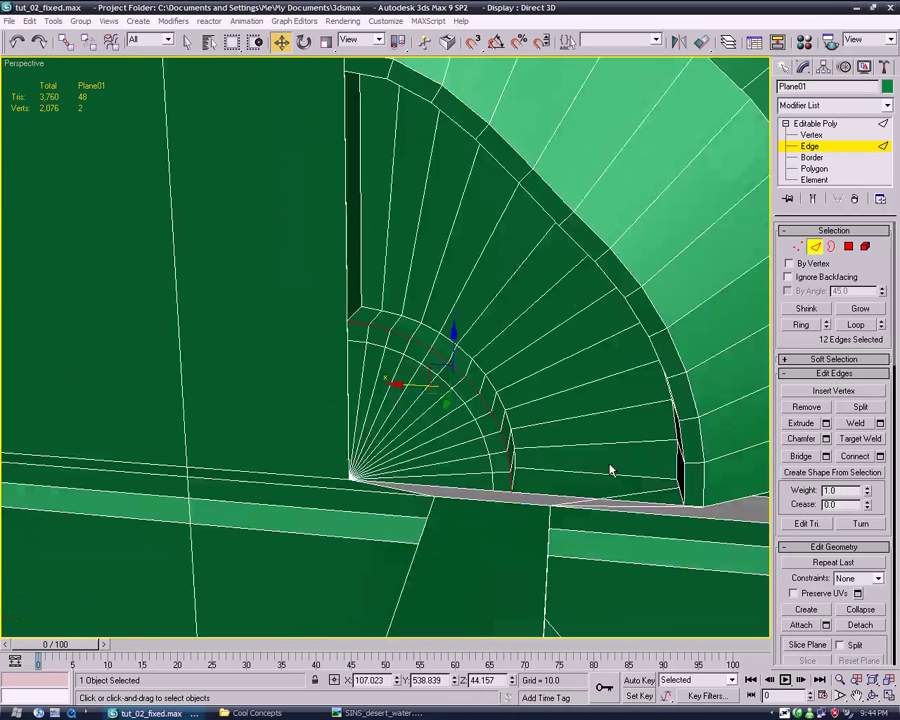
{"action": "left_click", "coordinate": [810, 437]}
{"action": "left_click_drag", "start_coordinate": [455, 368], "coordinate": [460, 408]}
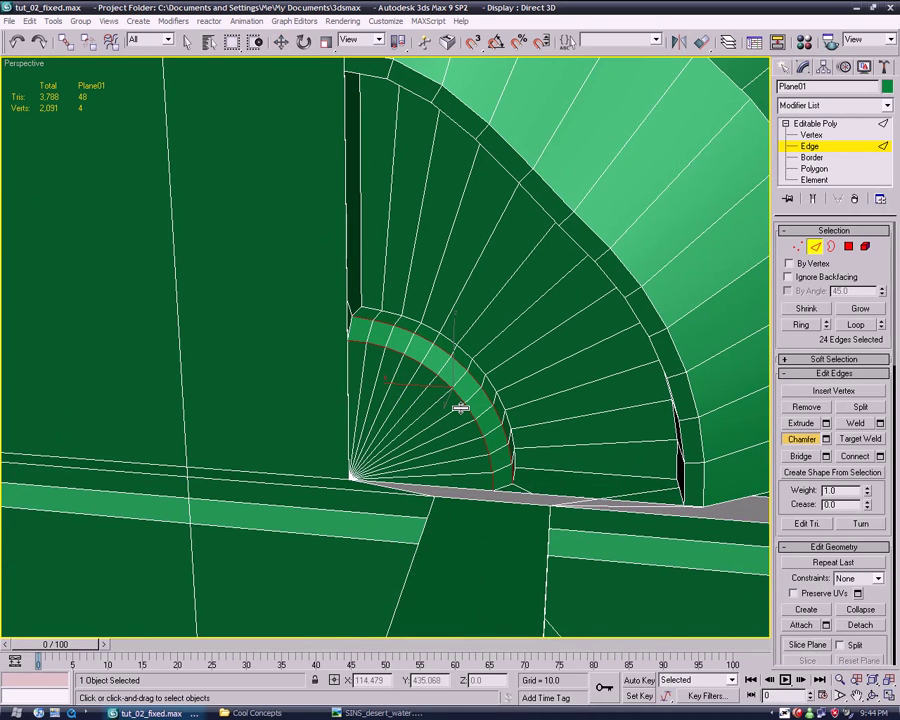